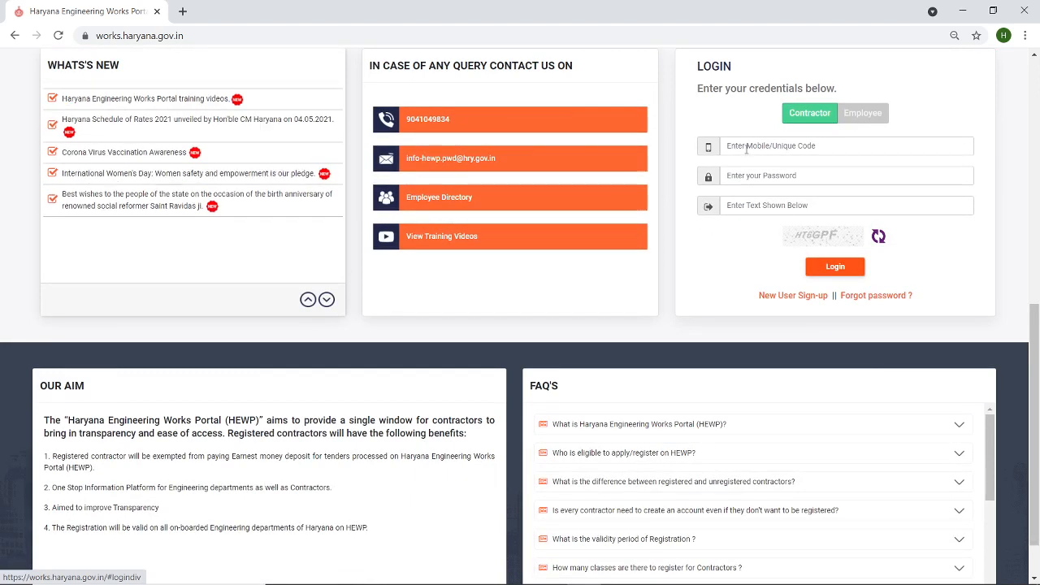
- Log in to the contractor account with the registered mobile number, account password and captcha text
{"action": "left_click", "coordinate": [752, 146]}
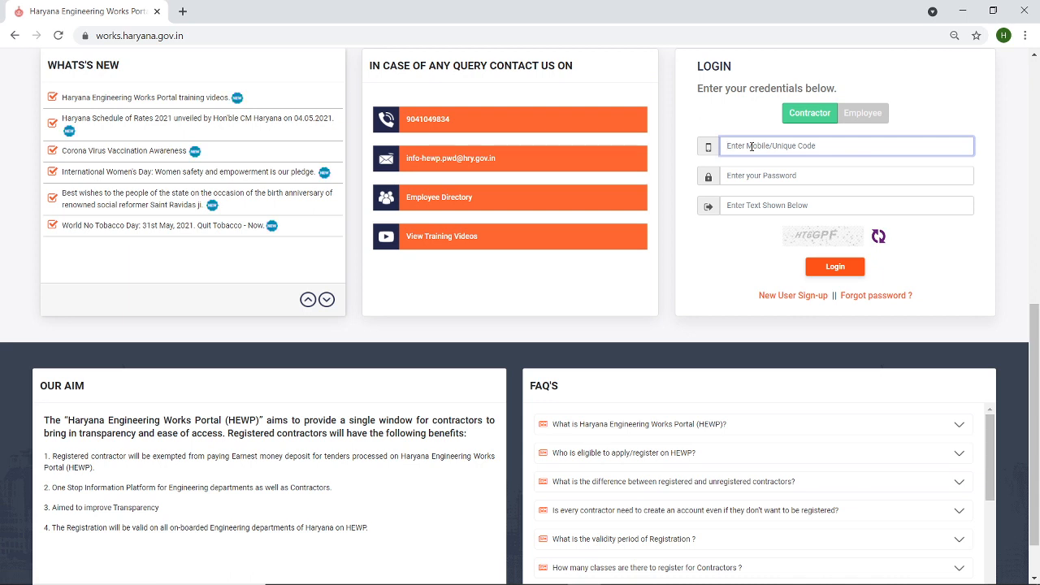
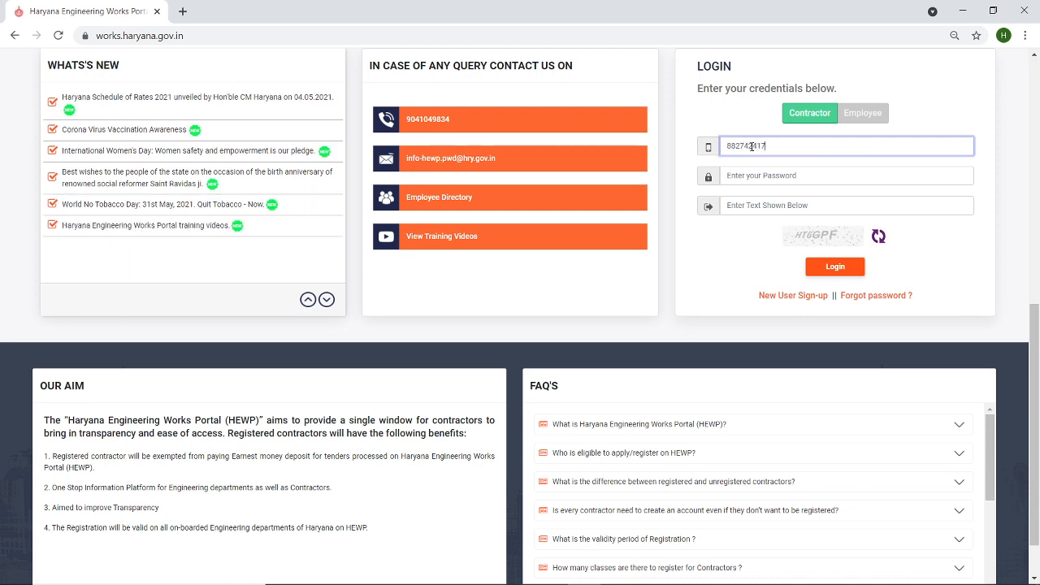
{"action": "left_click", "coordinate": [746, 178]}
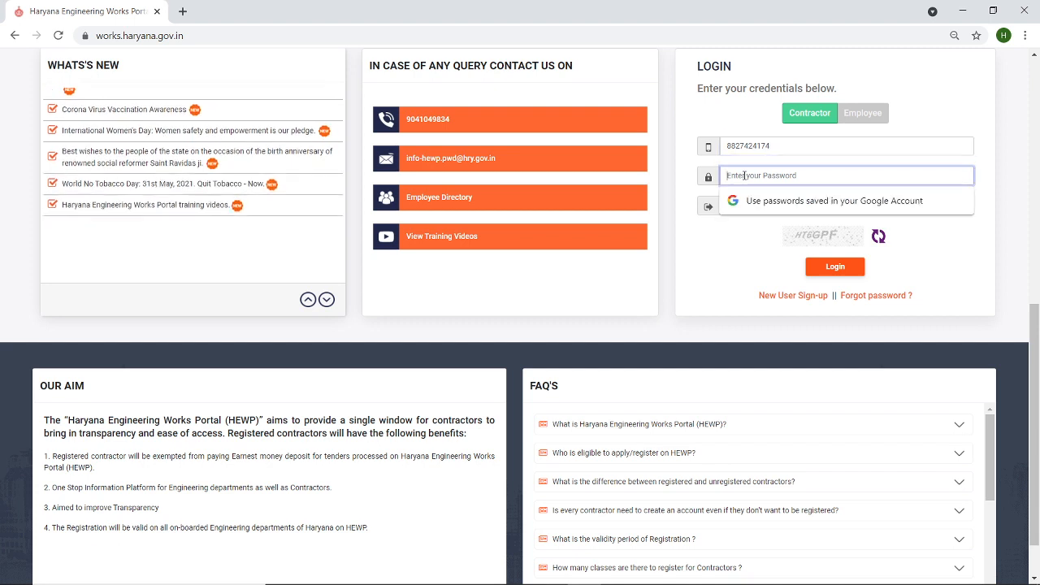
{"action": "type", "text": "••••••••••"}
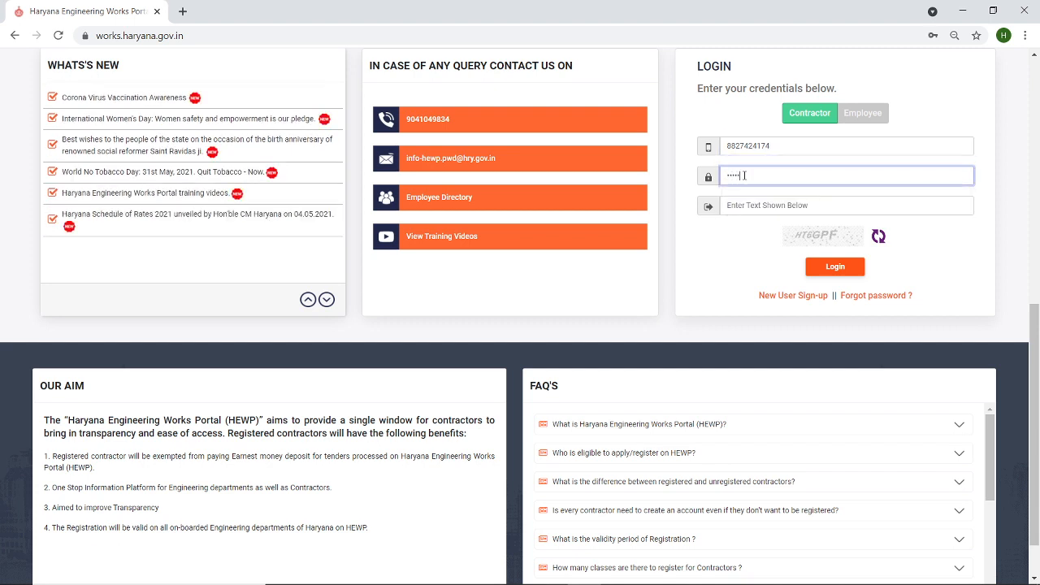
{"action": "type", "text": "••••••••••••••••"}
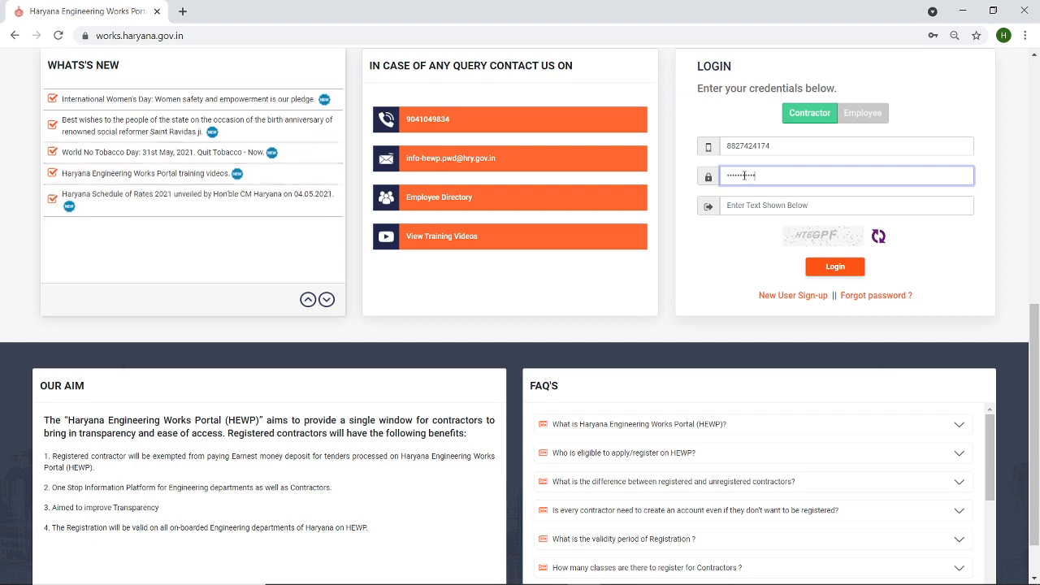
{"action": "left_click", "coordinate": [771, 204]}
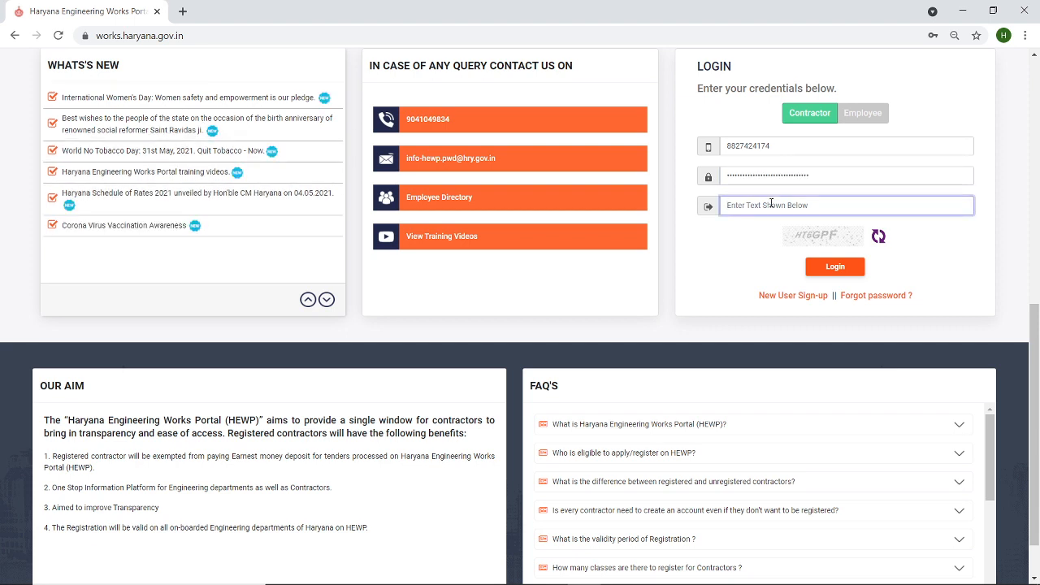
{"action": "type", "text": "H"}
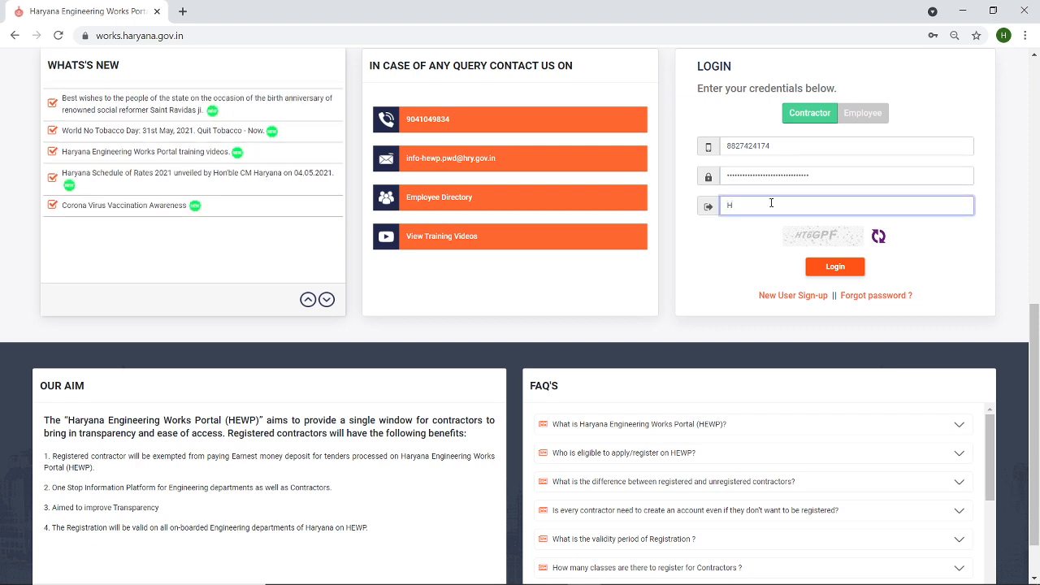
{"action": "type", "text": "T"}
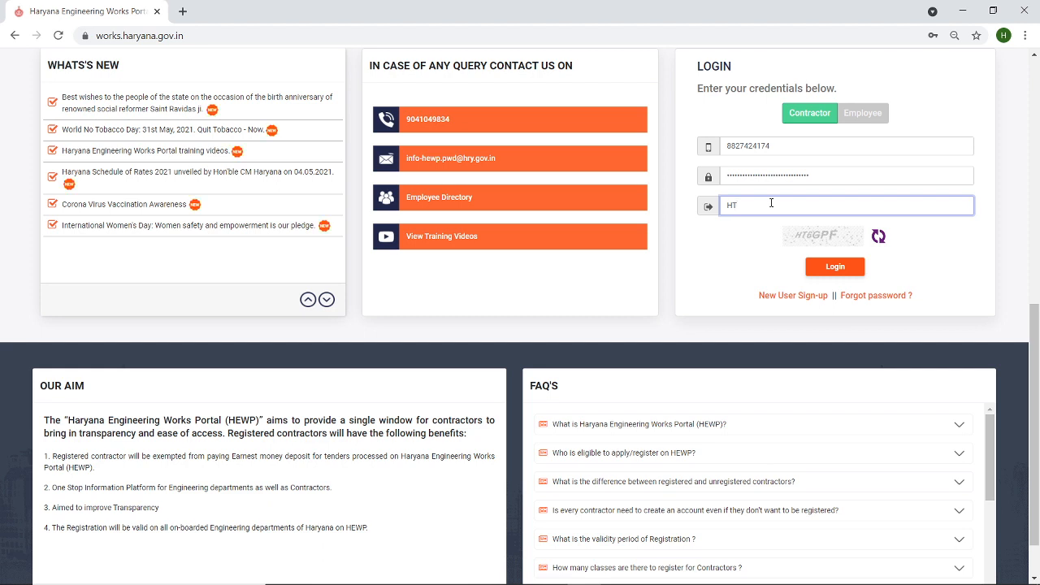
{"action": "type", "text": "6G"}
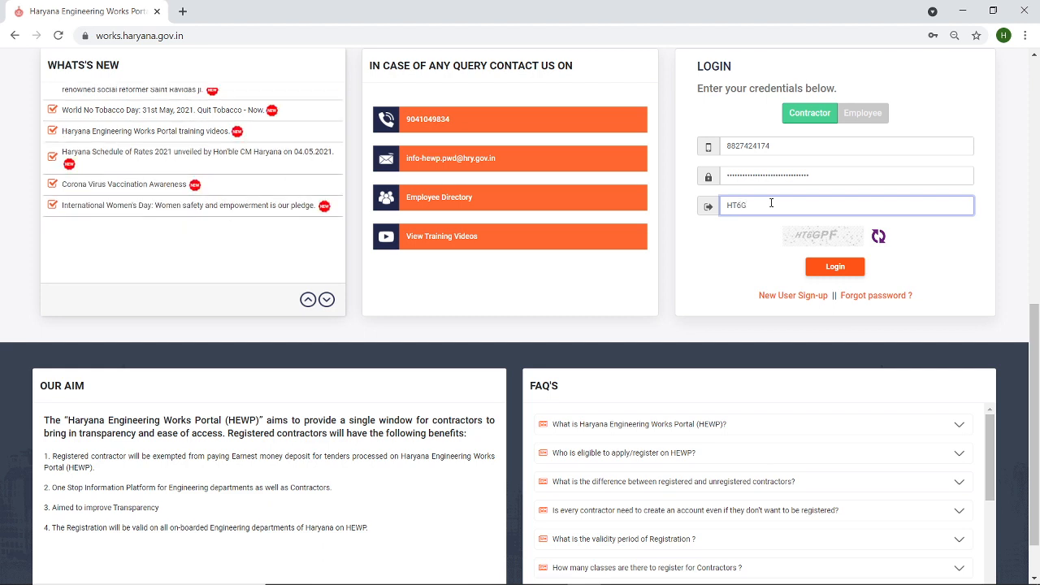
{"action": "type", "text": "PF"}
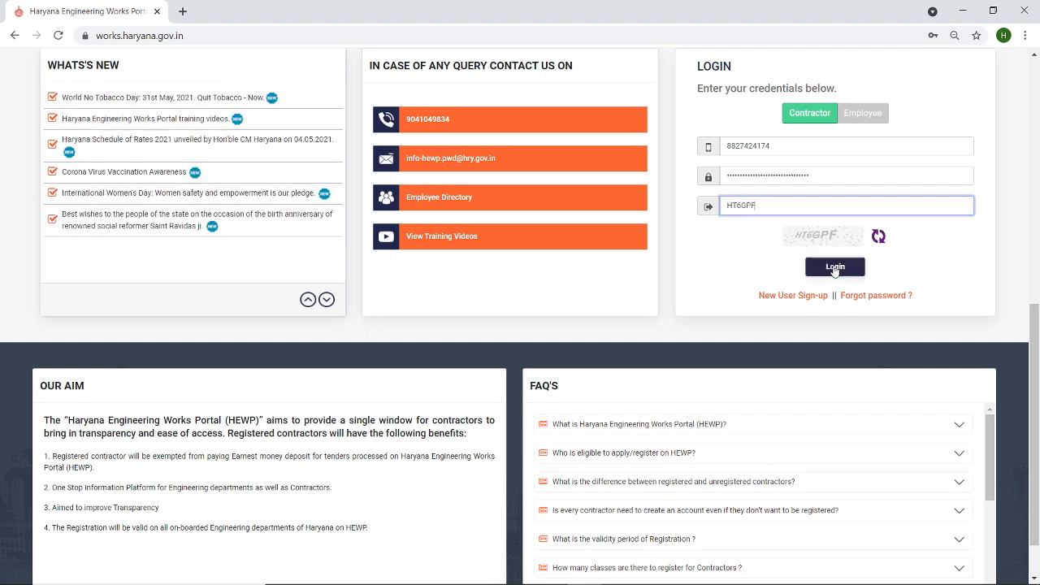
{"action": "left_click", "coordinate": [835, 267]}
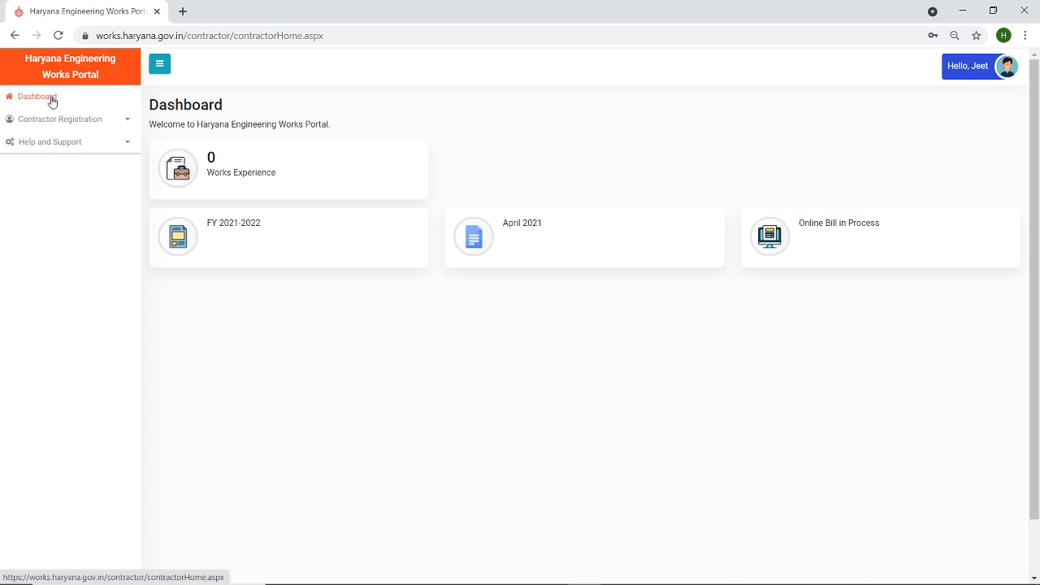
- Expand the Contractor Registration and Help and Support sections in the sidebar
{"action": "left_click", "coordinate": [129, 123]}
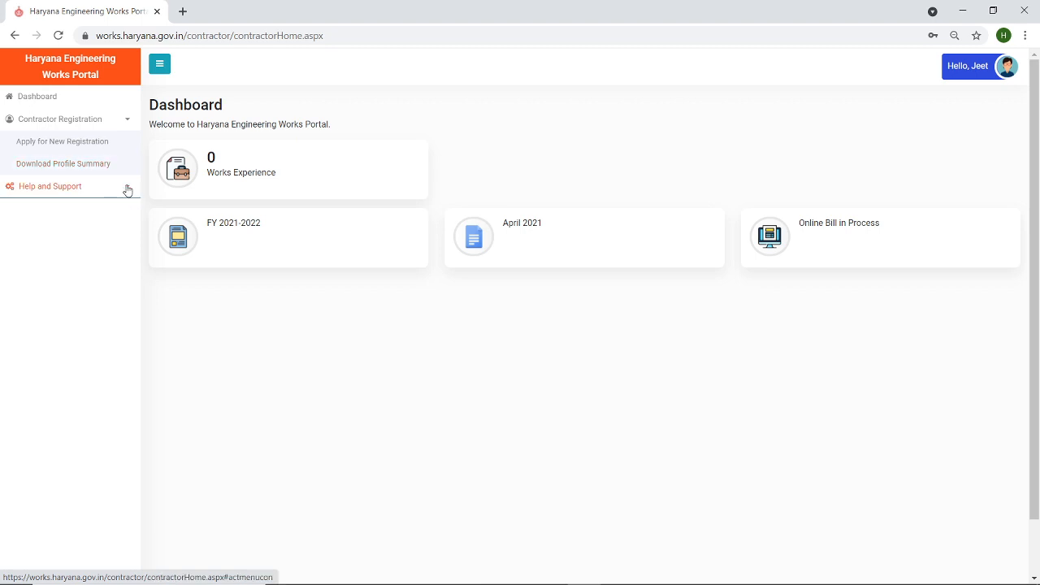
{"action": "left_click", "coordinate": [127, 190]}
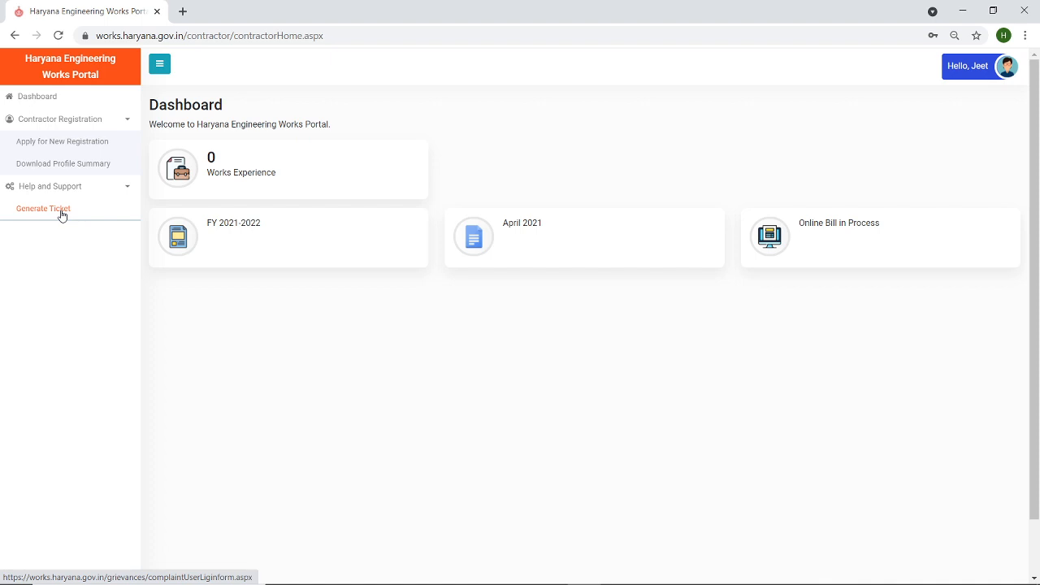
- Start a new contractor registration and set the class to Class I (Unlimited)
{"action": "left_click", "coordinate": [70, 147]}
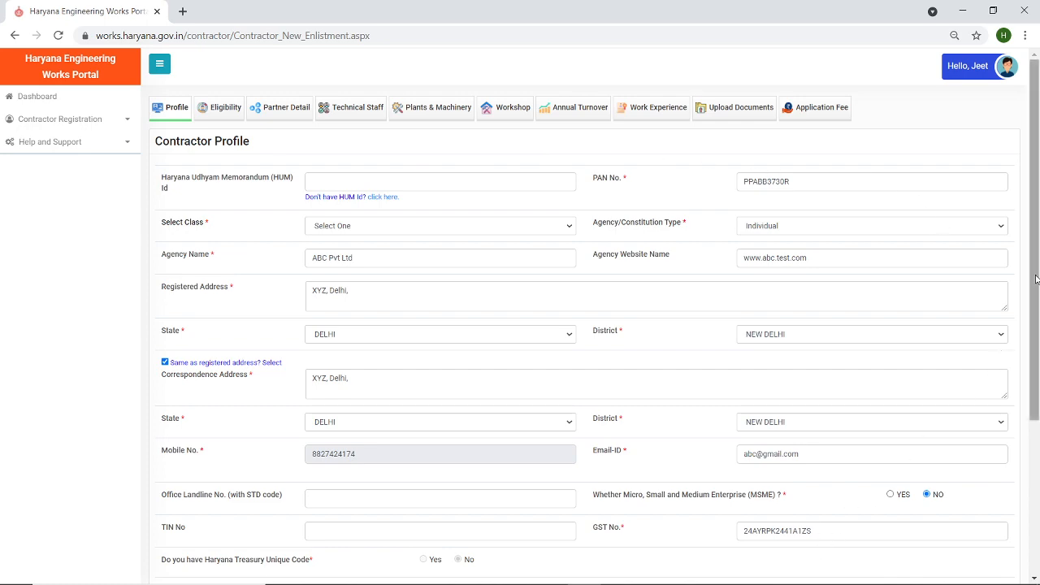
{"action": "left_click_drag", "start_coordinate": [1036, 269], "coordinate": [999, 289]}
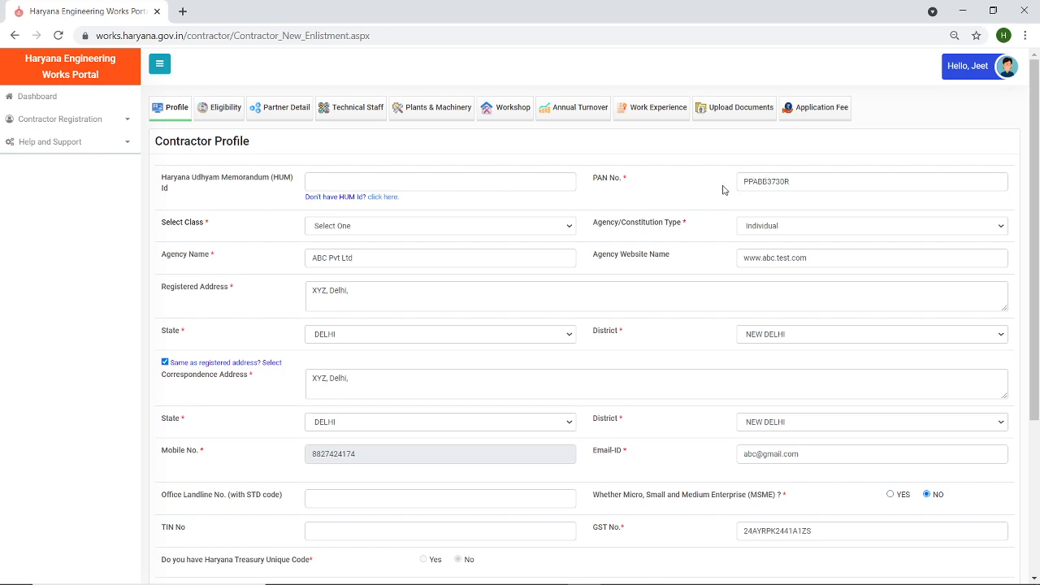
{"action": "left_click", "coordinate": [361, 228]}
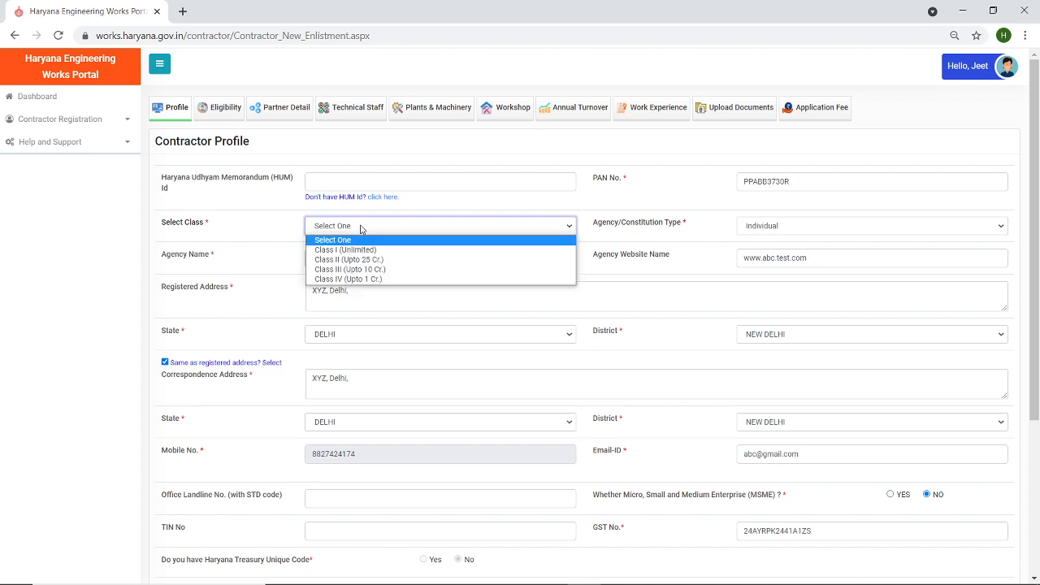
{"action": "left_click", "coordinate": [350, 250]}
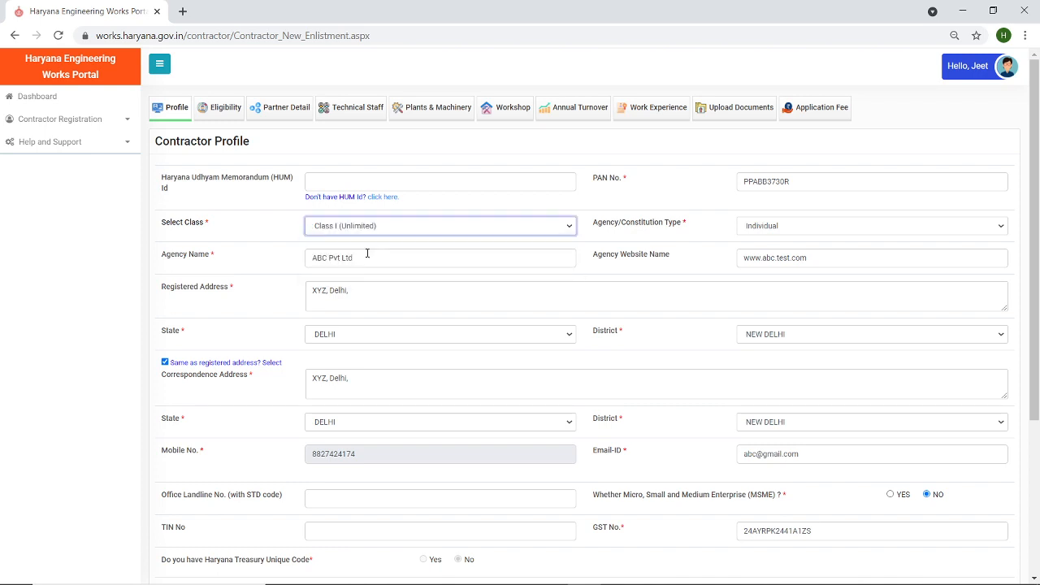
- Keep Individual as the agency constitution type and NEW DELHI as the district
{"action": "left_click", "coordinate": [771, 232]}
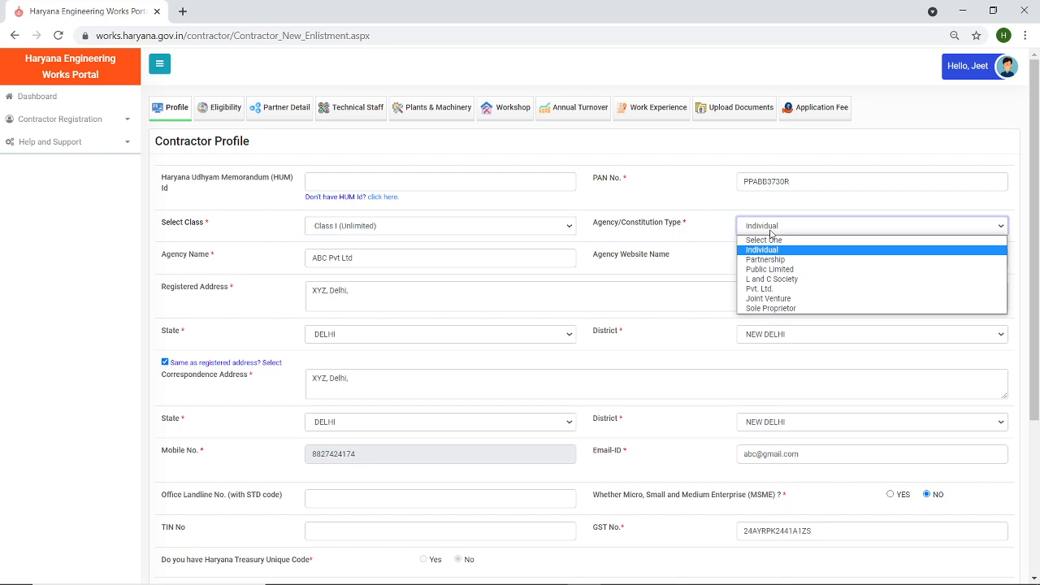
{"action": "left_click", "coordinate": [771, 232]}
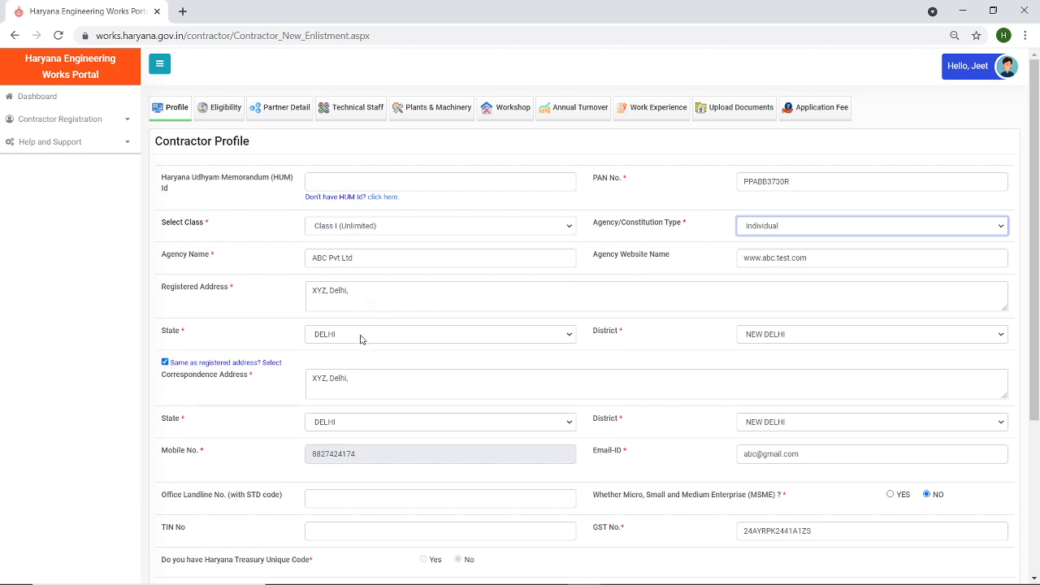
{"action": "left_click", "coordinate": [777, 340]}
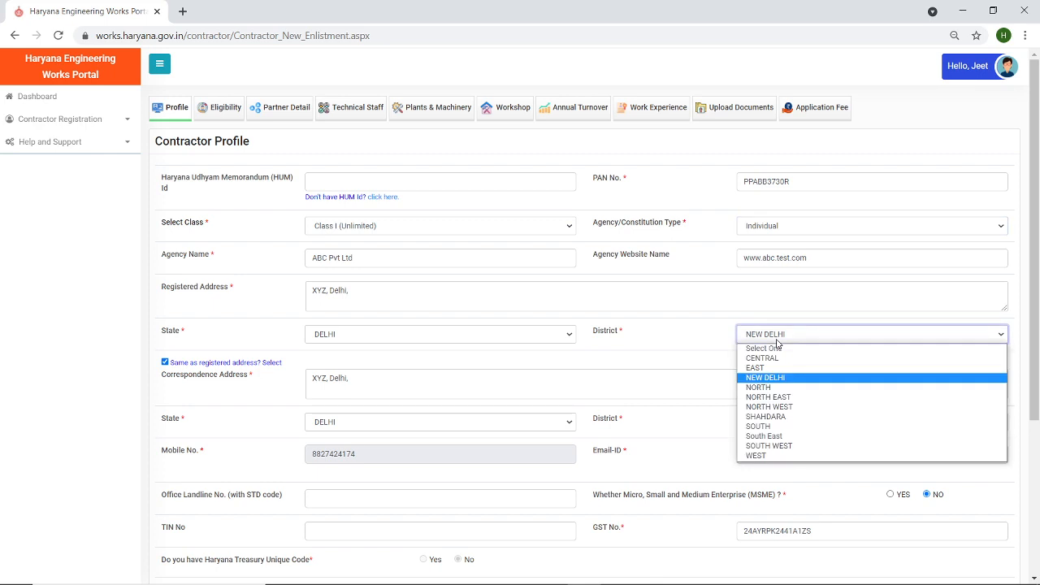
{"action": "left_click", "coordinate": [777, 339]}
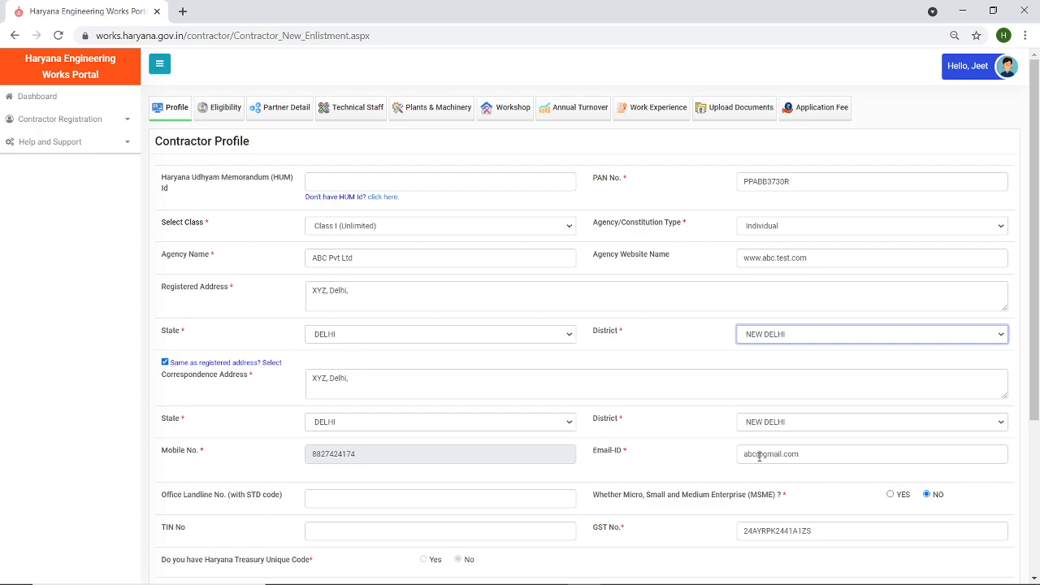
{"action": "left_click_drag", "start_coordinate": [1037, 284], "coordinate": [1038, 413]}
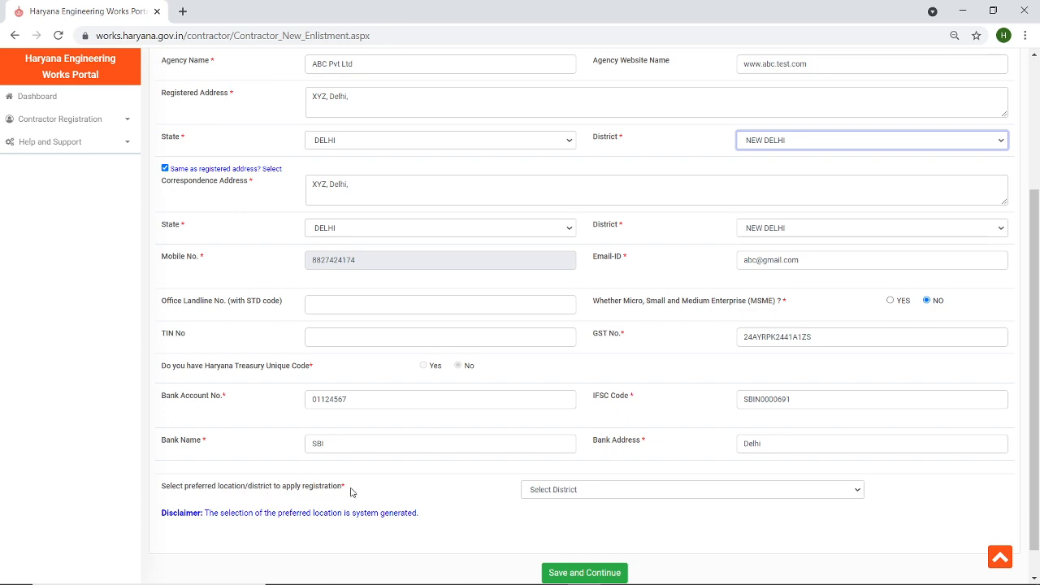
- Choose PANCHKULA as the preferred registration district, then save the profile and acknowledge the saved message
{"action": "left_click", "coordinate": [556, 495]}
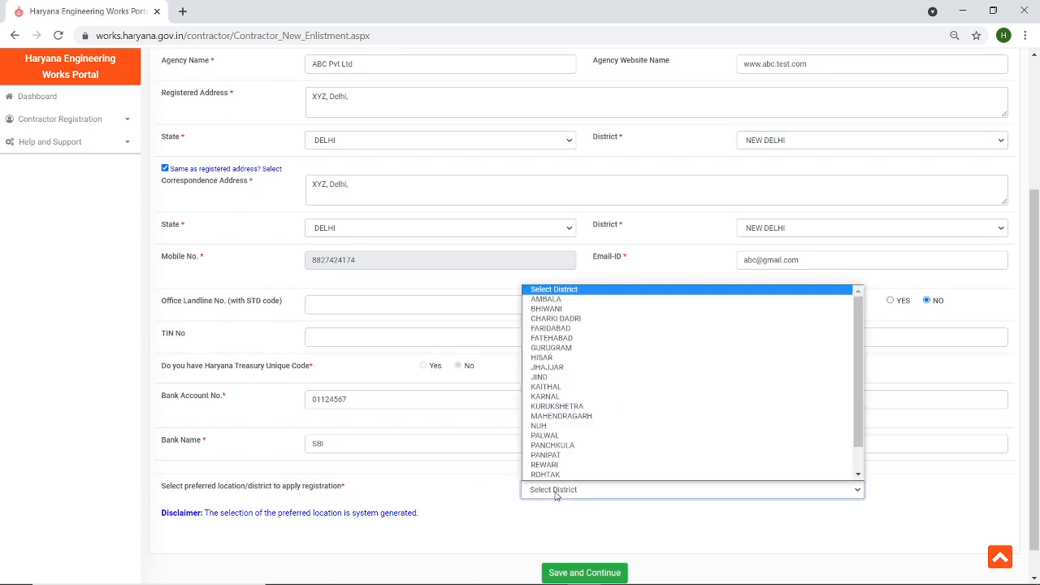
{"action": "scroll", "coordinate": [559, 468], "scroll_direction": "down", "scroll_amount": 1}
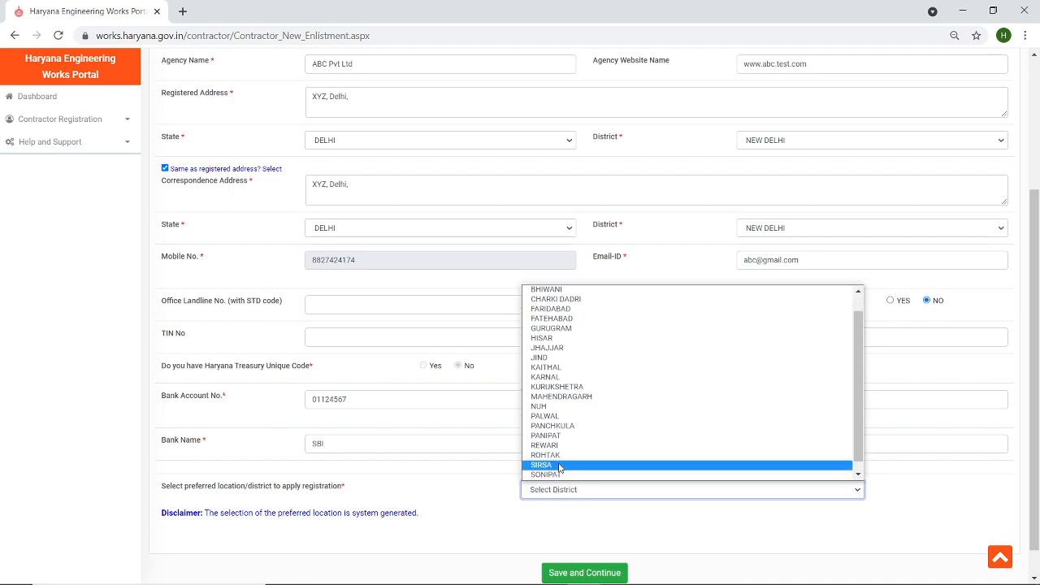
{"action": "left_click", "coordinate": [591, 433]}
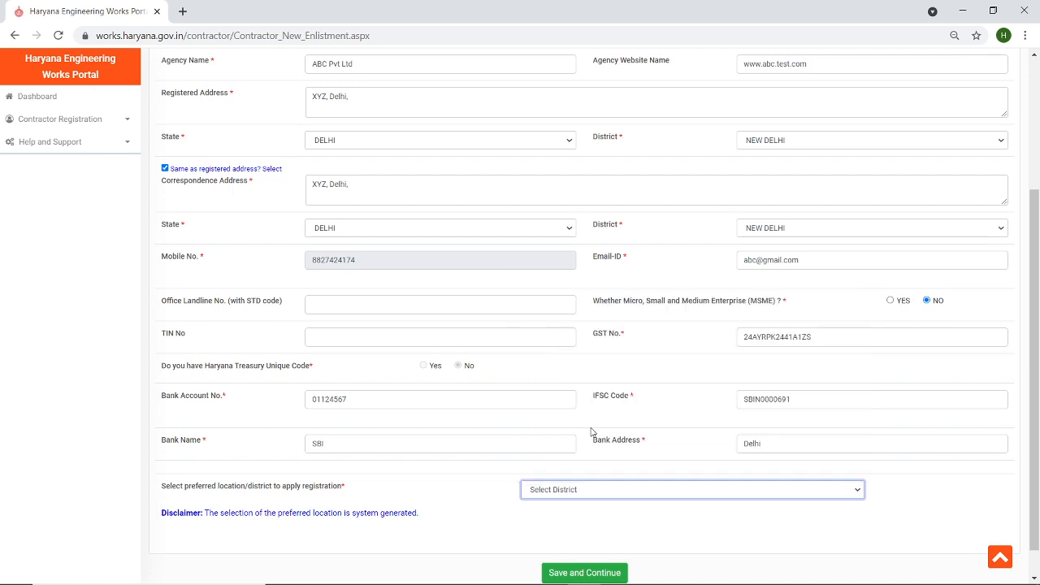
{"action": "left_click", "coordinate": [581, 573]}
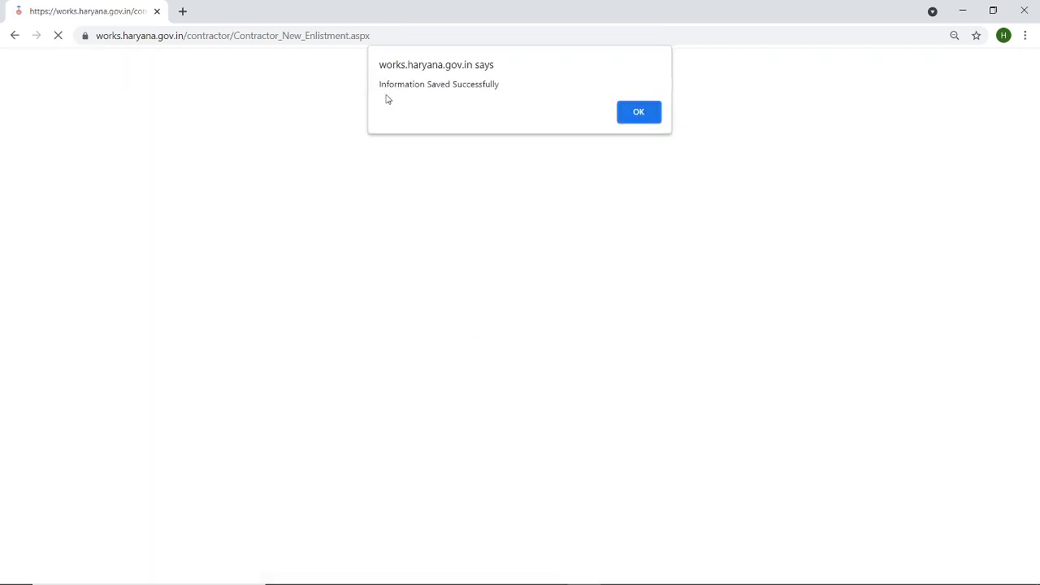
{"action": "left_click", "coordinate": [639, 114]}
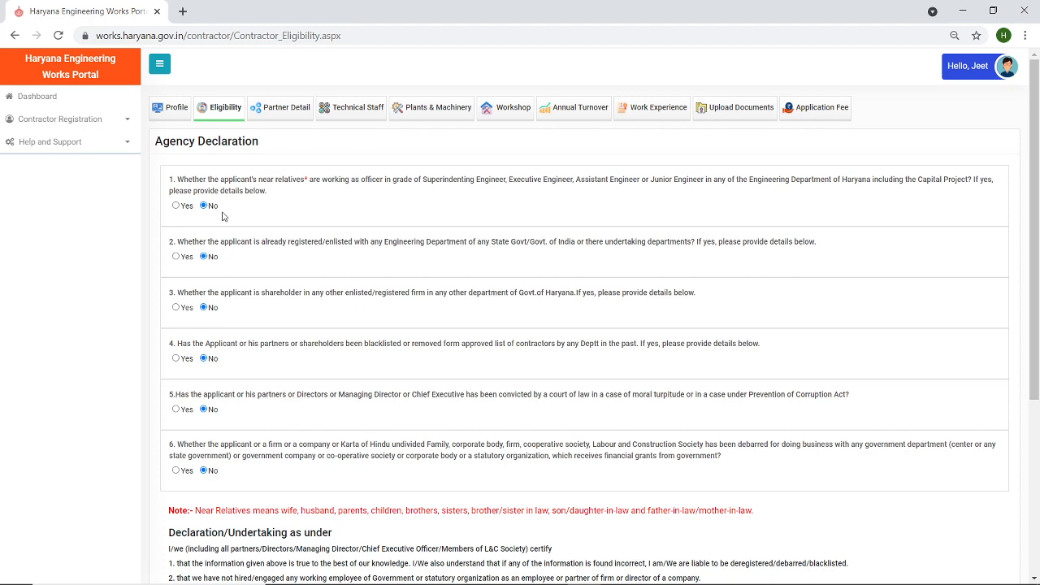
- Answer Yes to the near-relatives question and enter the relative's name
{"action": "left_click", "coordinate": [176, 207]}
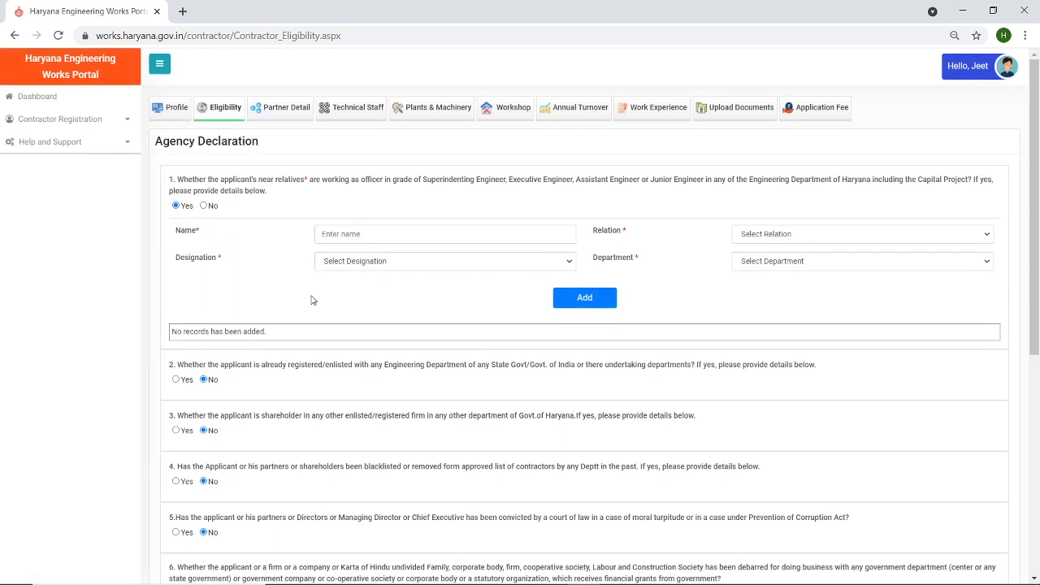
{"action": "left_click", "coordinate": [401, 234]}
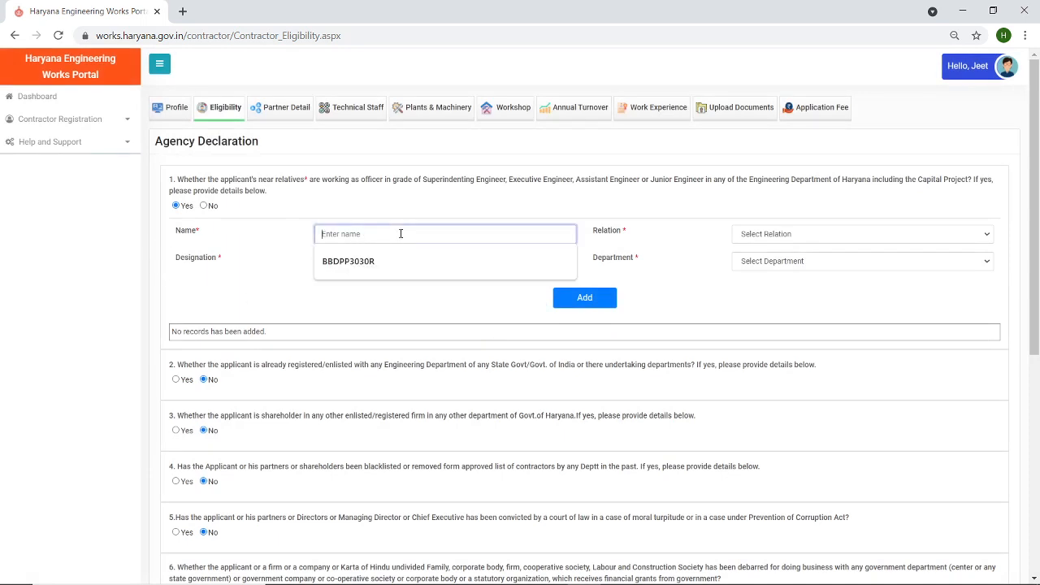
{"action": "left_click", "coordinate": [675, 243]}
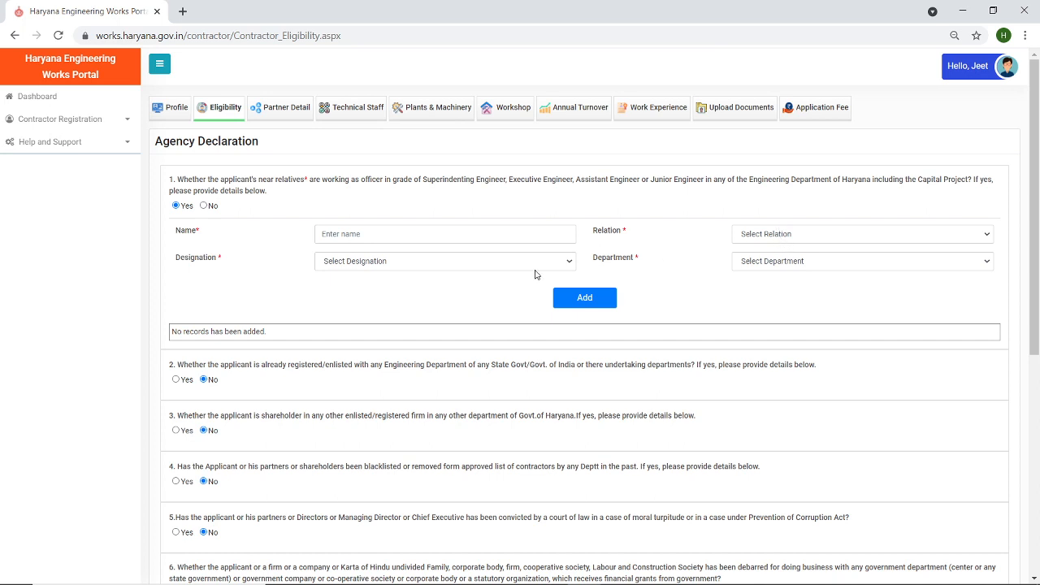
{"action": "left_click", "coordinate": [809, 235]}
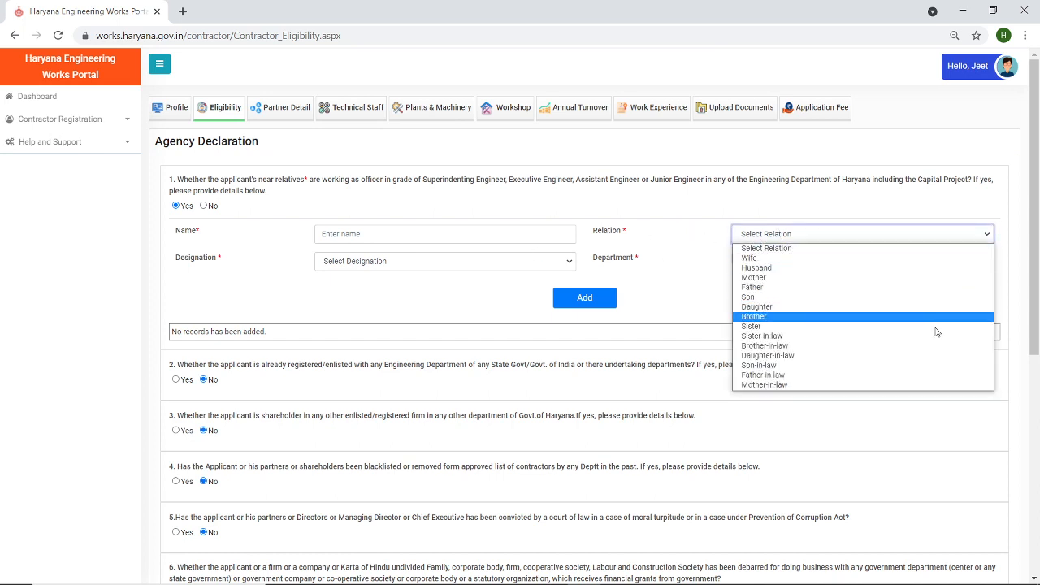
{"action": "left_click", "coordinate": [682, 290]}
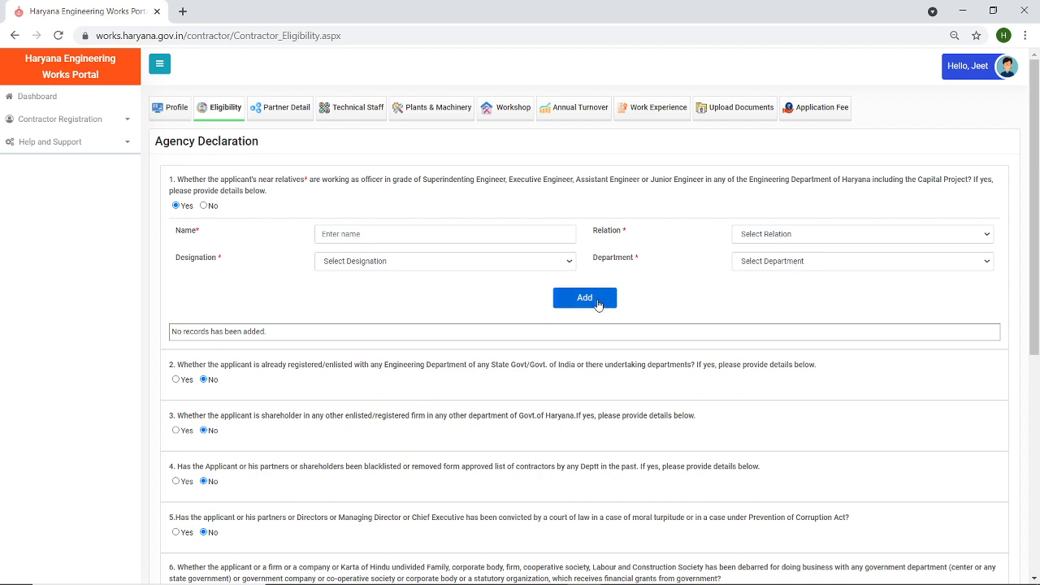
{"action": "left_click", "coordinate": [450, 233]}
{"action": "type", "text": "Ram"}
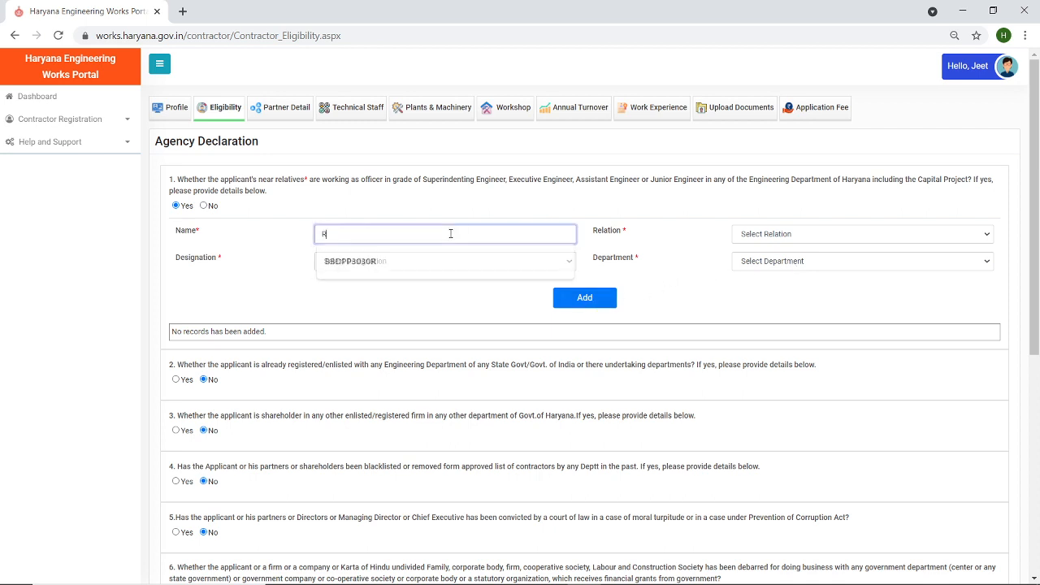
- Add the relative as Son, Sub Divisional Engineer, IRRIGATION, Haryana, and confirm the save
{"action": "left_click", "coordinate": [786, 237]}
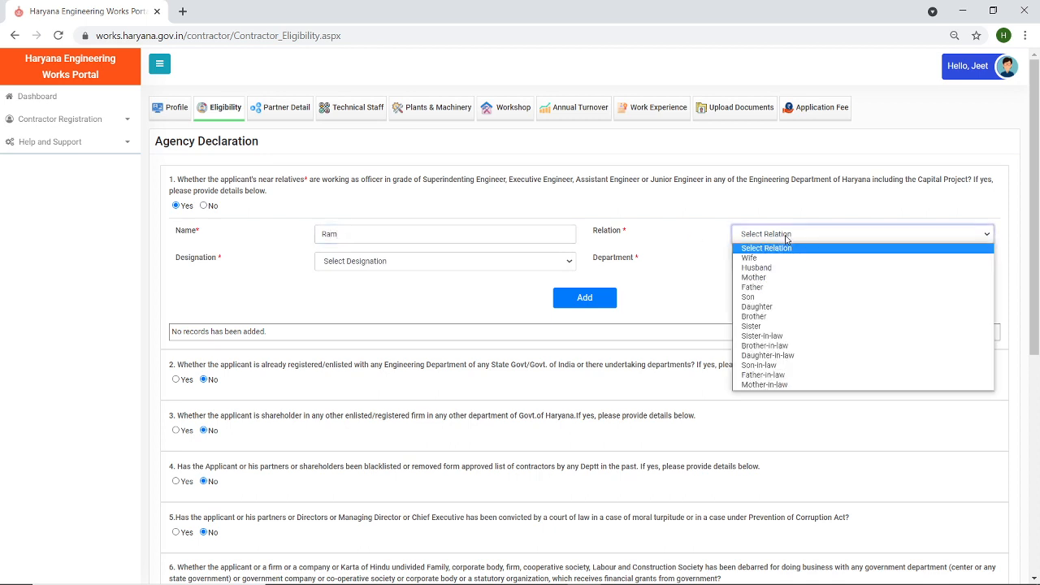
{"action": "left_click", "coordinate": [762, 297]}
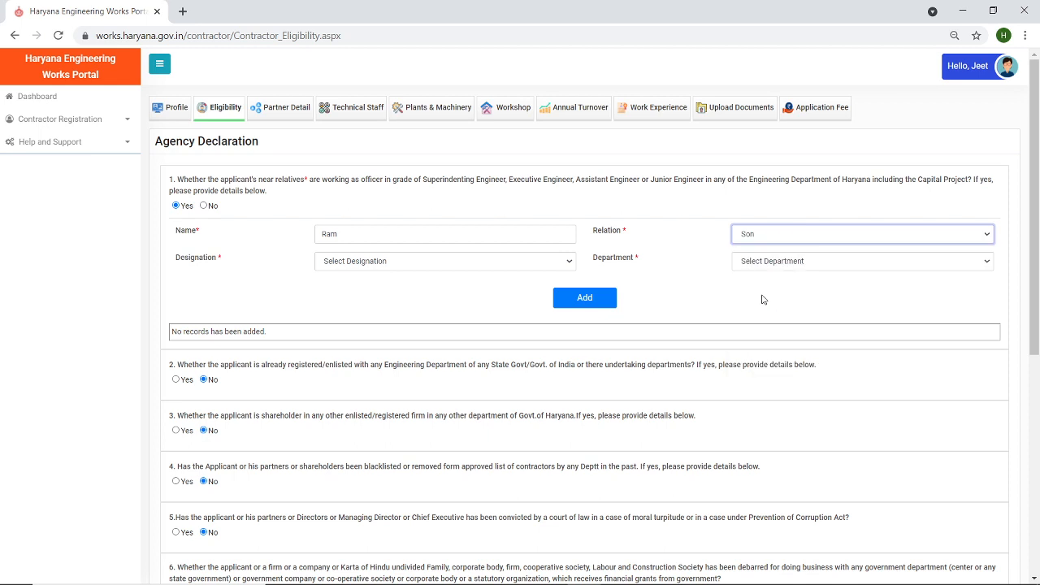
{"action": "left_click", "coordinate": [444, 261]}
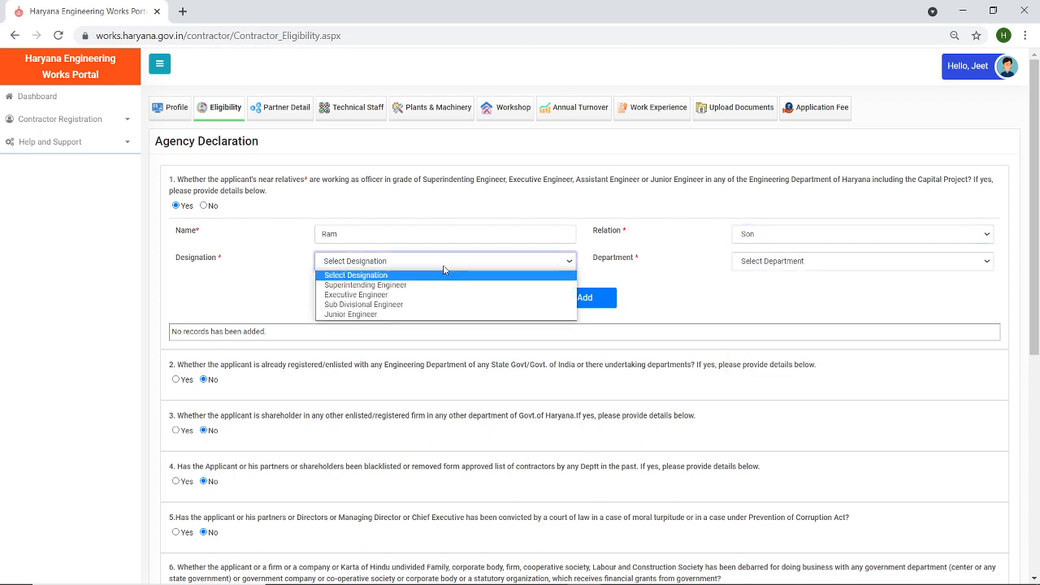
{"action": "left_click", "coordinate": [447, 305]}
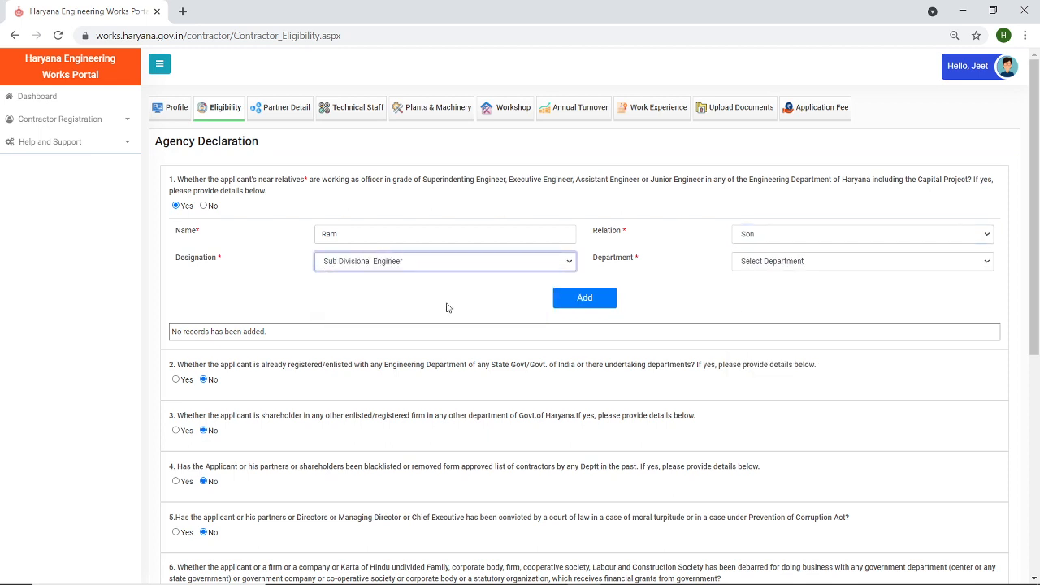
{"action": "left_click", "coordinate": [797, 261]}
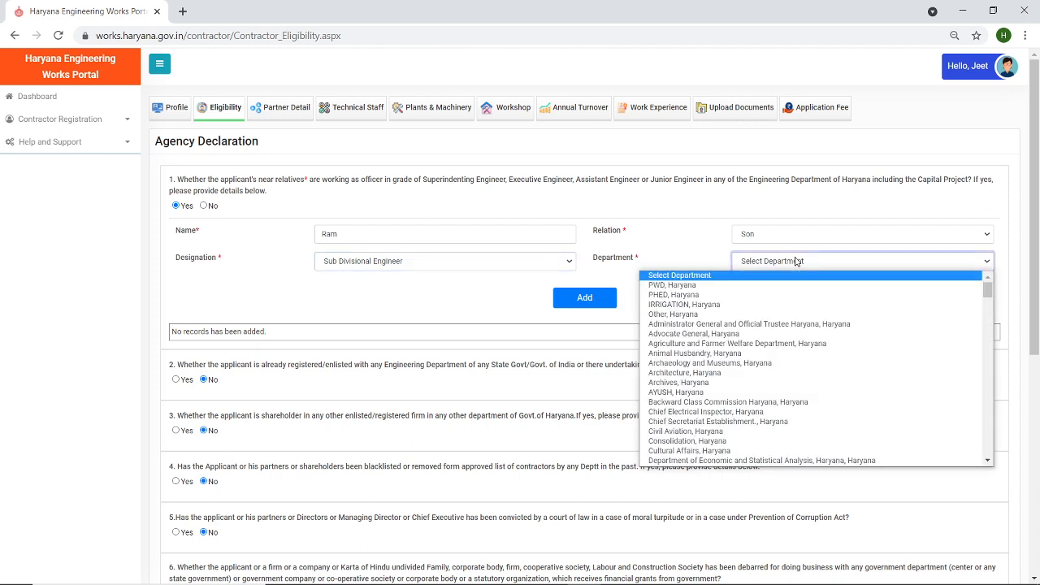
{"action": "left_click", "coordinate": [790, 305]}
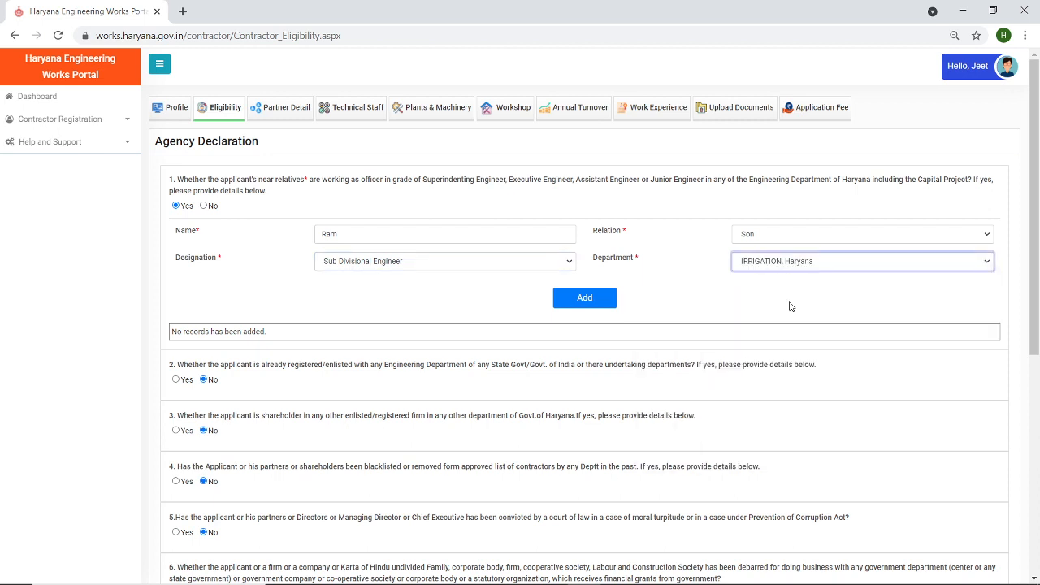
{"action": "left_click", "coordinate": [581, 300]}
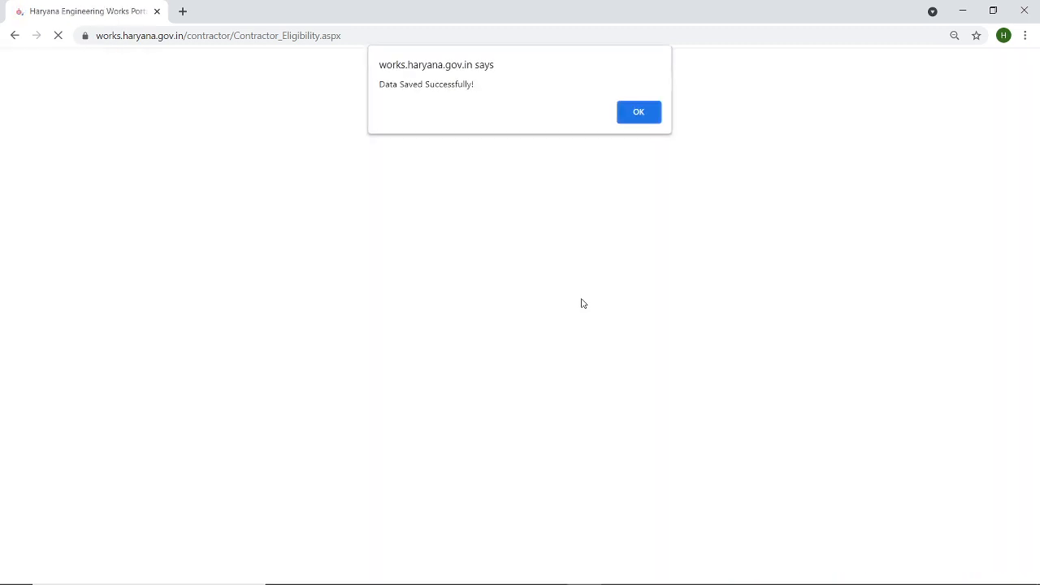
{"action": "left_click", "coordinate": [639, 113]}
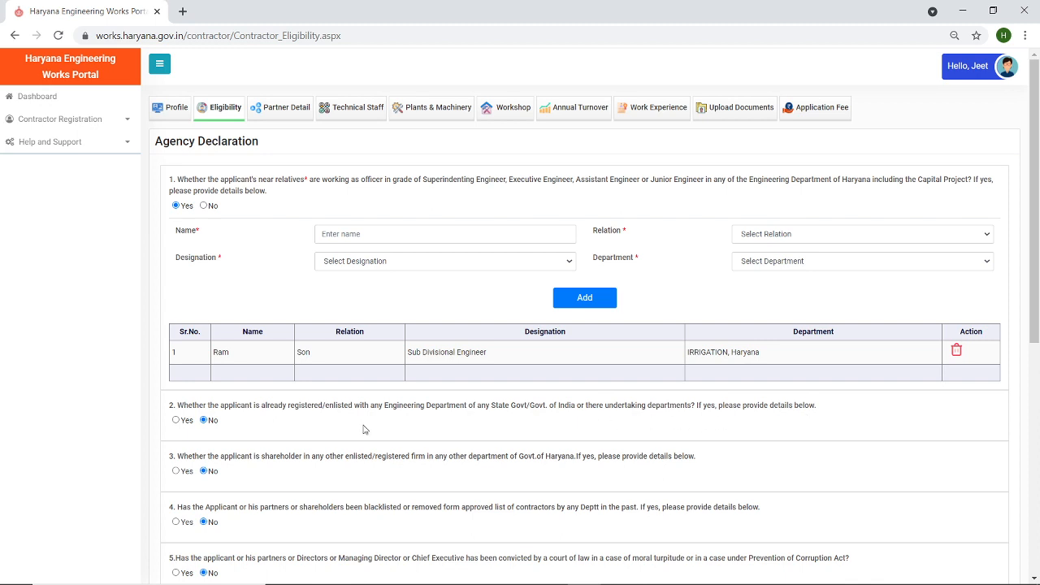
{"action": "left_click", "coordinate": [176, 420]}
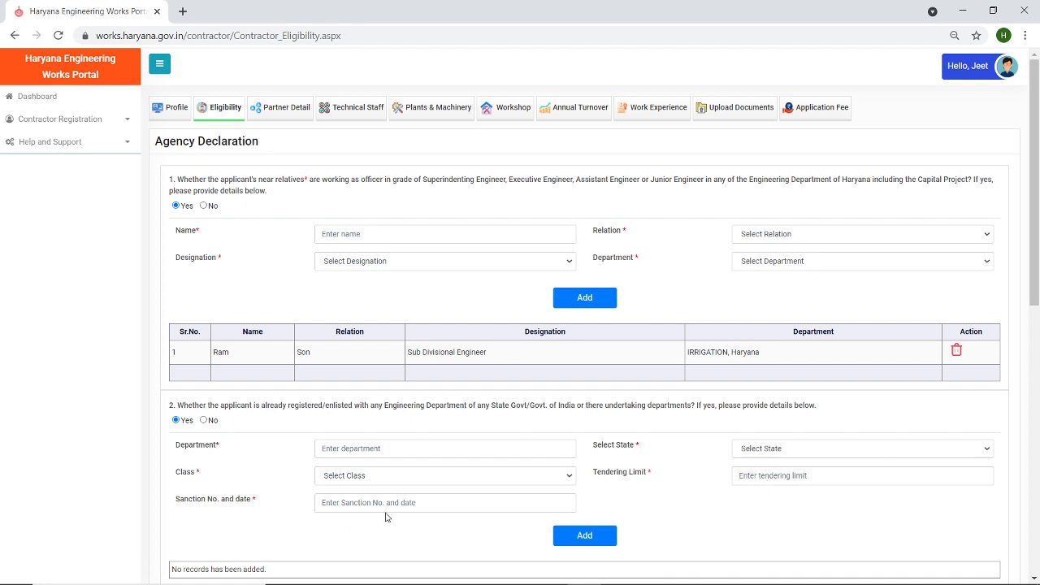
{"action": "left_click", "coordinate": [204, 420]}
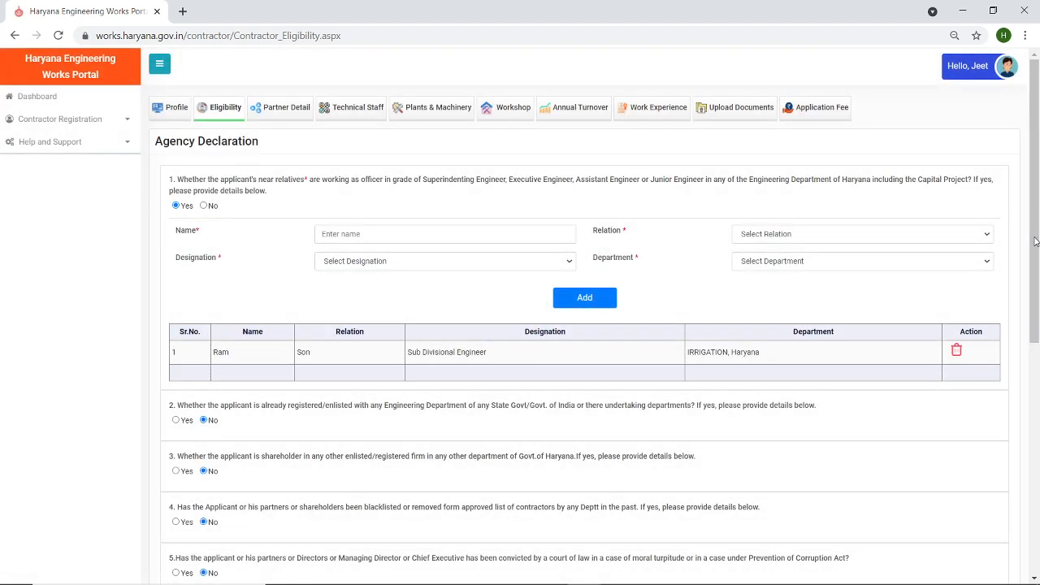
{"action": "scroll", "coordinate": [1036, 241], "scroll_direction": "down", "scroll_amount": 2}
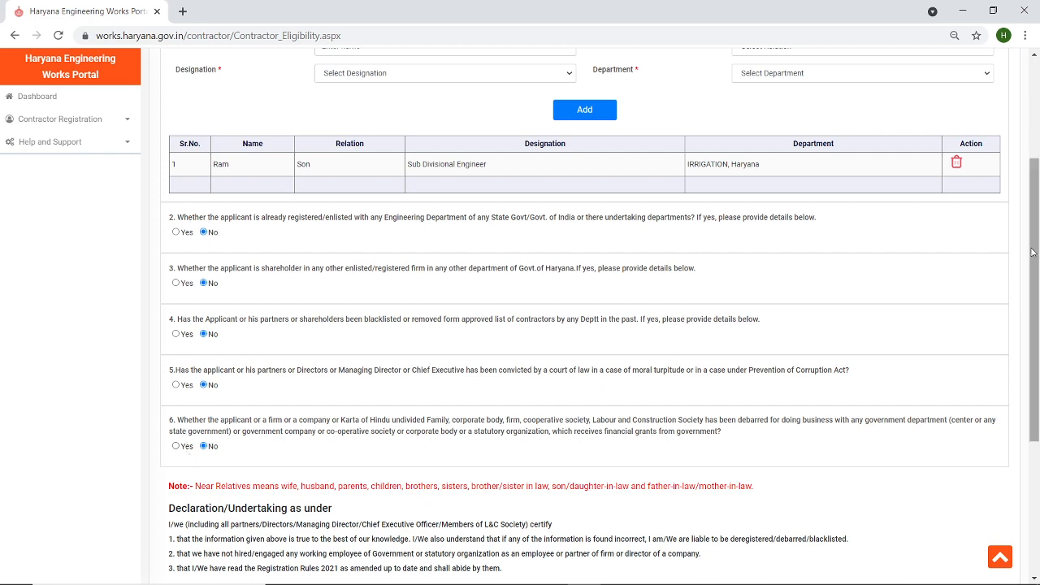
{"action": "left_click_drag", "start_coordinate": [1032, 252], "coordinate": [1033, 187]}
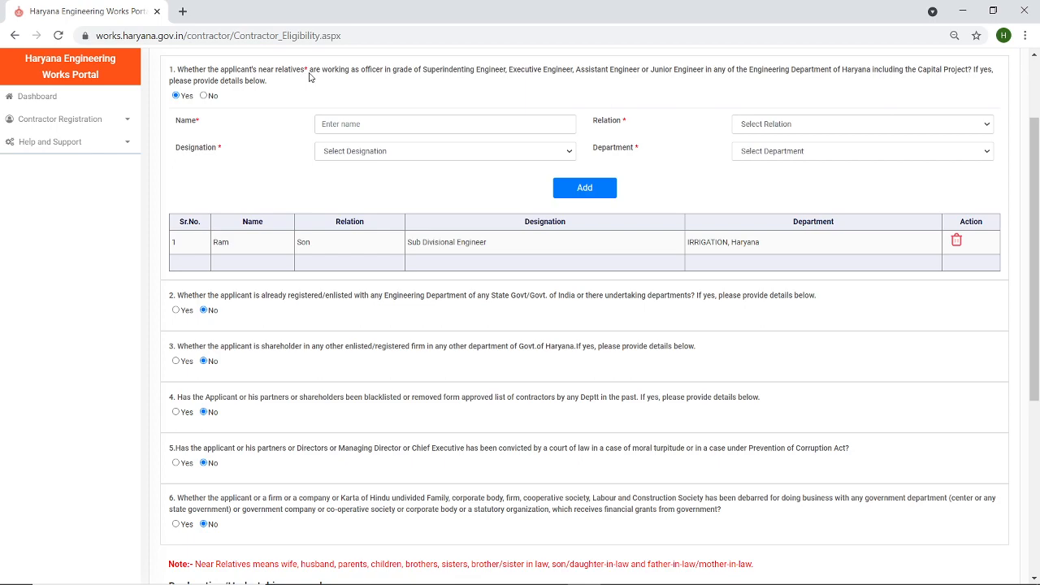
{"action": "left_click_drag", "start_coordinate": [1035, 158], "coordinate": [1037, 335]}
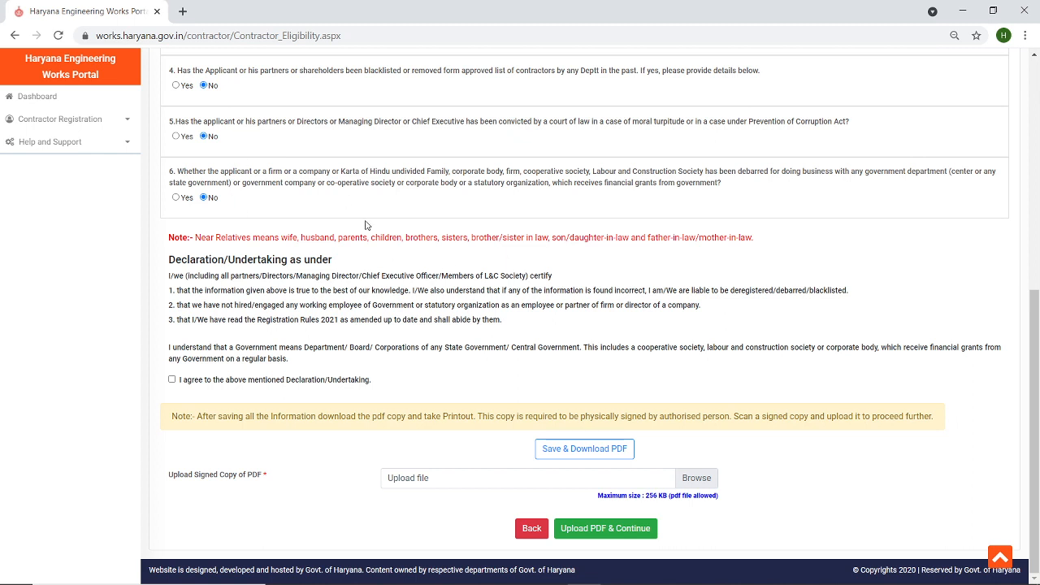
- Agree to the Declaration/Undertaking and save the eligibility form as a downloaded PDF
{"action": "left_click", "coordinate": [172, 379]}
{"action": "left_click", "coordinate": [540, 448]}
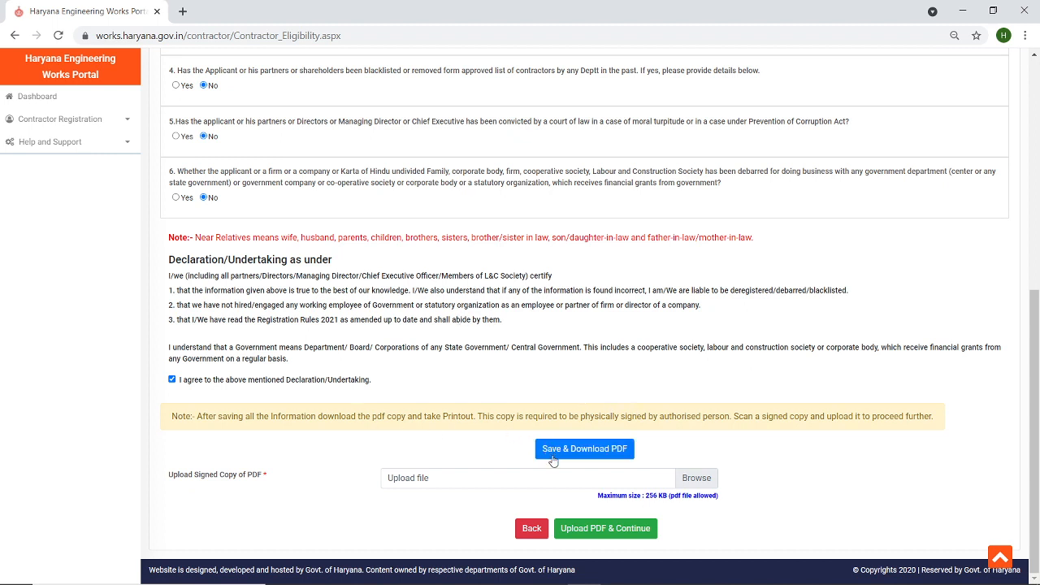
{"action": "left_click", "coordinate": [559, 457]}
{"action": "left_click", "coordinate": [565, 454]}
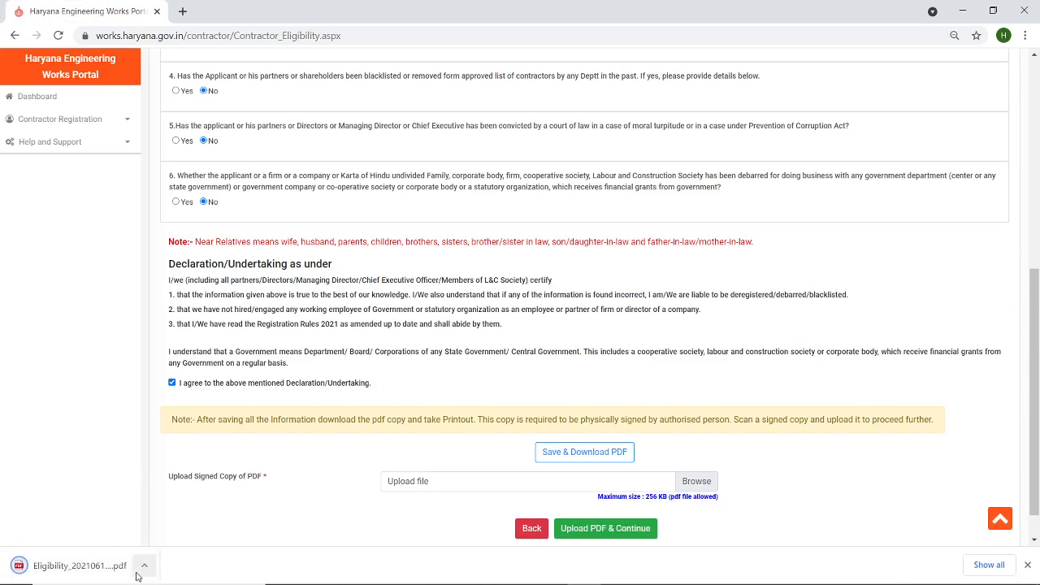
- Show the downloaded Eligibility PDF in its Downloads folder
{"action": "left_click", "coordinate": [145, 566]}
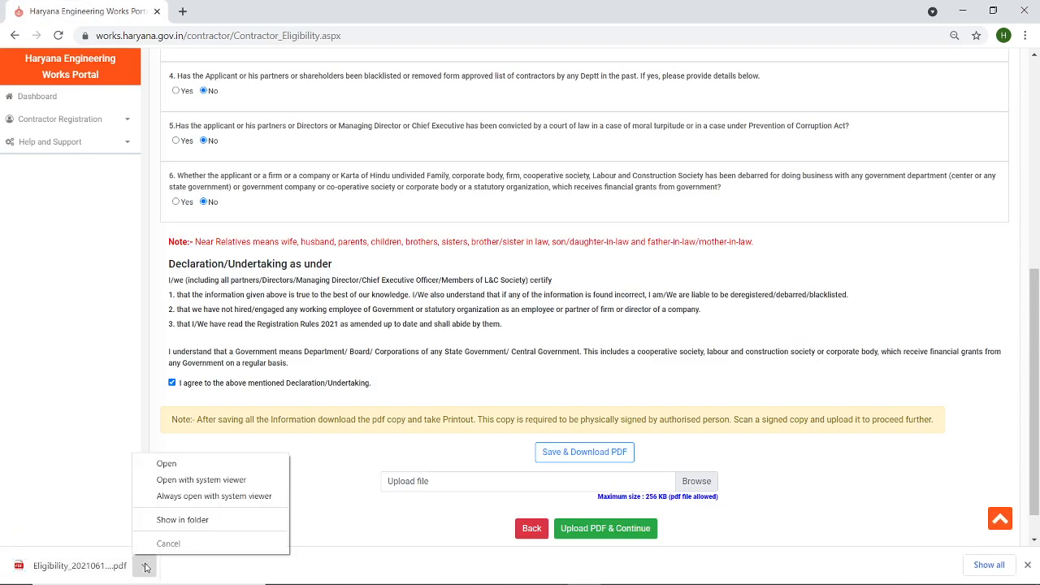
{"action": "left_click", "coordinate": [182, 520]}
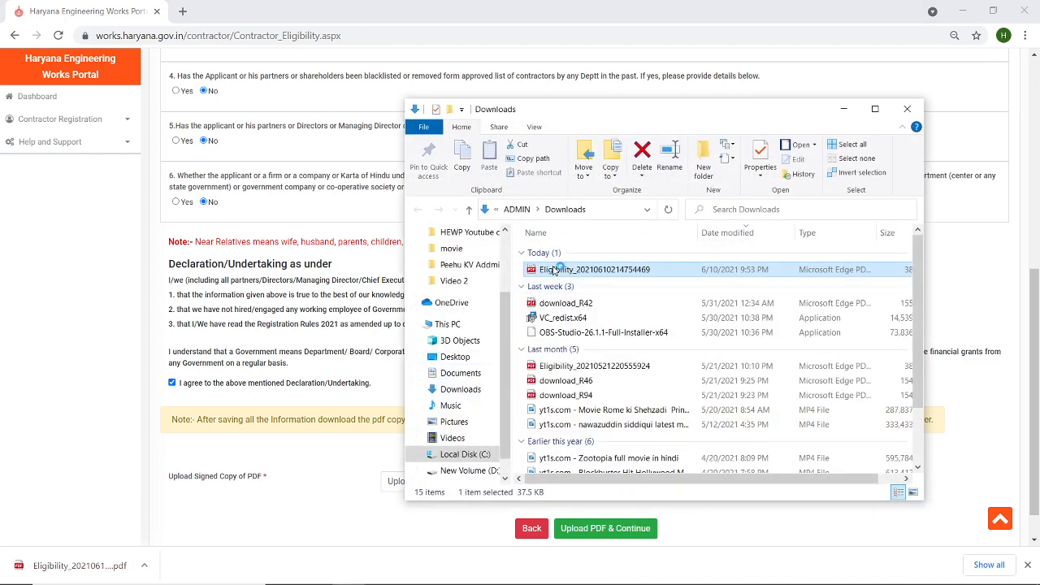
{"action": "left_click", "coordinate": [843, 109]}
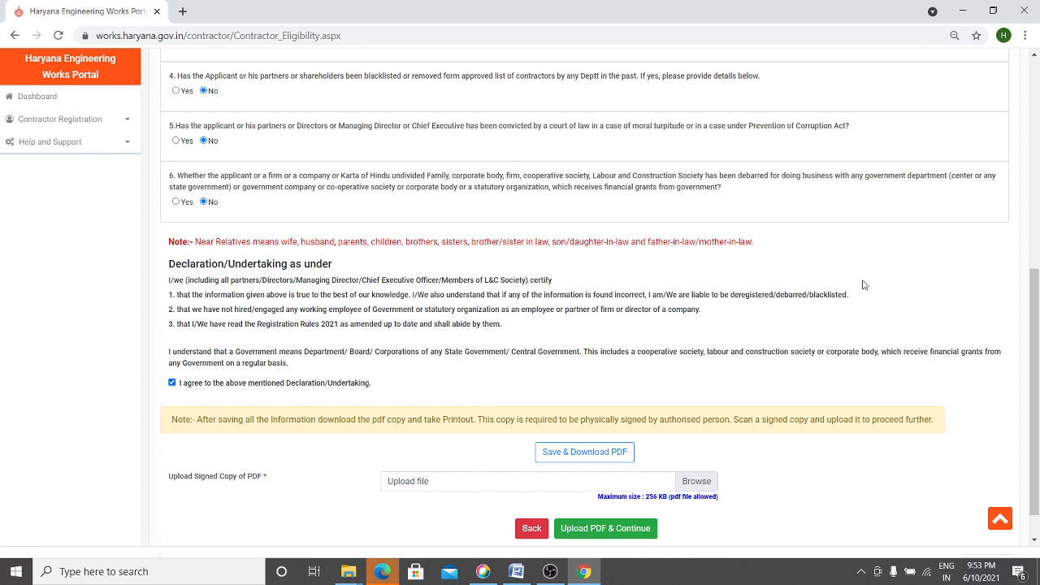
- Open Eligibility_20210610214754469.pdf from the Downloads folder window
{"action": "right_click", "coordinate": [685, 497]}
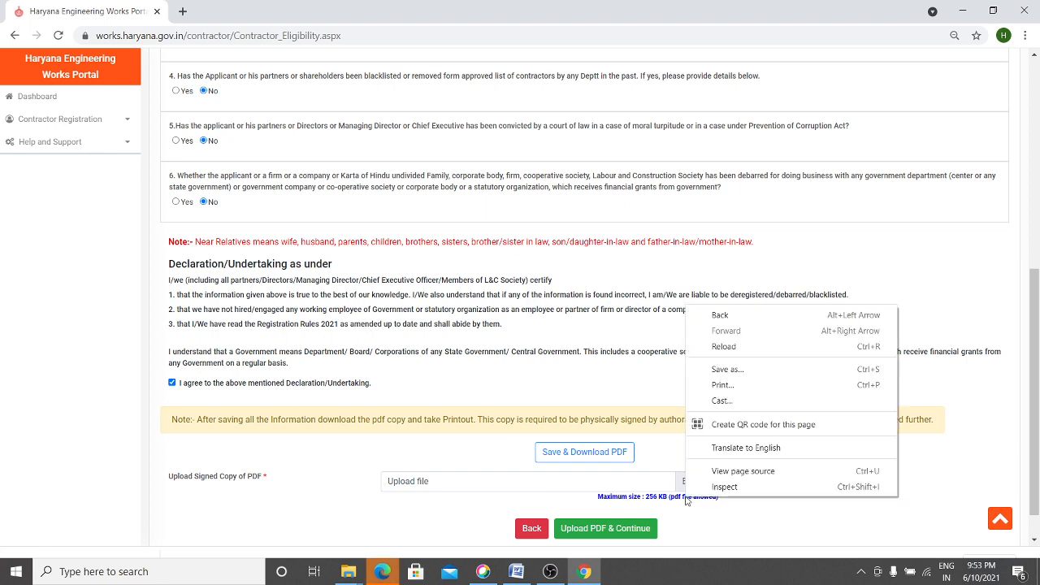
{"action": "left_click", "coordinate": [686, 498]}
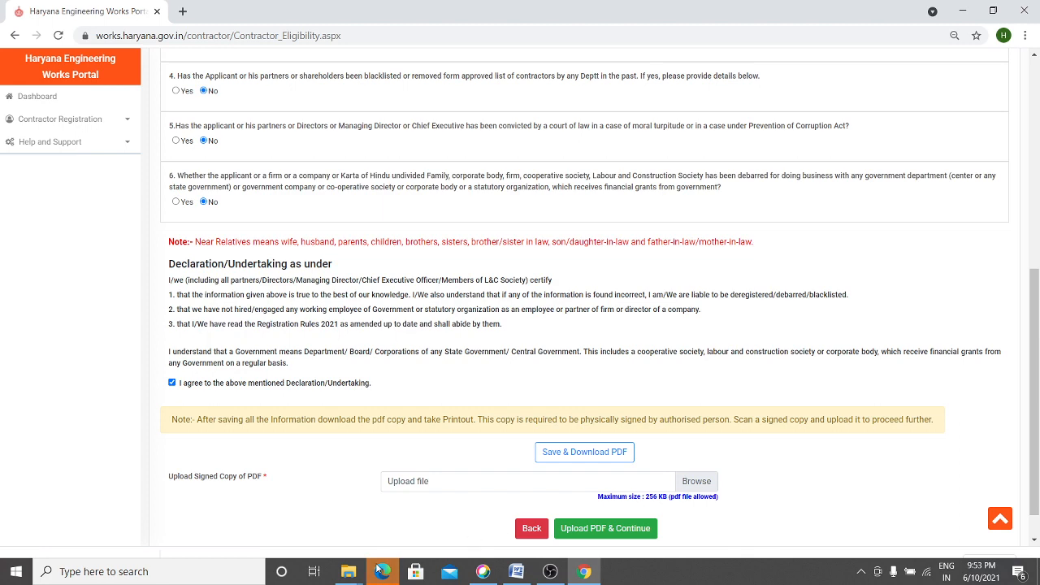
{"action": "mouse_move", "coordinate": [349, 571]}
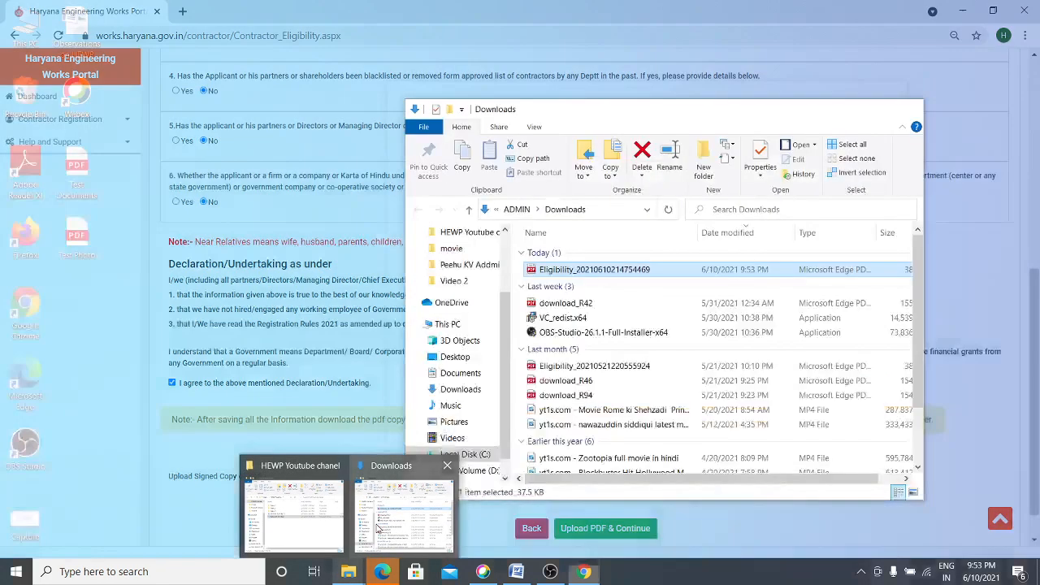
{"action": "left_click", "coordinate": [378, 528]}
{"action": "double_click", "coordinate": [543, 271]}
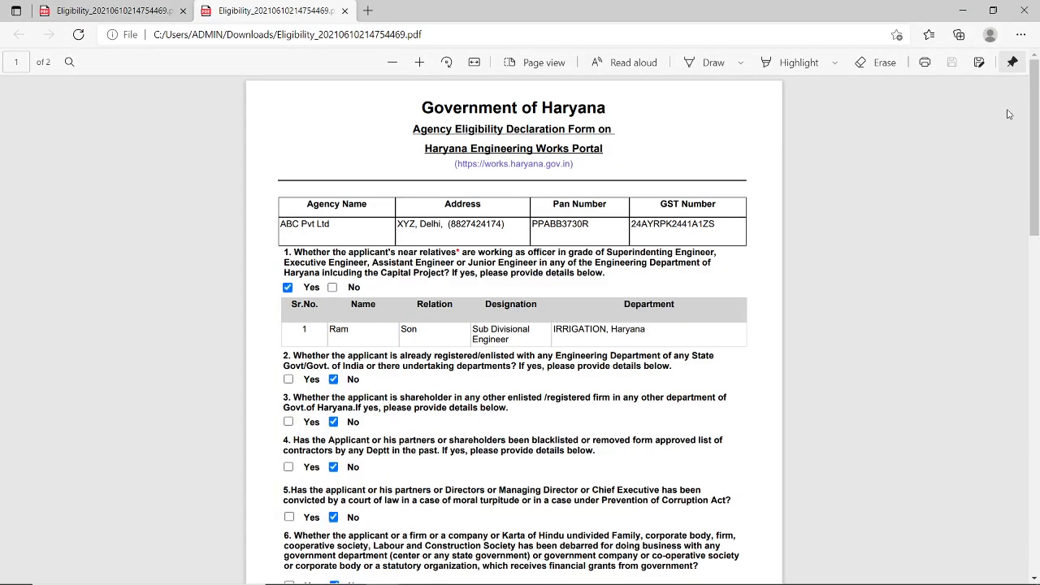
- Close the duplicate Eligibility PDF tab in Edge and return to the portal in Chrome
{"action": "scroll", "coordinate": [1034, 130], "scroll_direction": "down", "scroll_amount": 2}
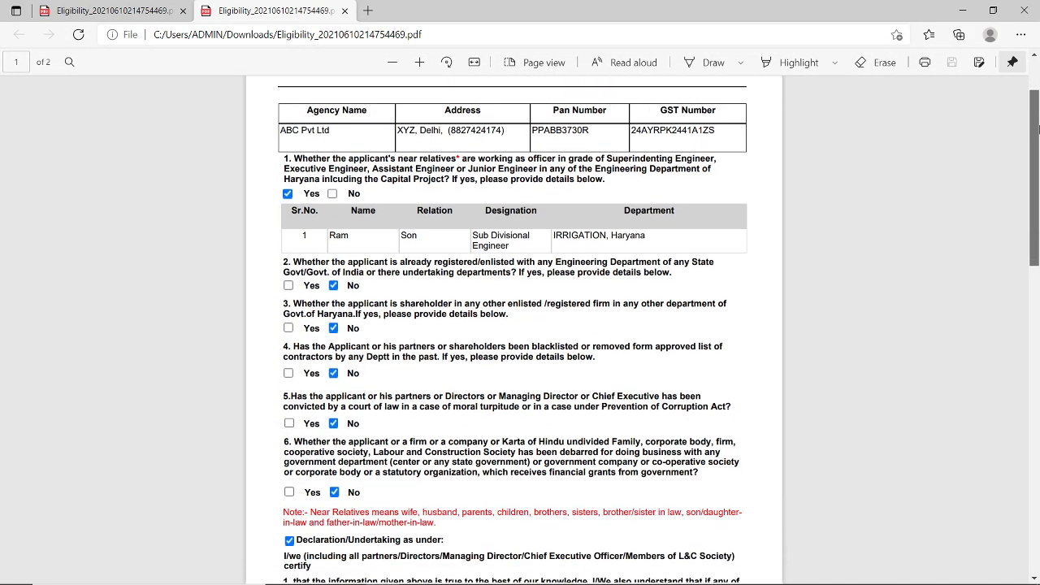
{"action": "left_click_drag", "start_coordinate": [1037, 130], "coordinate": [1038, 300]}
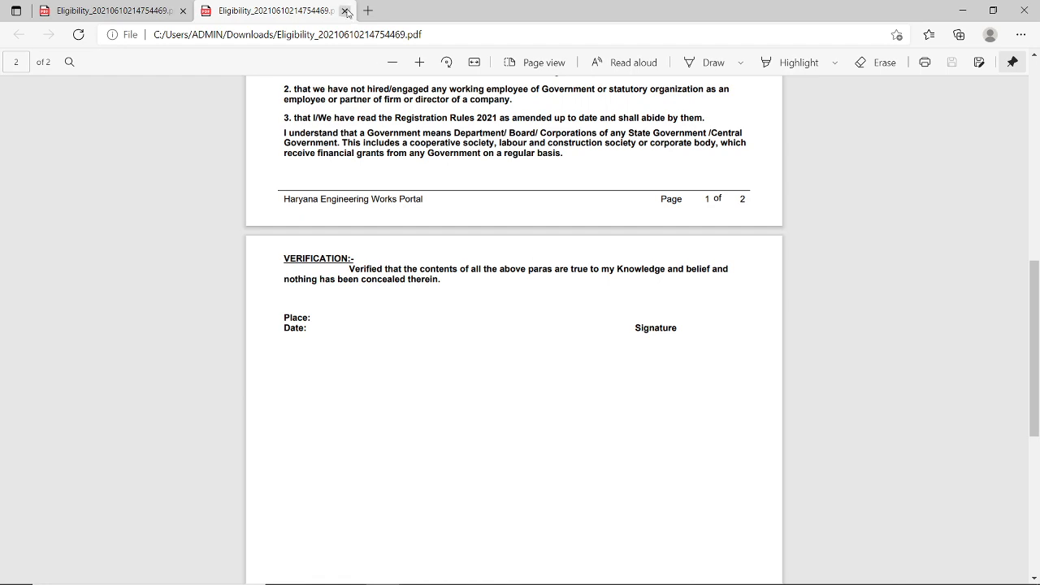
{"action": "left_click", "coordinate": [345, 10]}
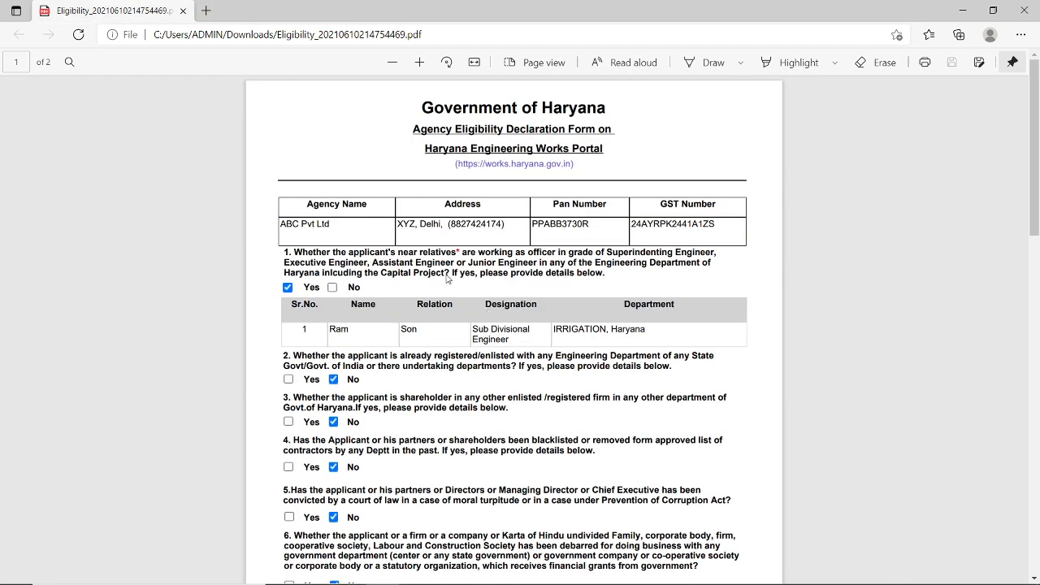
{"action": "mouse_move", "coordinate": [528, 575]}
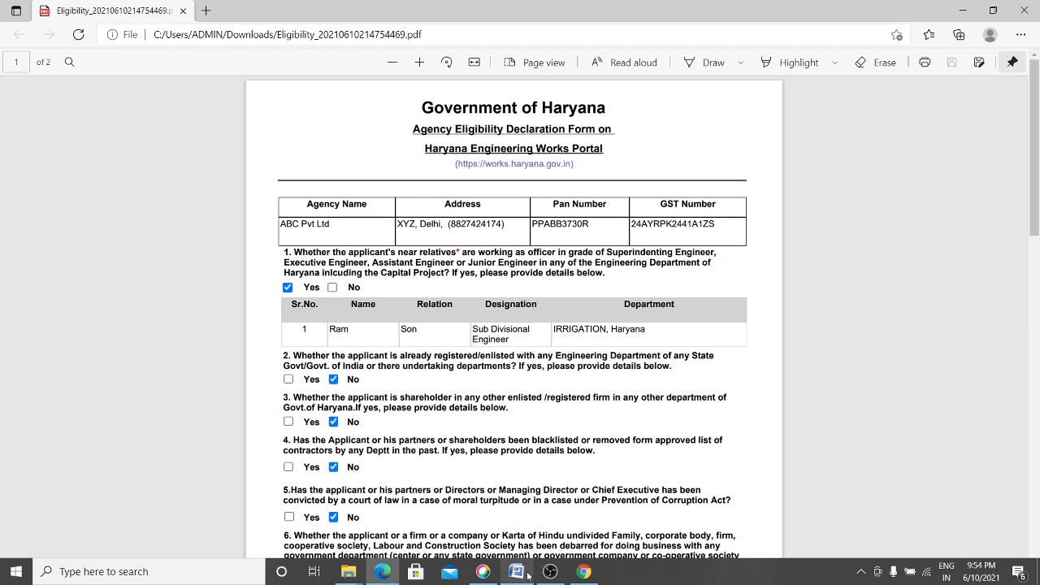
{"action": "left_click", "coordinate": [583, 572]}
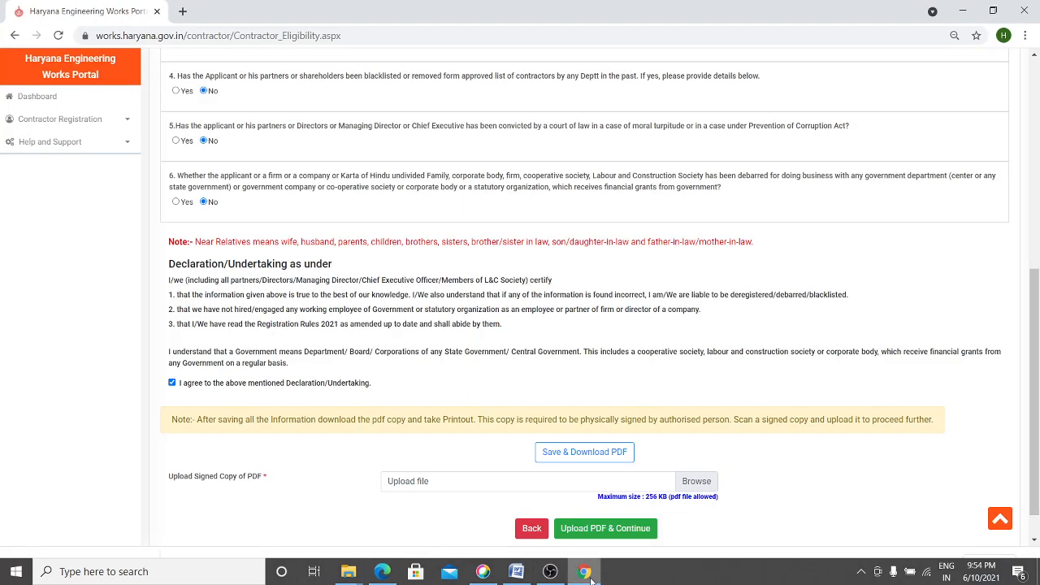
- Upload Test Documents.pdf from the Desktop as the signed copy and confirm it is signed
{"action": "left_click", "coordinate": [688, 488]}
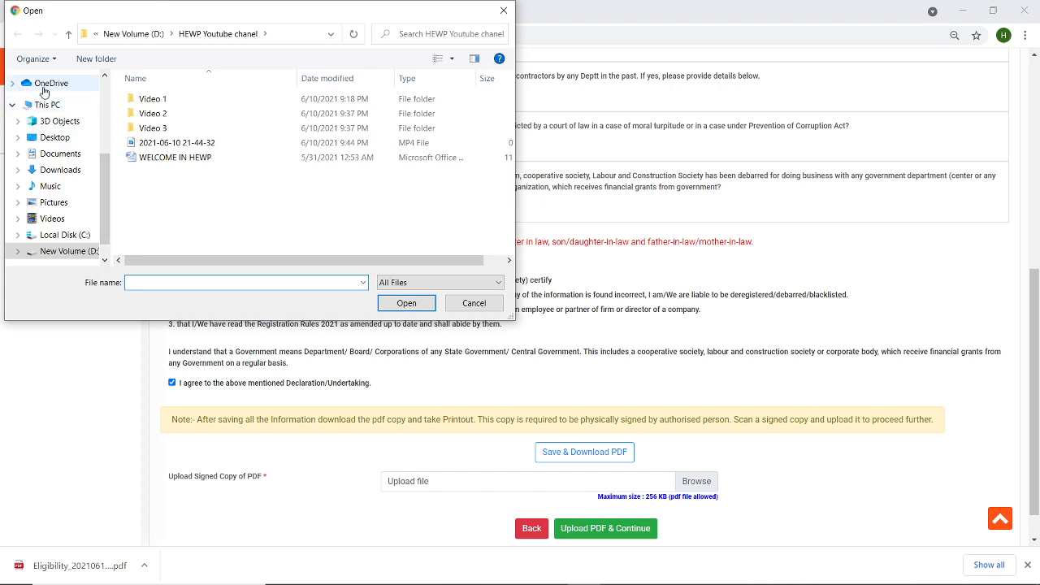
{"action": "left_click", "coordinate": [55, 138]}
{"action": "double_click", "coordinate": [158, 131]}
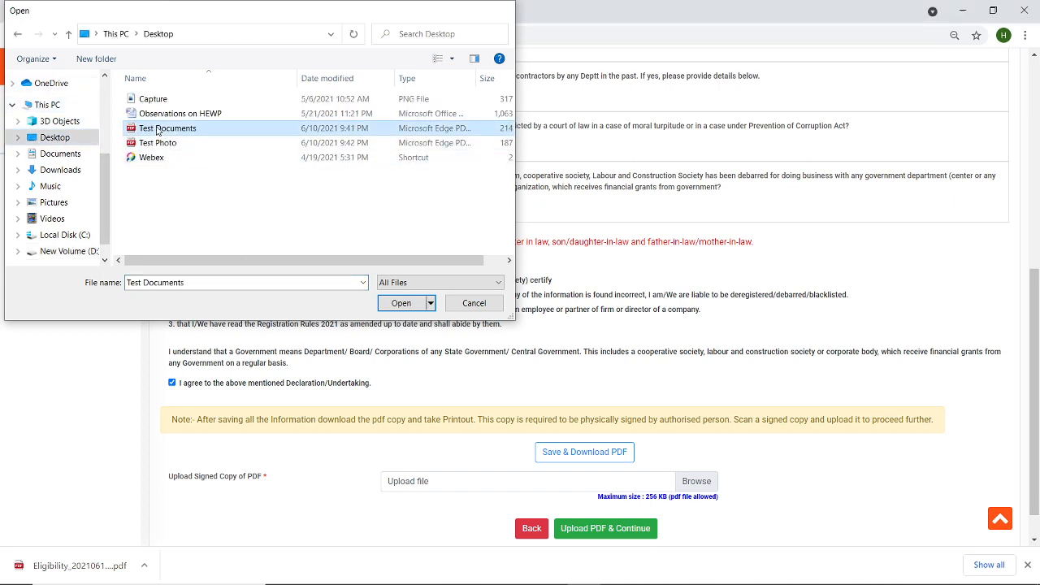
{"action": "left_click", "coordinate": [616, 534]}
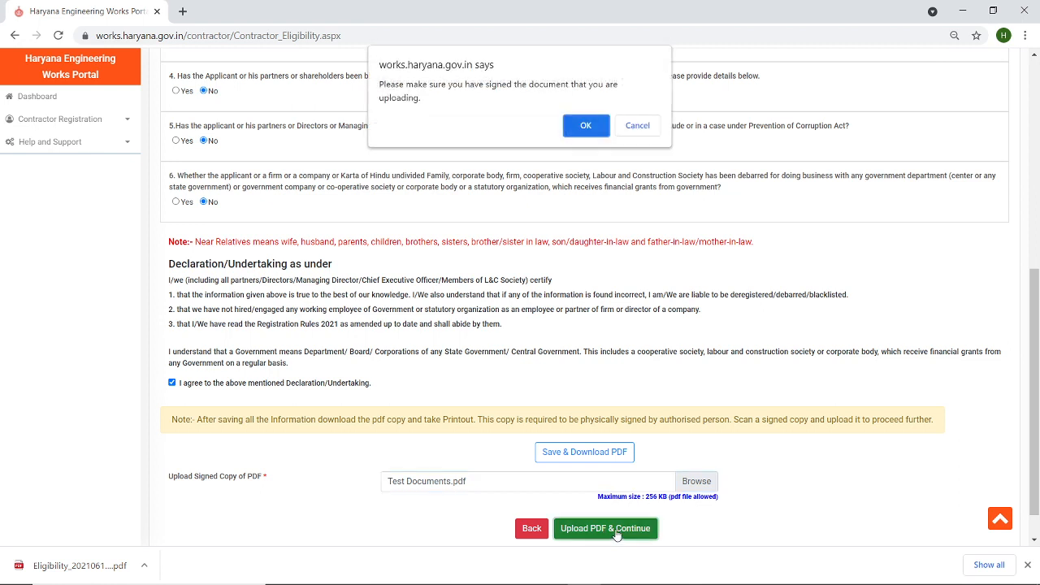
{"action": "left_click", "coordinate": [580, 131]}
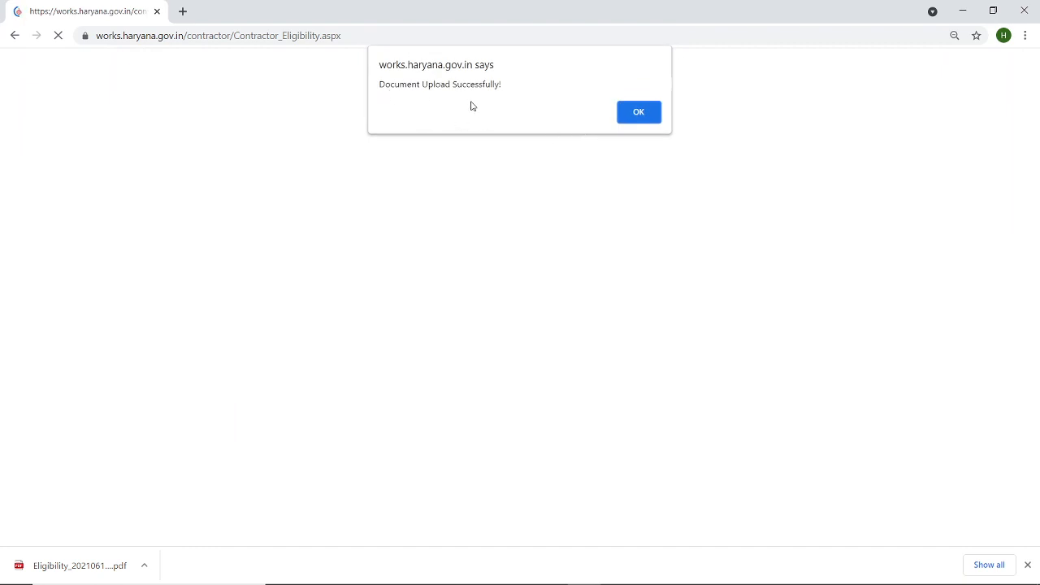
- Fill in the partner's name, share and addresses, reusing the permanent address, and answer No to the family ID question
{"action": "left_click", "coordinate": [650, 120]}
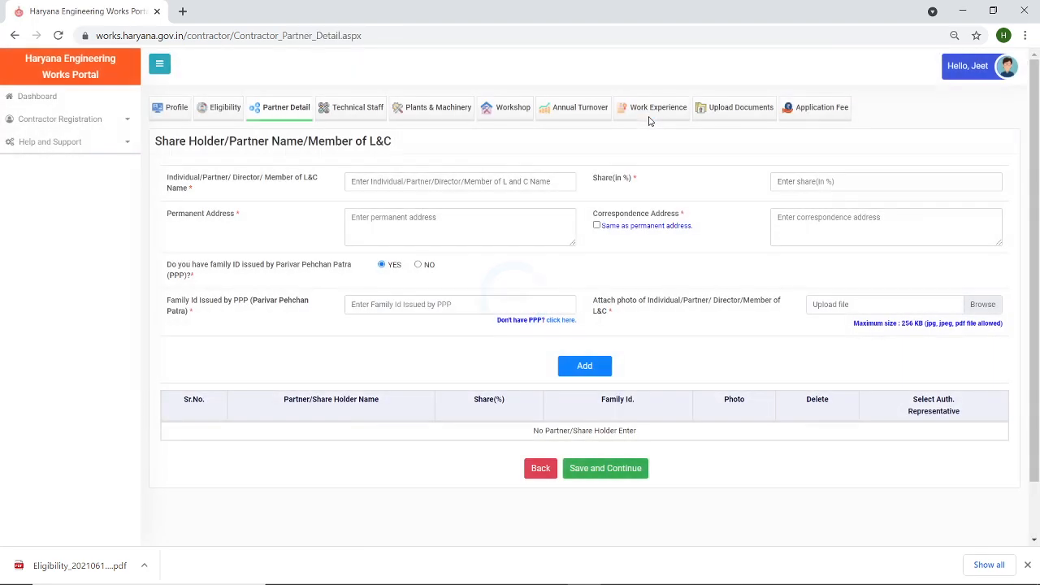
{"action": "left_click", "coordinate": [375, 182]}
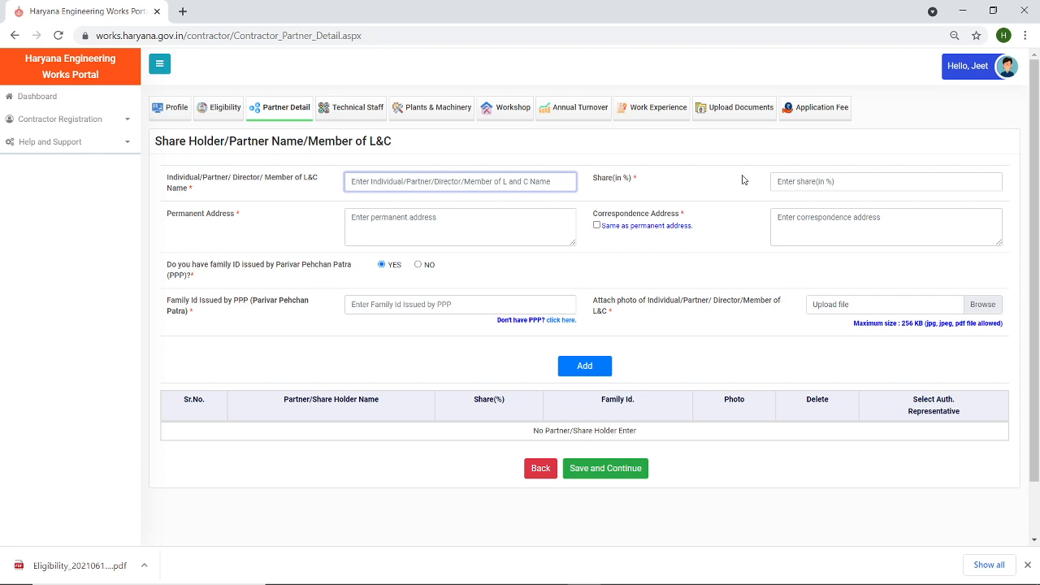
{"action": "left_click", "coordinate": [804, 181]}
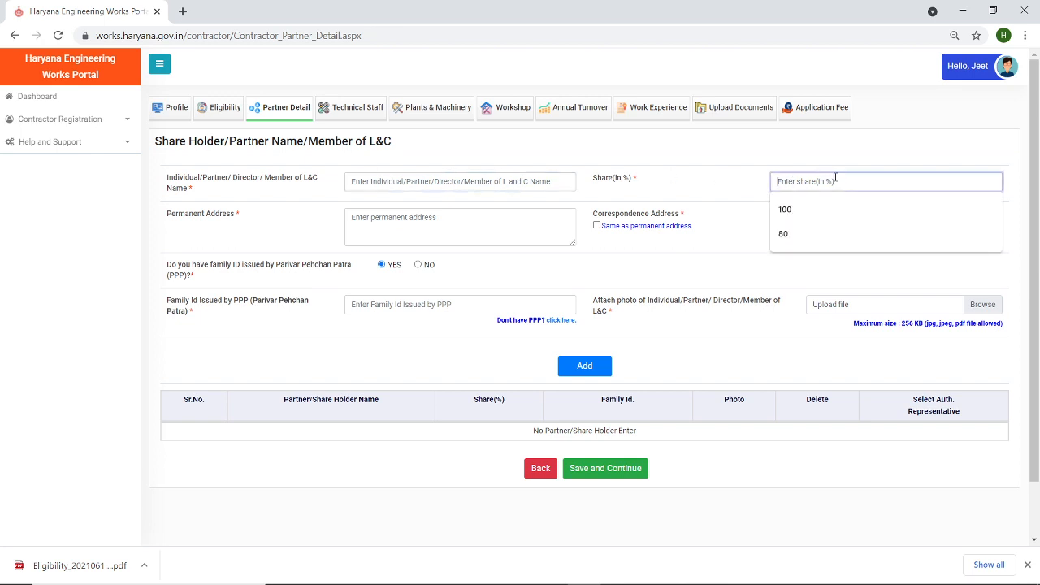
{"action": "left_click", "coordinate": [738, 176]}
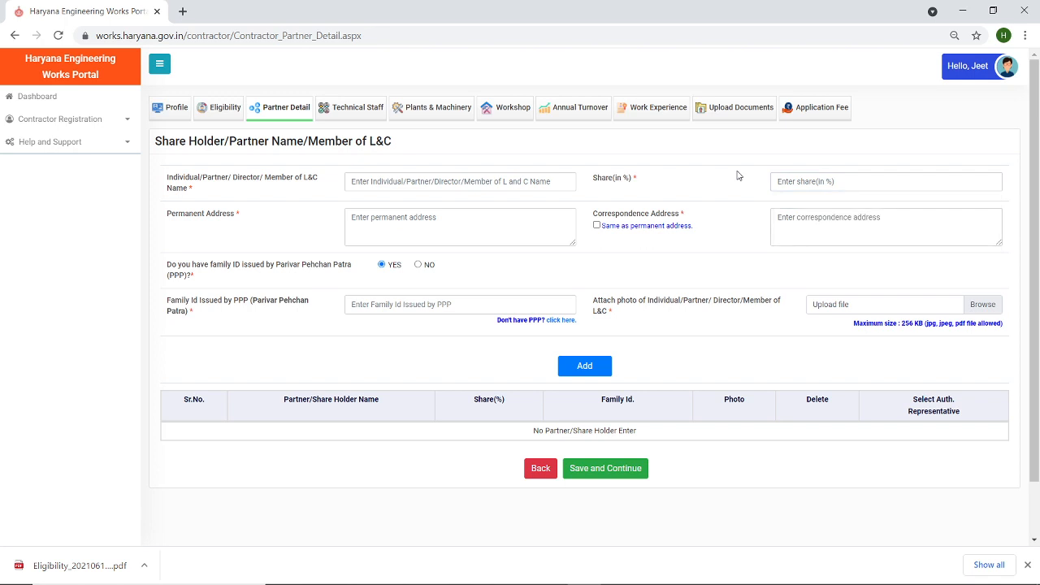
{"action": "left_click", "coordinate": [460, 213]}
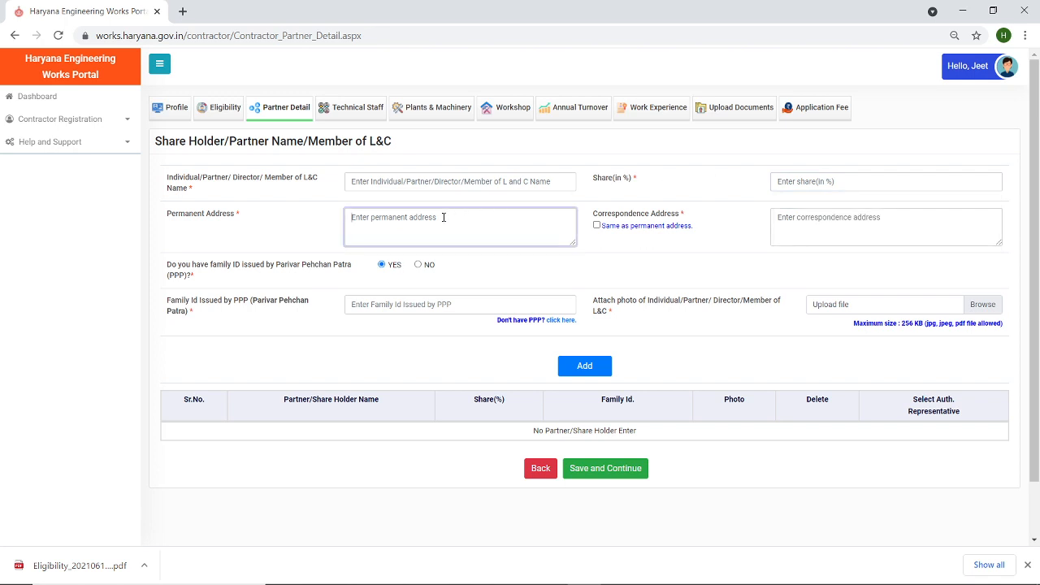
{"action": "left_click", "coordinate": [819, 223]}
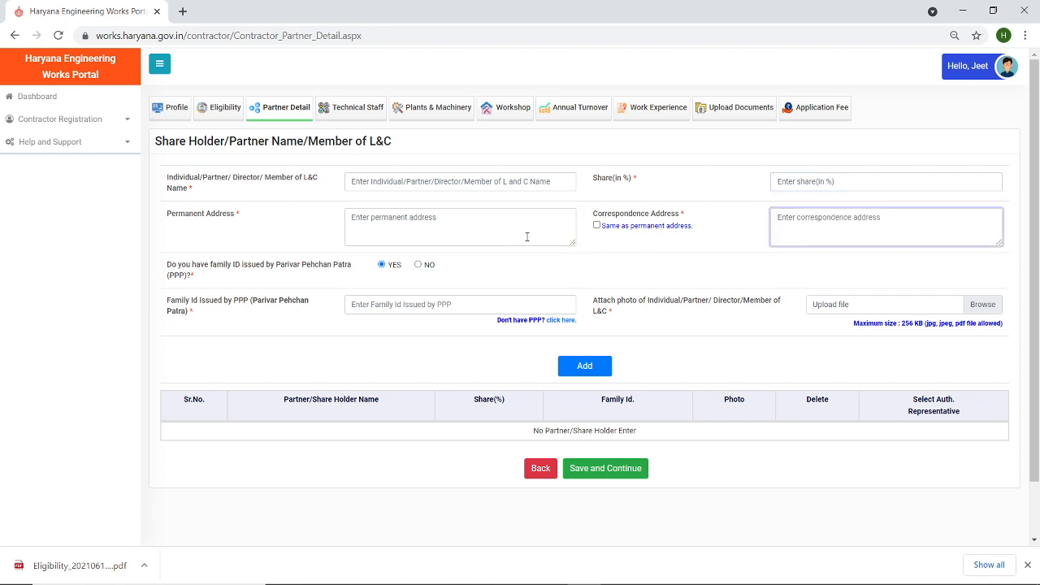
{"action": "left_click", "coordinate": [597, 226]}
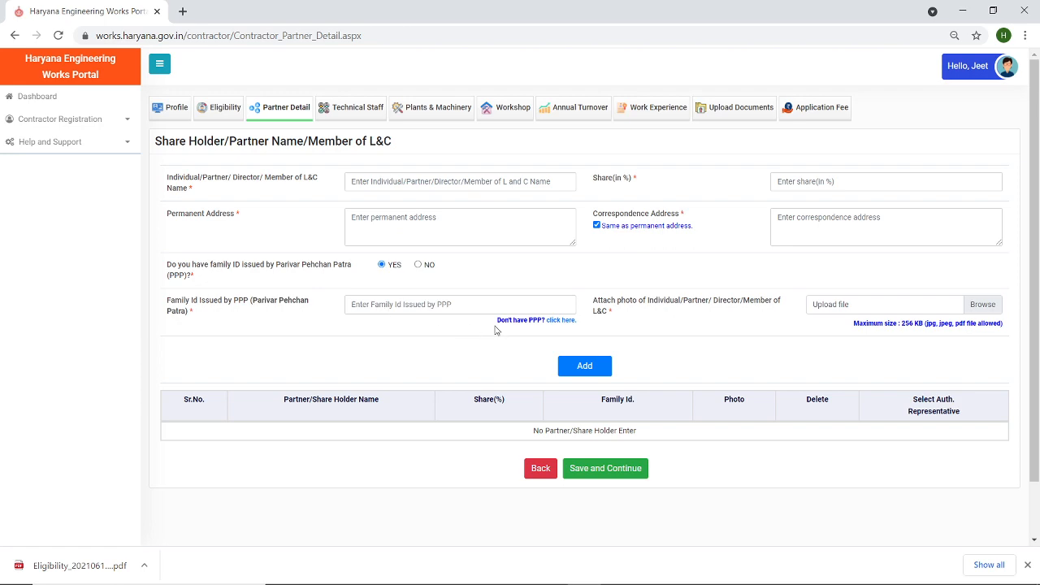
{"action": "left_click", "coordinate": [418, 265]}
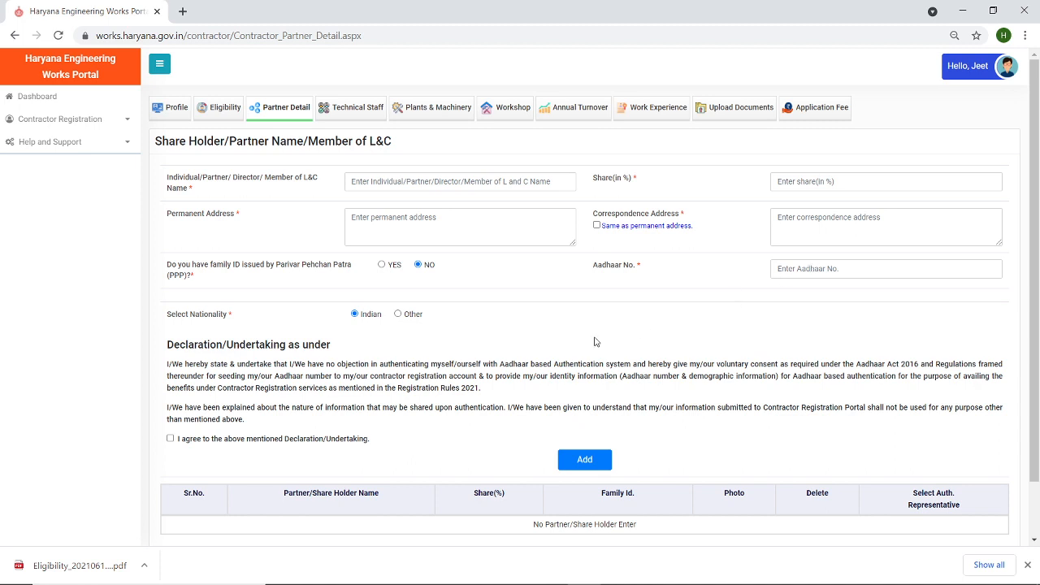
- Enter the partner's name and a 100% share
{"action": "left_click", "coordinate": [384, 179]}
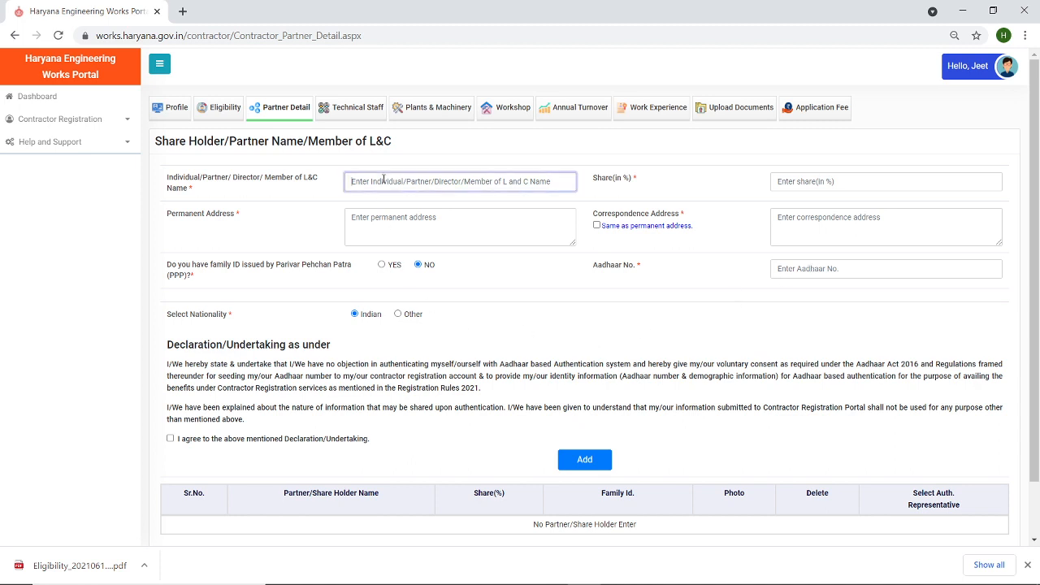
{"action": "type", "text": "Jeet"}
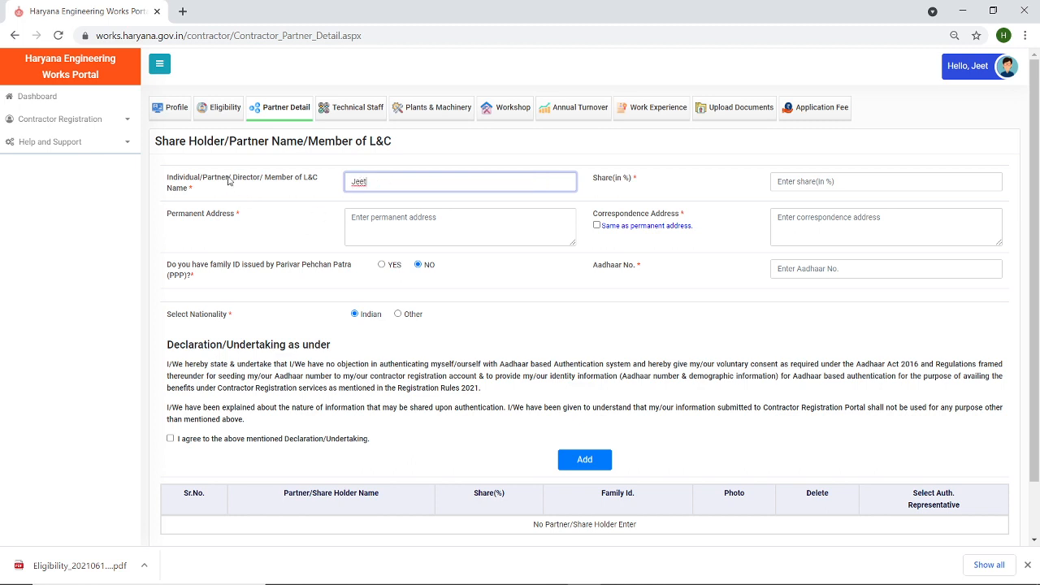
{"action": "left_click", "coordinate": [806, 179]}
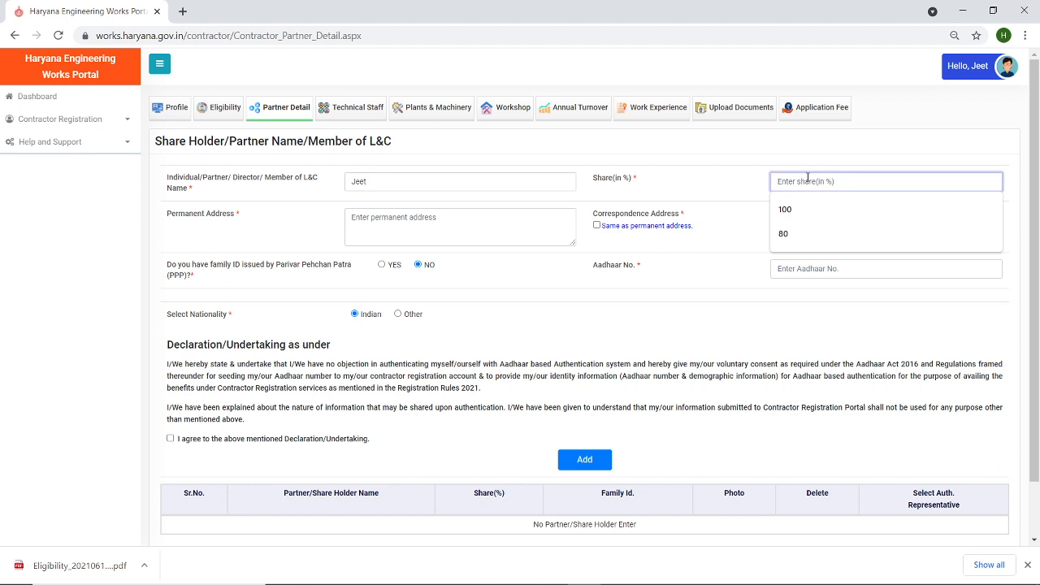
{"action": "type", "text": "100"}
{"action": "left_click", "coordinate": [734, 254]}
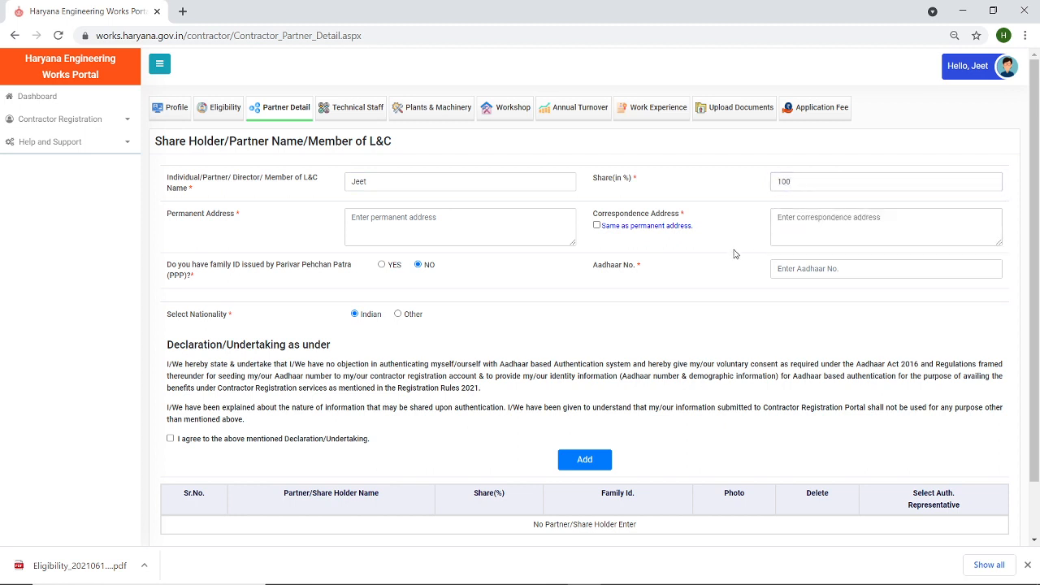
- Set Delhi as both permanent and correspondence address, then return to the Contractor Profile page
{"action": "left_click", "coordinate": [394, 226]}
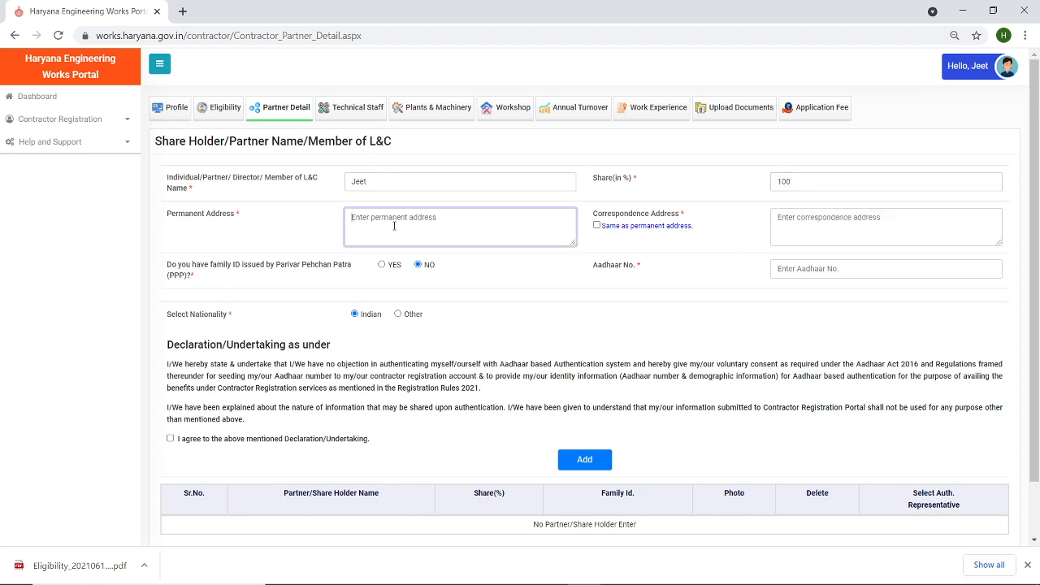
{"action": "type", "text": "Panchkul"}
{"action": "key", "text": "BackSpace"}
{"action": "key", "text": "BackSpace"}
{"action": "key", "text": "BackSpace"}
{"action": "key", "text": "BackSpace"}
{"action": "key", "text": "BackSpace"}
{"action": "key", "text": "BackSpace"}
{"action": "key", "text": "BackSpace"}
{"action": "type", "text": "Delh"}
{"action": "left_click", "coordinate": [603, 227]}
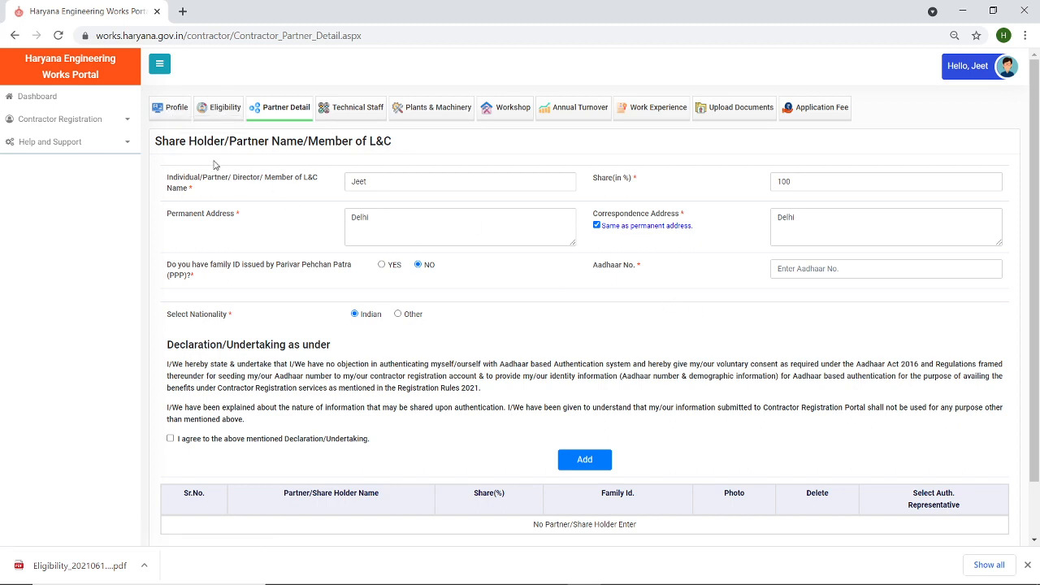
{"action": "left_click", "coordinate": [170, 112]}
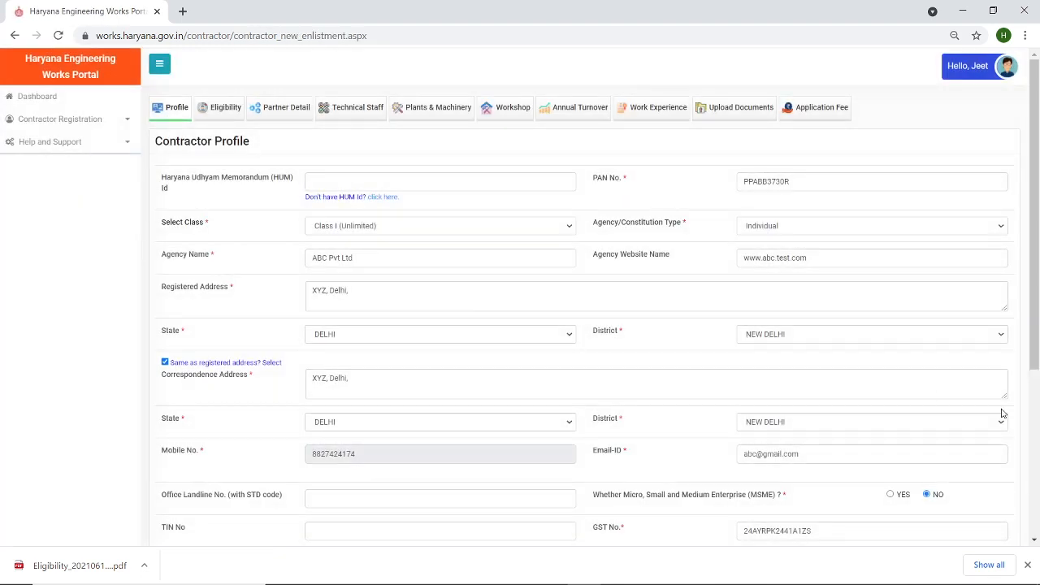
- On Partner Detail, answer No to family ID, fill the saved Aadhaar number and accept the declaration
{"action": "left_click_drag", "start_coordinate": [1034, 260], "coordinate": [1037, 221]}
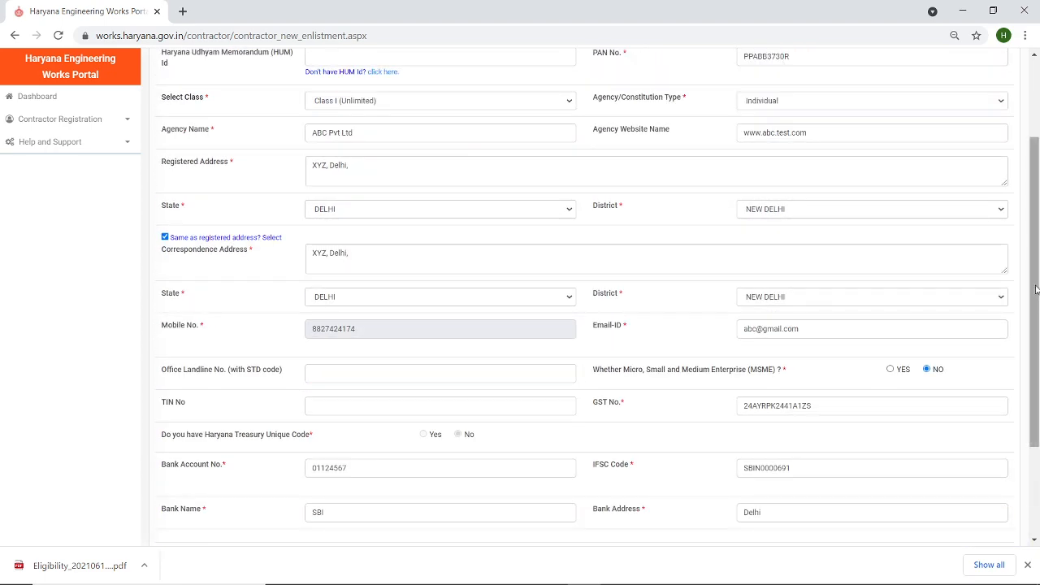
{"action": "left_click_drag", "start_coordinate": [1035, 278], "coordinate": [1036, 109]}
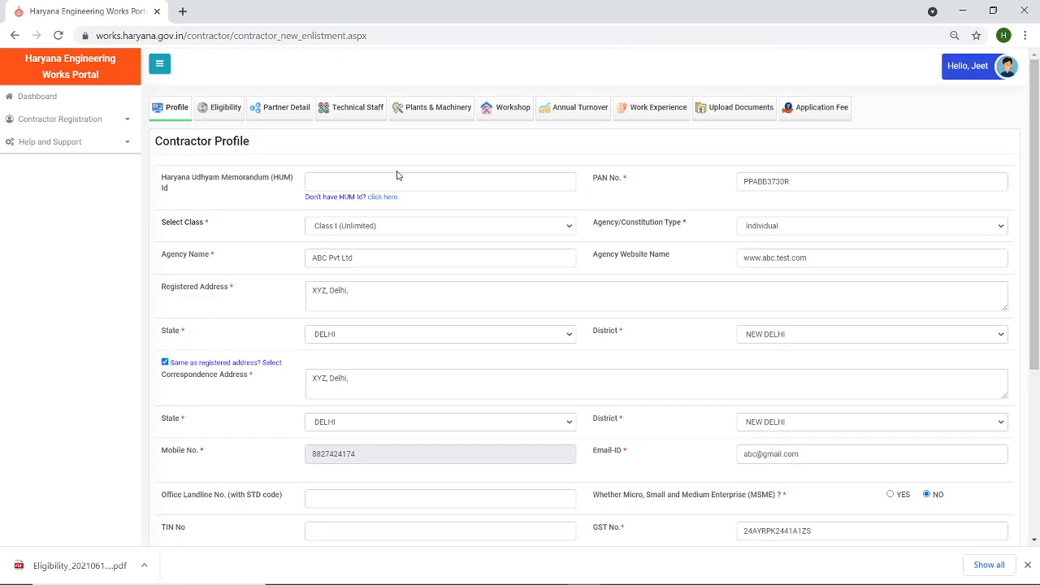
{"action": "left_click", "coordinate": [281, 109]}
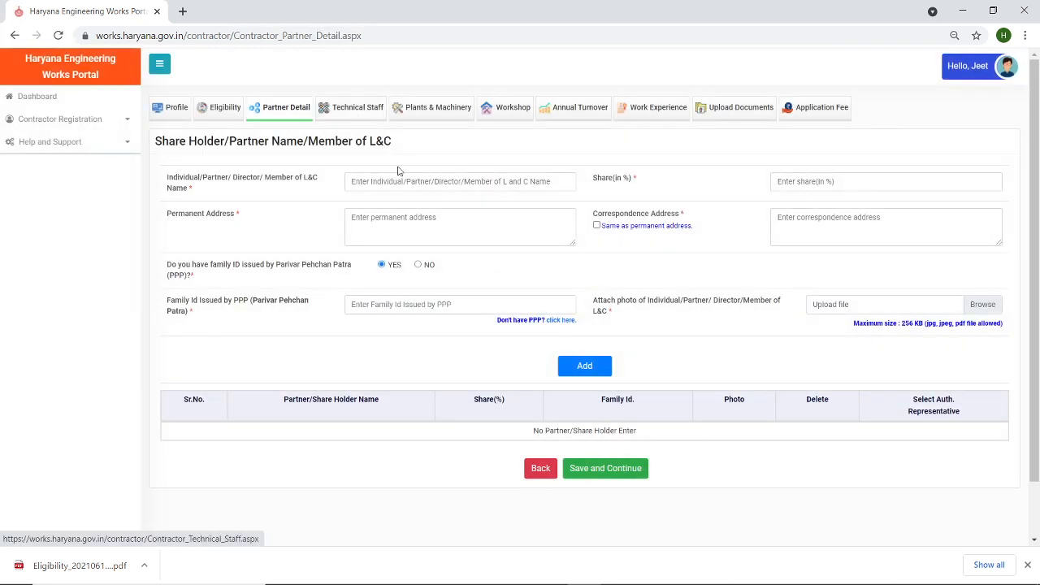
{"action": "left_click", "coordinate": [419, 266]}
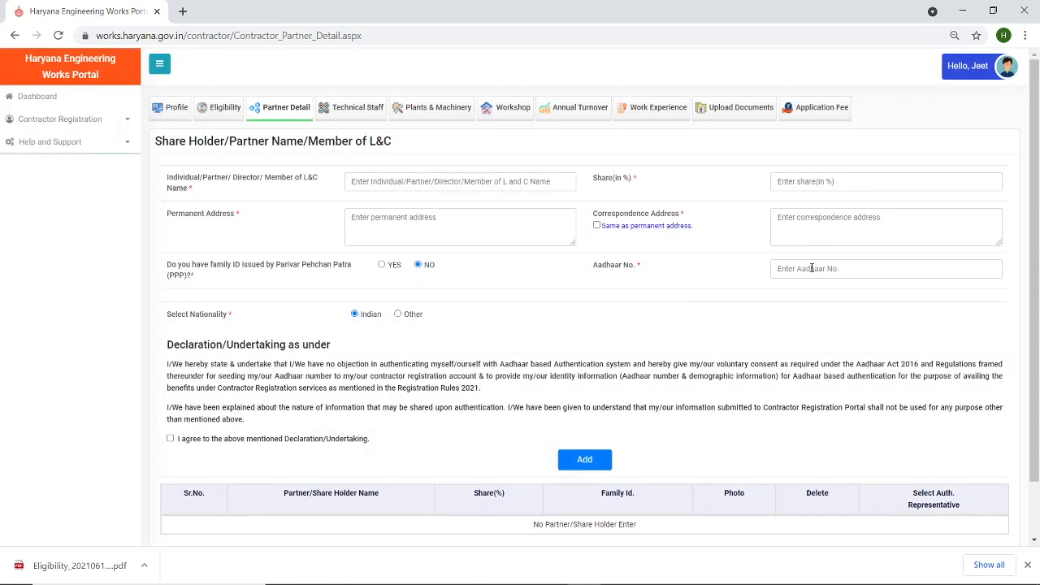
{"action": "left_click", "coordinate": [807, 268]}
{"action": "left_click", "coordinate": [807, 297]}
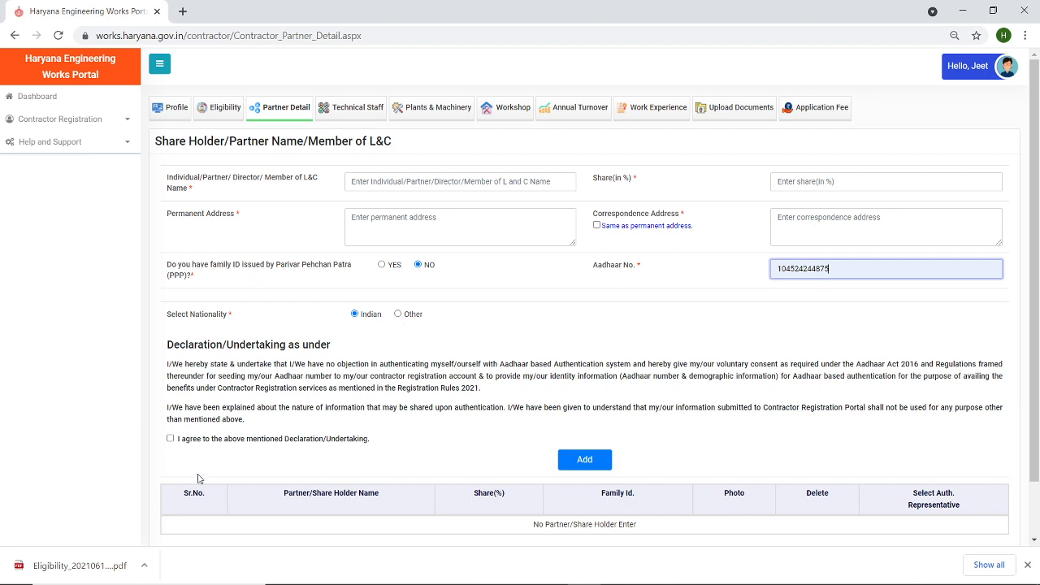
{"action": "left_click", "coordinate": [170, 438]}
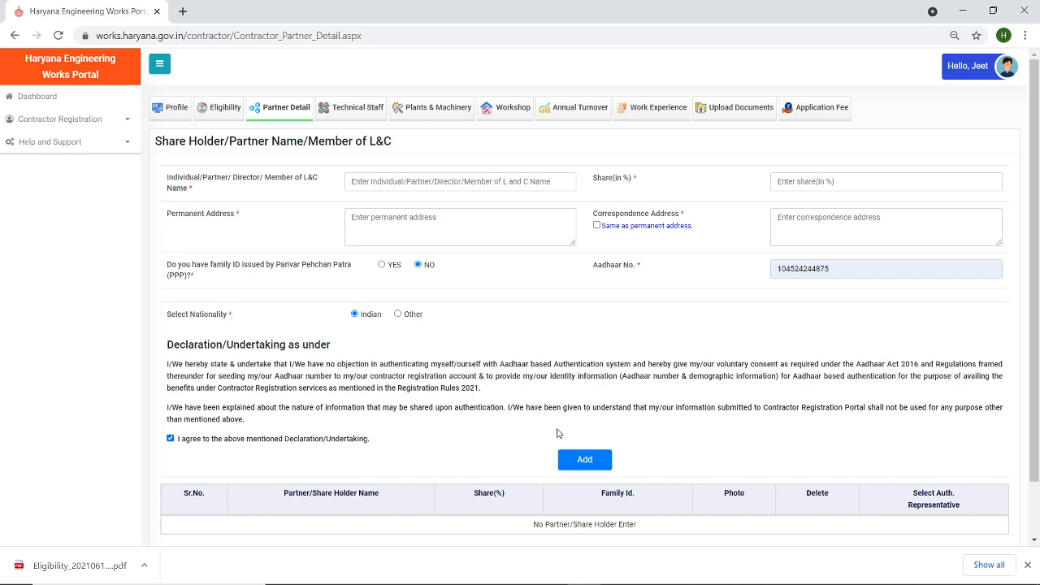
- After Add is refused for missing share, enter 100% share and Delhi for both addresses
{"action": "scroll", "coordinate": [1036, 286], "scroll_direction": "down", "scroll_amount": 1}
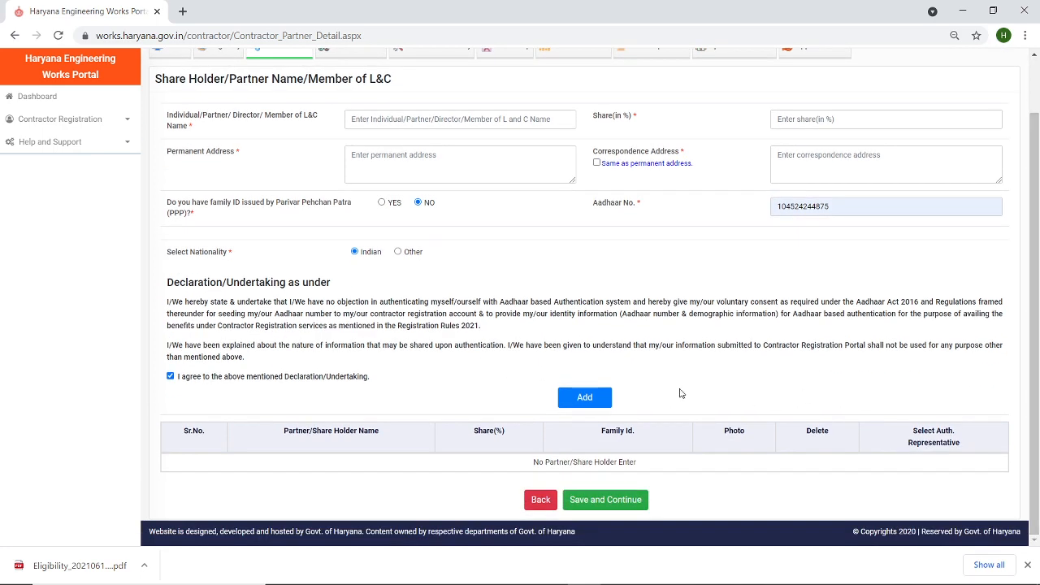
{"action": "left_click", "coordinate": [594, 403]}
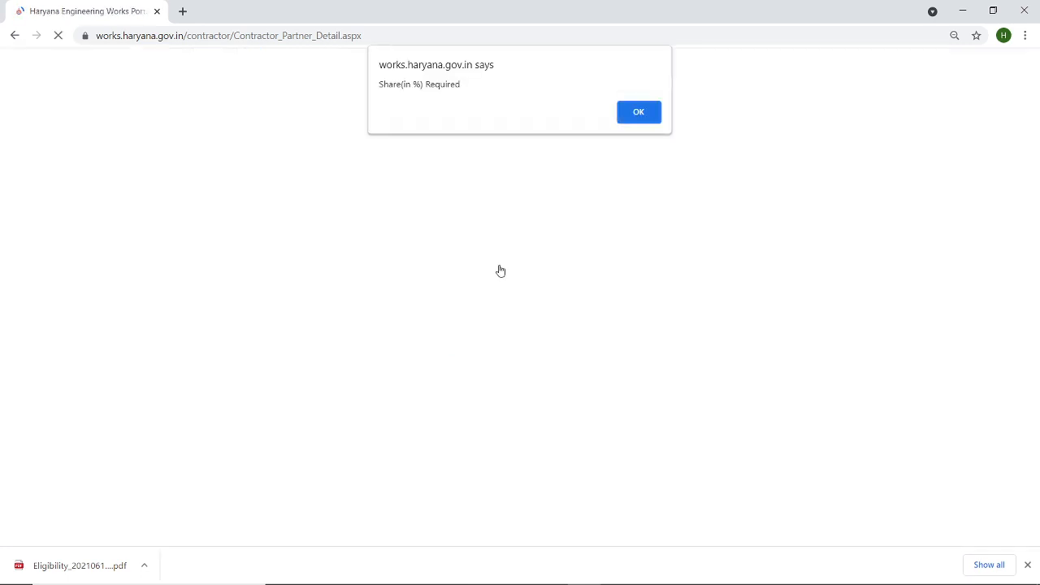
{"action": "left_click", "coordinate": [639, 114]}
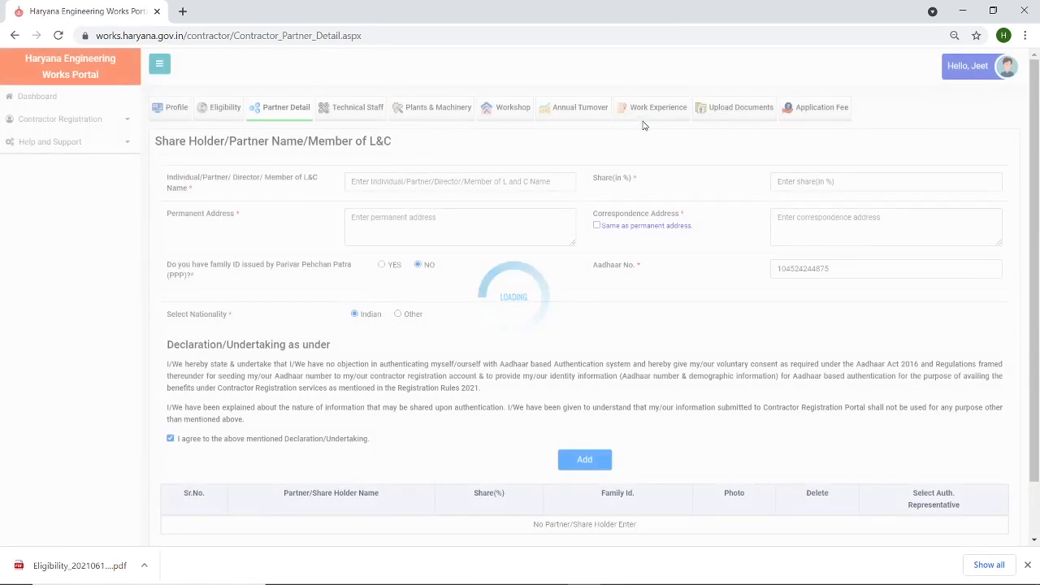
{"action": "left_click", "coordinate": [797, 181]}
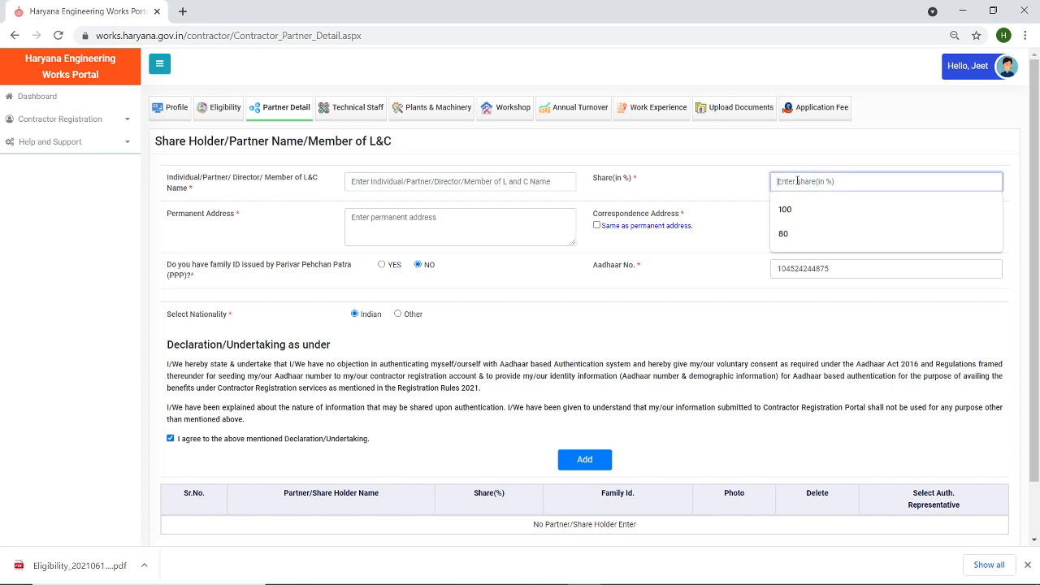
{"action": "type", "text": "100"}
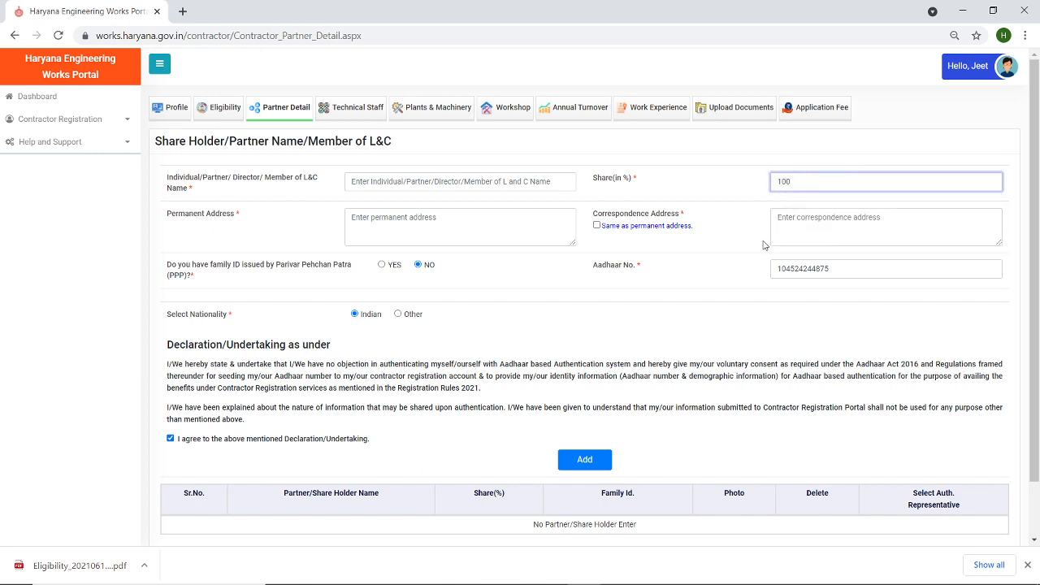
{"action": "left_click", "coordinate": [442, 230]}
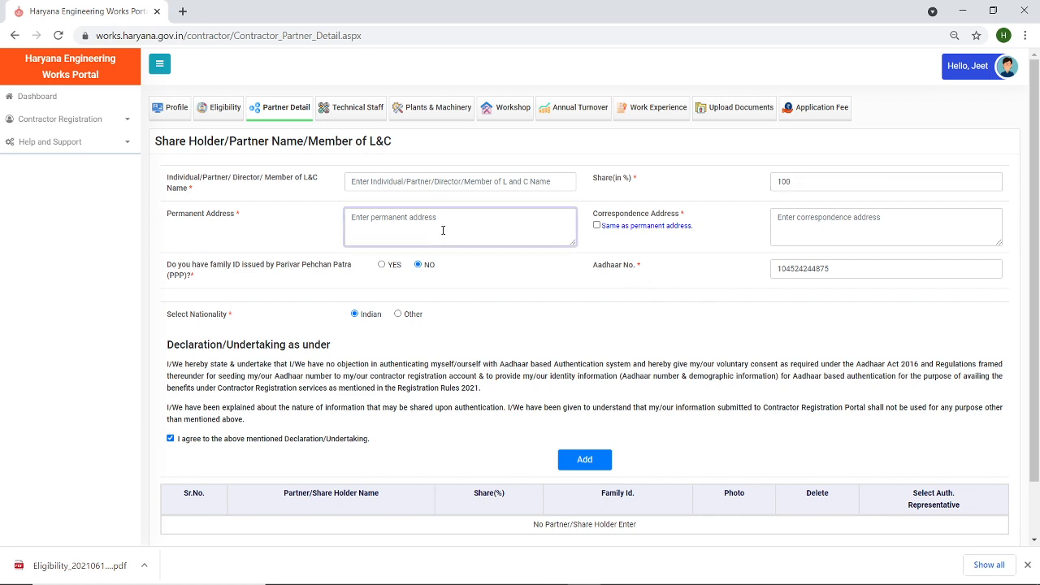
{"action": "type", "text": "Delhi"}
{"action": "left_click", "coordinate": [597, 225]}
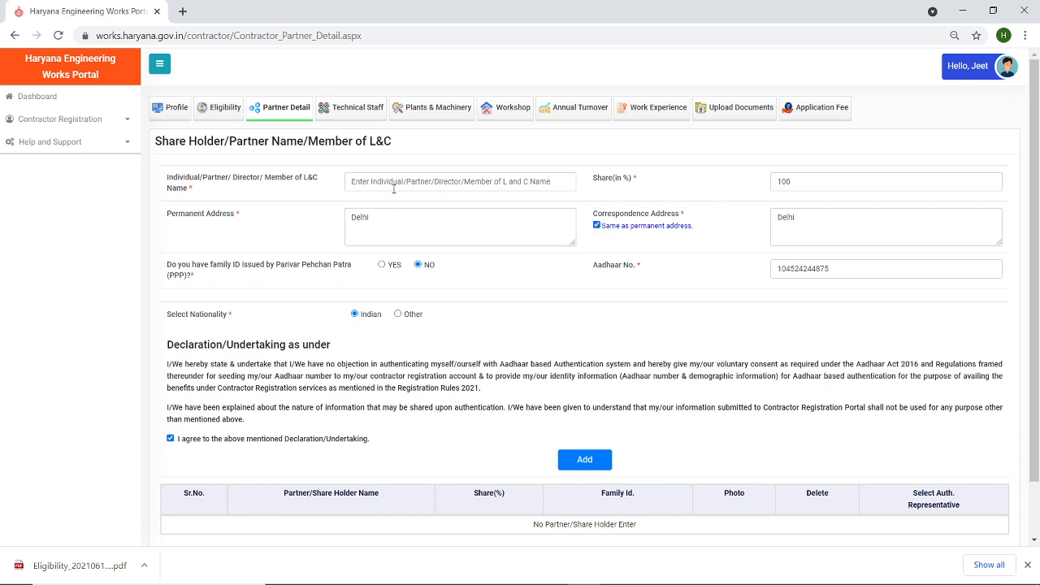
- Enter the partner's name and retry Add, which fails as an invalid Aadhaar; select the number
{"action": "left_click", "coordinate": [370, 180]}
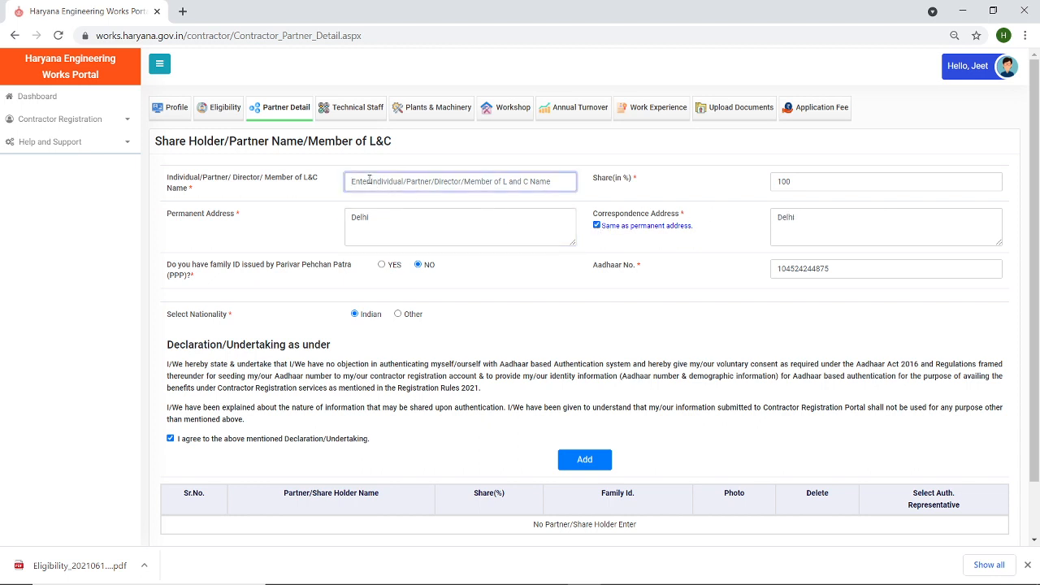
{"action": "type", "text": "Jeet"}
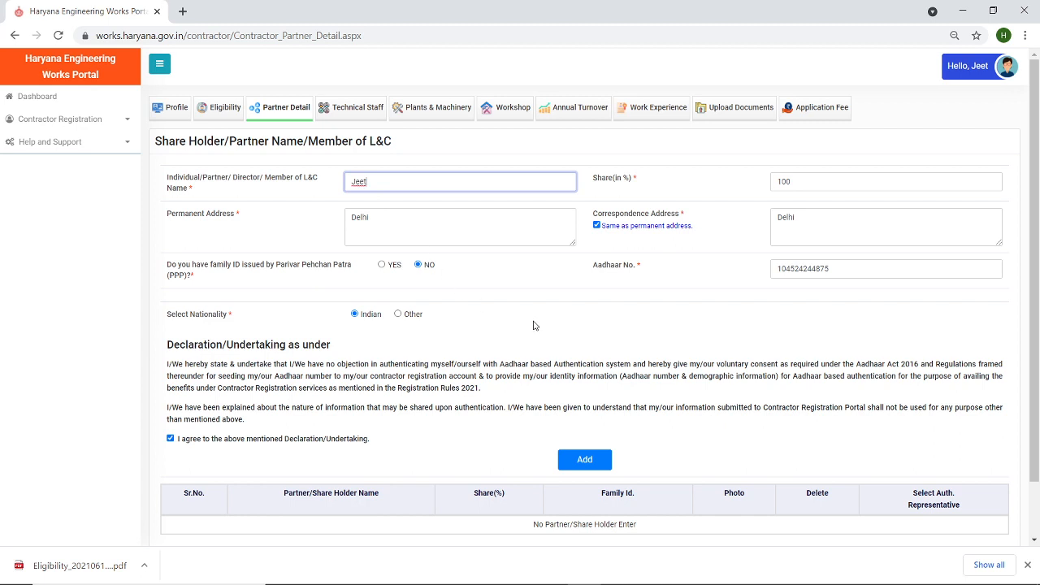
{"action": "left_click", "coordinate": [584, 460]}
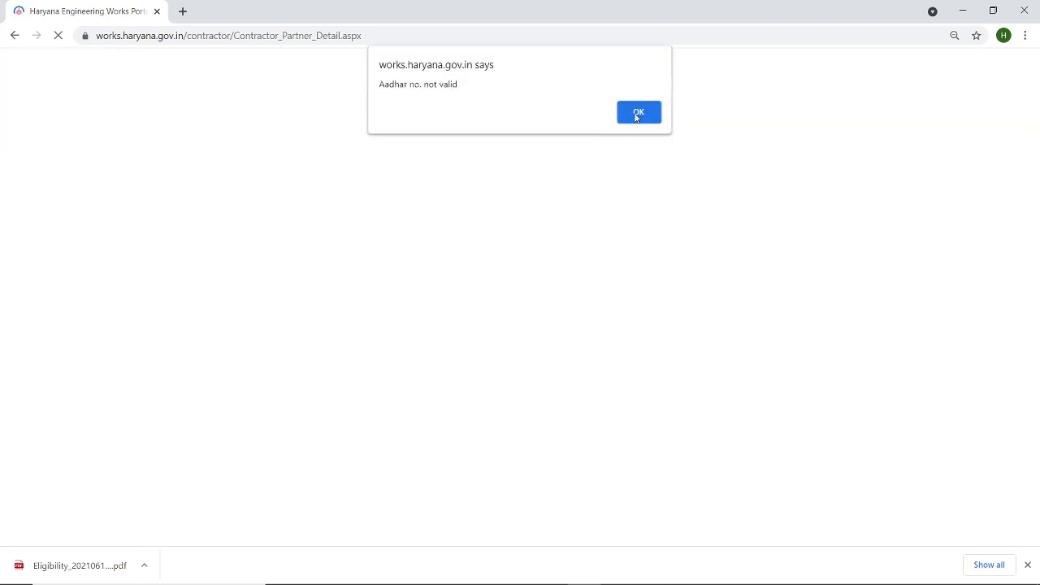
{"action": "left_click", "coordinate": [637, 115]}
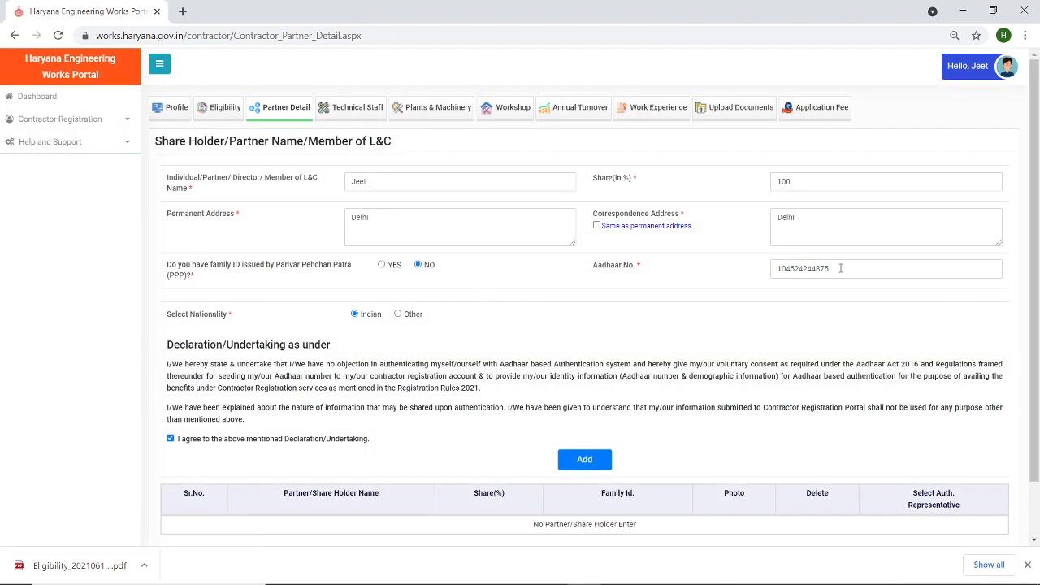
{"action": "left_click_drag", "start_coordinate": [840, 268], "coordinate": [662, 277]}
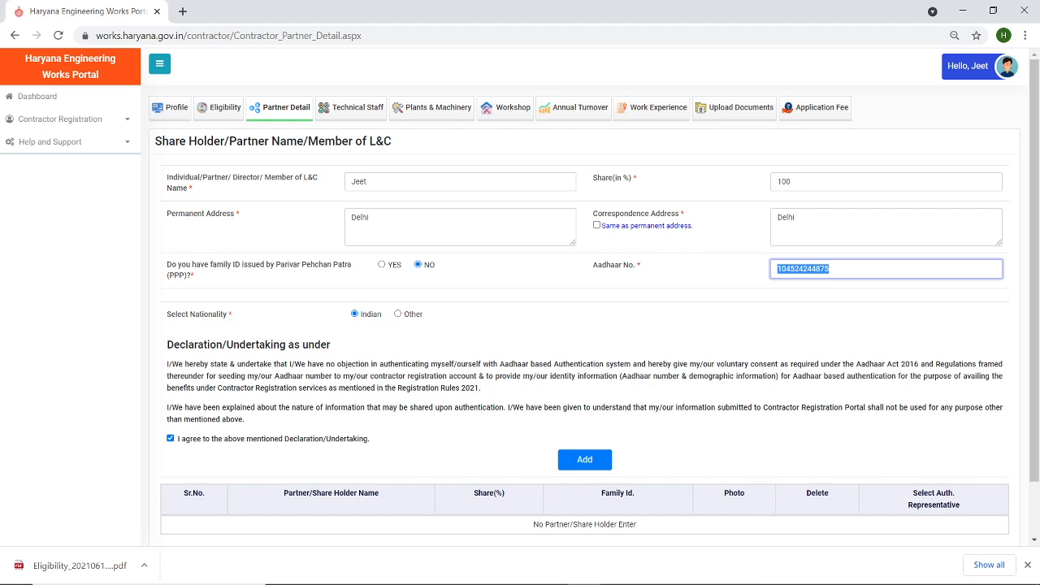
- Copy the Family ID number from the WELCOME IN HEWP Word notes and return to the portal
{"action": "left_click", "coordinate": [517, 571]}
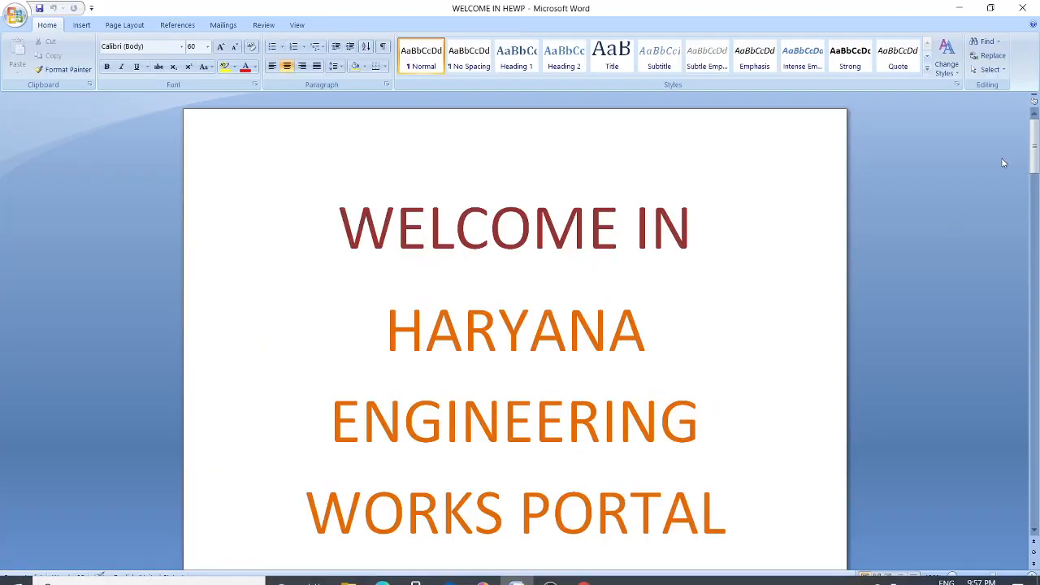
{"action": "left_click_drag", "start_coordinate": [1034, 150], "coordinate": [1037, 476]}
{"action": "left_click_drag", "start_coordinate": [445, 167], "coordinate": [720, 174]}
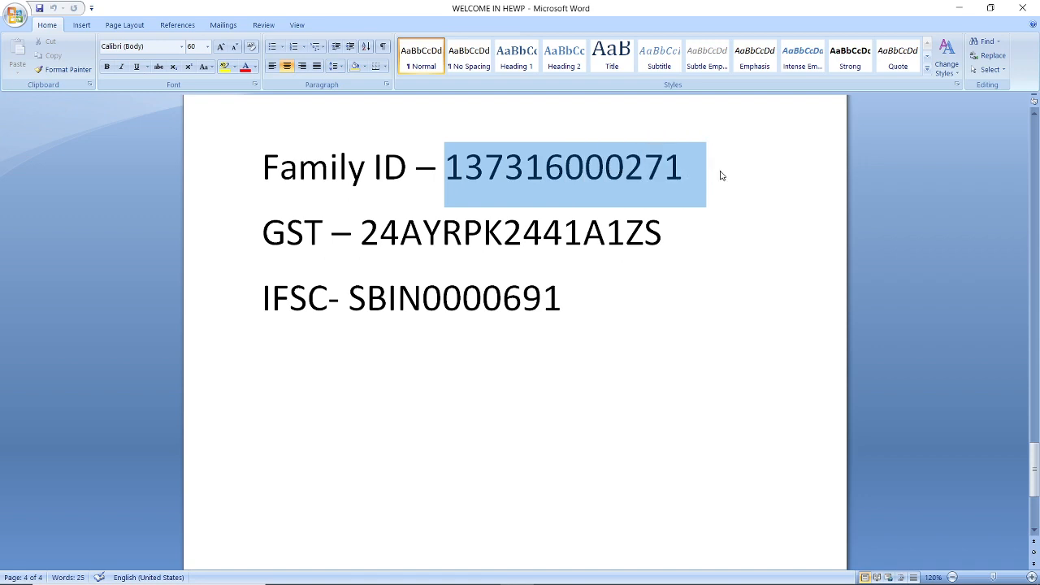
{"action": "key", "text": "ctrl+c"}
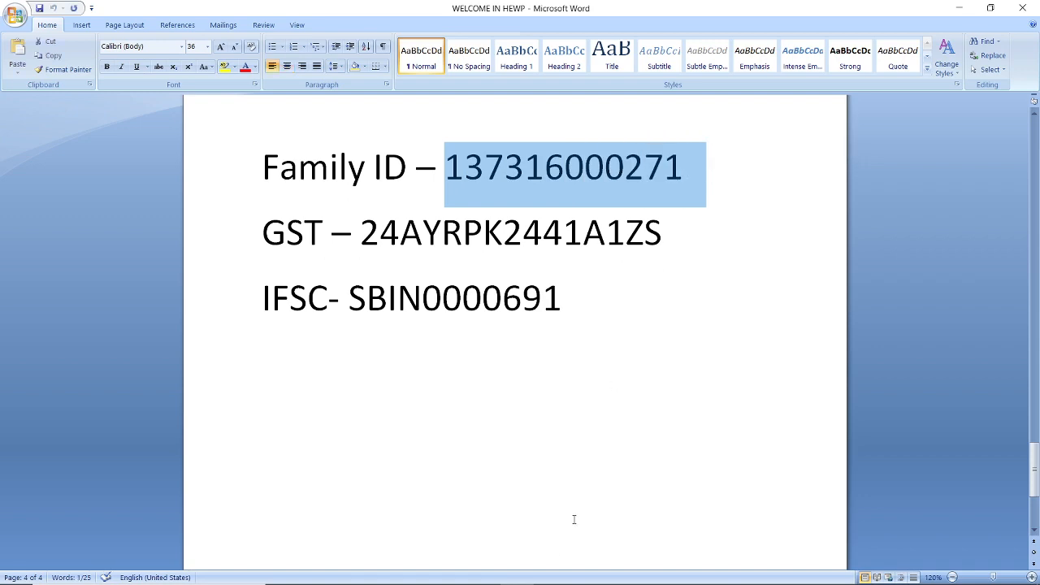
{"action": "left_click", "coordinate": [550, 572]}
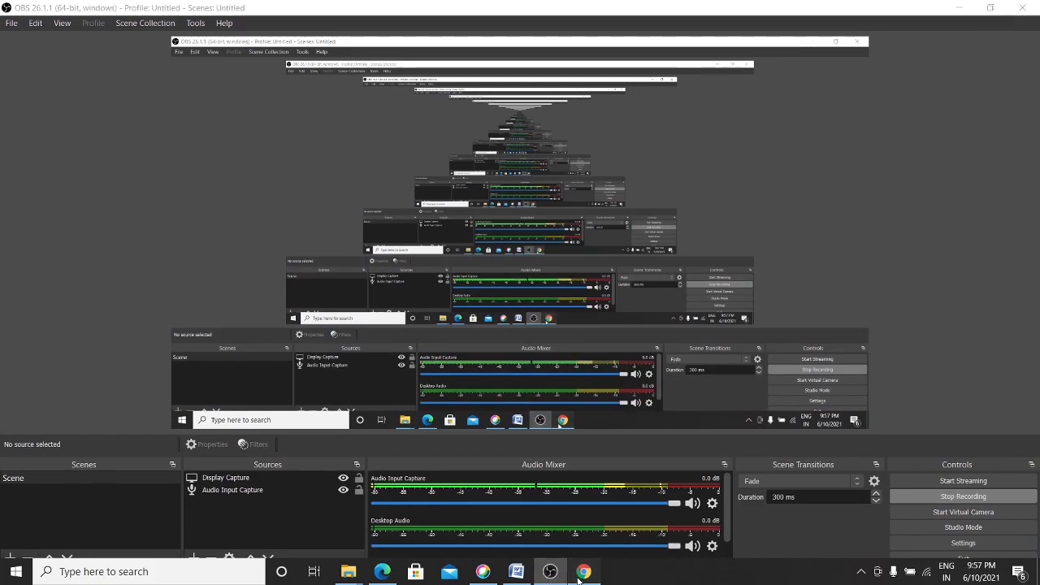
{"action": "left_click", "coordinate": [583, 571]}
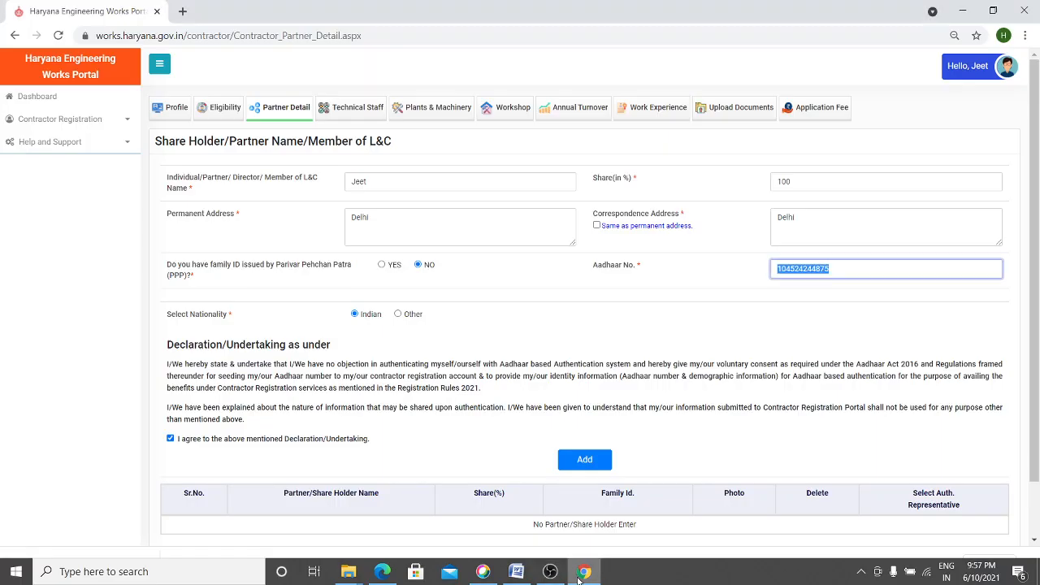
- Answer Yes to having a PPP family ID and paste the copied ID, which returns Record Not Found
{"action": "left_click", "coordinate": [379, 264]}
{"action": "left_click", "coordinate": [388, 268]}
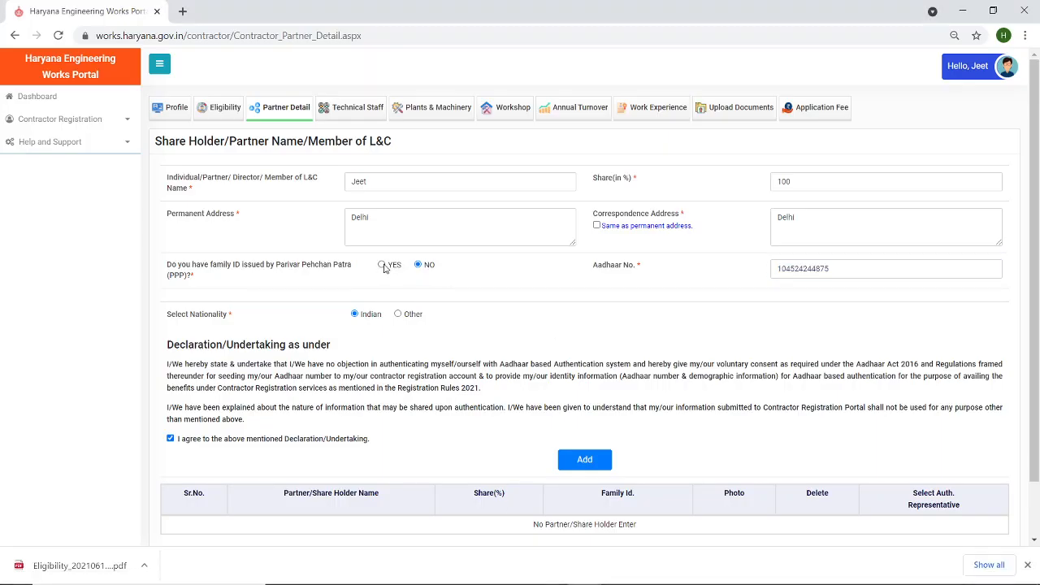
{"action": "left_click", "coordinate": [404, 304]}
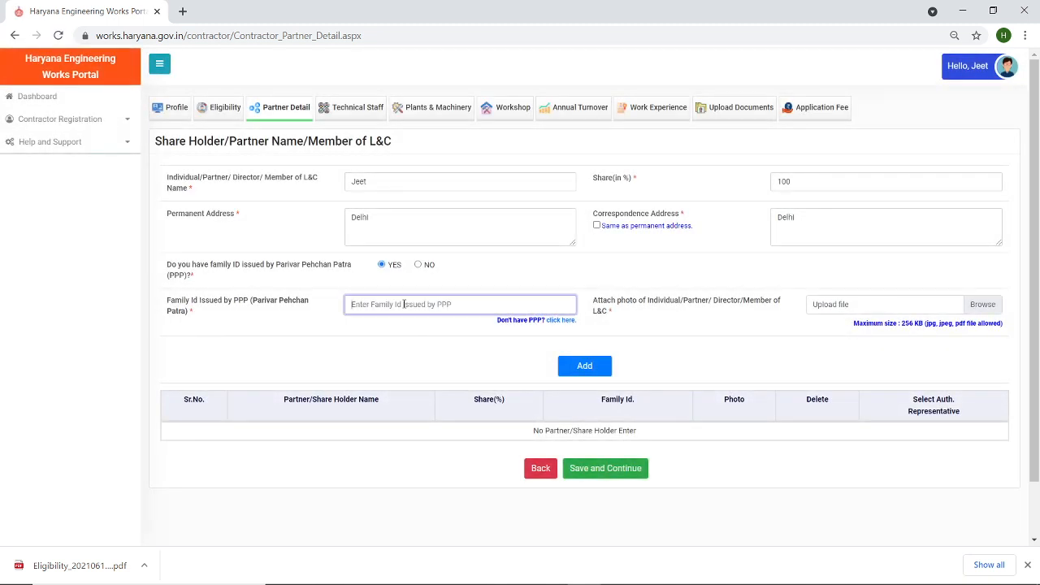
{"action": "key", "text": "ctrl+v"}
{"action": "left_click", "coordinate": [991, 309]}
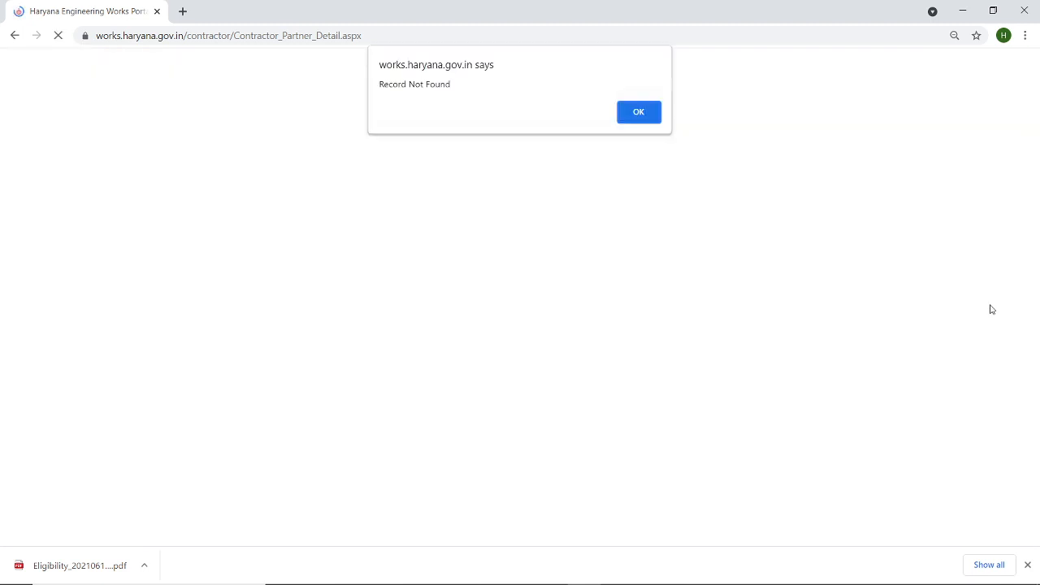
{"action": "left_click", "coordinate": [639, 112]}
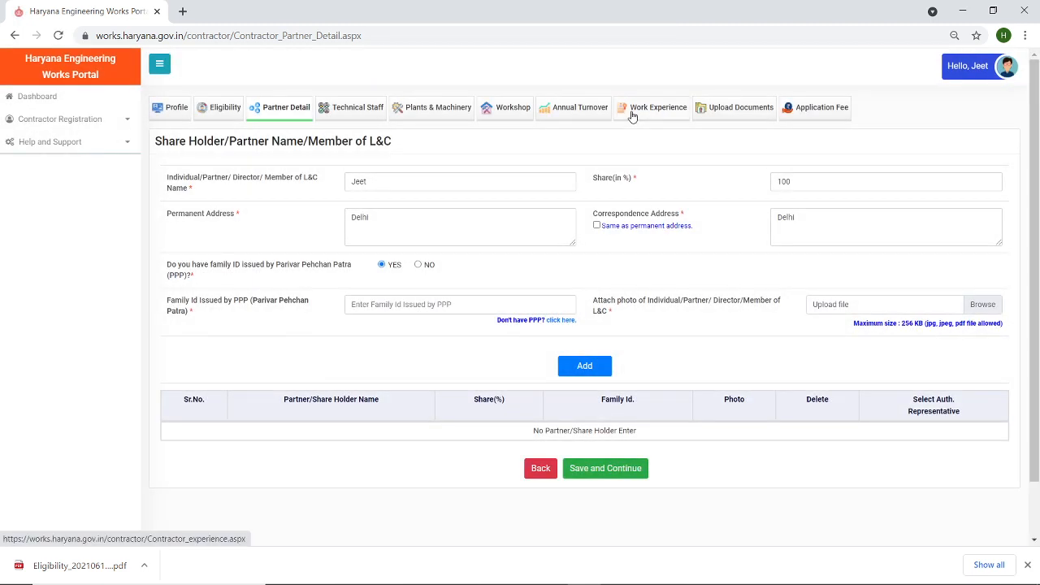
- Try the suggested family ID, also not found, then open and cancel the photo file chooser
{"action": "left_click", "coordinate": [395, 305]}
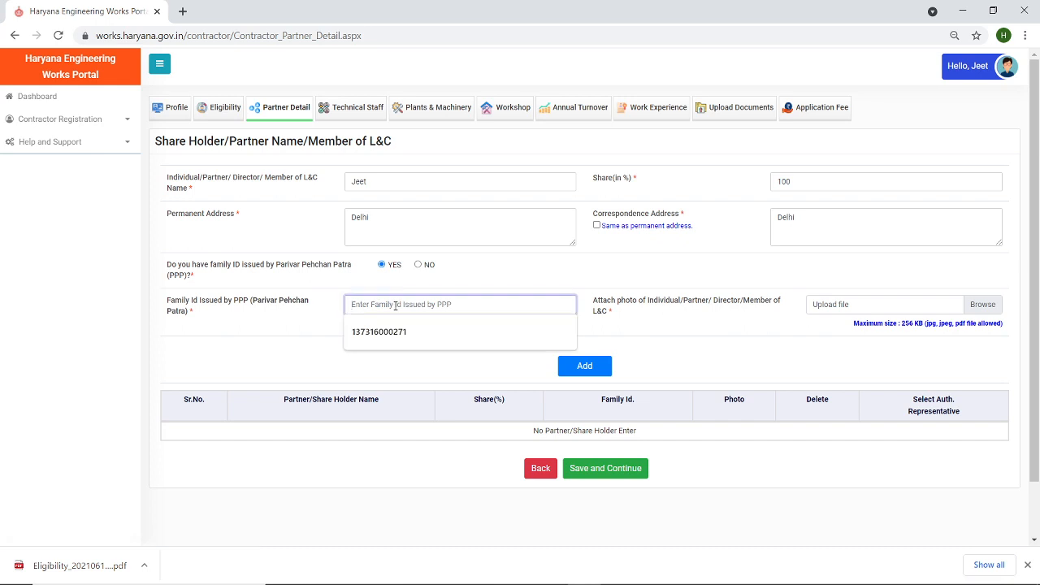
{"action": "left_click", "coordinate": [390, 335]}
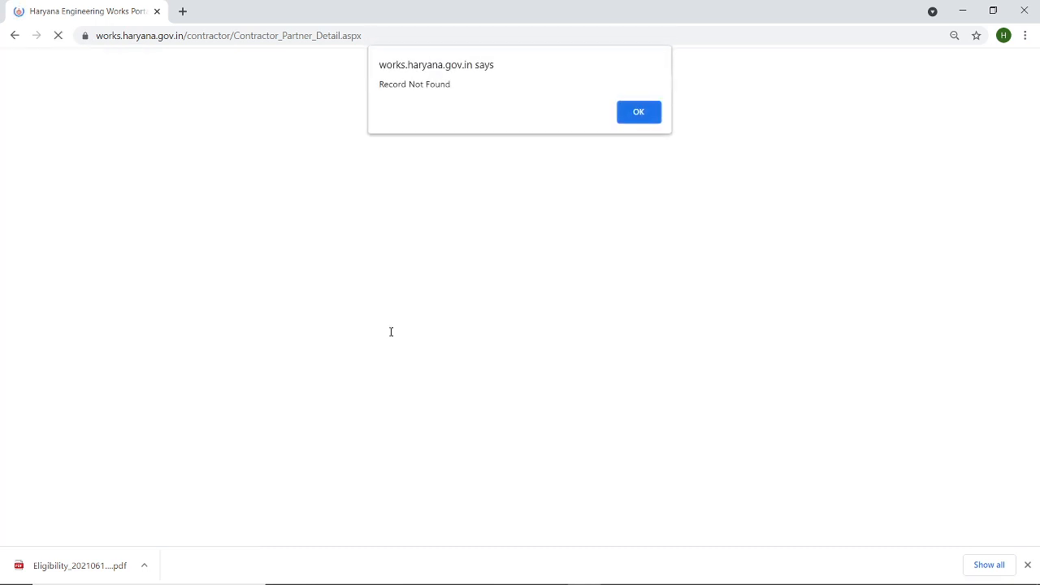
{"action": "left_click", "coordinate": [649, 111]}
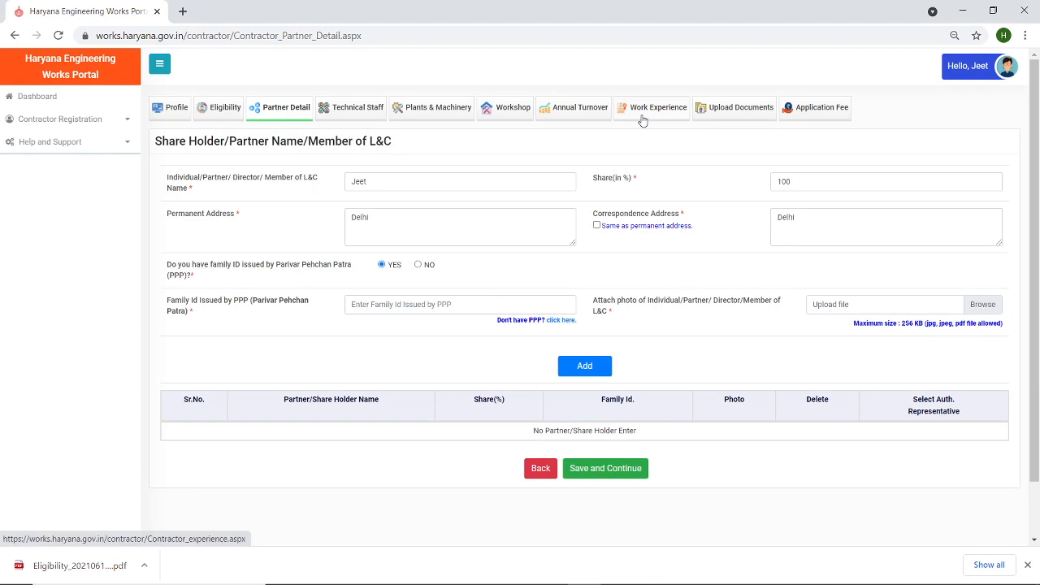
{"action": "left_click", "coordinate": [834, 306]}
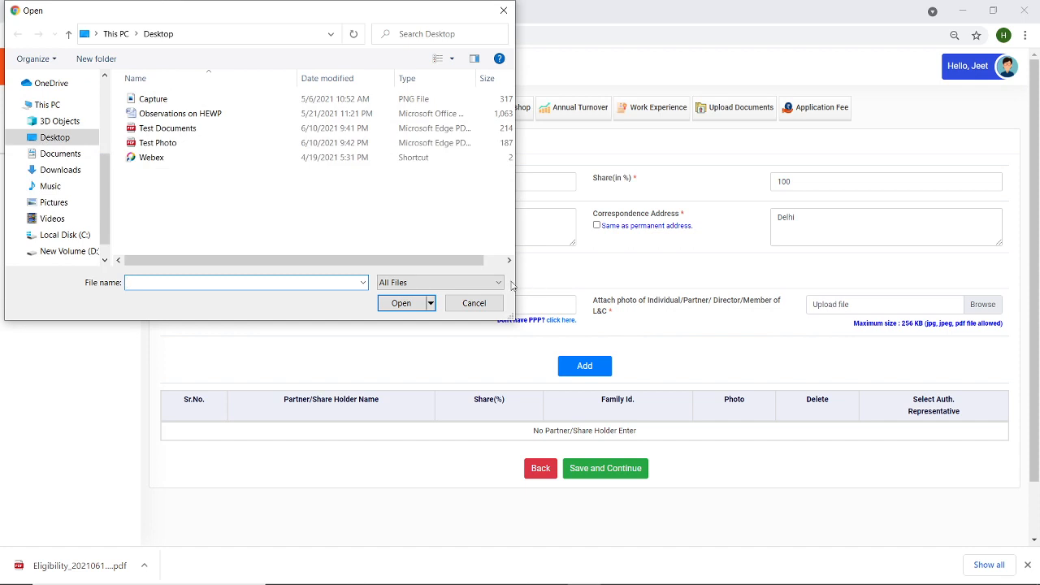
{"action": "left_click", "coordinate": [475, 303]}
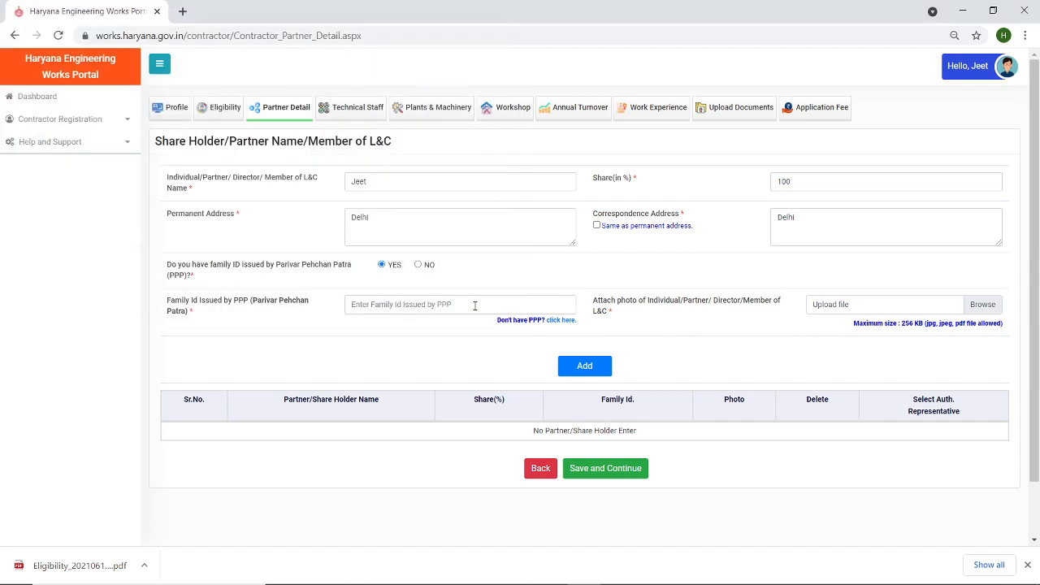
- Switch back to no family ID, type the partner's Aadhaar number and add the partner successfully
{"action": "left_click", "coordinate": [418, 265]}
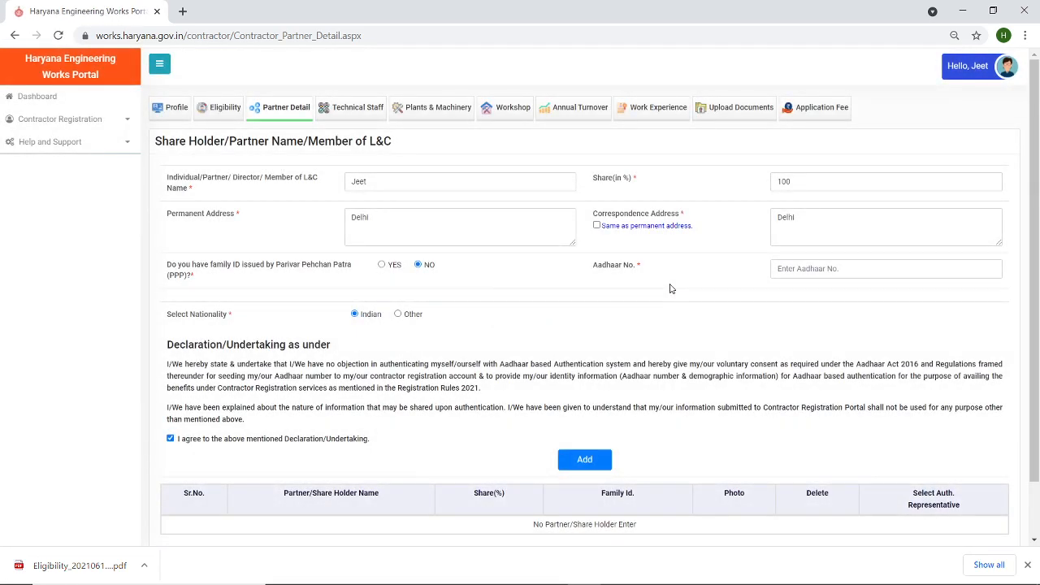
{"action": "left_click", "coordinate": [810, 268]}
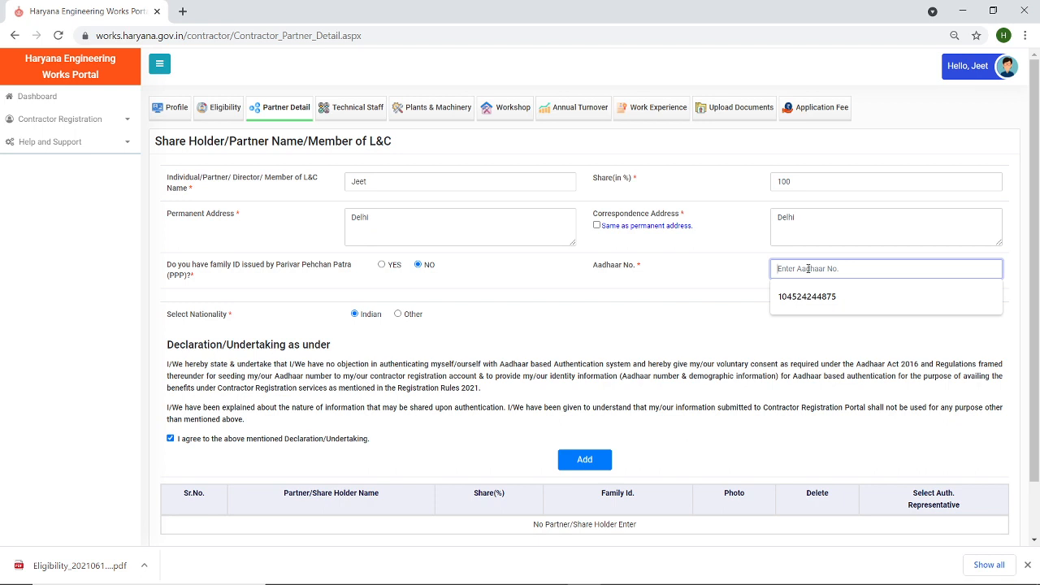
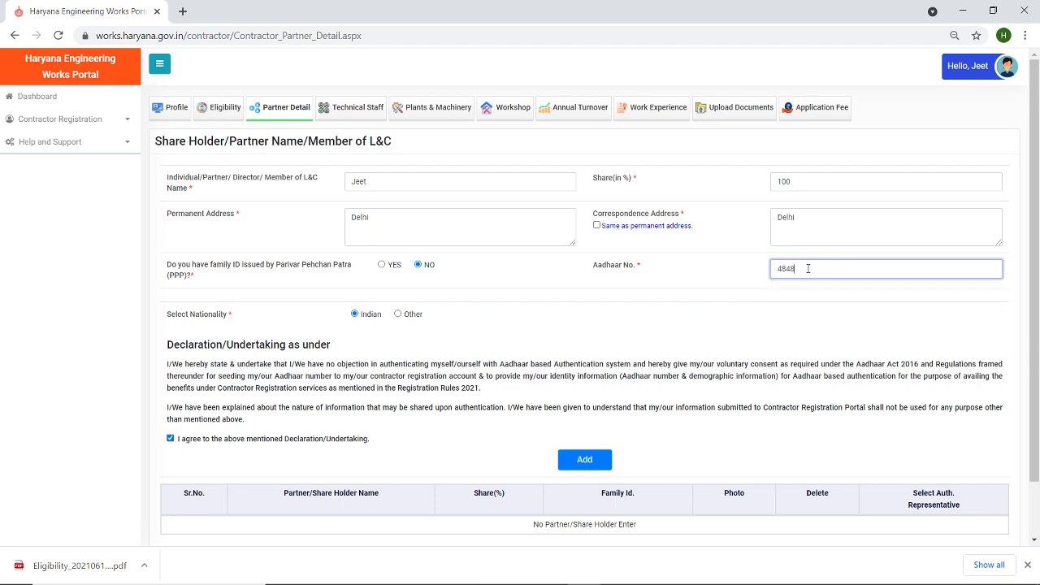
{"action": "left_click", "coordinate": [595, 466]}
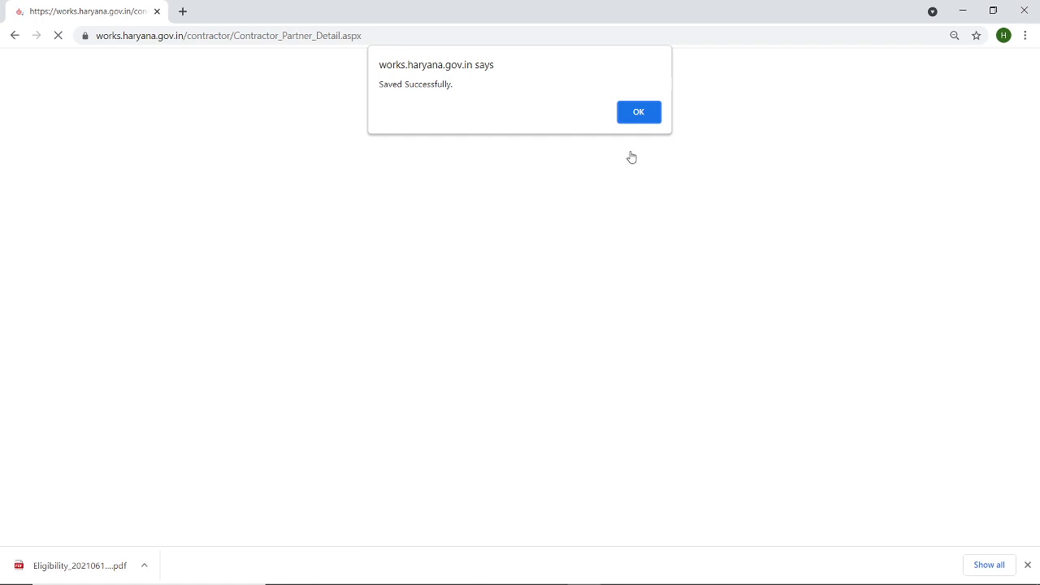
{"action": "left_click", "coordinate": [639, 113]}
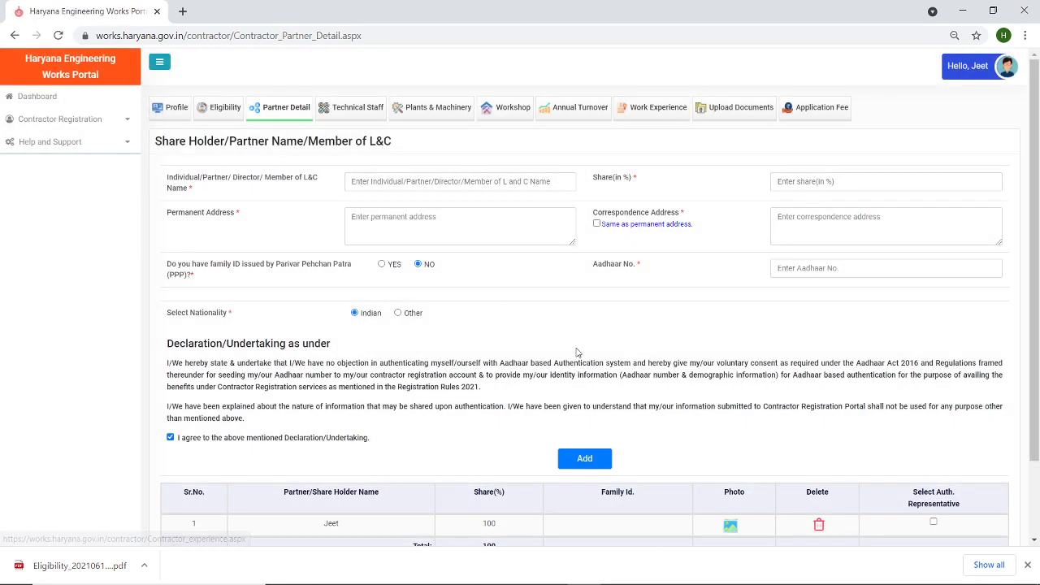
- Tick the 100% partner as authorised representative in row 1 and save to reach Technical Staff Details
{"action": "left_click_drag", "start_coordinate": [1034, 226], "coordinate": [1035, 301]}
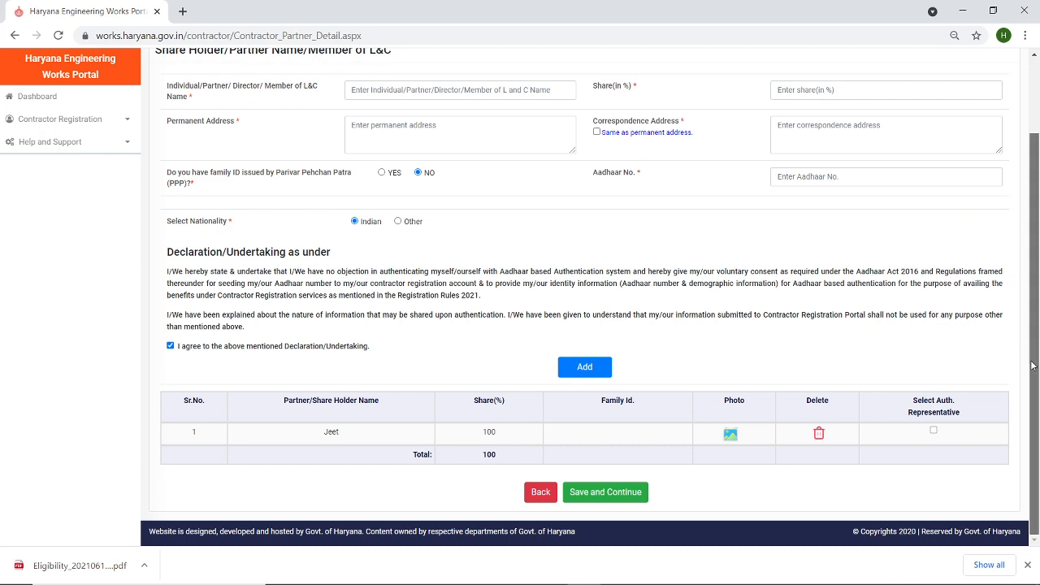
{"action": "left_click_drag", "start_coordinate": [1035, 367], "coordinate": [1035, 429]}
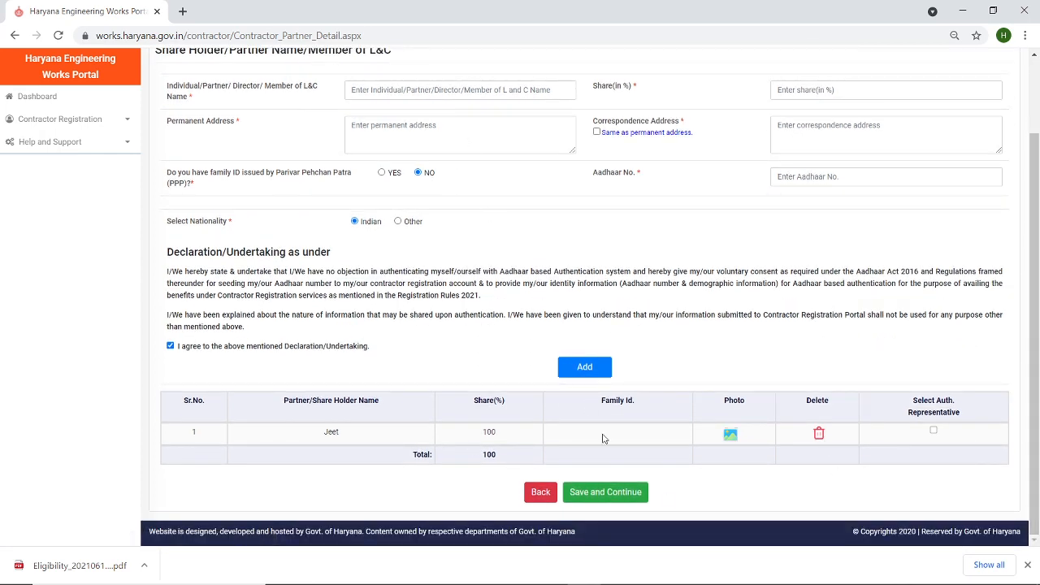
{"action": "left_click", "coordinate": [604, 492]}
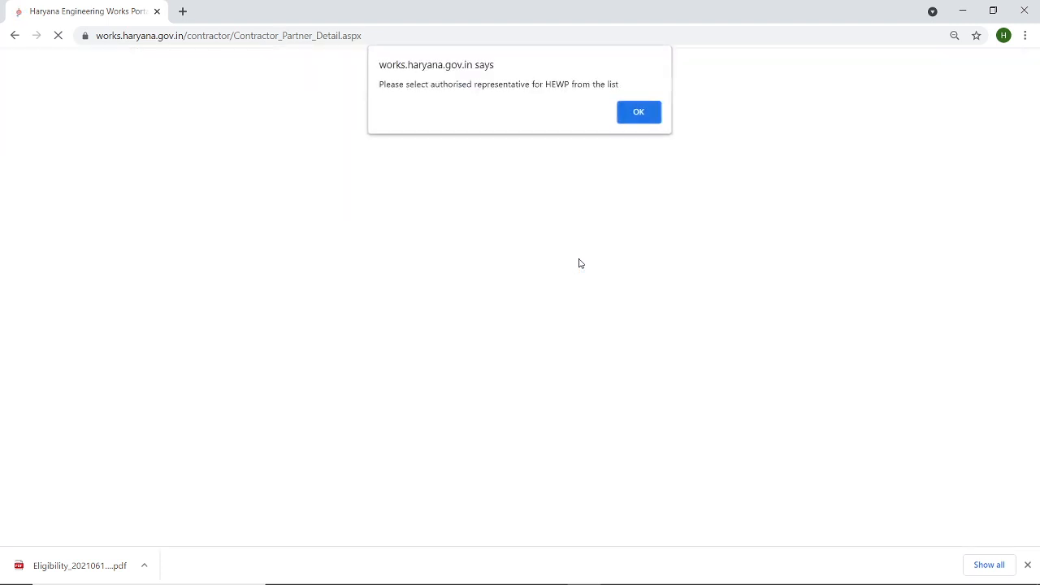
{"action": "left_click", "coordinate": [631, 112]}
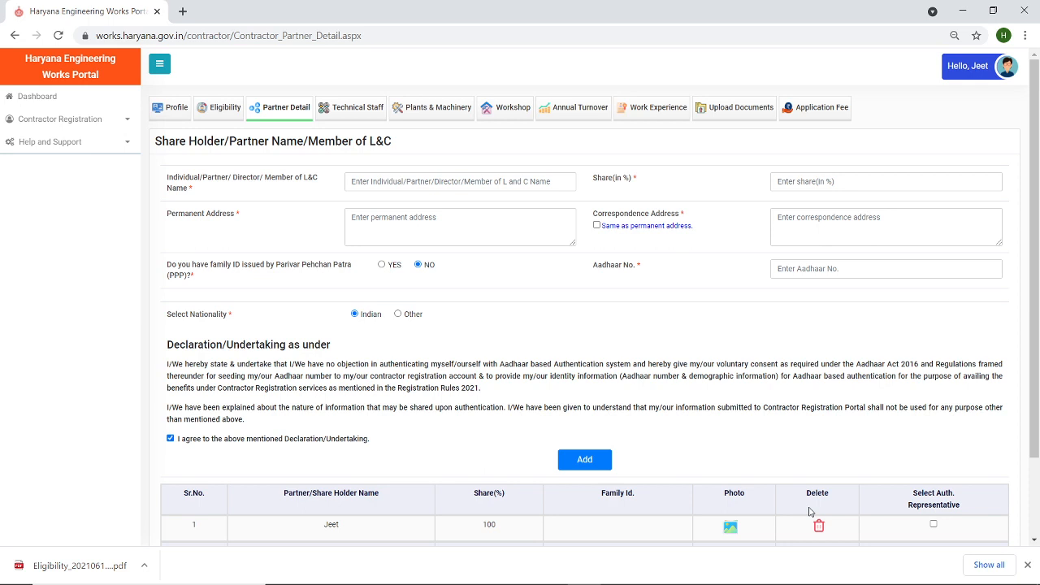
{"action": "left_click", "coordinate": [933, 526]}
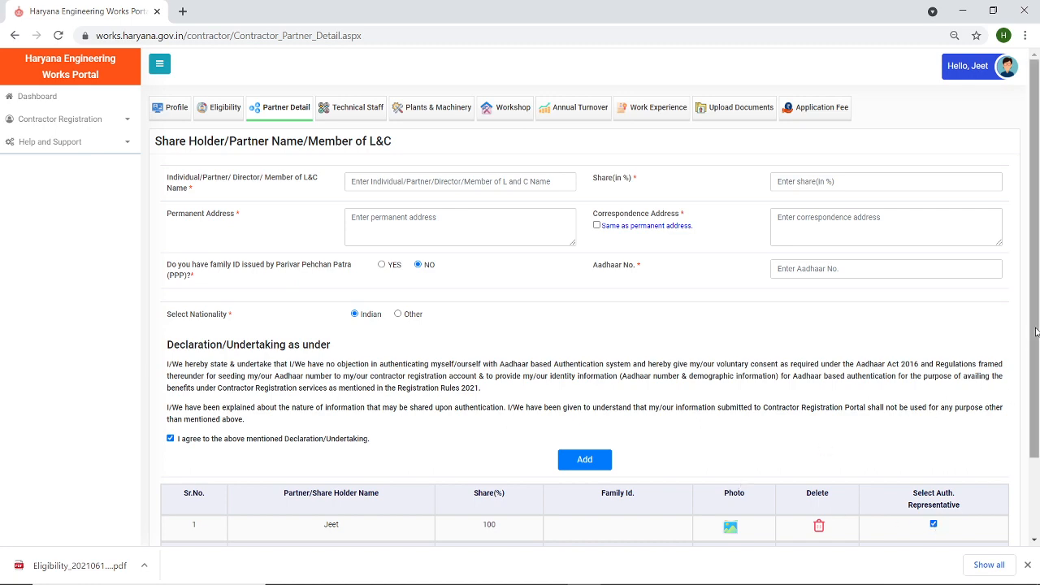
{"action": "left_click_drag", "start_coordinate": [1038, 332], "coordinate": [1038, 408]}
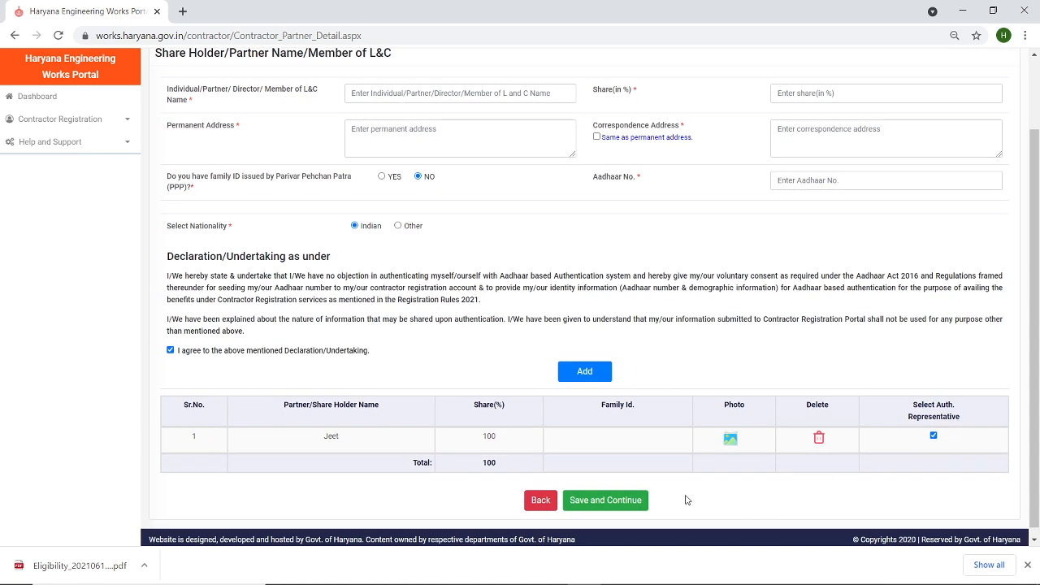
{"action": "left_click", "coordinate": [600, 504]}
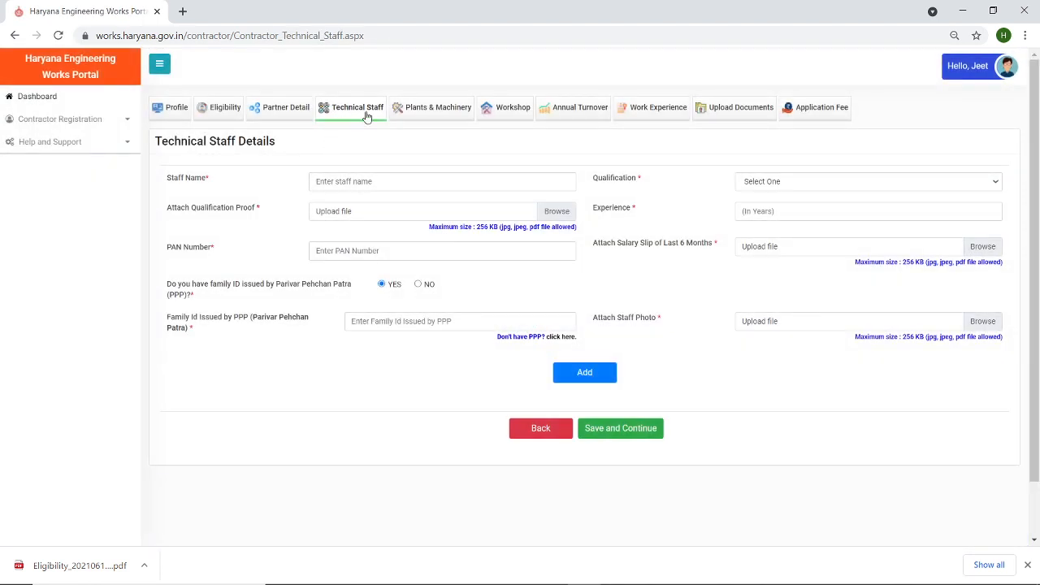
- Enter the staff member's name, qualification Graduate Engg. (BE/B-Tech Civil), and attach Test Documents.pdf as proof
{"action": "left_click", "coordinate": [390, 185]}
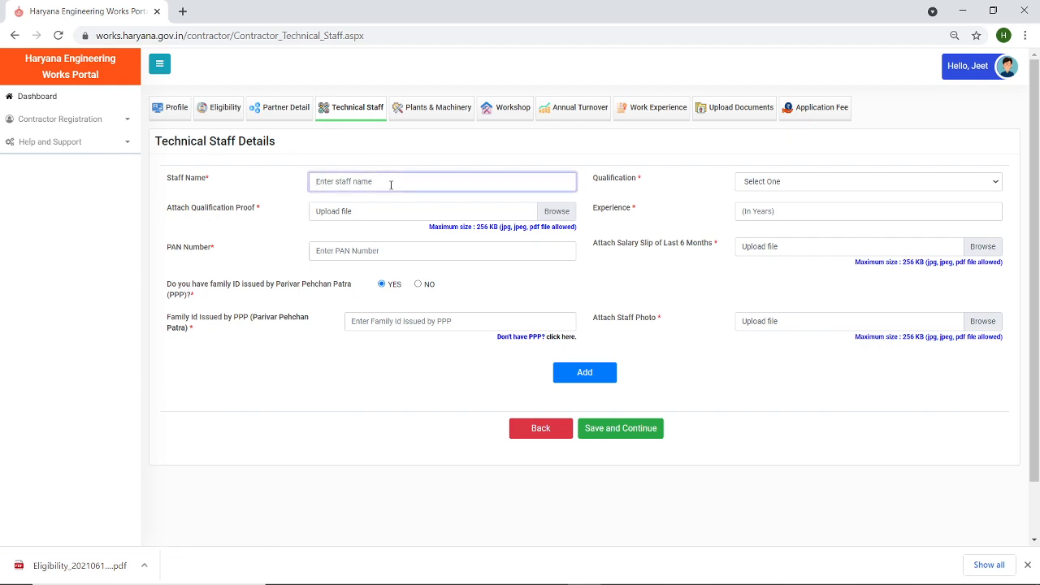
{"action": "type", "text": "Ram"}
{"action": "left_click", "coordinate": [779, 189]}
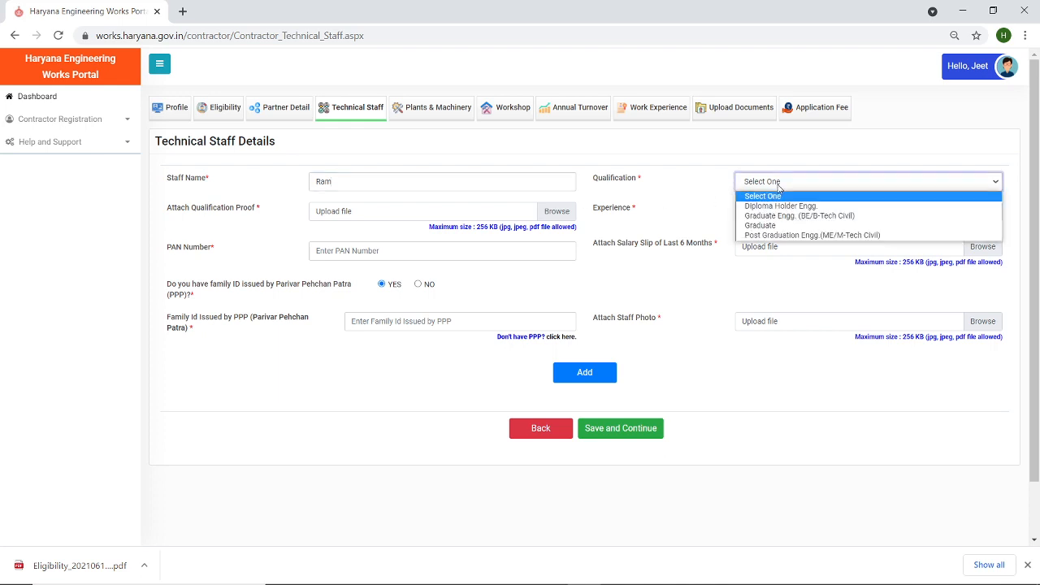
{"action": "left_click", "coordinate": [779, 208]}
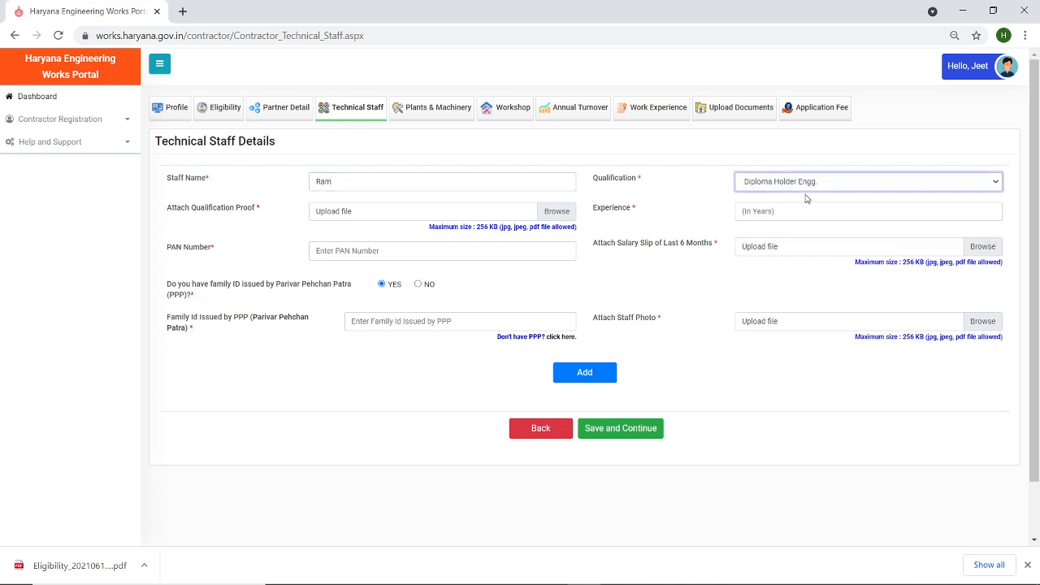
{"action": "left_click", "coordinate": [790, 183]}
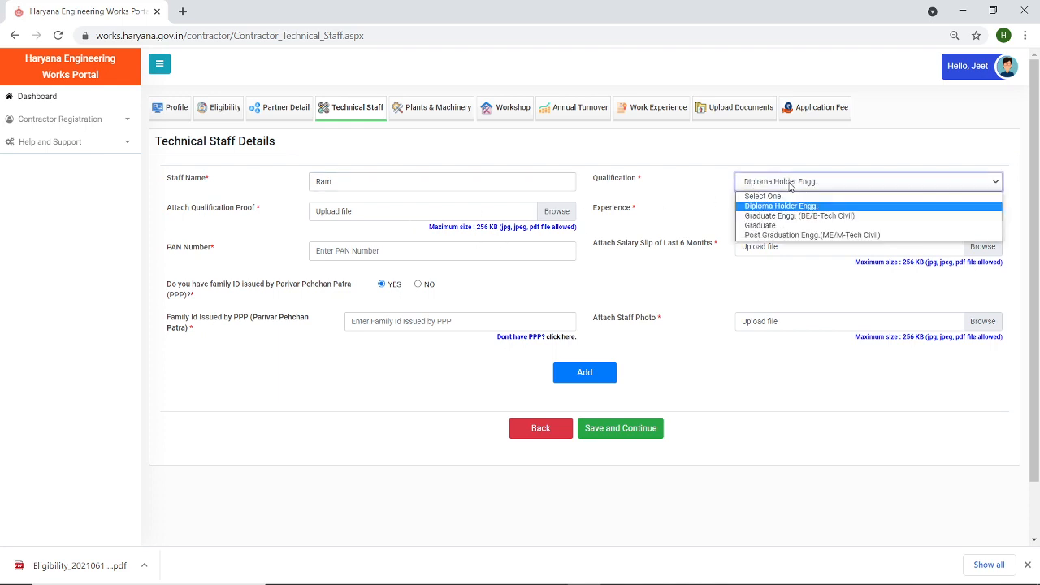
{"action": "left_click", "coordinate": [786, 225]}
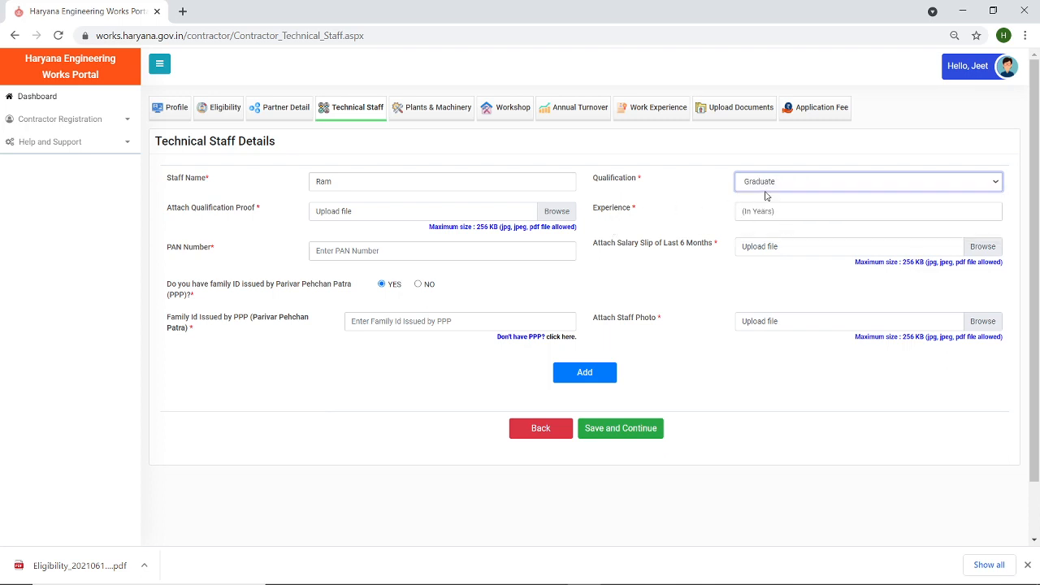
{"action": "left_click", "coordinate": [776, 183]}
{"action": "left_click", "coordinate": [780, 216]}
{"action": "left_click", "coordinate": [560, 213]}
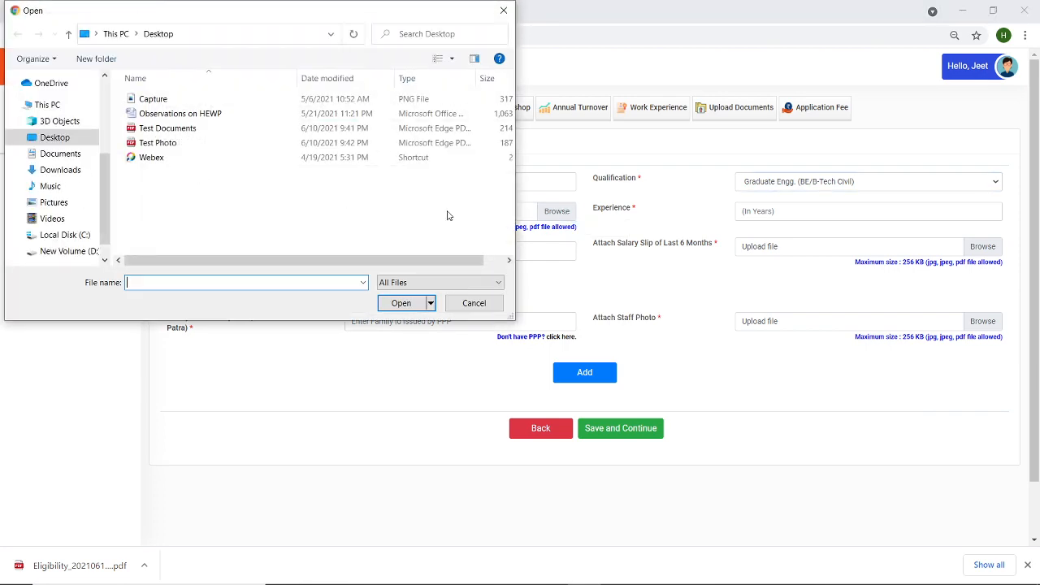
{"action": "left_click", "coordinate": [206, 132]}
{"action": "double_click", "coordinate": [206, 133]}
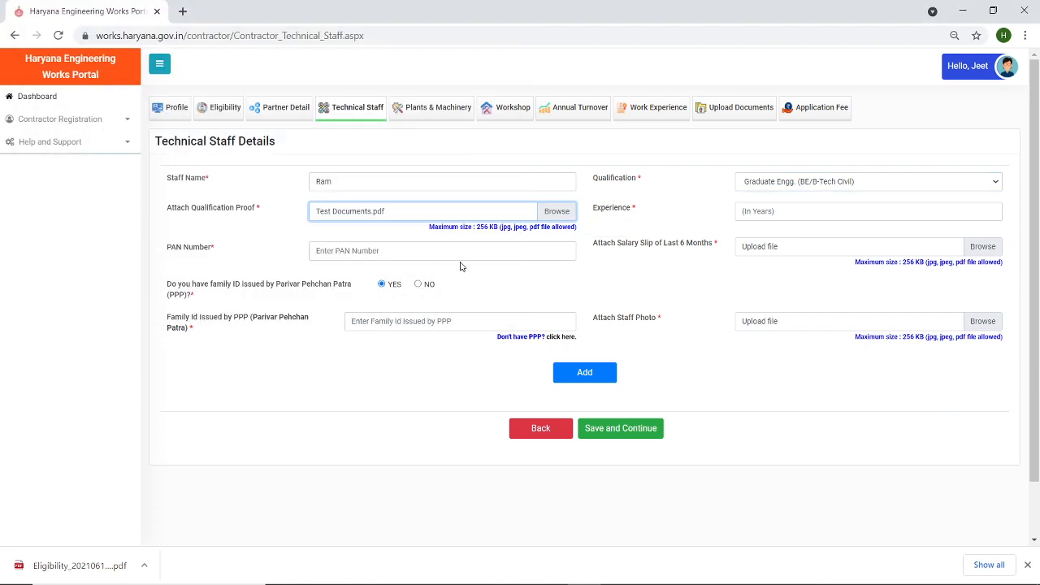
- Enter 12 years' experience and the PAN number, and attach Test Documents.pdf as salary slip
{"action": "left_click", "coordinate": [751, 211]}
{"action": "type", "text": "12"}
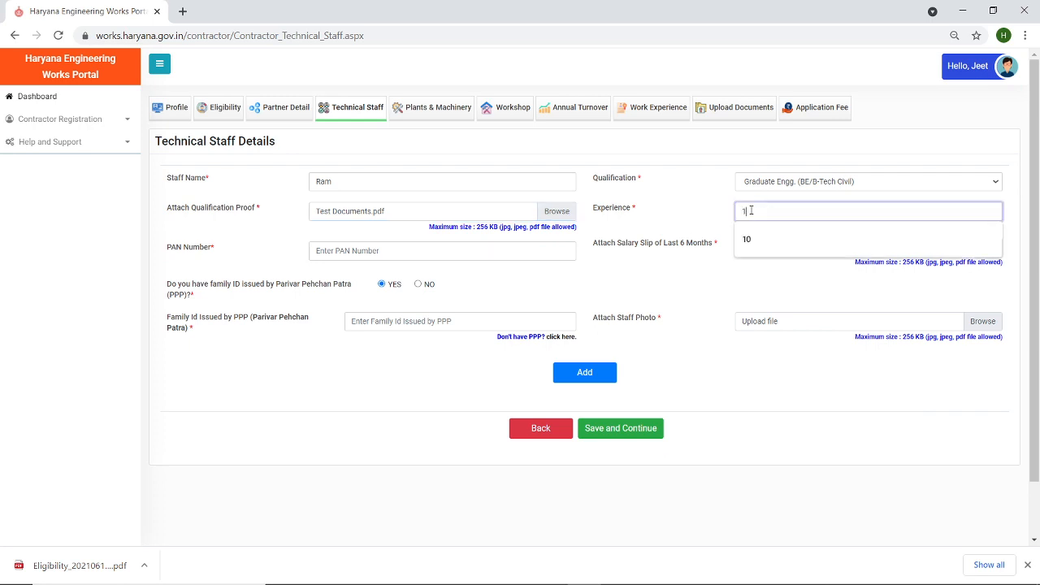
{"action": "left_click", "coordinate": [437, 251]}
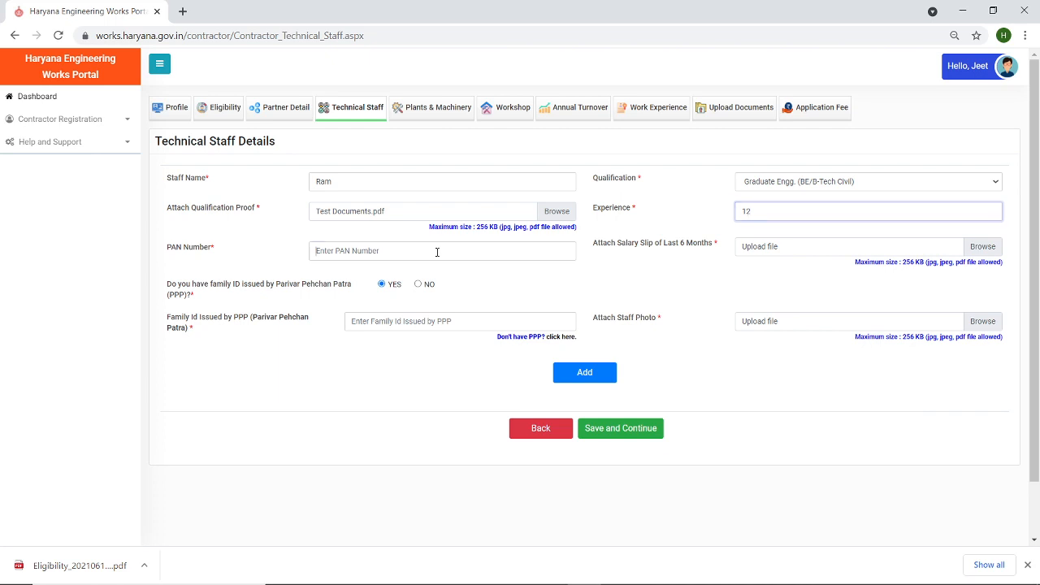
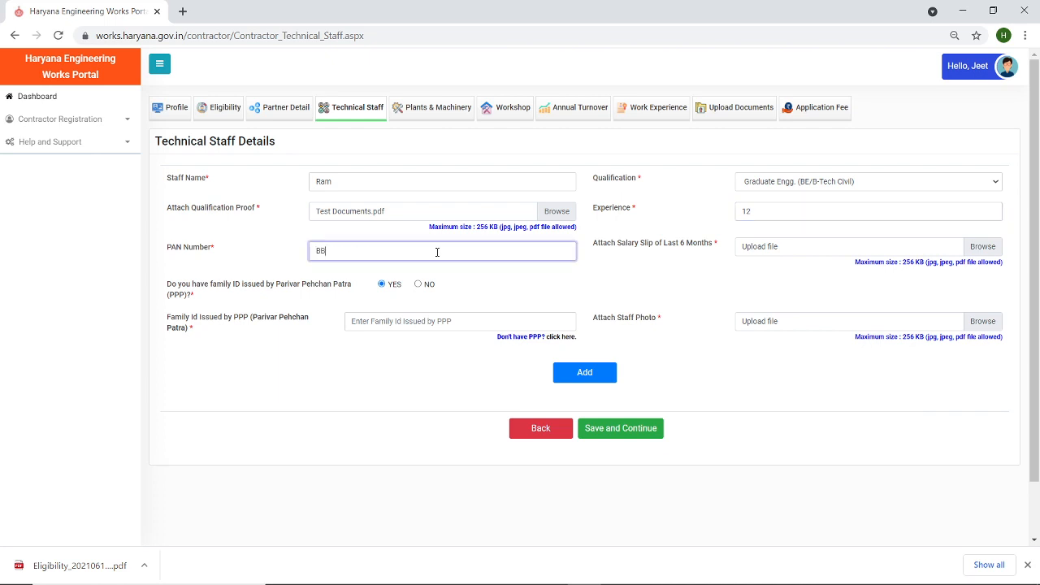
{"action": "left_click", "coordinate": [979, 249]}
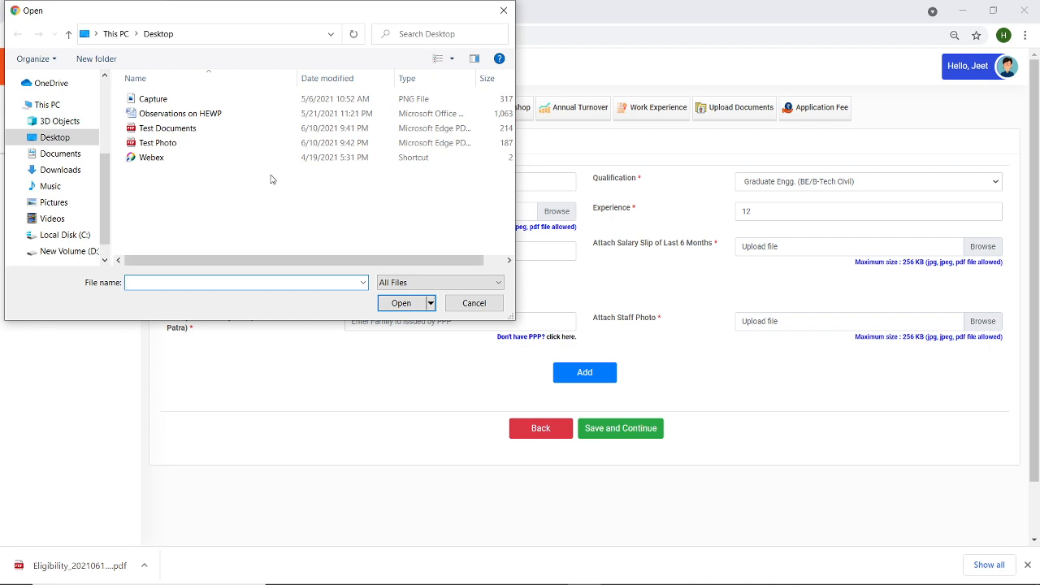
{"action": "double_click", "coordinate": [170, 127]}
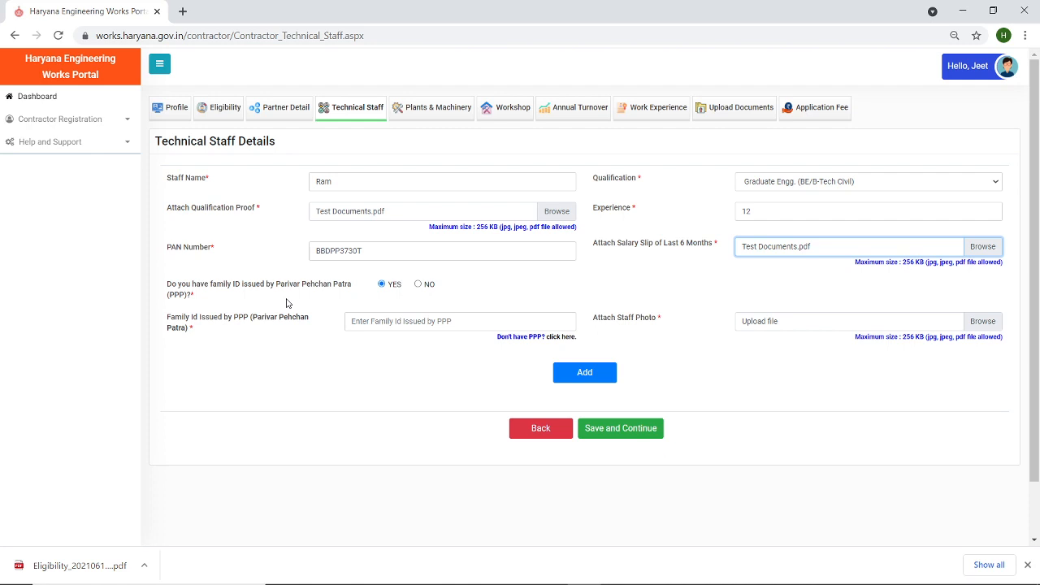
- Fill the saved family ID, attach Test Photo.pdf as the staff photo, and add the staff member
{"action": "left_click", "coordinate": [392, 321]}
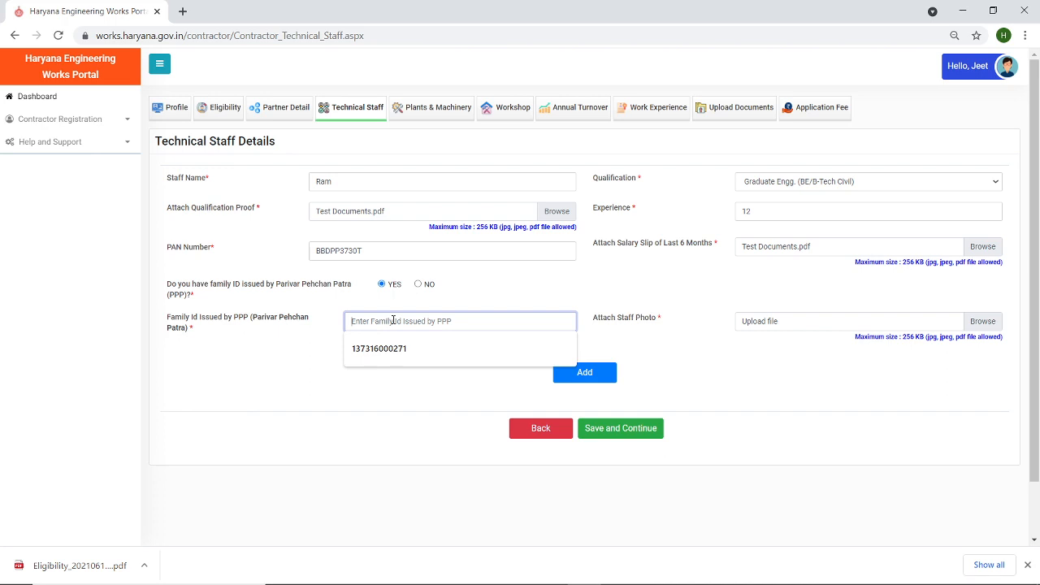
{"action": "left_click", "coordinate": [395, 348]}
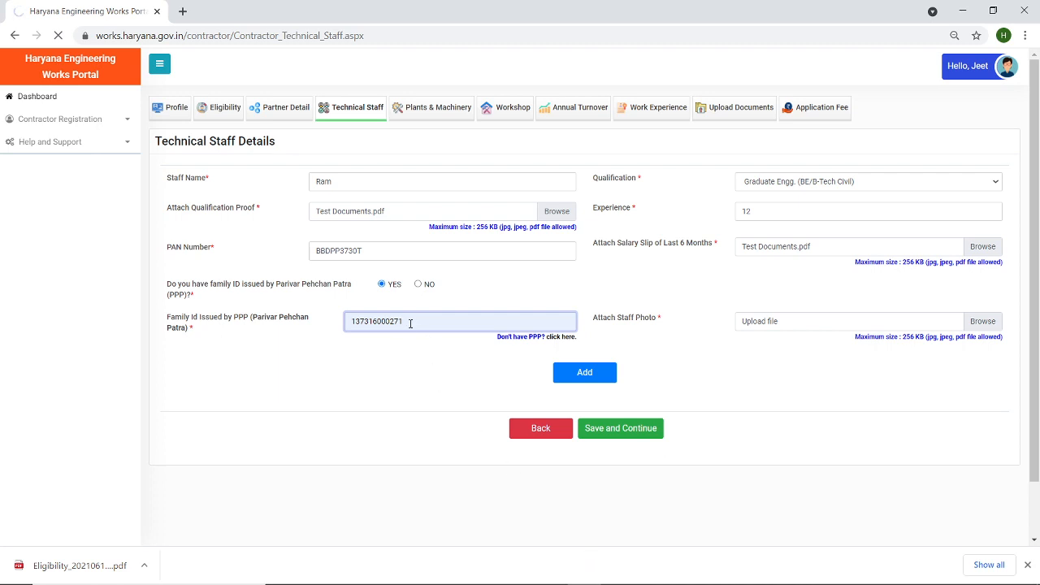
{"action": "left_click_drag", "start_coordinate": [411, 322], "coordinate": [246, 317]}
{"action": "left_click", "coordinate": [246, 317]}
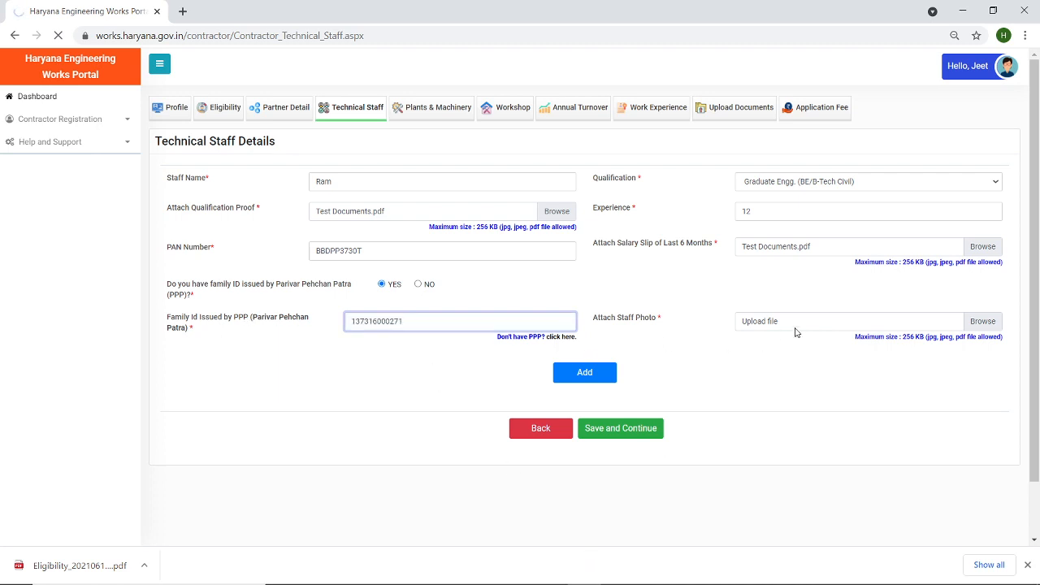
{"action": "left_click", "coordinate": [983, 327]}
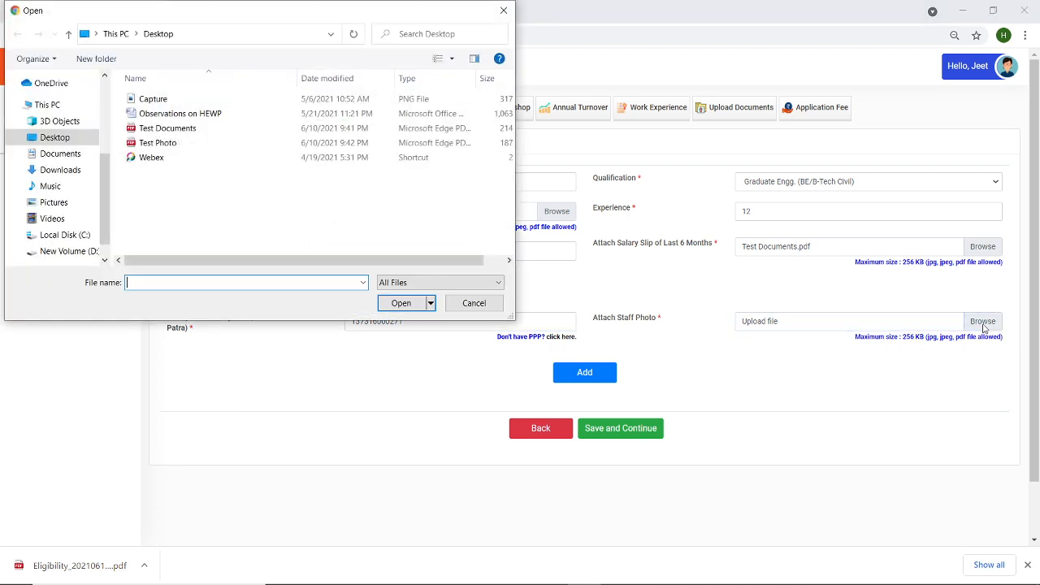
{"action": "double_click", "coordinate": [167, 143]}
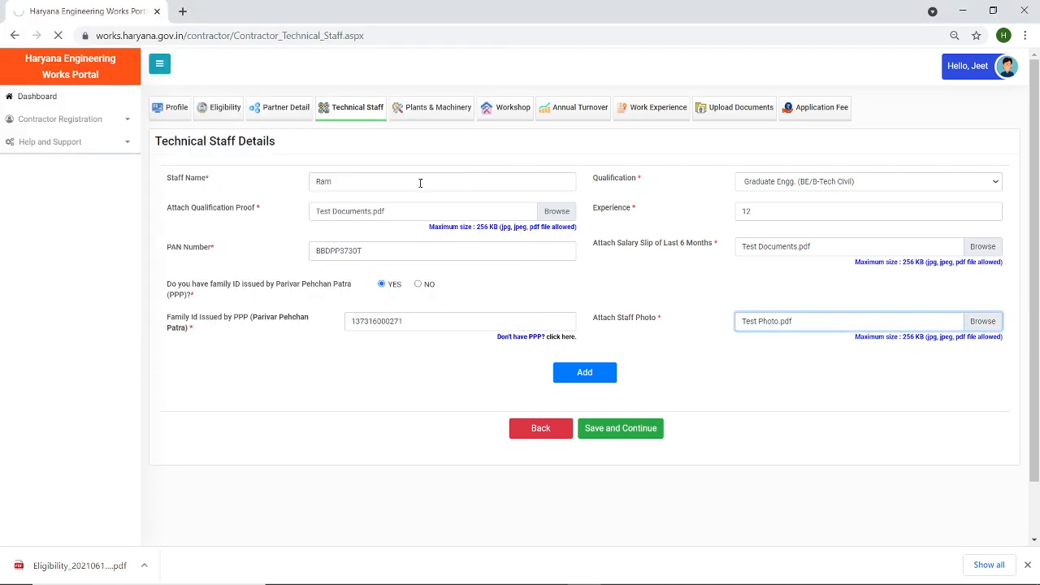
{"action": "left_click", "coordinate": [585, 373]}
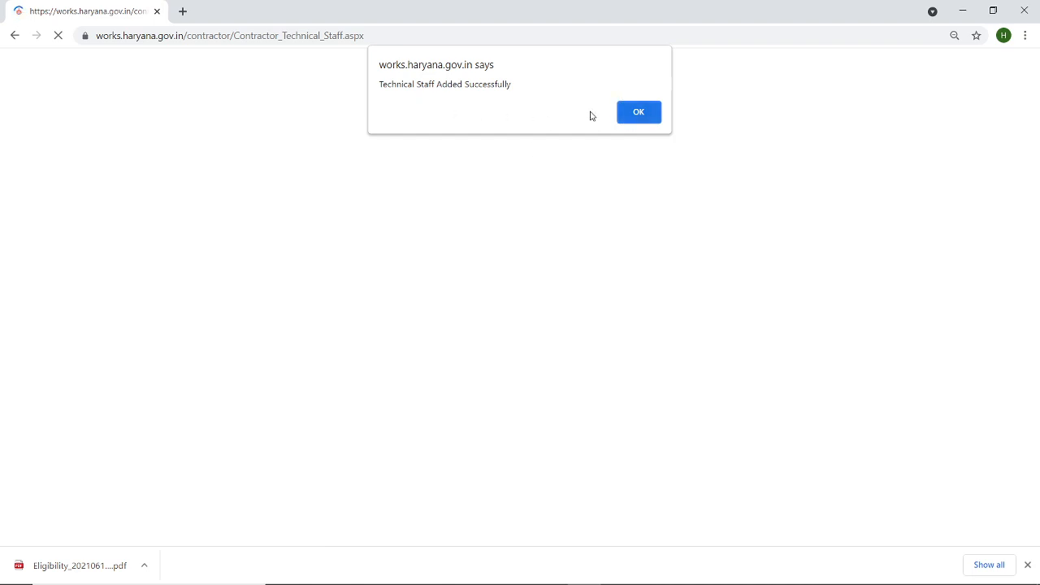
- Dismiss the staff-added and record-not-found alerts, then save staff details and continue to Plants & Machinery
{"action": "left_click", "coordinate": [636, 114]}
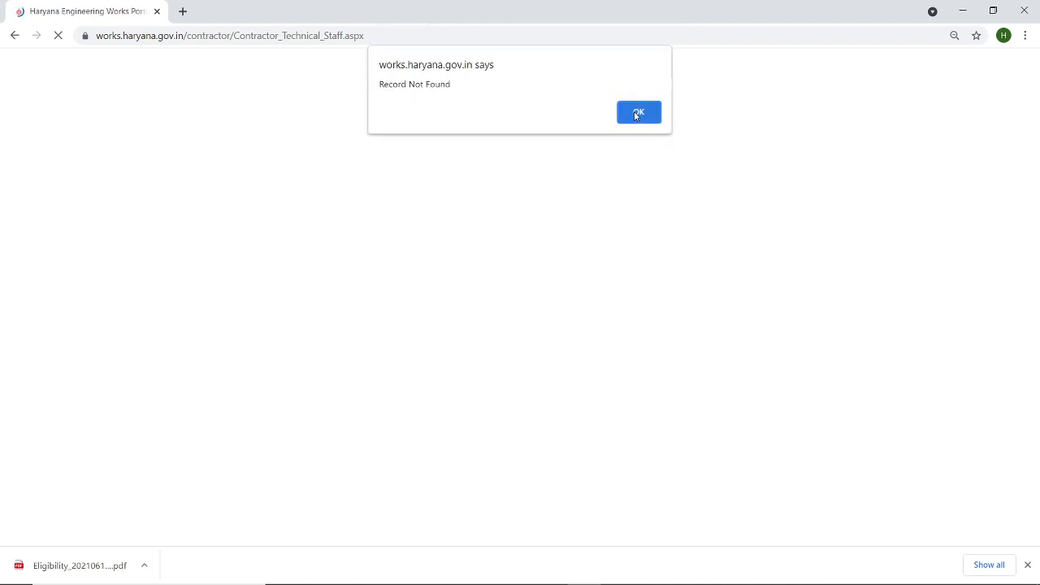
{"action": "left_click", "coordinate": [636, 114]}
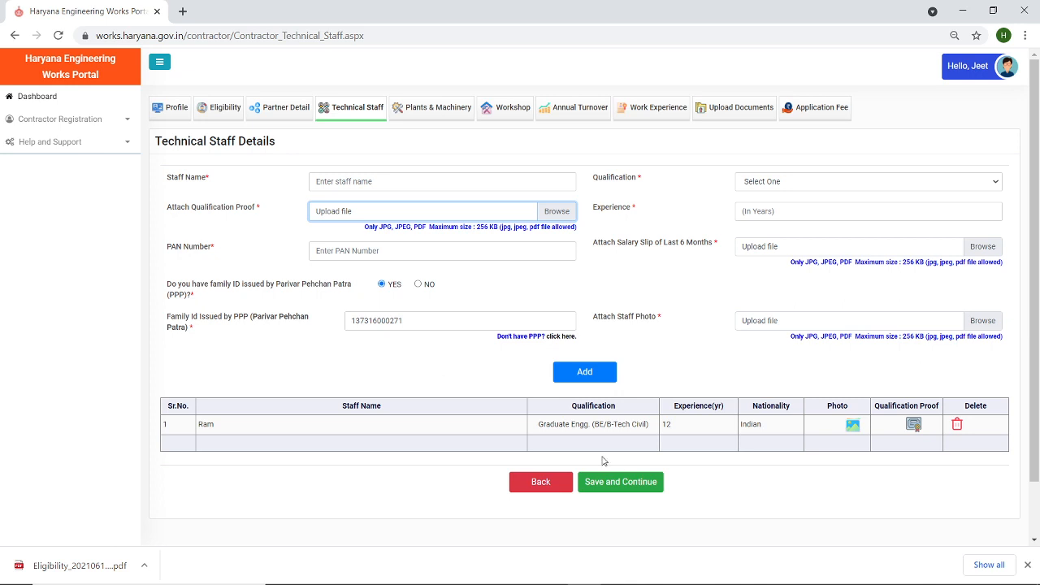
{"action": "left_click", "coordinate": [621, 482]}
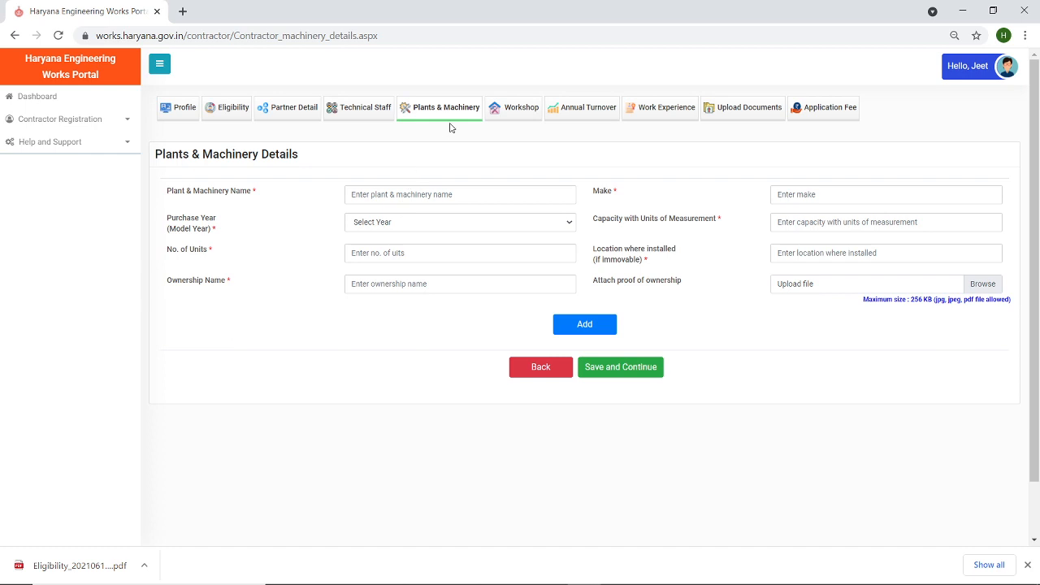
- Enter machinery JCB, make Cisco, purchase year 2004, capacity 55 and 2 units
{"action": "left_click", "coordinate": [453, 195]}
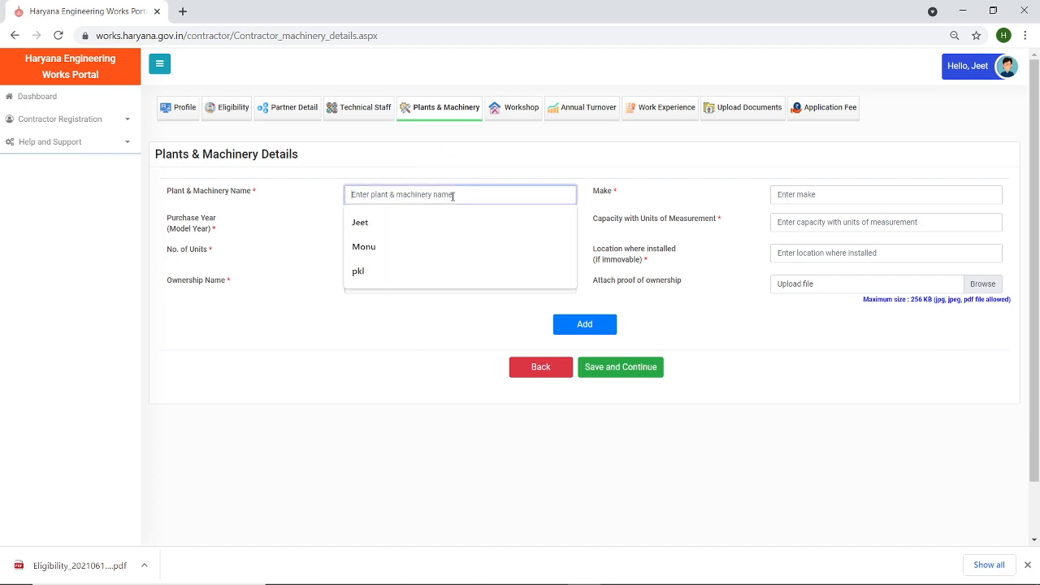
{"action": "type", "text": "J"}
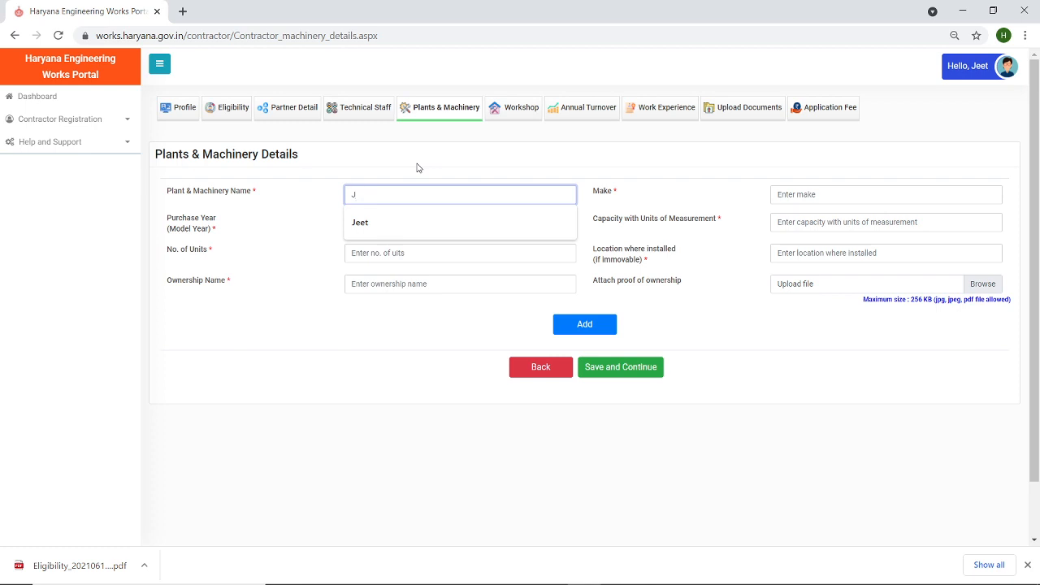
{"action": "type", "text": "CB"}
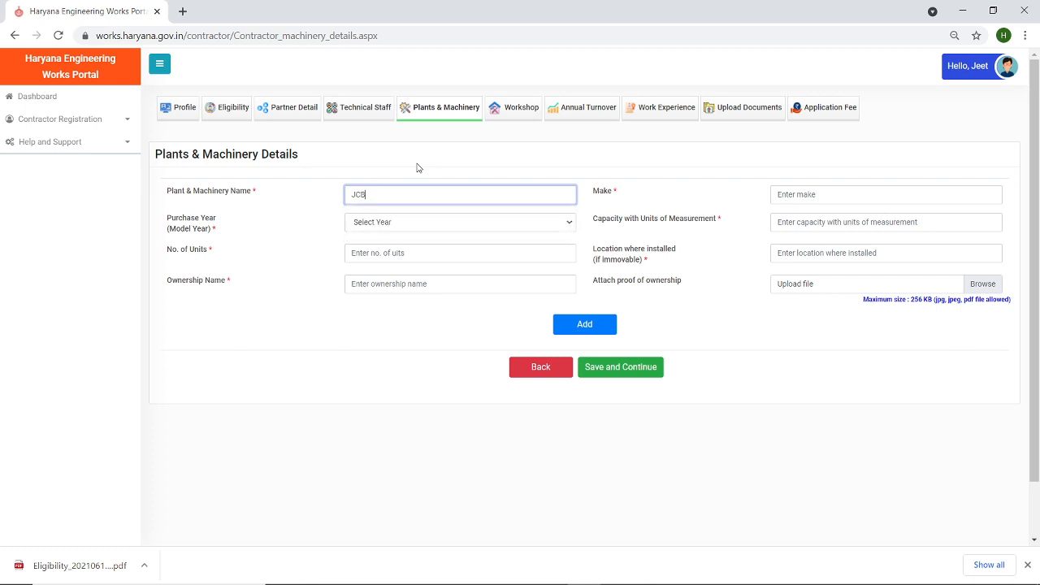
{"action": "left_click", "coordinate": [805, 199]}
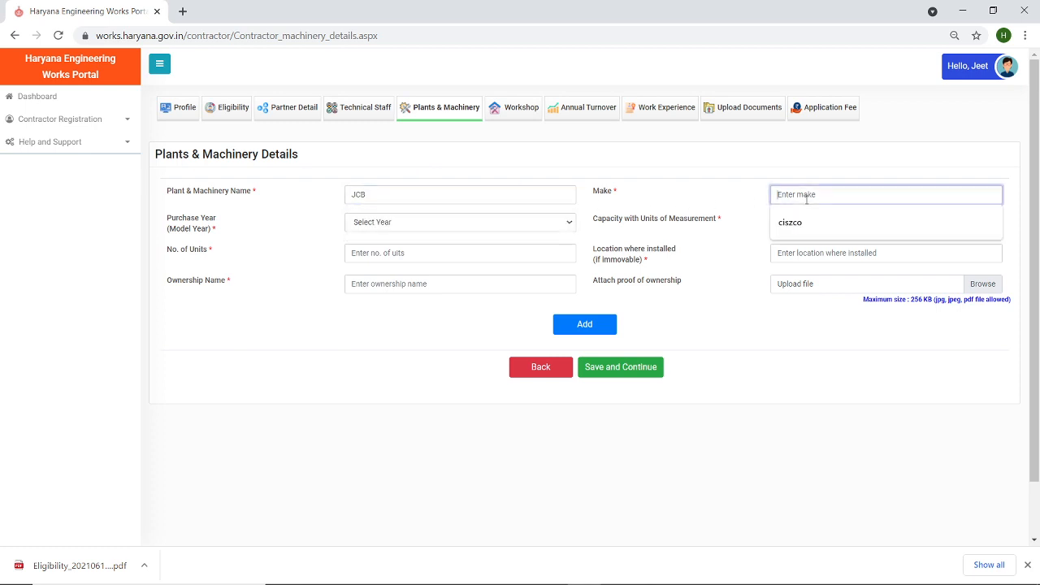
{"action": "type", "text": "Cisco"}
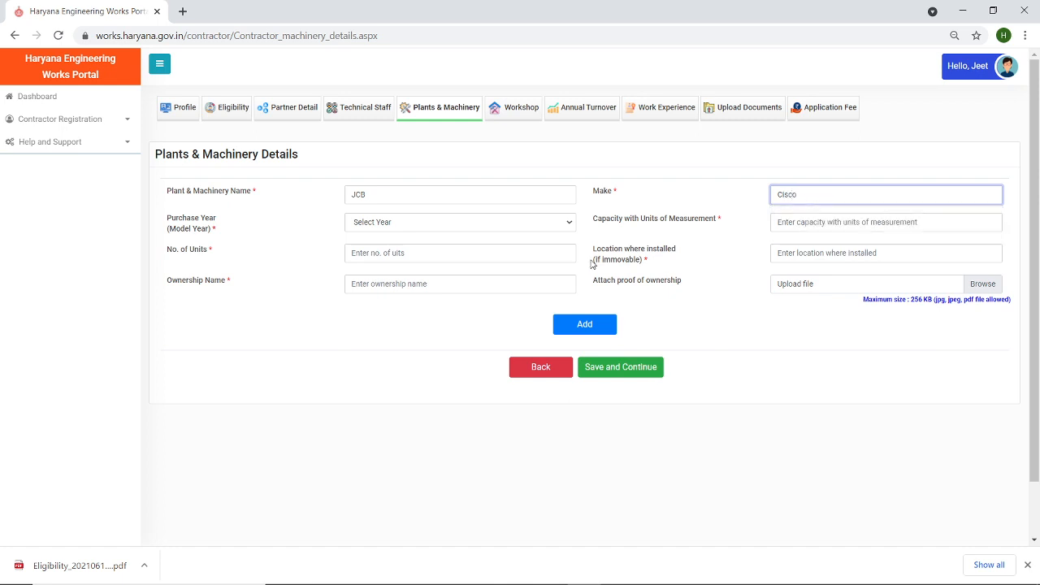
{"action": "left_click", "coordinate": [449, 227]}
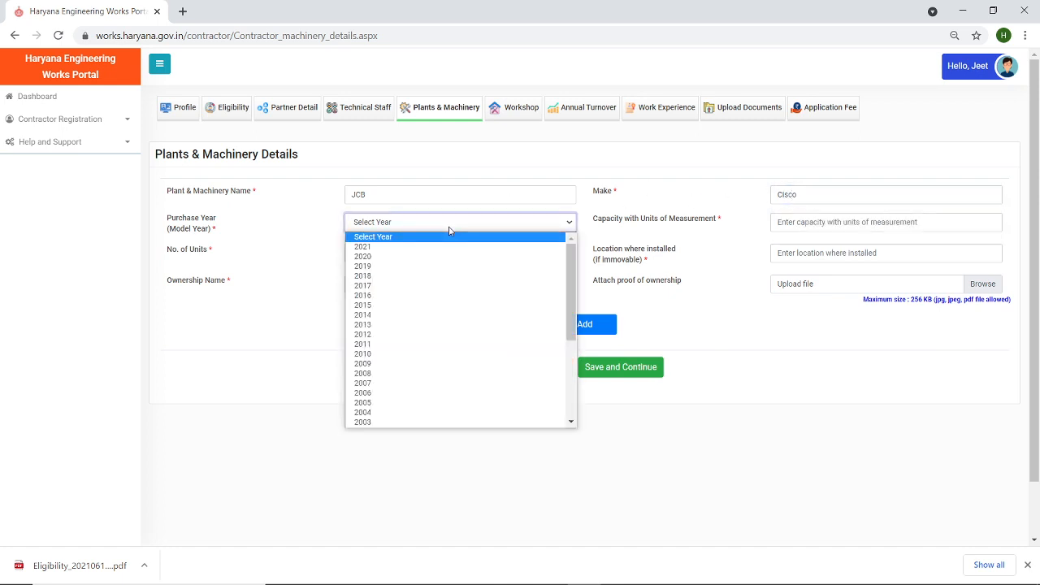
{"action": "left_click", "coordinate": [445, 413]}
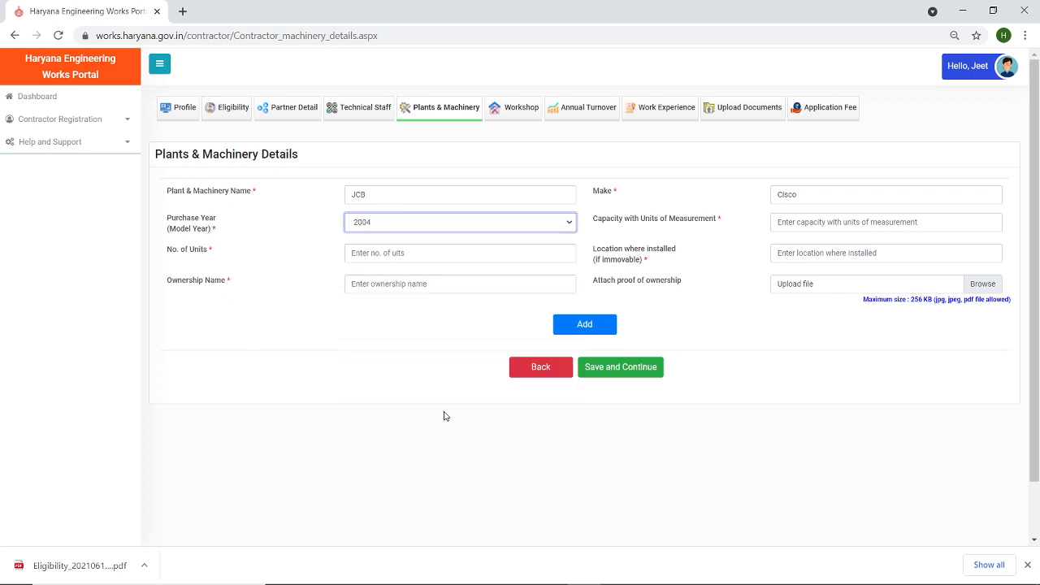
{"action": "left_click", "coordinate": [817, 224]}
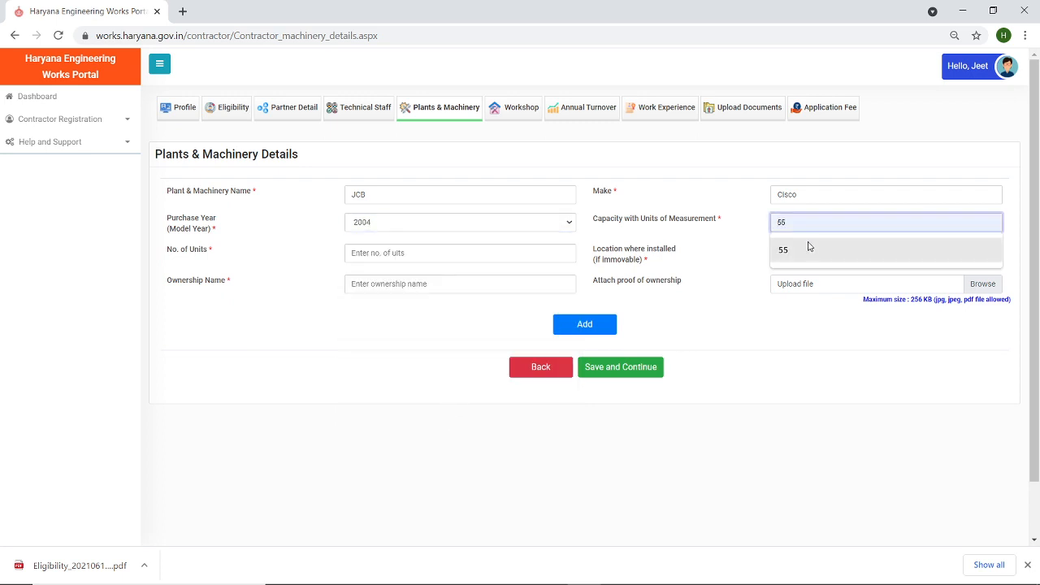
{"action": "left_click", "coordinate": [806, 253]}
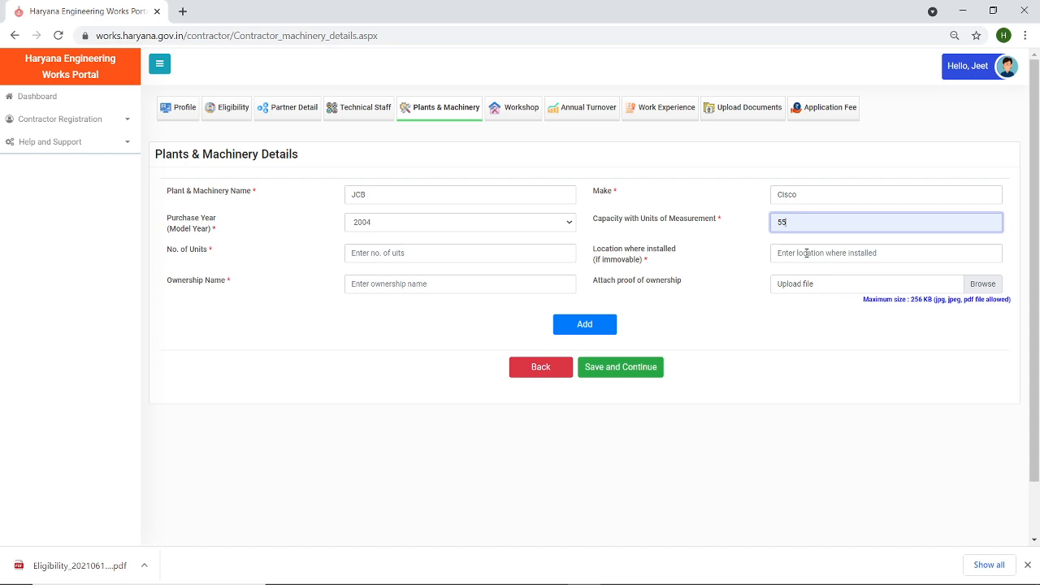
{"action": "left_click", "coordinate": [399, 253]}
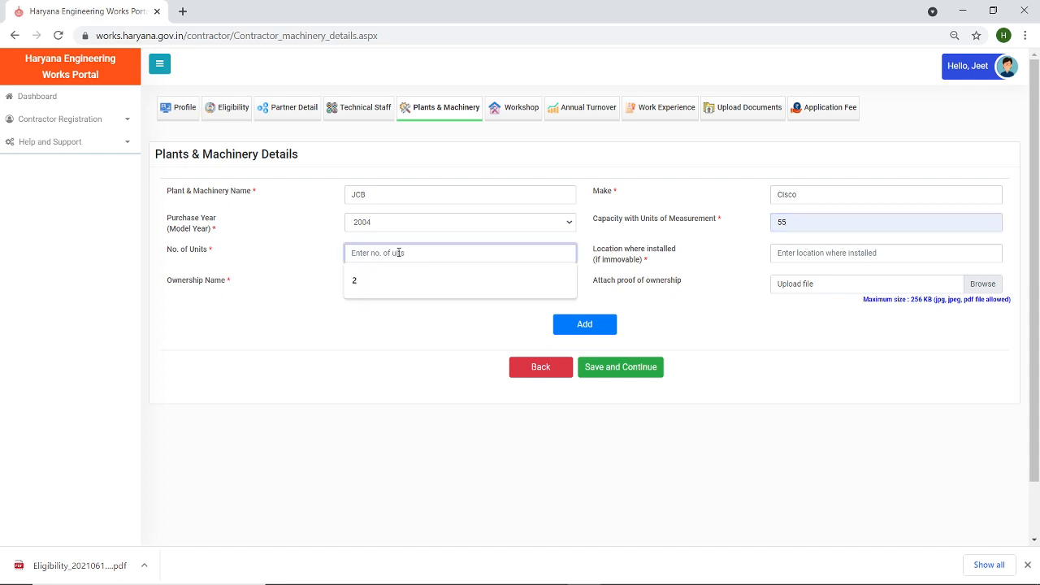
{"action": "left_click", "coordinate": [397, 294]}
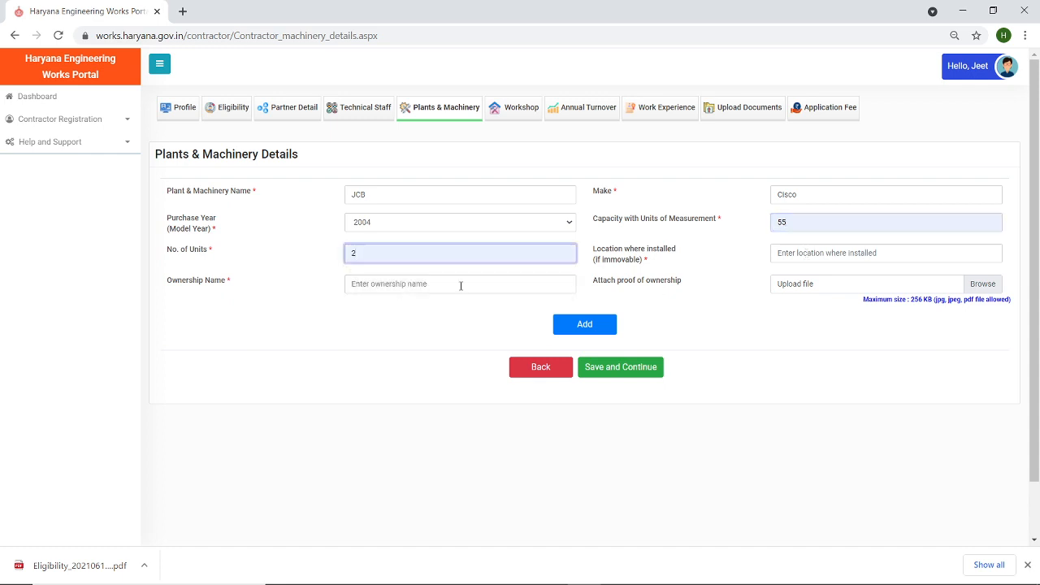
- Set location Delhi, enter the ownership name, attach Test Documents as proof, and add the entry
{"action": "left_click", "coordinate": [819, 252]}
{"action": "type", "text": "De"}
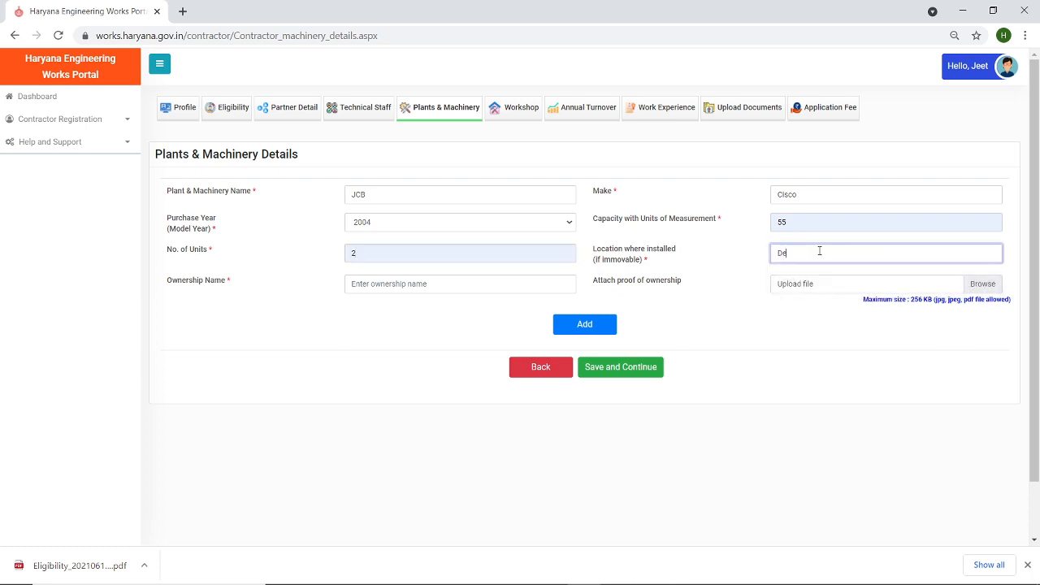
{"action": "type", "text": "lhi"}
{"action": "left_click", "coordinate": [492, 285]}
{"action": "type", "text": "jeet"}
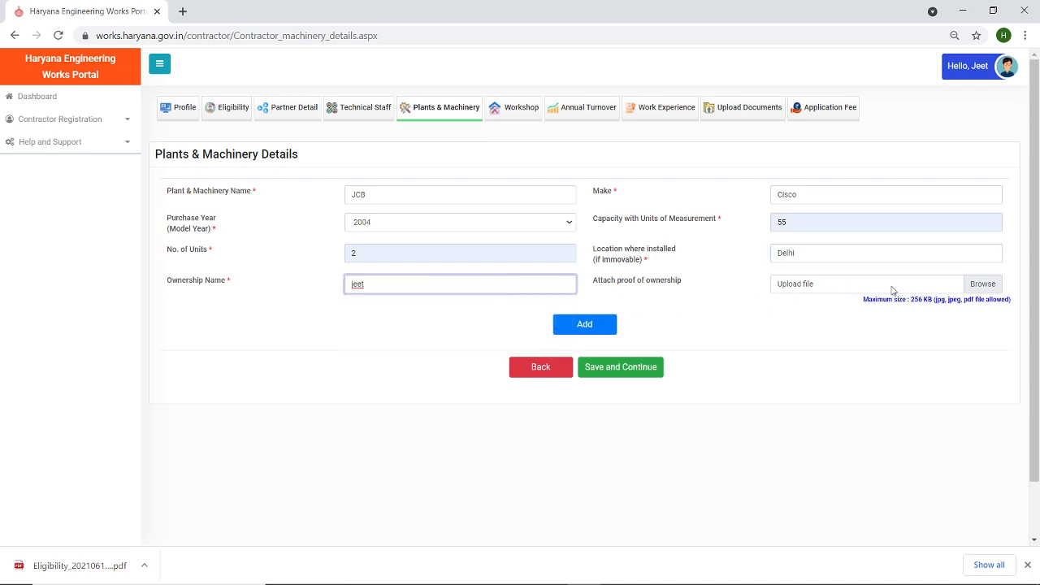
{"action": "left_click", "coordinate": [982, 286]}
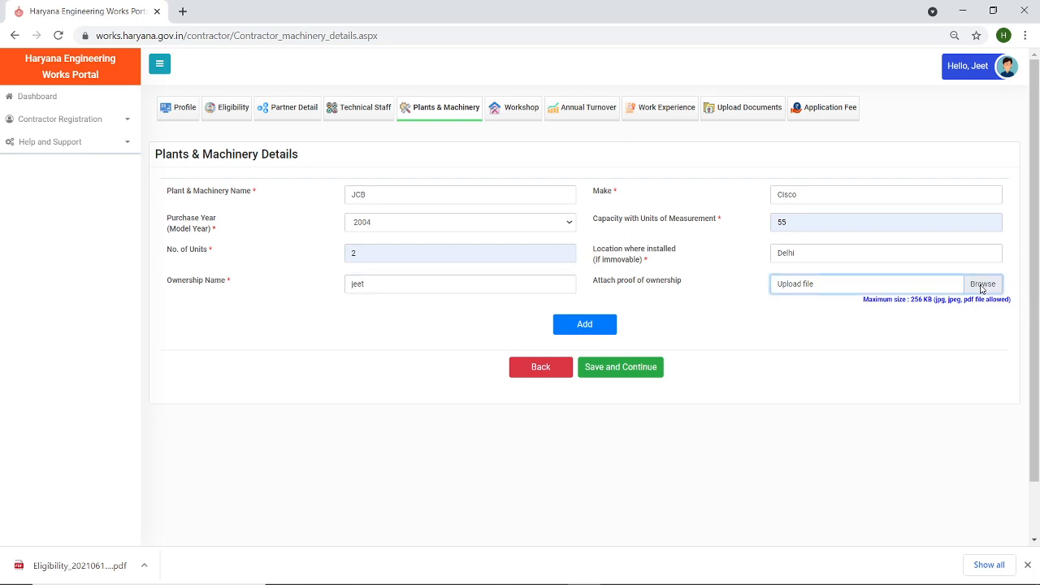
{"action": "double_click", "coordinate": [174, 131]}
{"action": "left_click", "coordinate": [590, 326]}
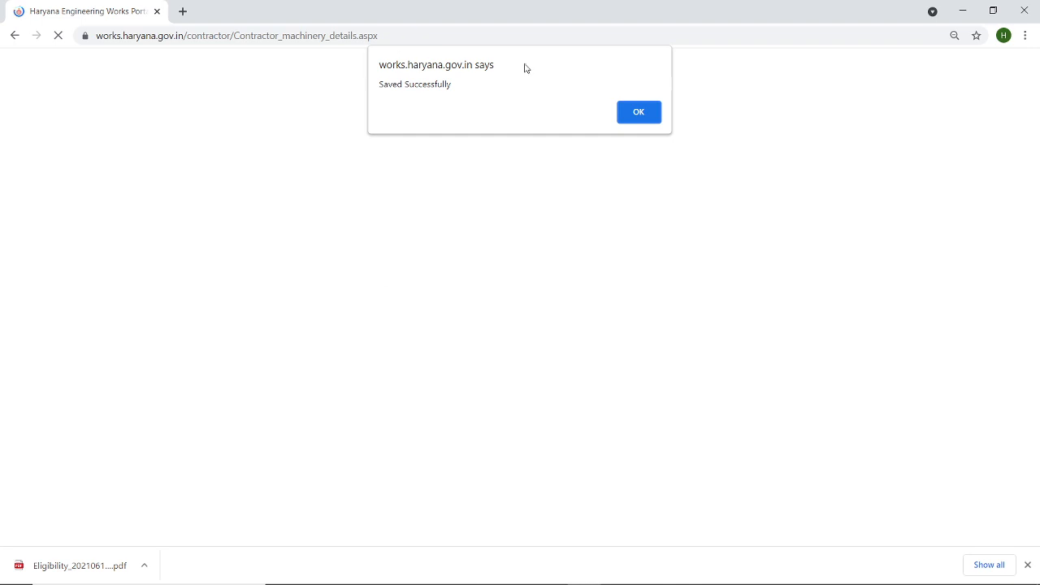
{"action": "left_click", "coordinate": [636, 111]}
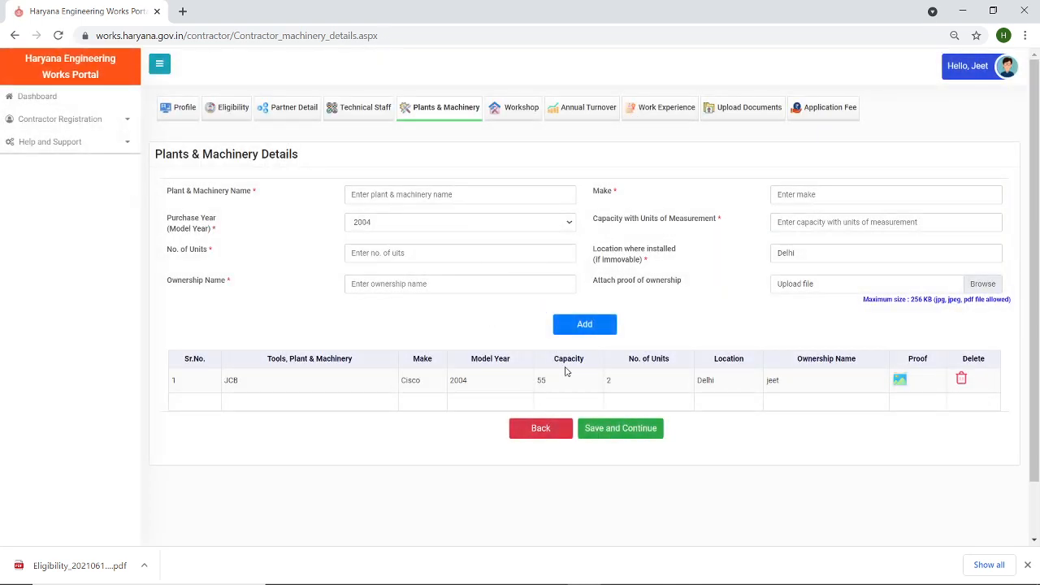
- Save the machinery list, answer No to Workshop Exist, and continue to Annual Turnover
{"action": "left_click", "coordinate": [605, 435]}
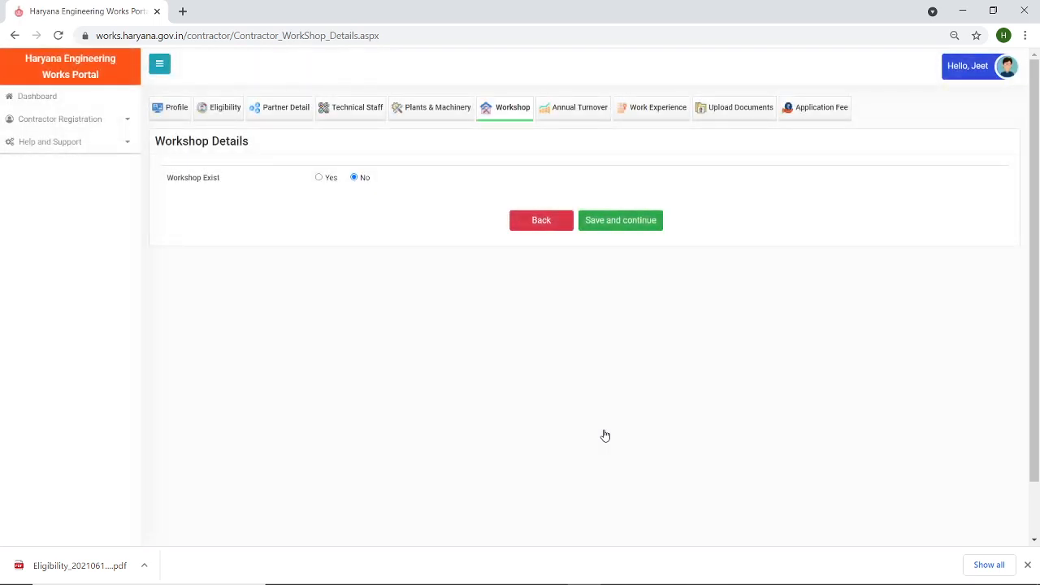
{"action": "left_click", "coordinate": [319, 178]}
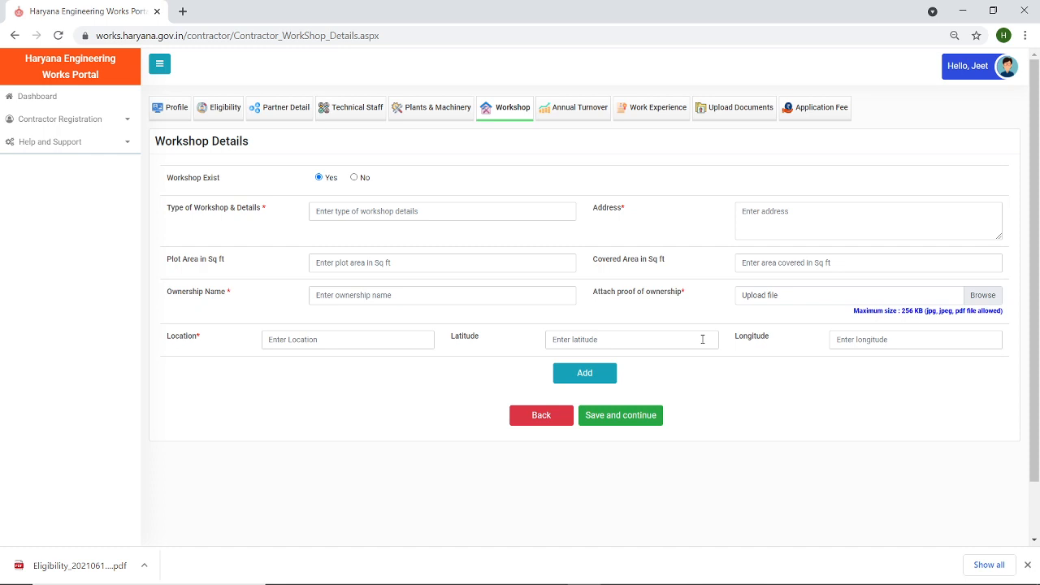
{"action": "left_click", "coordinate": [355, 180]}
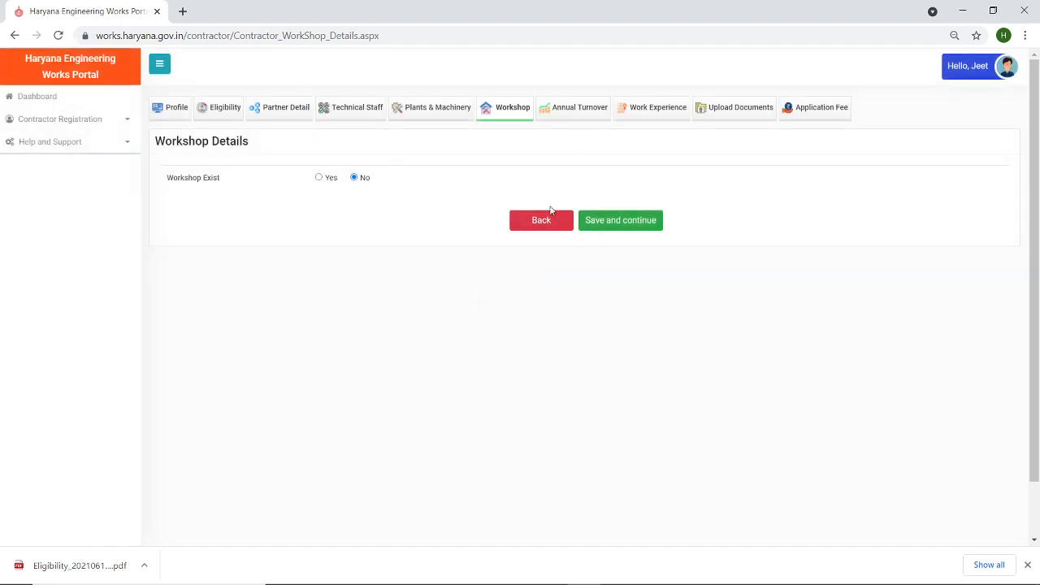
{"action": "left_click", "coordinate": [619, 221]}
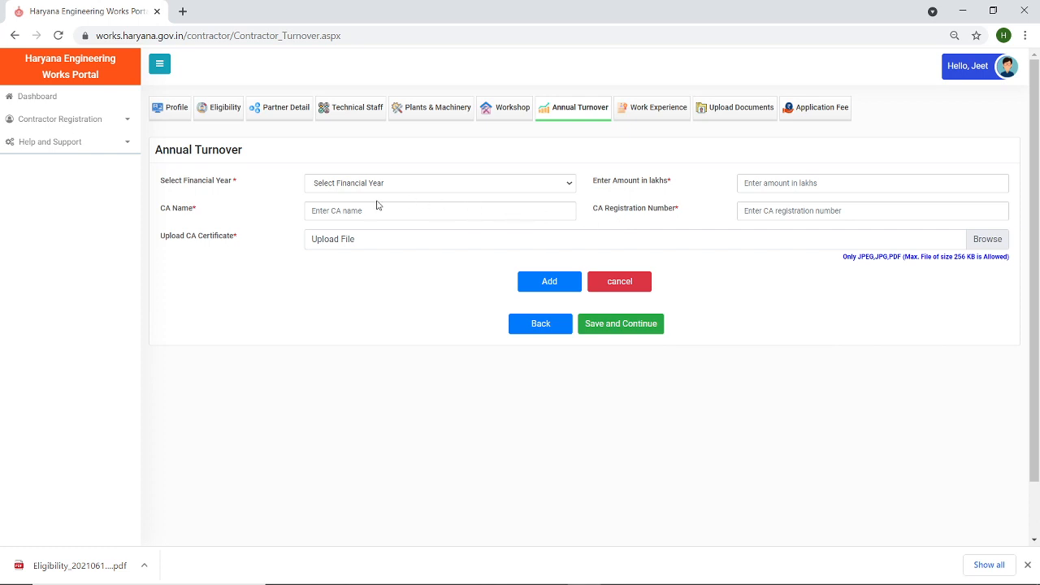
- Enter financial year 2015-2016, turnover 1000 lakhs, and the suggested CA name and registration number
{"action": "left_click", "coordinate": [353, 186]}
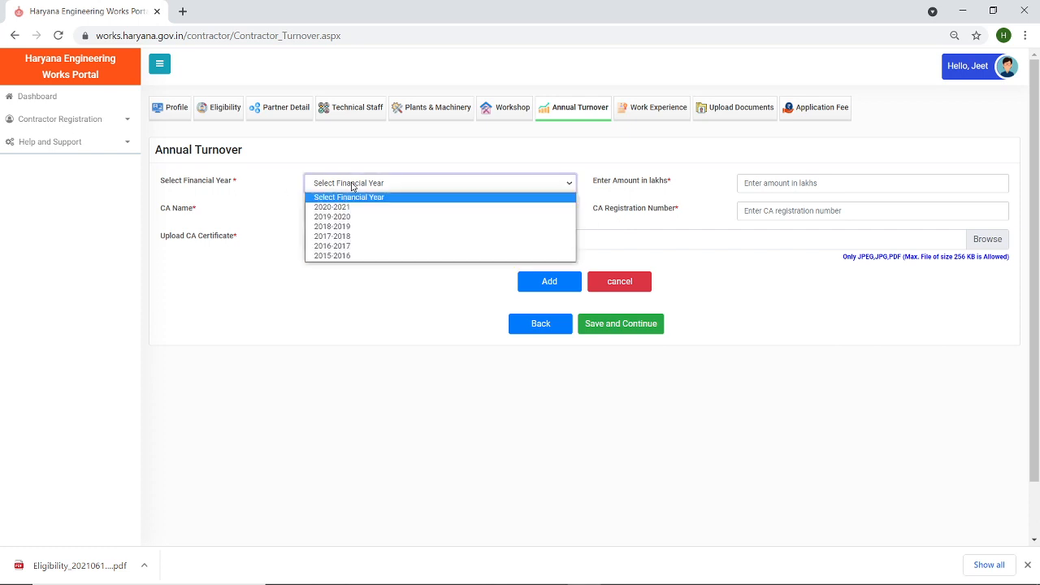
{"action": "left_click", "coordinate": [353, 256]}
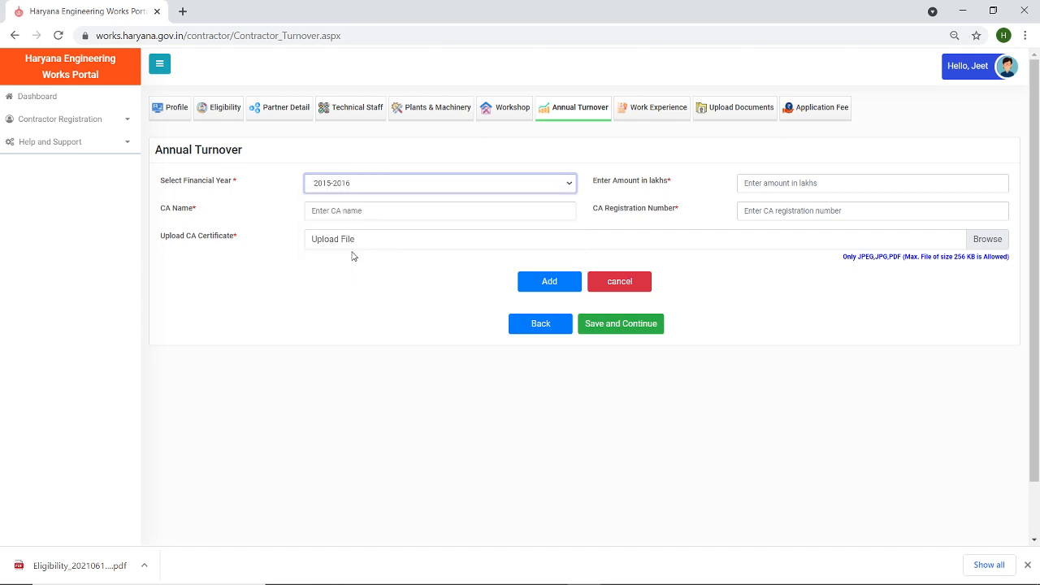
{"action": "left_click", "coordinate": [784, 181]}
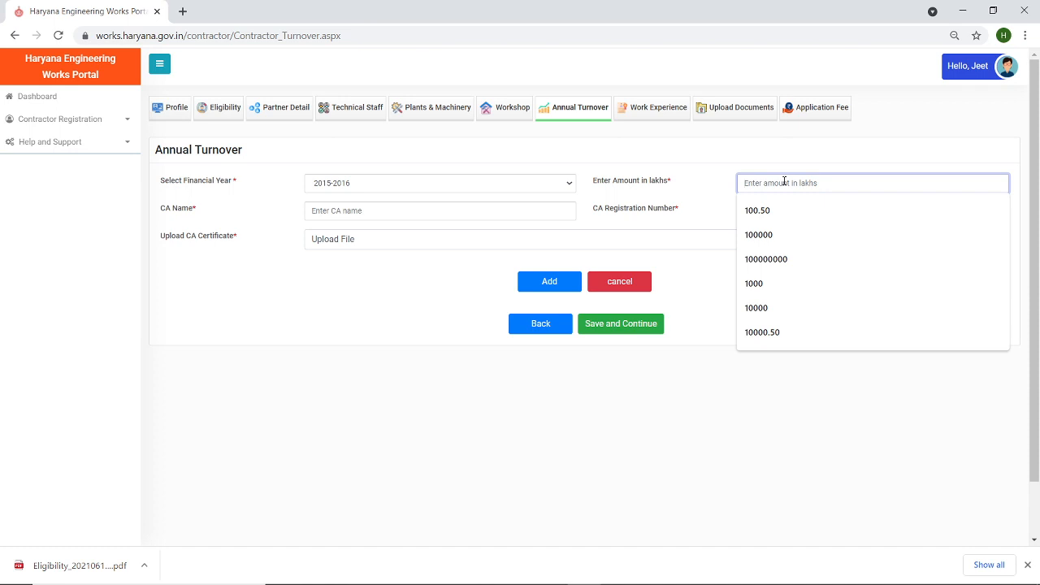
{"action": "type", "text": "1000"}
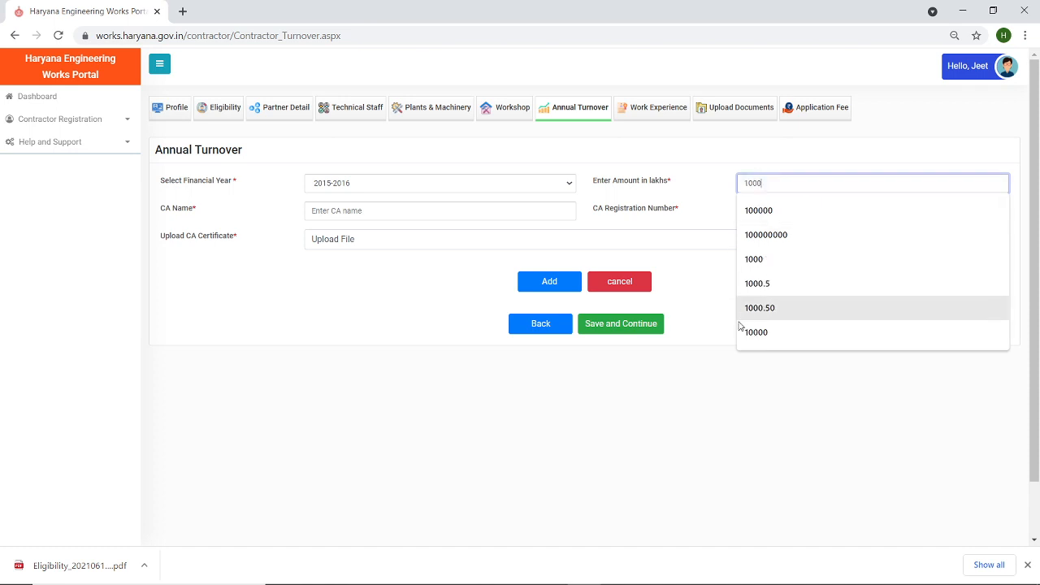
{"action": "left_click", "coordinate": [722, 371]}
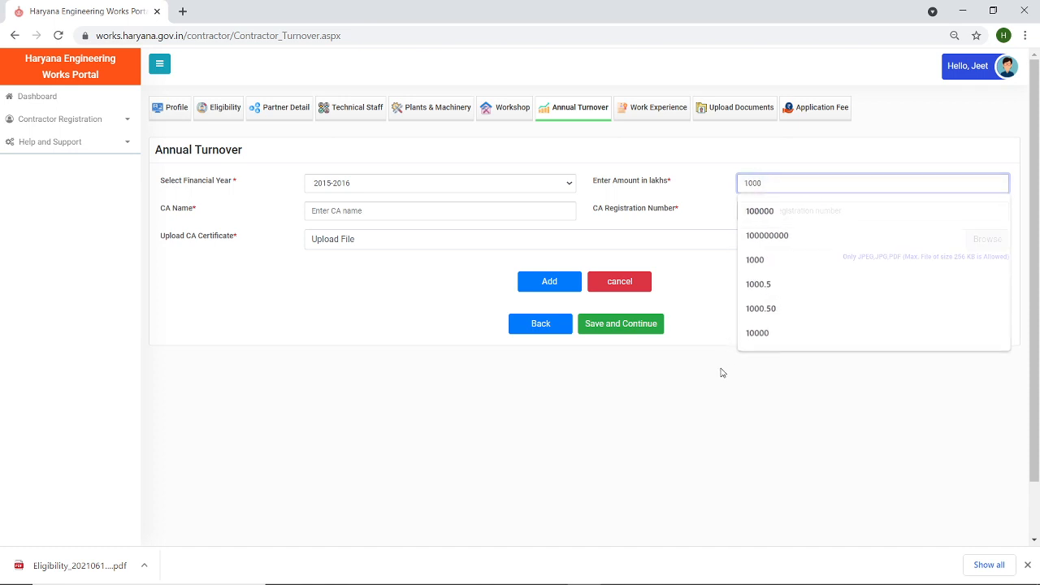
{"action": "left_click", "coordinate": [452, 212]}
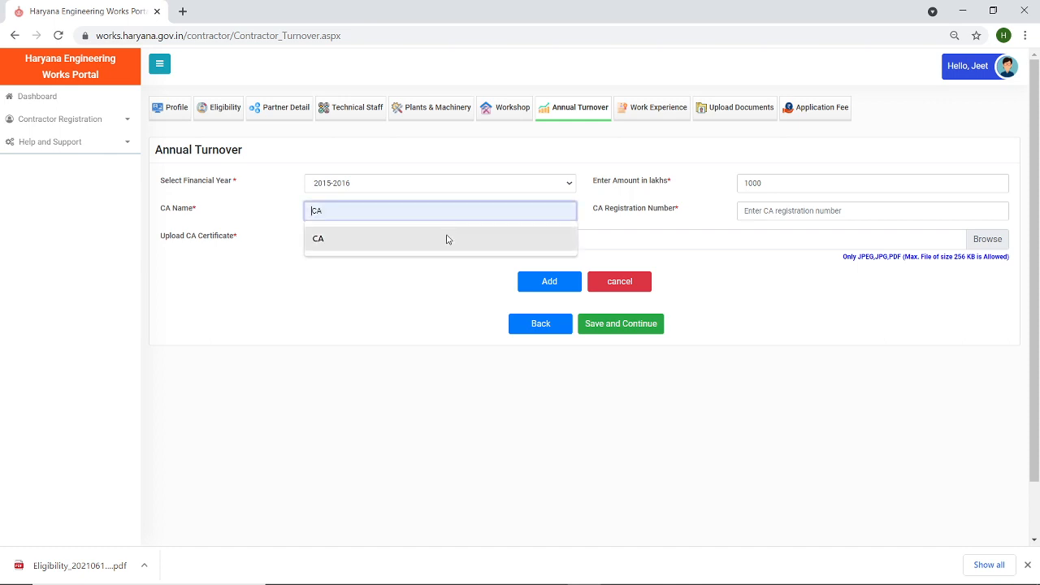
{"action": "left_click", "coordinate": [316, 241]}
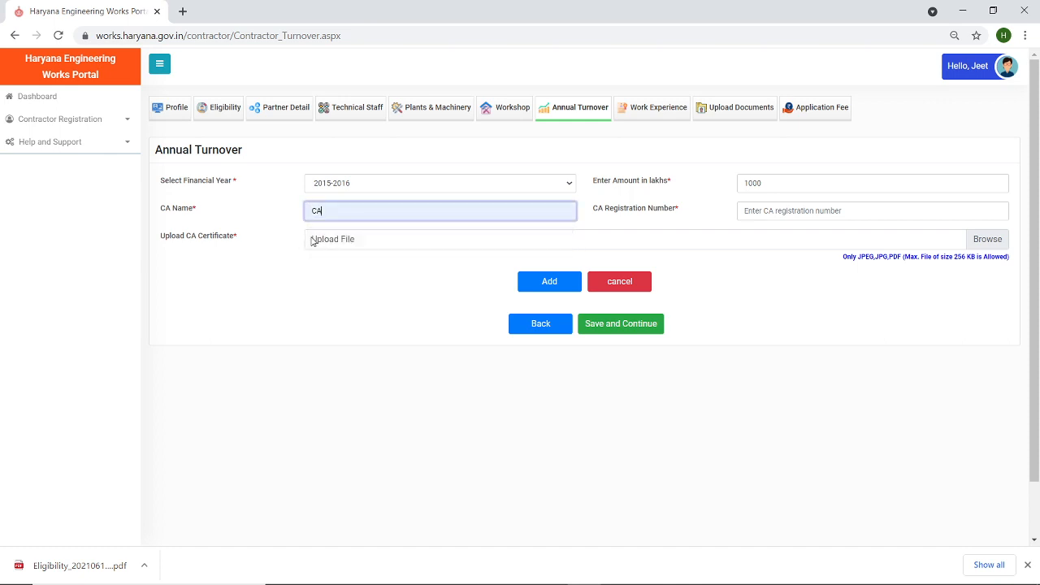
{"action": "left_click", "coordinate": [773, 211]}
{"action": "left_click", "coordinate": [766, 247]}
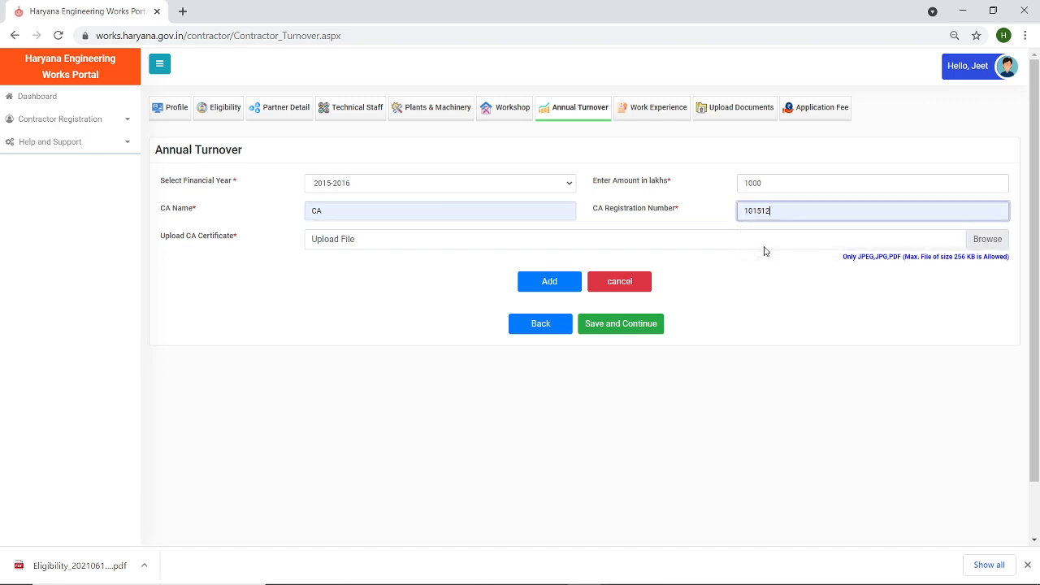
- Attach Test Documents as the CA certificate and add the 2015-2016 turnover row
{"action": "left_click", "coordinate": [980, 242]}
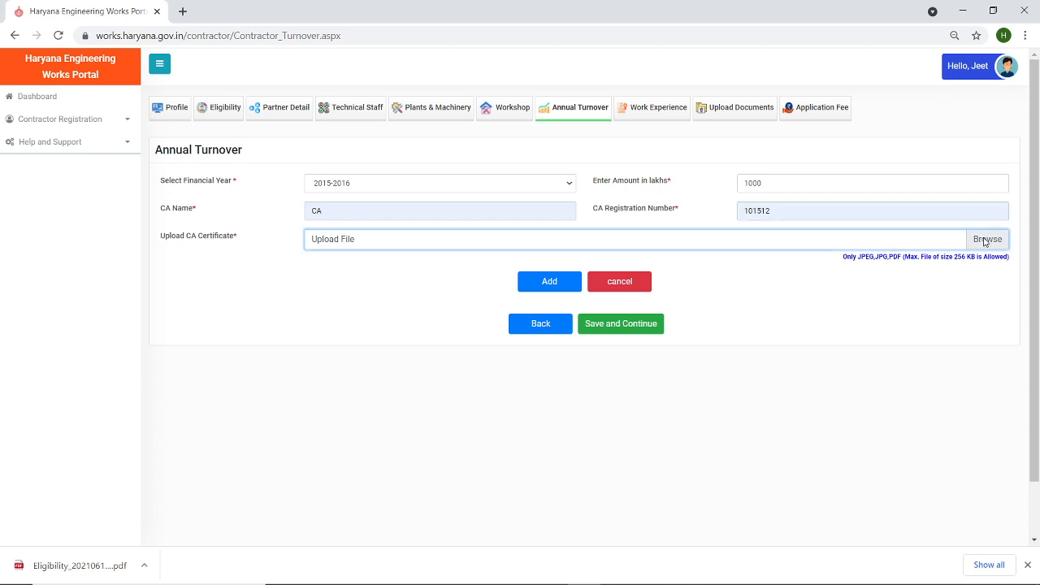
{"action": "left_click", "coordinate": [173, 130]}
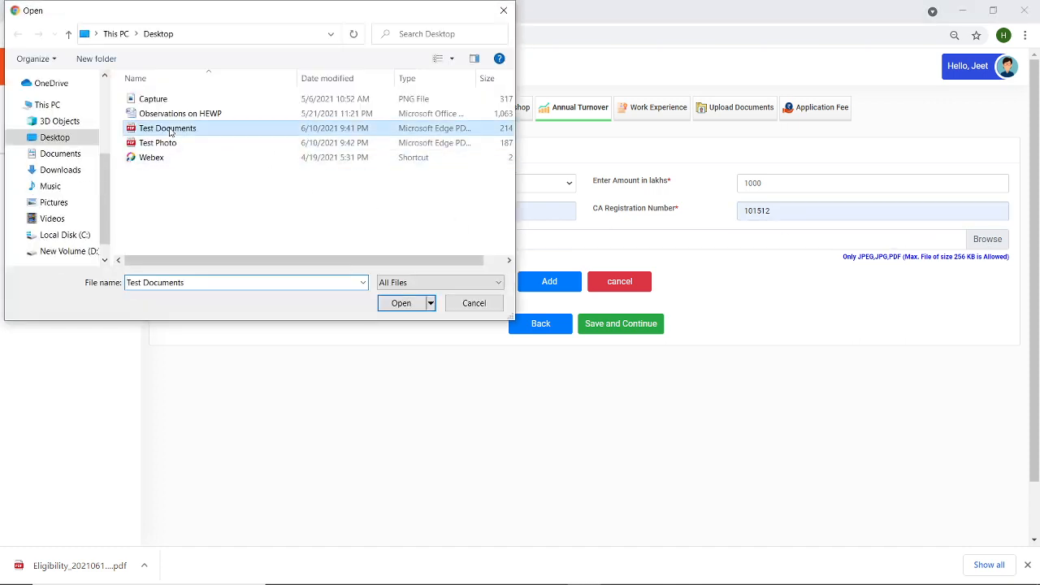
{"action": "left_click", "coordinate": [398, 303]}
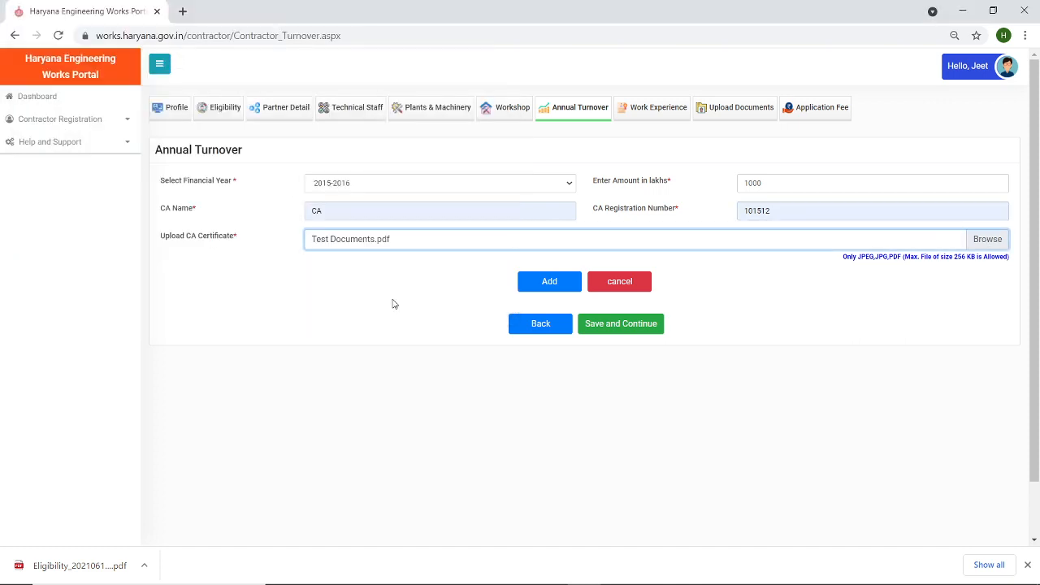
{"action": "left_click", "coordinate": [549, 286]}
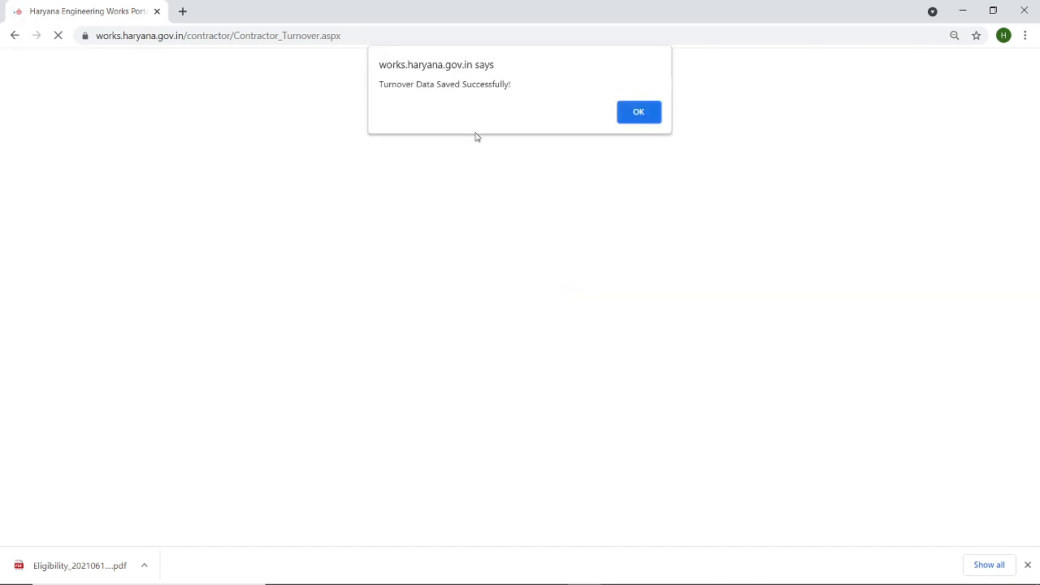
{"action": "left_click", "coordinate": [638, 112]}
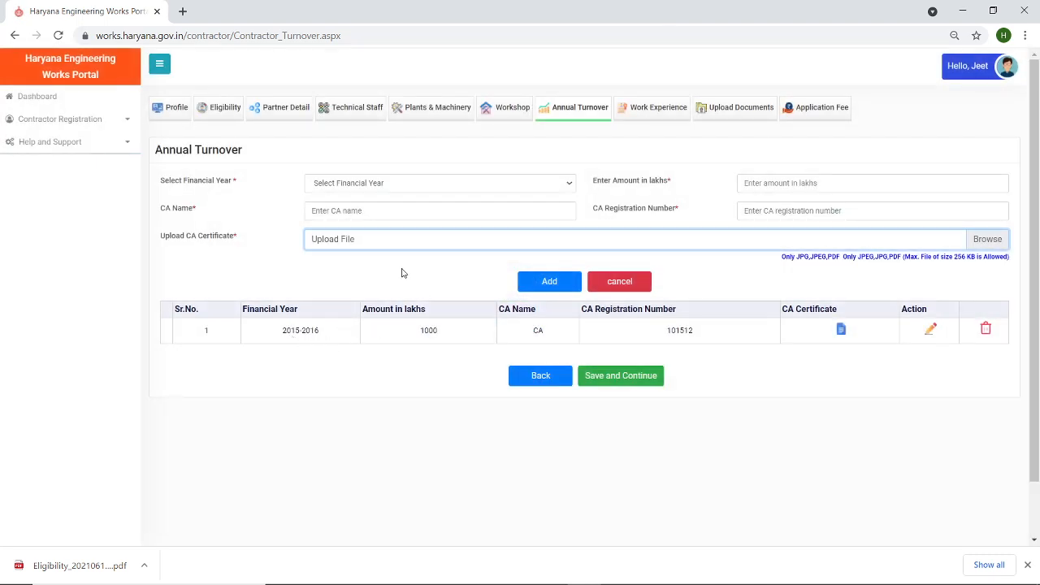
- Fill in financial year 2016-2017, 2000 lakhs, CA name CA and the saved registration number
{"action": "left_click", "coordinate": [570, 185]}
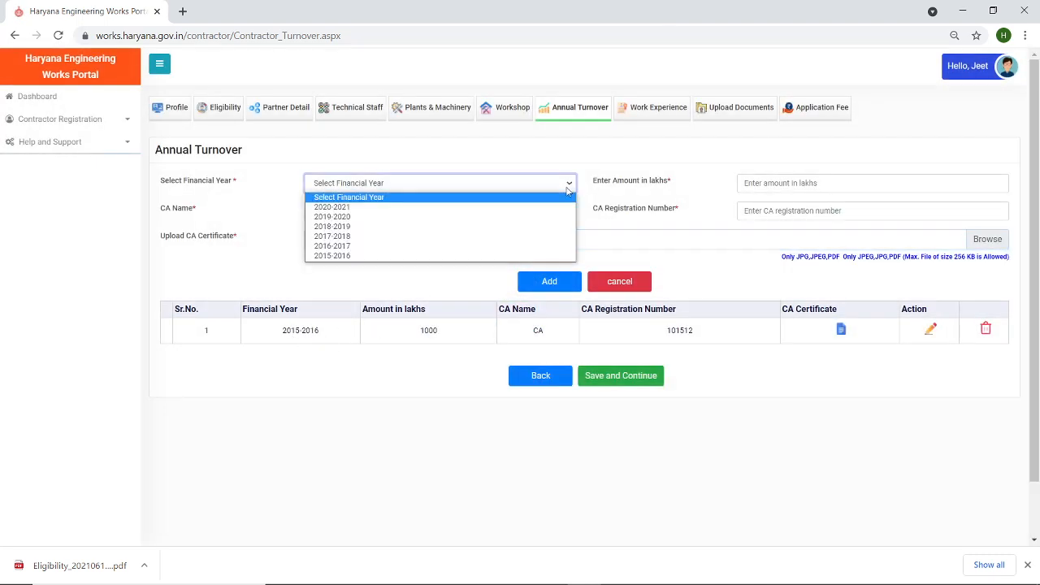
{"action": "left_click", "coordinate": [521, 256]}
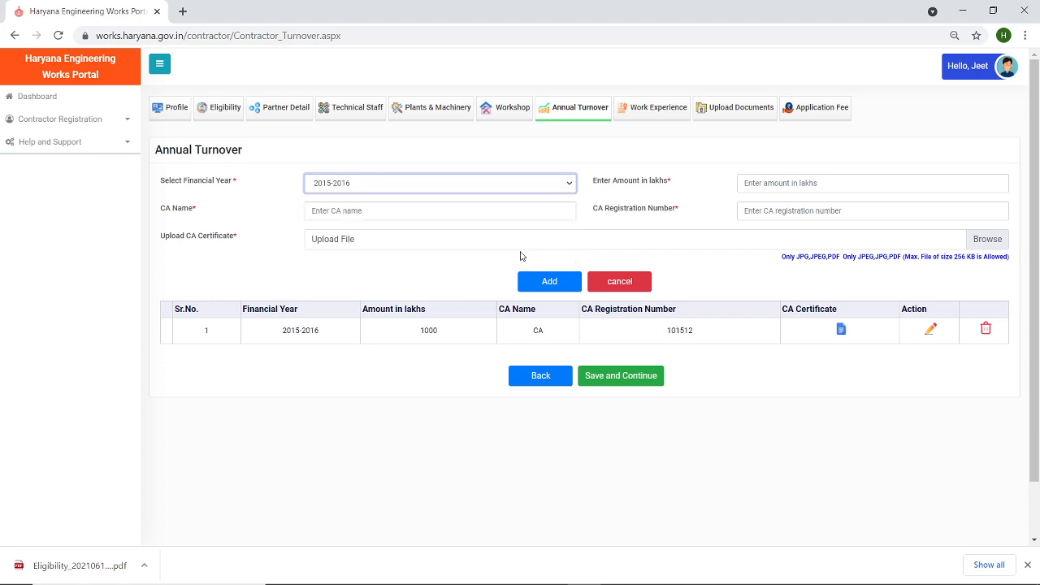
{"action": "left_click", "coordinate": [568, 183]}
{"action": "left_click", "coordinate": [514, 246]}
{"action": "left_click", "coordinate": [779, 188]}
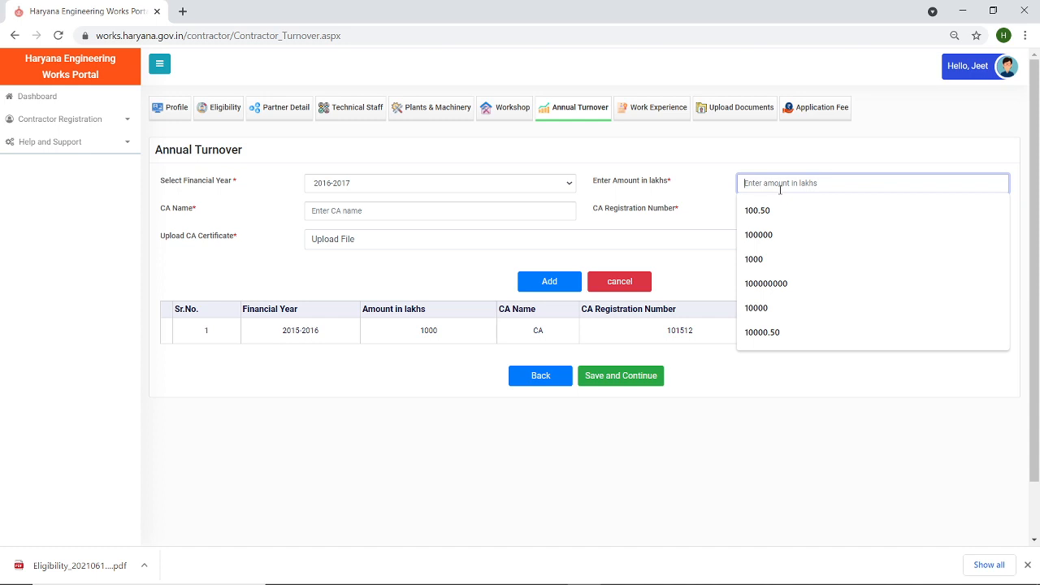
{"action": "type", "text": "2000"}
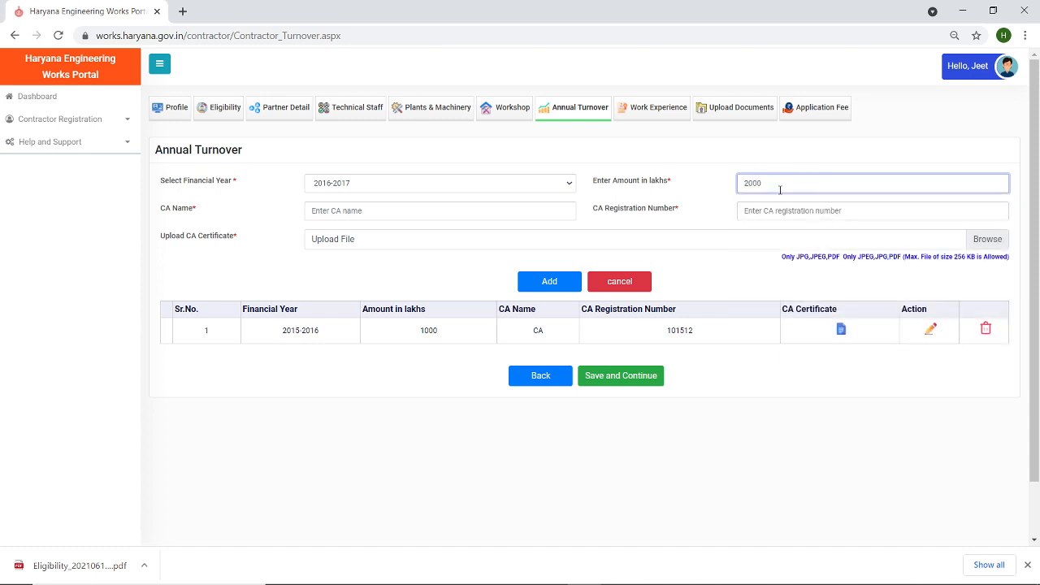
{"action": "left_click", "coordinate": [495, 210]}
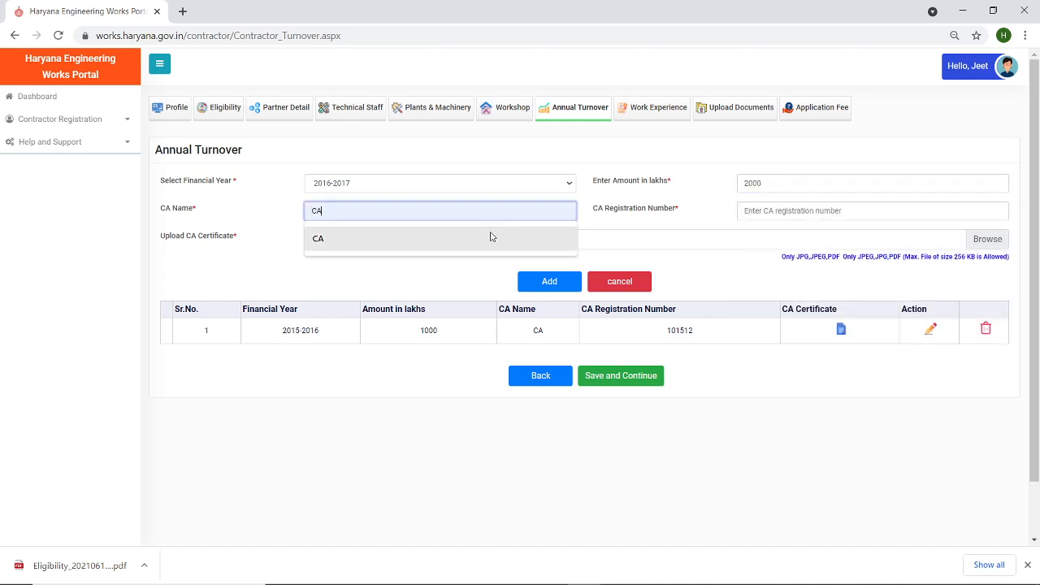
{"action": "left_click", "coordinate": [490, 236]}
{"action": "left_click", "coordinate": [818, 212]}
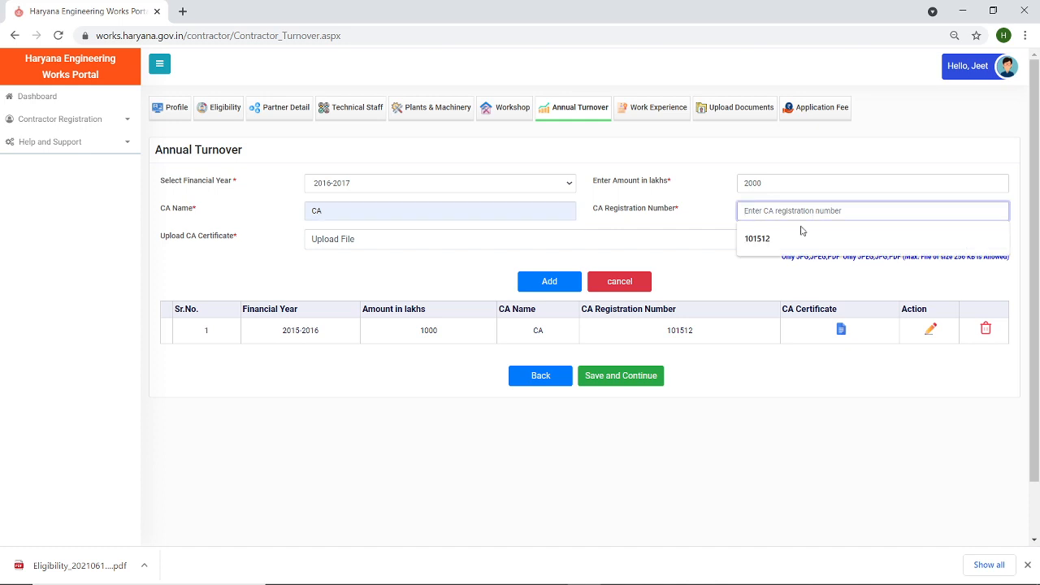
{"action": "left_click", "coordinate": [801, 237]}
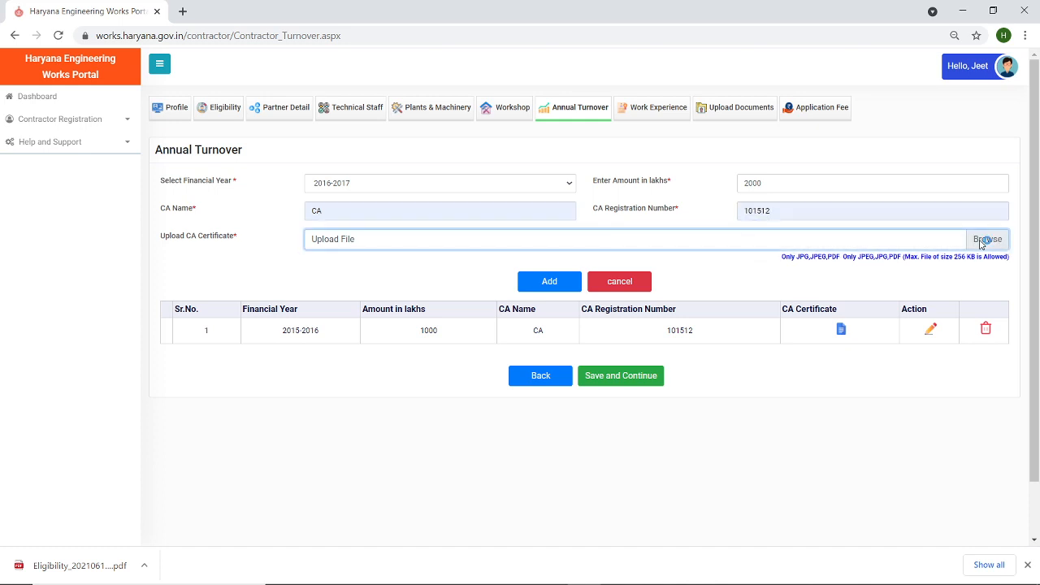
- Attach Test Documents as the certificate and add the 2016-2017 turnover row
{"action": "left_click", "coordinate": [985, 240]}
{"action": "double_click", "coordinate": [193, 128]}
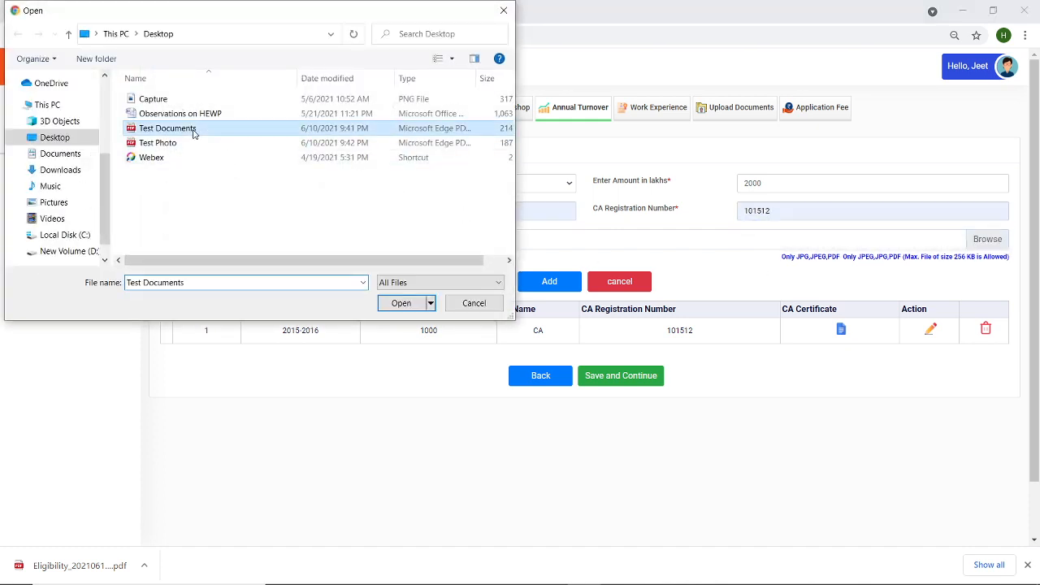
{"action": "left_click", "coordinate": [536, 285]}
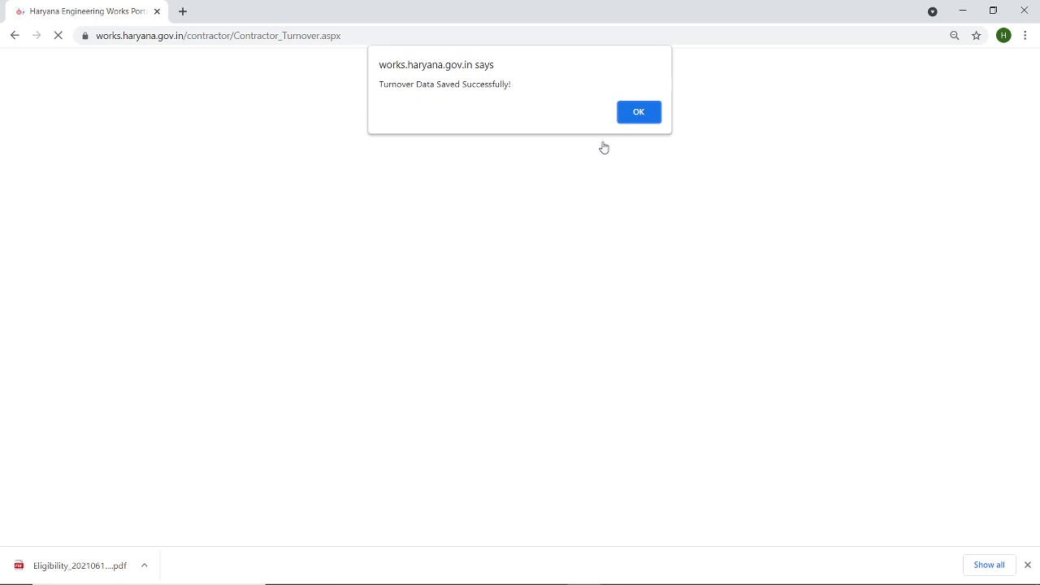
{"action": "left_click", "coordinate": [639, 113]}
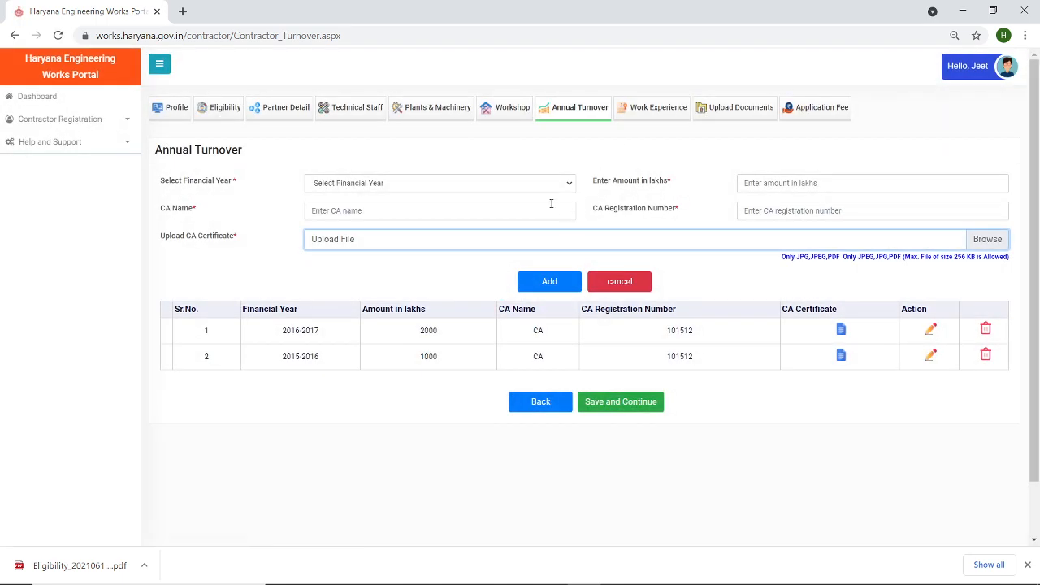
- Fill in financial year 2017-2018, 3000 lakhs, CA name CA and the saved registration number
{"action": "left_click", "coordinate": [564, 184]}
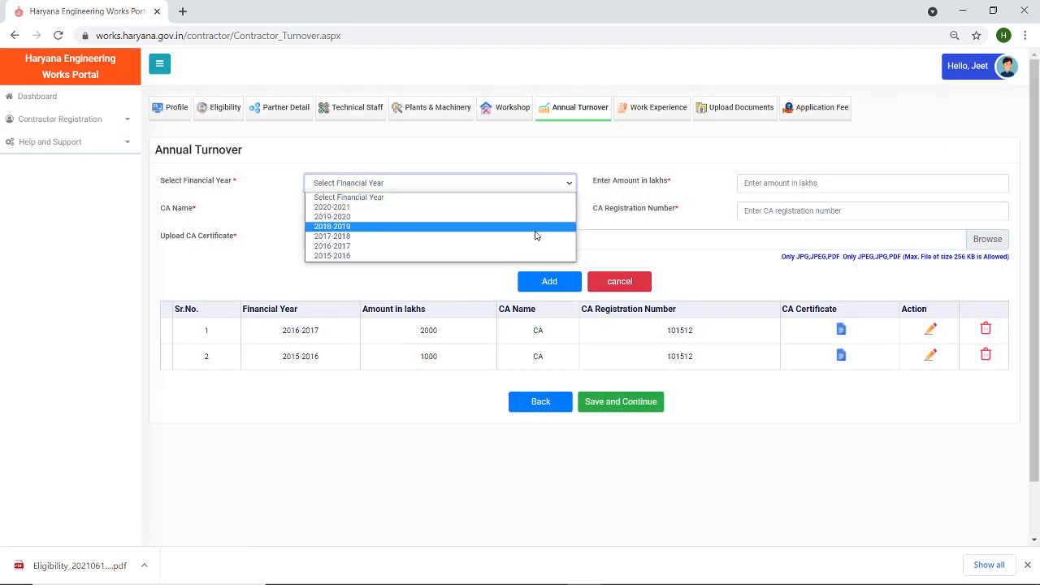
{"action": "left_click", "coordinate": [534, 235]}
{"action": "left_click", "coordinate": [777, 185]}
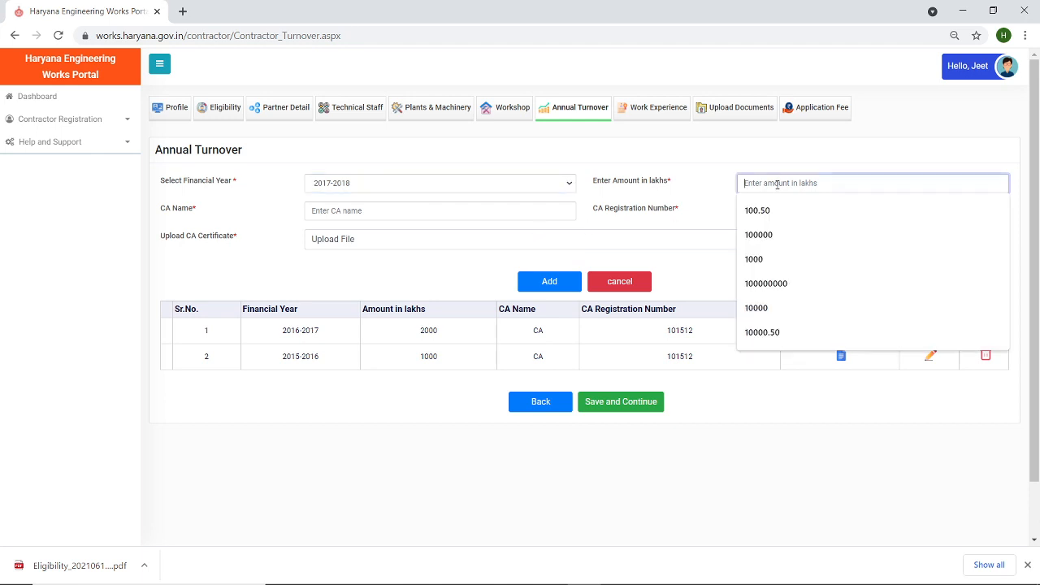
{"action": "type", "text": "3000"}
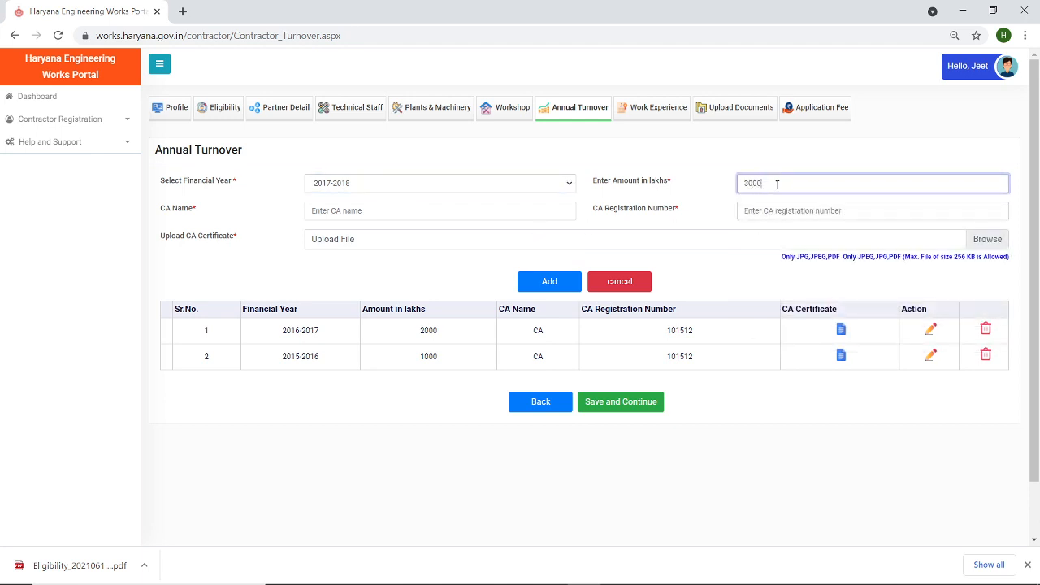
{"action": "left_click", "coordinate": [384, 213]}
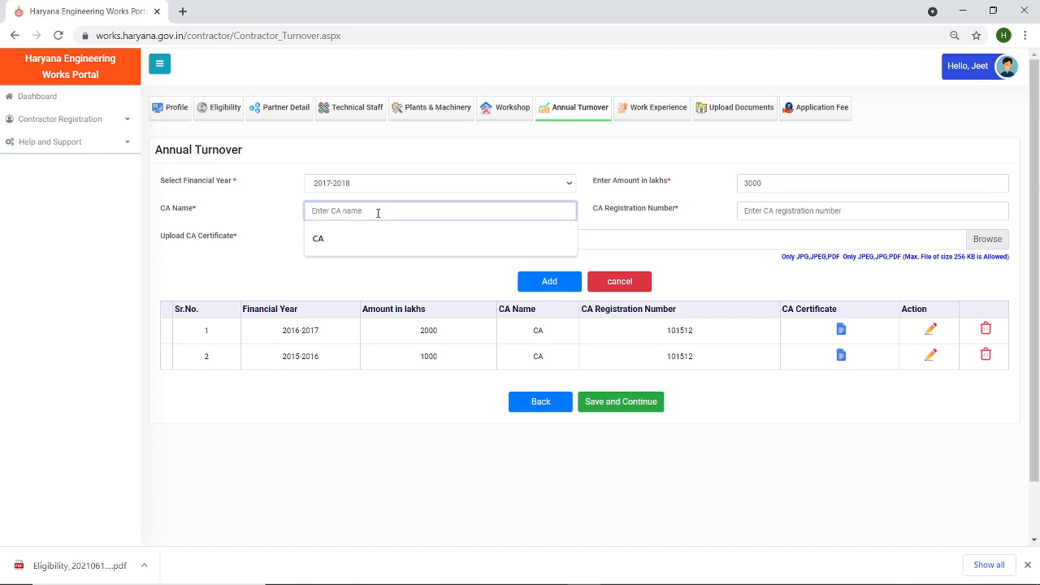
{"action": "left_click", "coordinate": [374, 241]}
{"action": "left_click", "coordinate": [785, 210]}
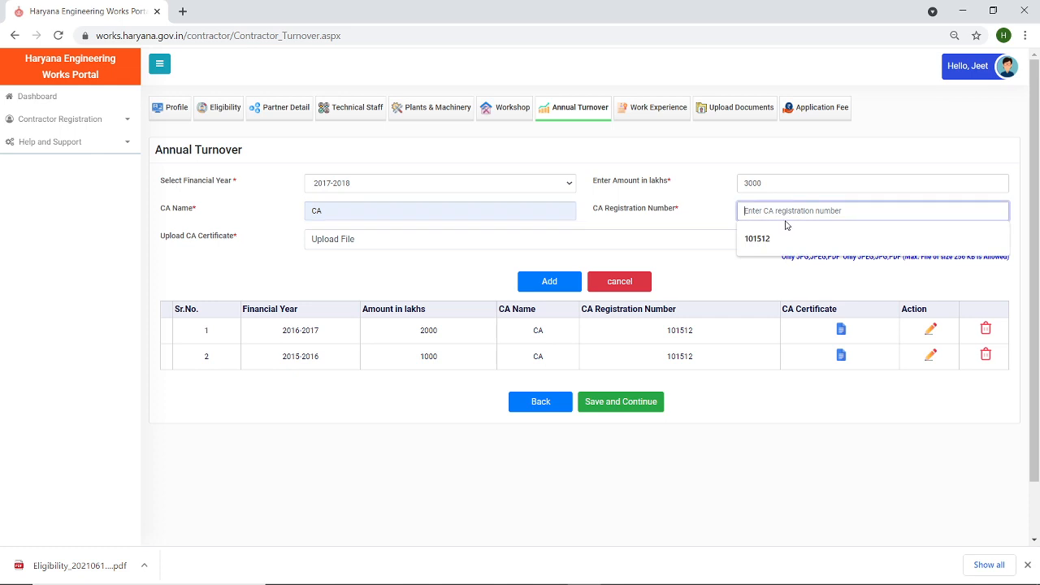
{"action": "left_click", "coordinate": [781, 237]}
- Attach Test Documents as the certificate and add the 2017-2018 turnover row
{"action": "left_click", "coordinate": [991, 239]}
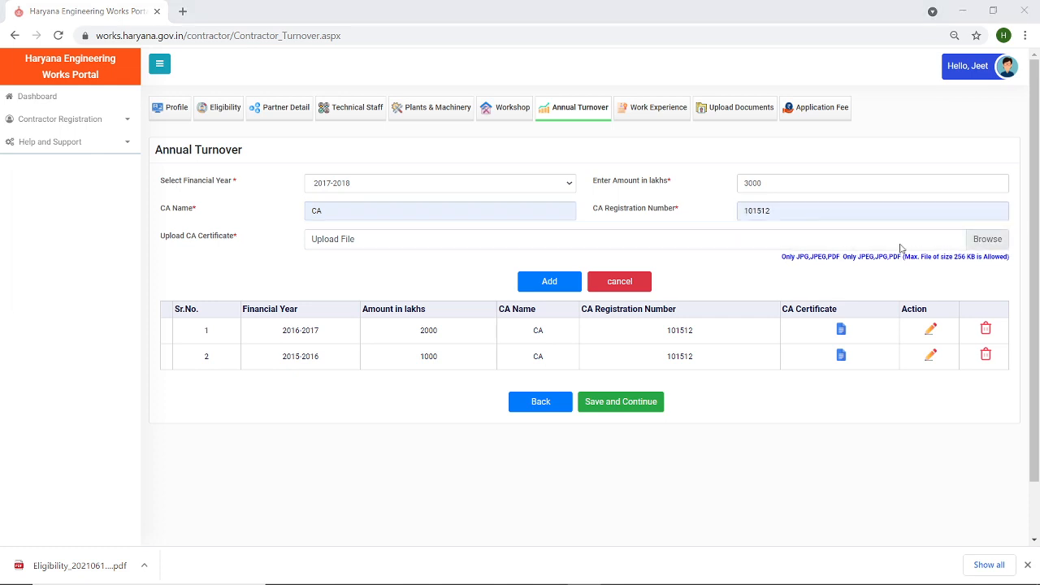
{"action": "left_click", "coordinate": [167, 128]}
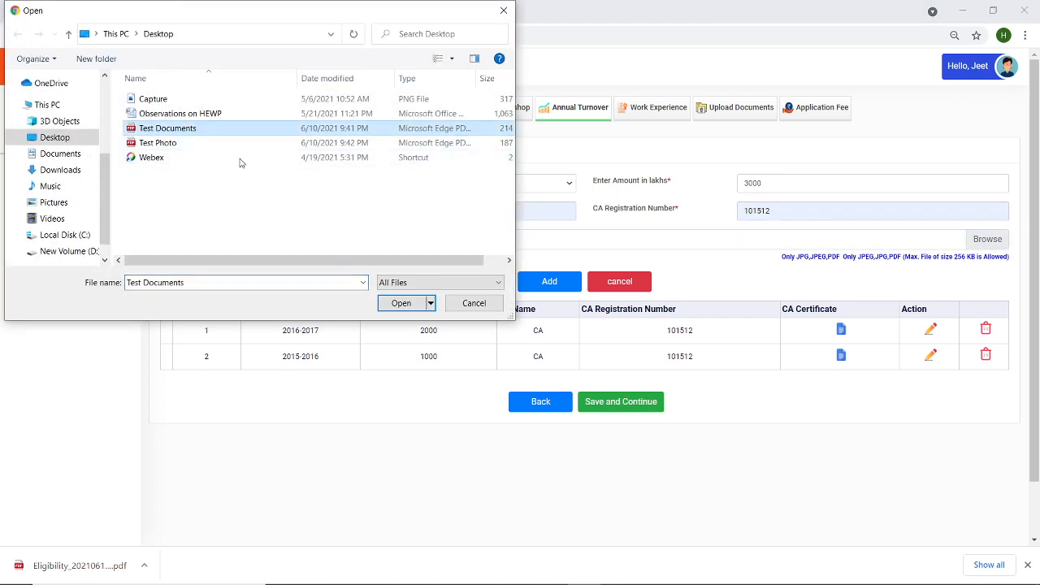
{"action": "left_click", "coordinate": [399, 302]}
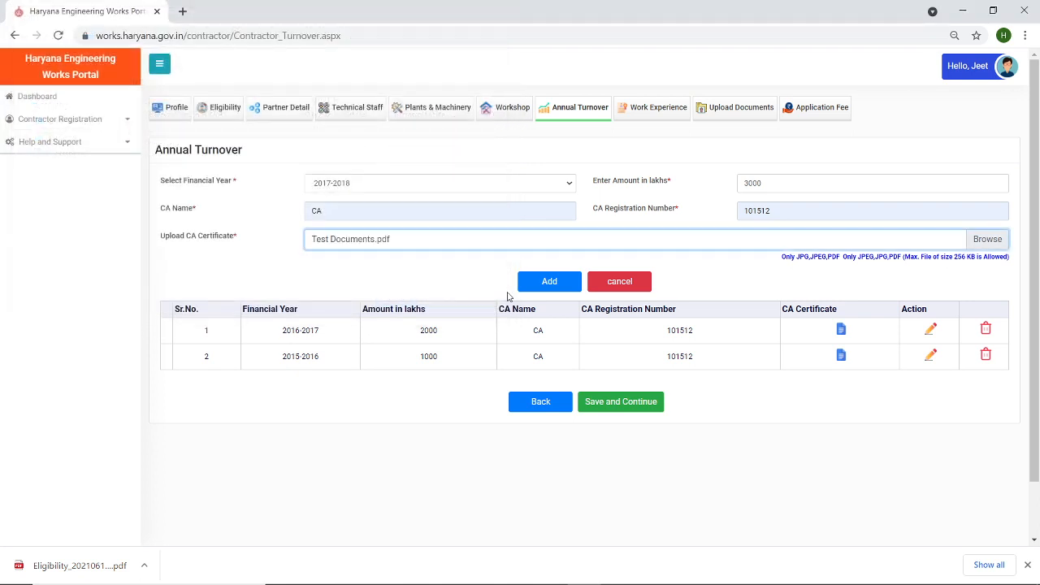
{"action": "left_click", "coordinate": [550, 284]}
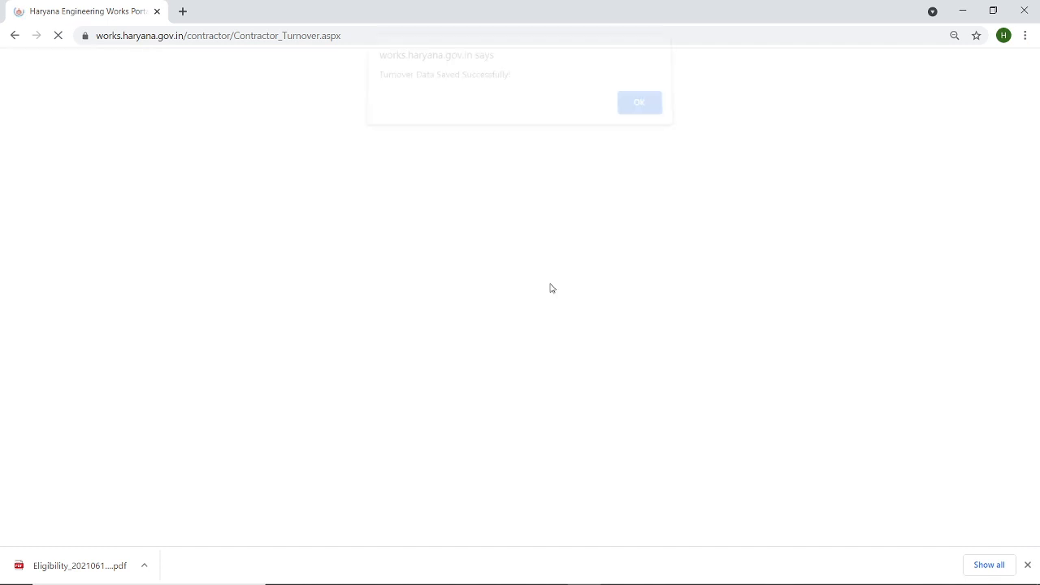
{"action": "left_click", "coordinate": [633, 113]}
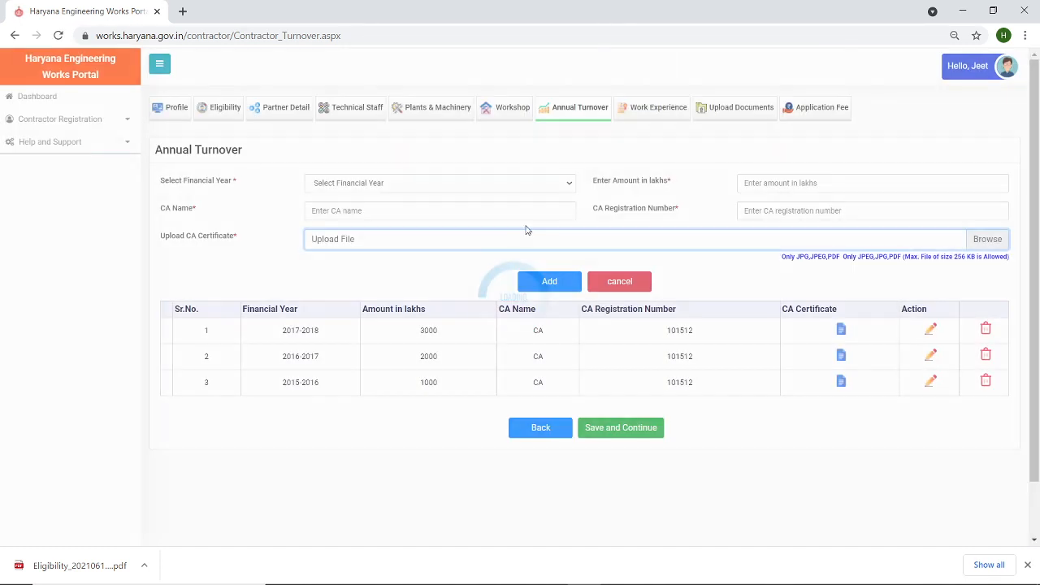
- Fill in financial year 2018-2019, 2000 lakhs, CA name CA and the saved registration number
{"action": "left_click", "coordinate": [538, 185]}
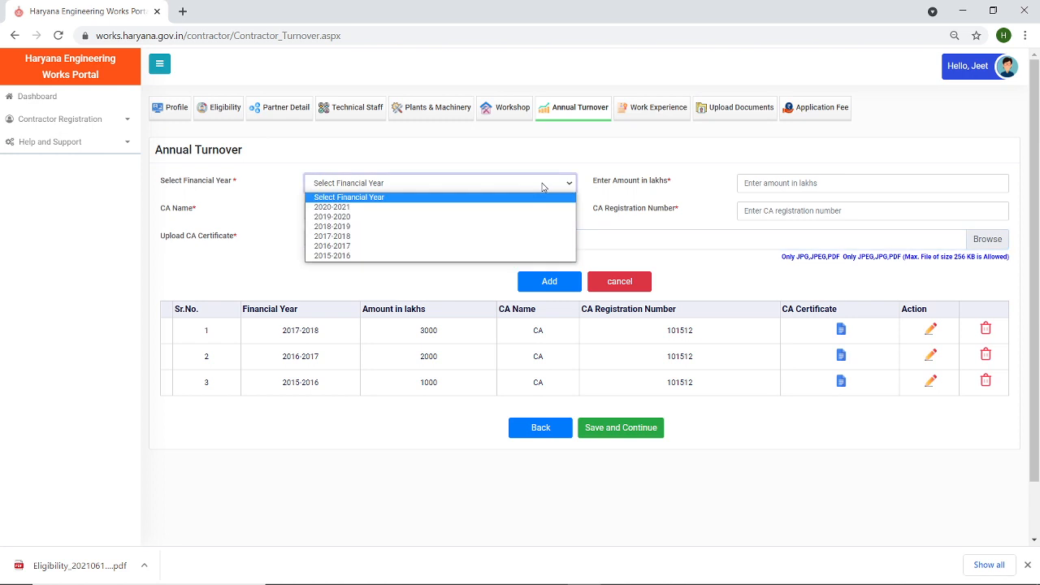
{"action": "left_click", "coordinate": [538, 227]}
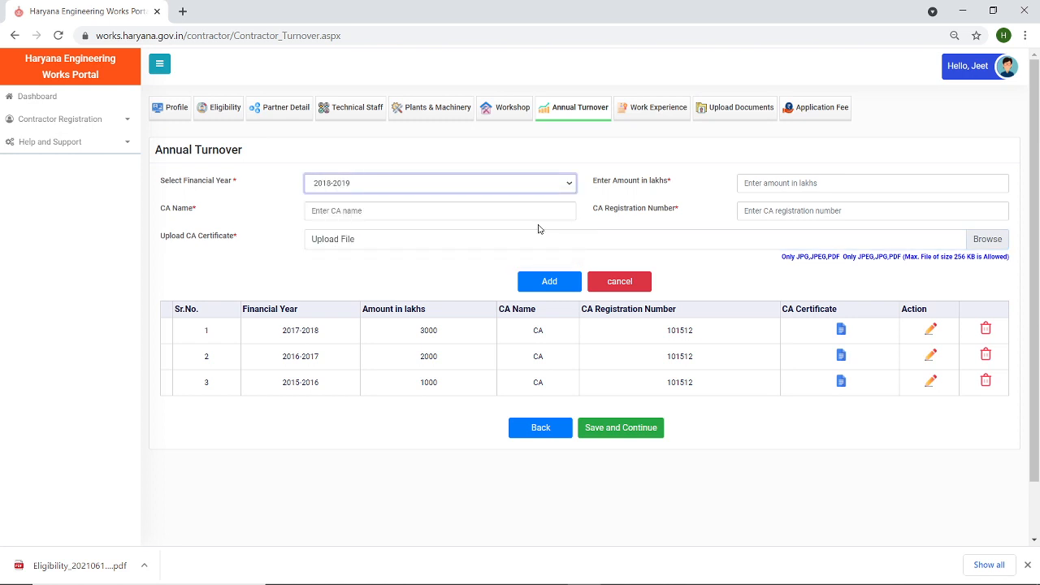
{"action": "left_click", "coordinate": [792, 182]}
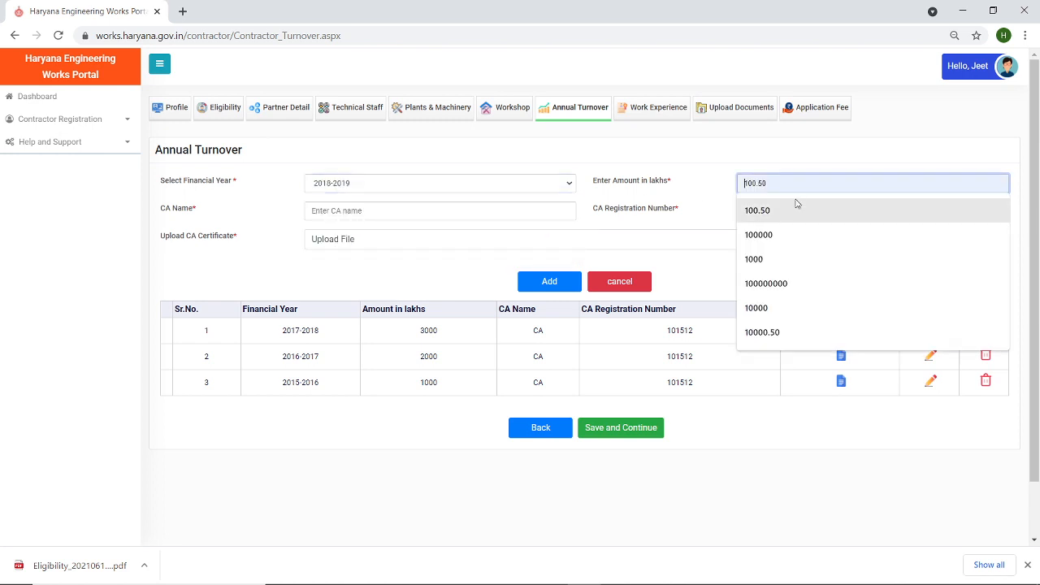
{"action": "type", "text": "2000"}
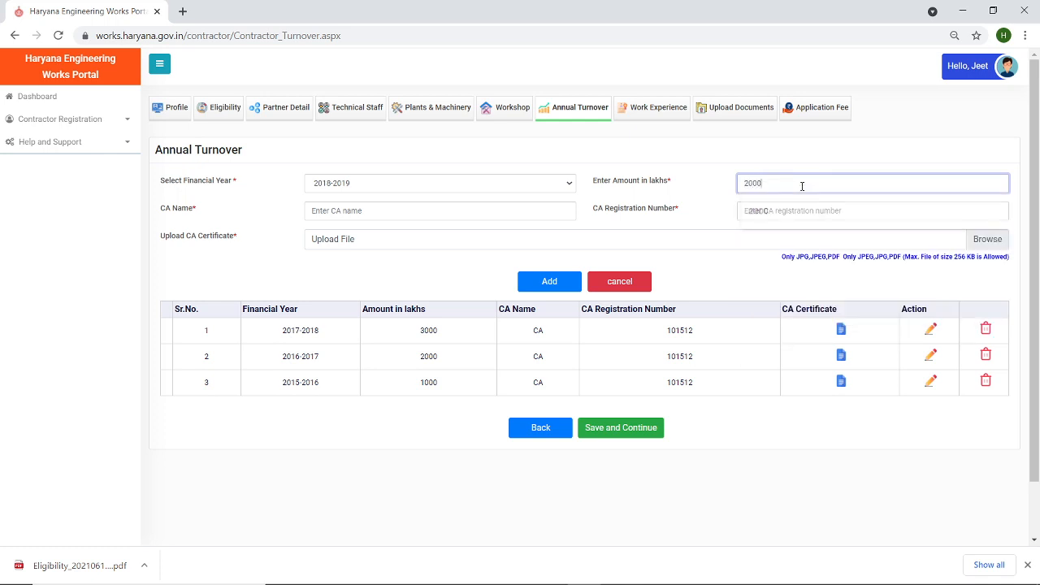
{"action": "left_click", "coordinate": [505, 210]}
{"action": "left_click", "coordinate": [492, 240]}
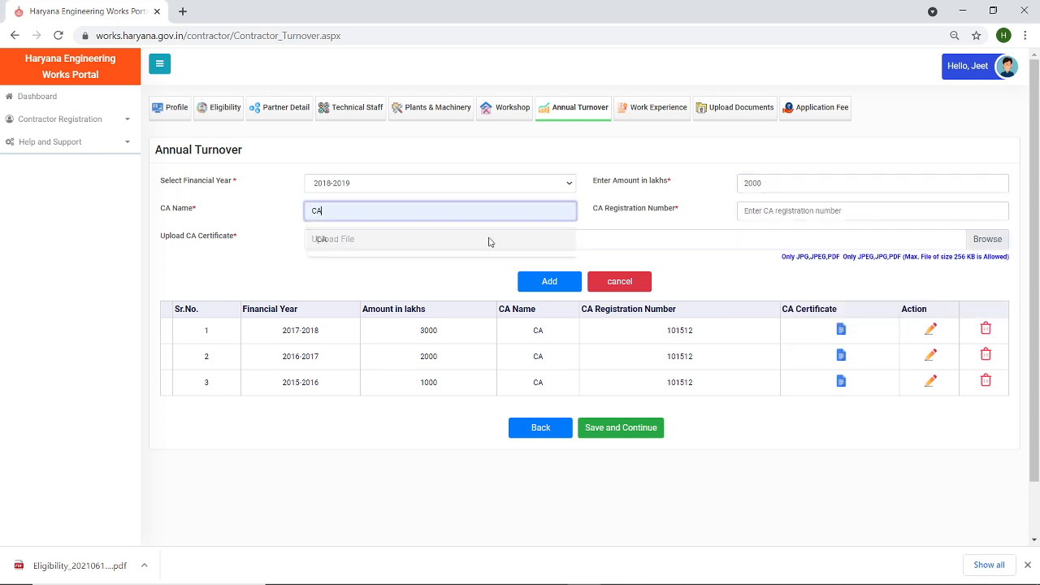
{"action": "left_click", "coordinate": [870, 211]}
{"action": "left_click", "coordinate": [854, 239]}
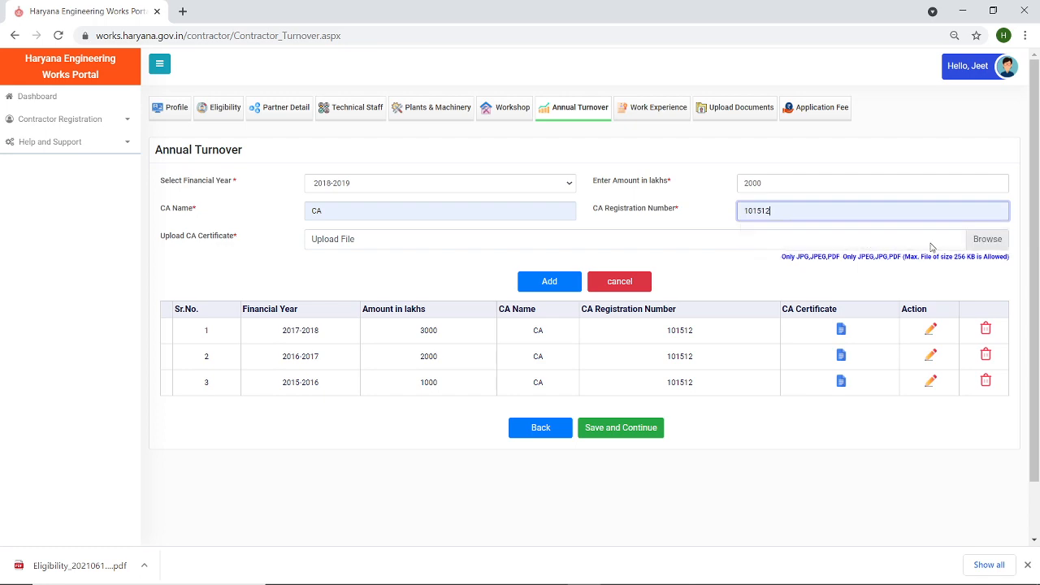
- Attach Test Documents as the certificate and add the 2018-2019 turnover row
{"action": "left_click", "coordinate": [989, 246]}
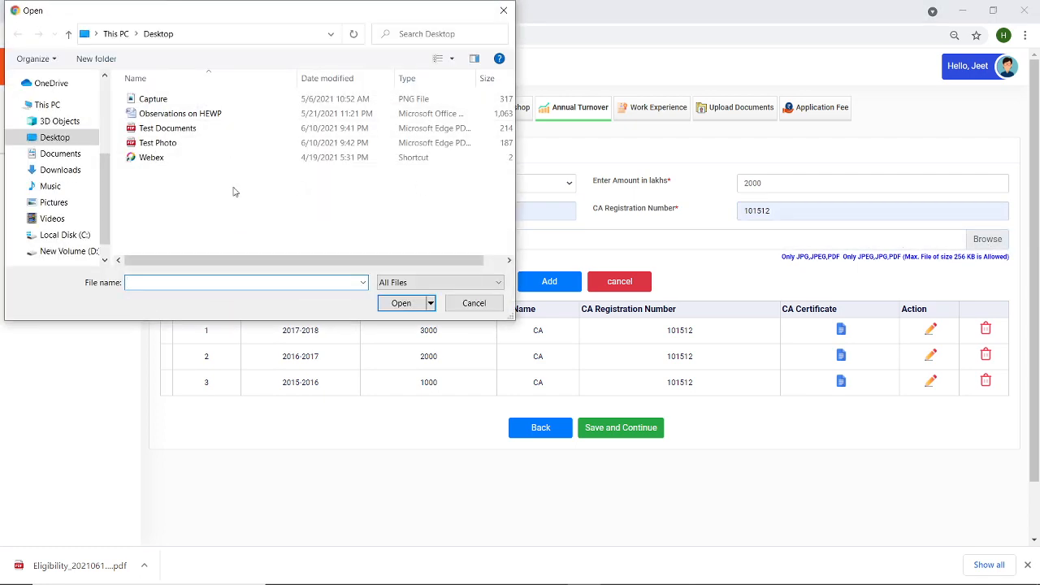
{"action": "left_click", "coordinate": [172, 130]}
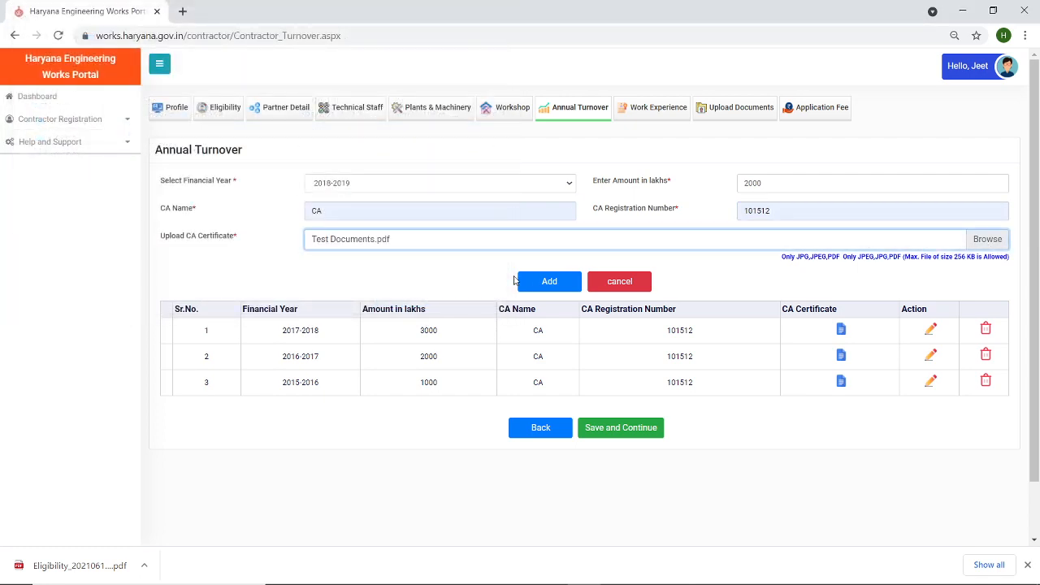
{"action": "left_click", "coordinate": [537, 284]}
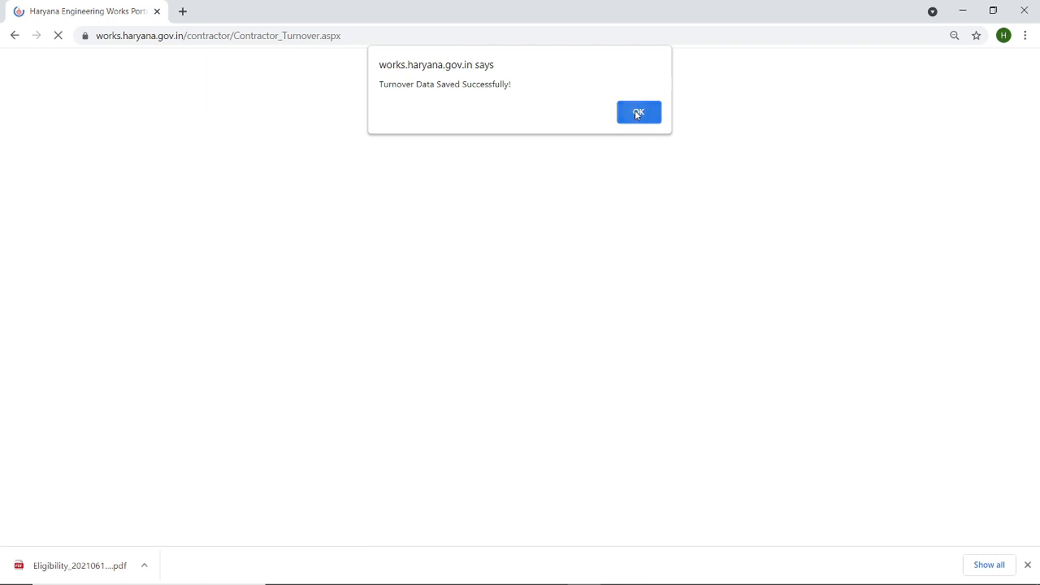
{"action": "left_click", "coordinate": [636, 114]}
- Fill in financial year 2019-2020, 2000 lakhs, CA name CA and the saved registration number
{"action": "left_click", "coordinate": [397, 183]}
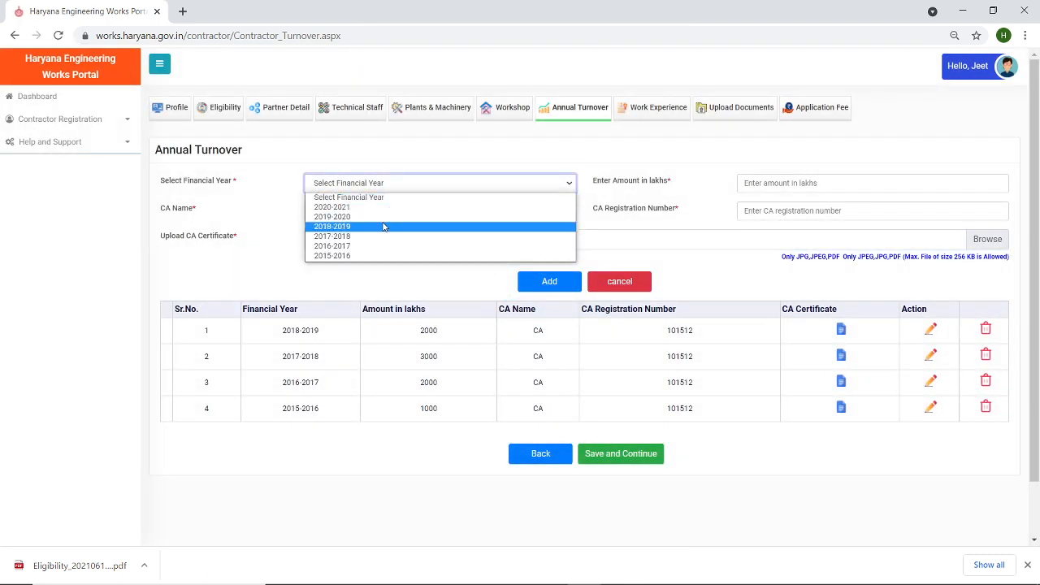
{"action": "left_click", "coordinate": [384, 216]}
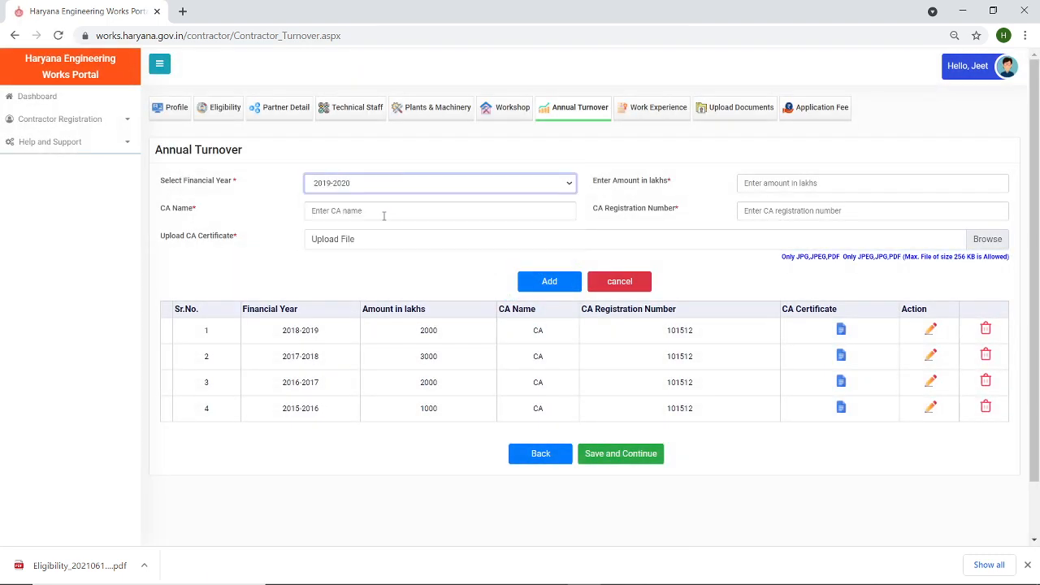
{"action": "left_click", "coordinate": [772, 184]}
{"action": "type", "text": "2000"}
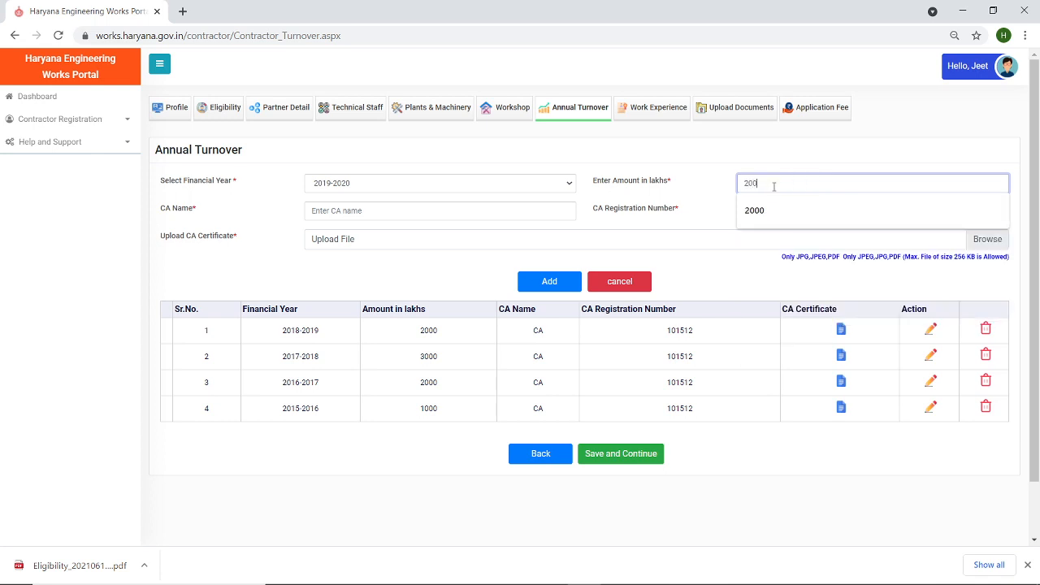
{"action": "left_click", "coordinate": [524, 213]}
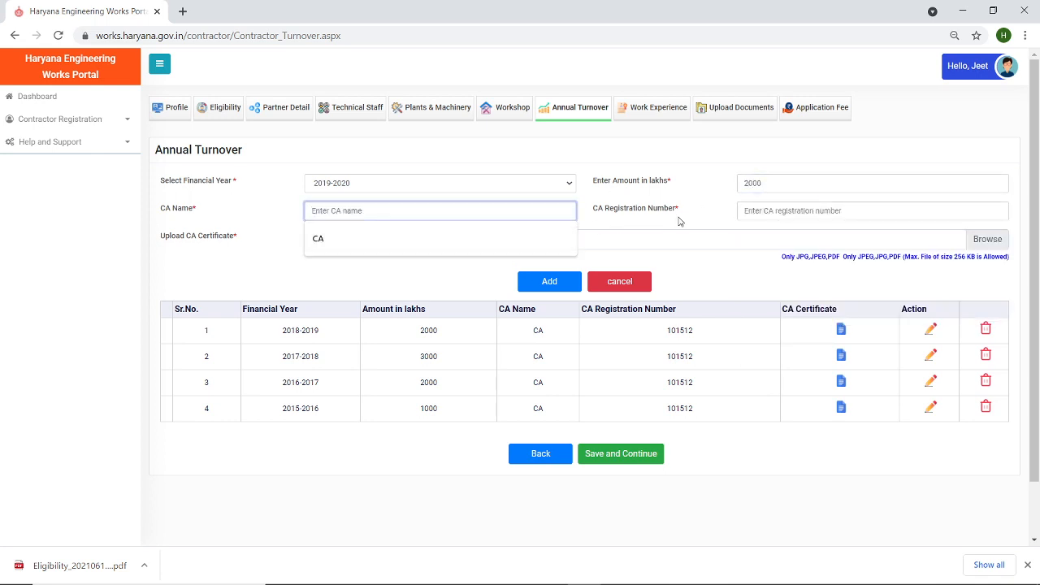
{"action": "left_click", "coordinate": [325, 241]}
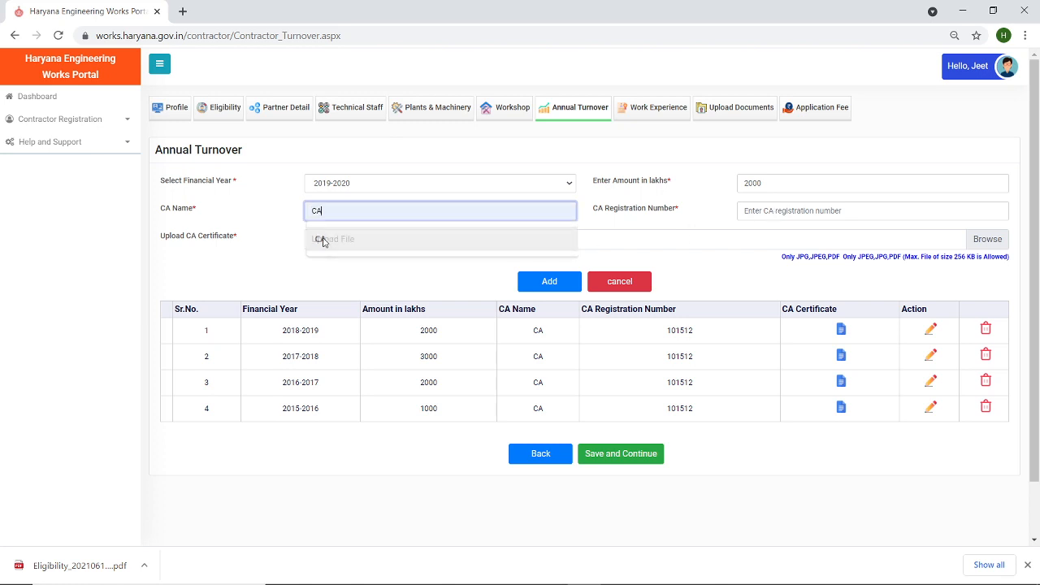
{"action": "left_click", "coordinate": [768, 211]}
{"action": "left_click", "coordinate": [770, 243]}
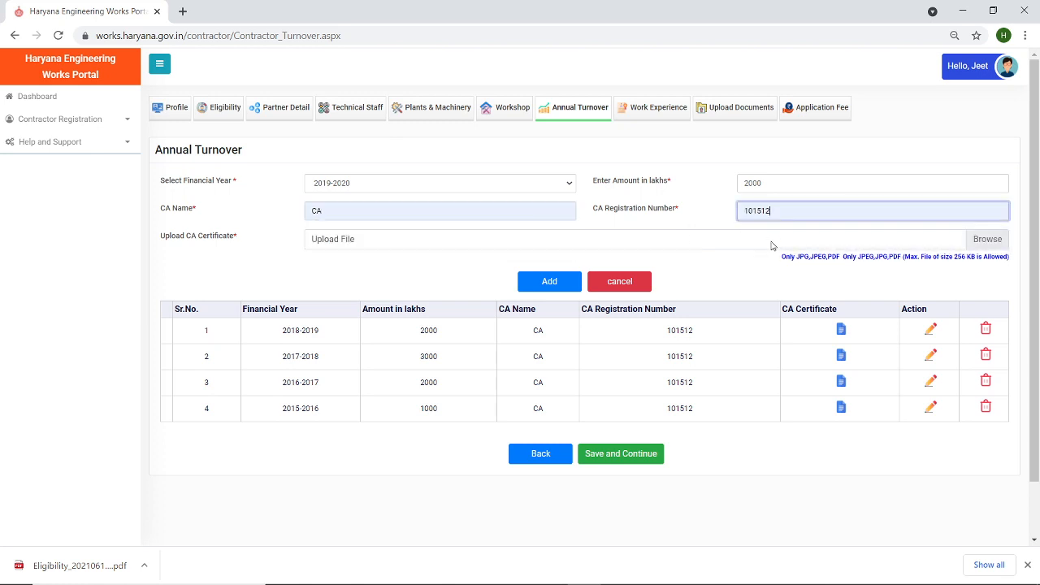
- Attach Test Documents as the certificate and add the 2019-2020 turnover row
{"action": "left_click", "coordinate": [988, 240]}
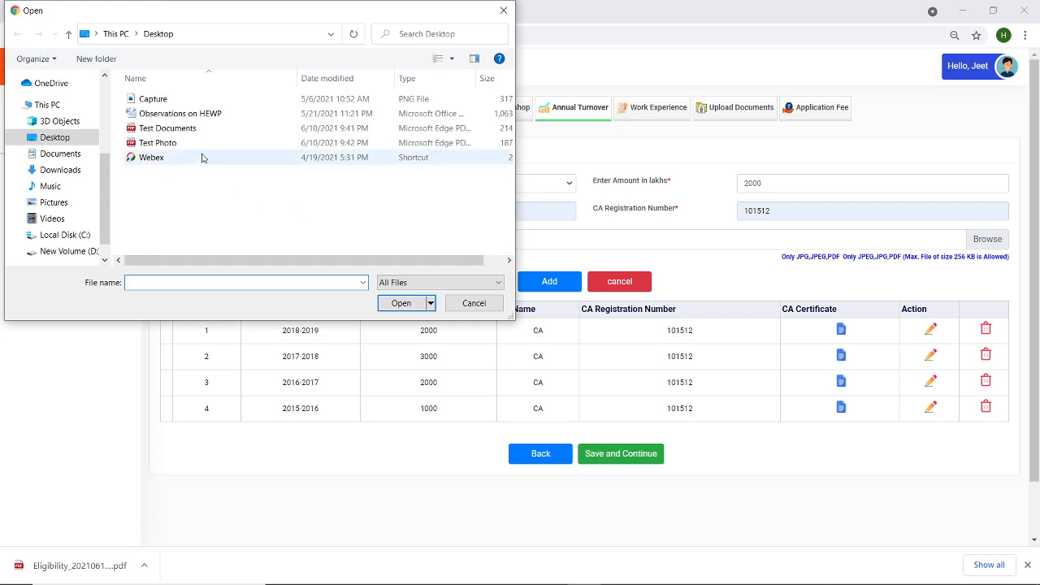
{"action": "left_click", "coordinate": [168, 128]}
{"action": "left_click", "coordinate": [401, 303]}
{"action": "left_click", "coordinate": [546, 284]}
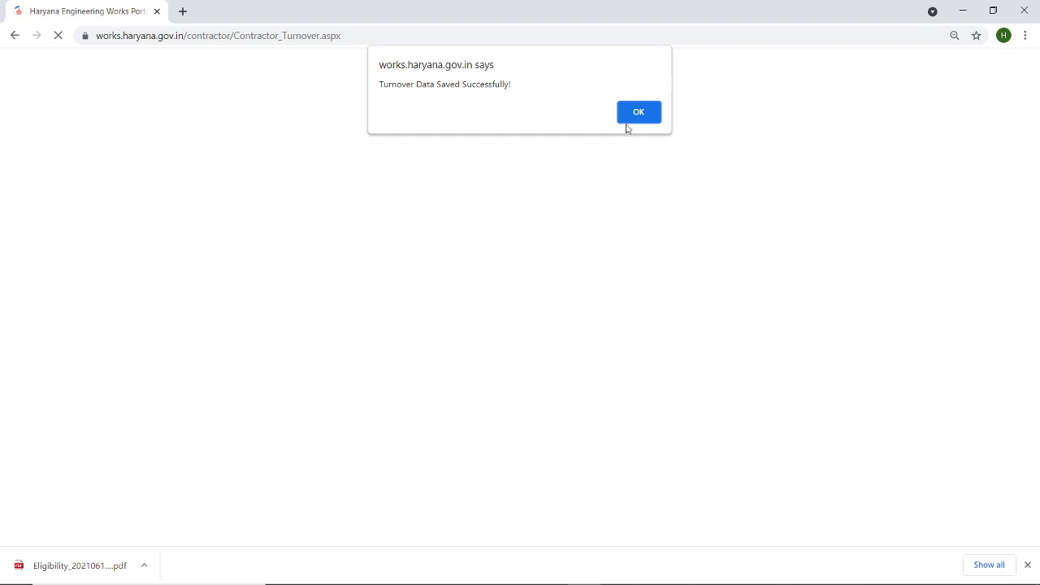
{"action": "left_click", "coordinate": [635, 118]}
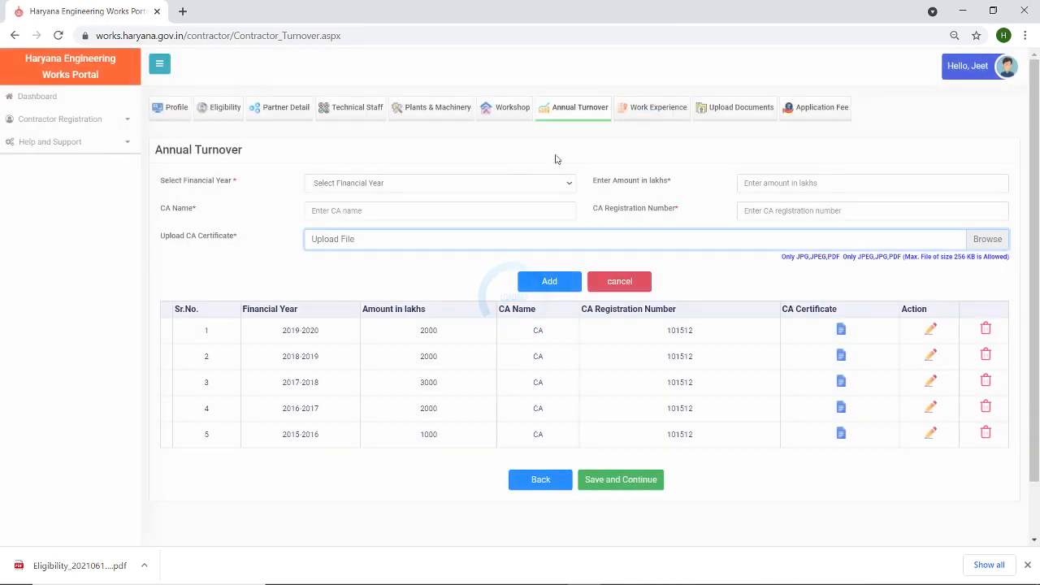
- Fill in financial year 2020-2021, 2000 lakhs, CA name CA and the saved registration number
{"action": "left_click", "coordinate": [447, 185]}
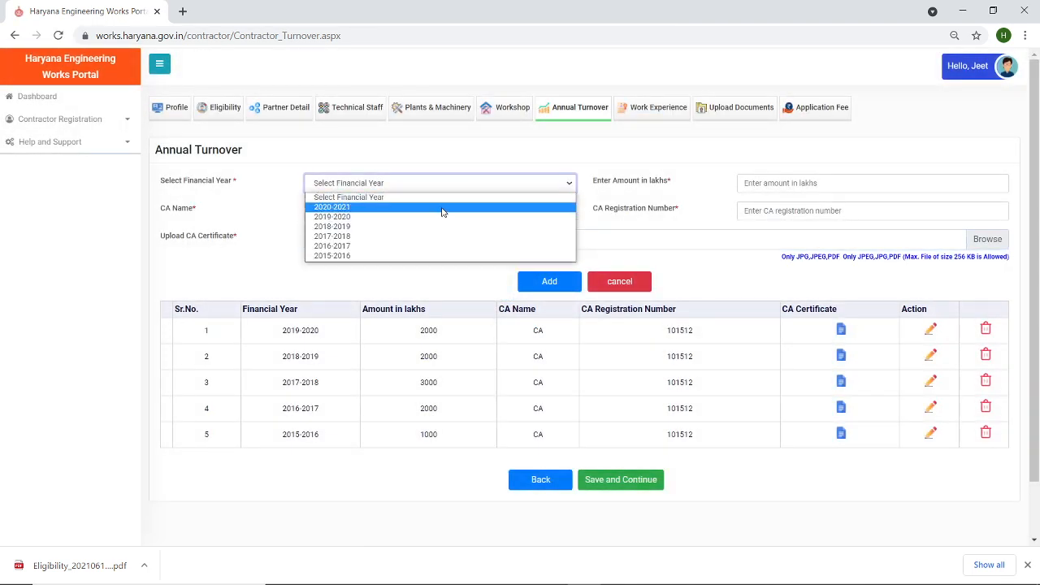
{"action": "left_click", "coordinate": [443, 208]}
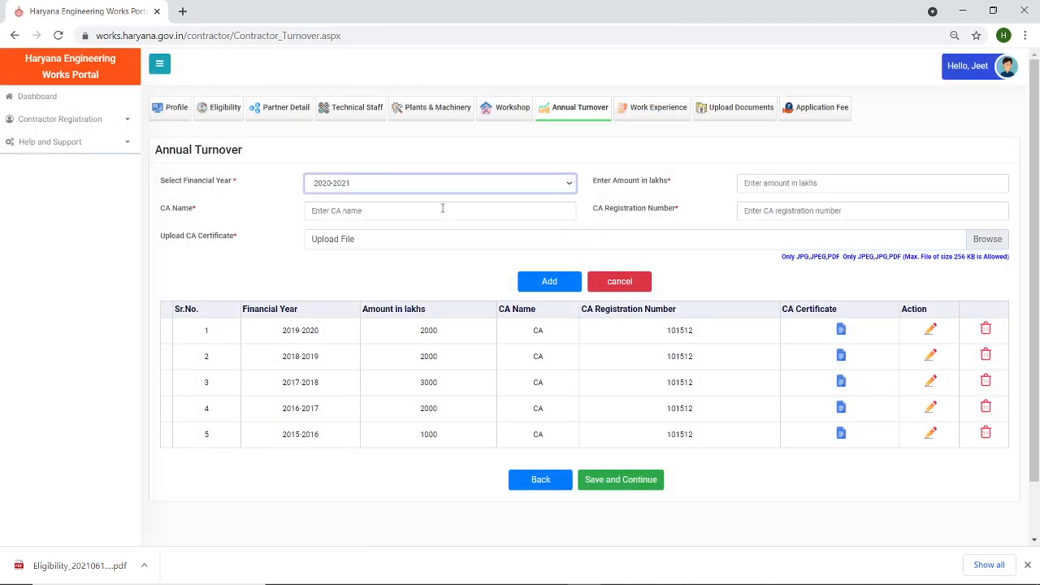
{"action": "left_click", "coordinate": [774, 189]}
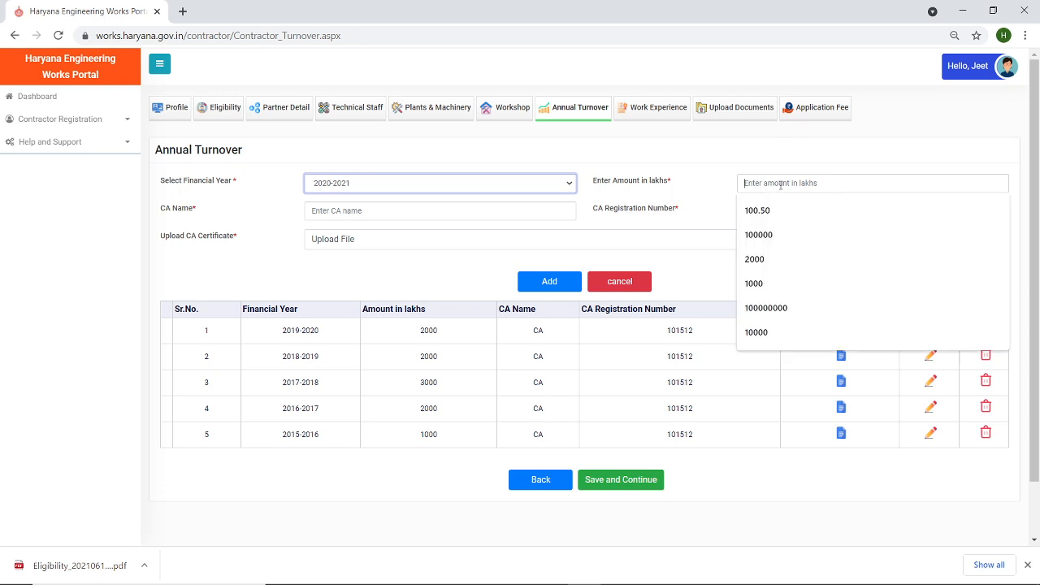
{"action": "left_click", "coordinate": [763, 260]}
{"action": "left_click", "coordinate": [430, 208]}
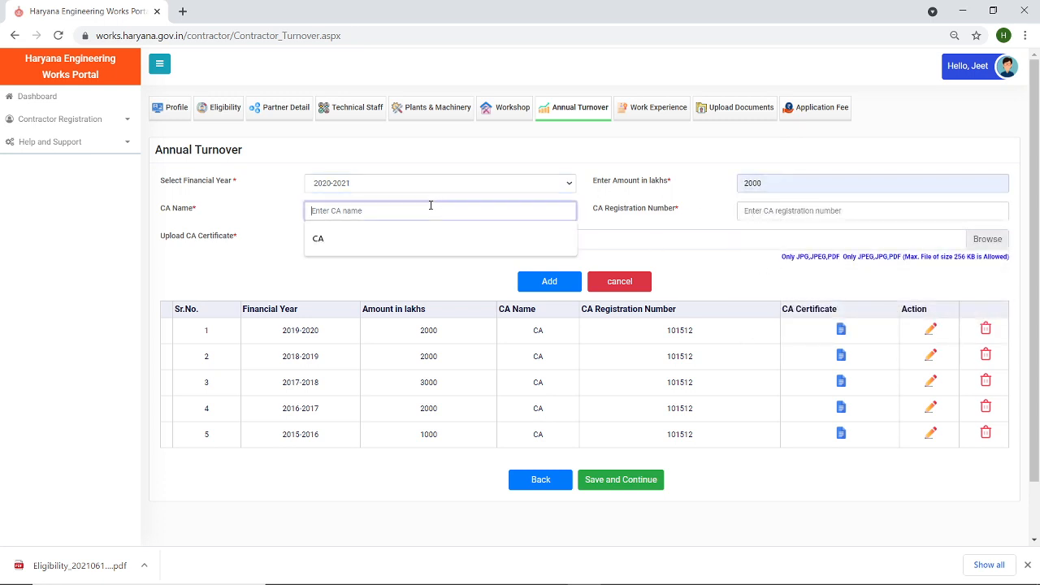
{"action": "left_click", "coordinate": [426, 239]}
{"action": "left_click", "coordinate": [792, 210]}
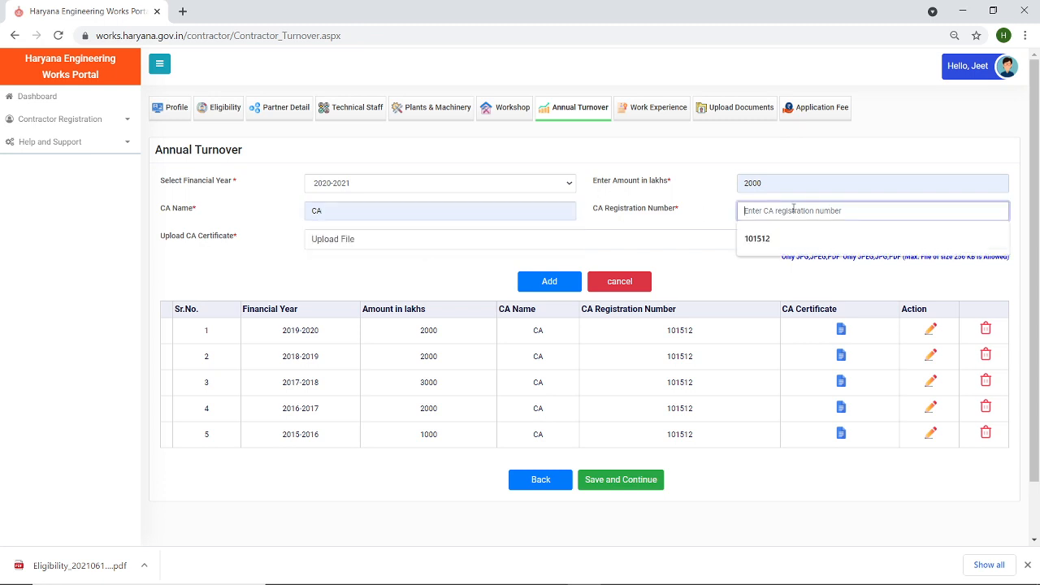
{"action": "left_click", "coordinate": [768, 242]}
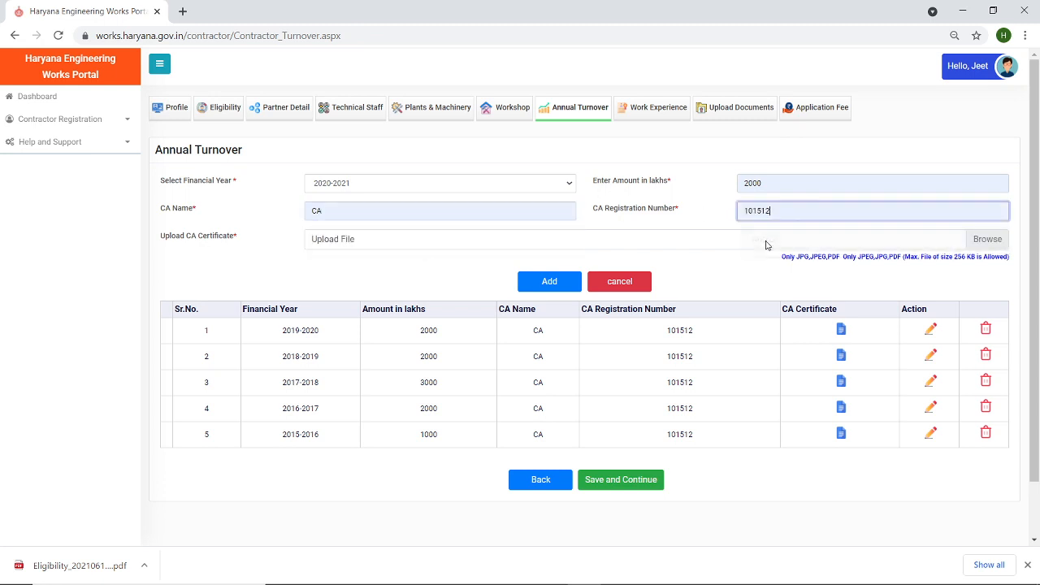
- Attach Test Documents, add the 2020-2021 row, then save and continue to Work Experience
{"action": "left_click", "coordinate": [987, 239]}
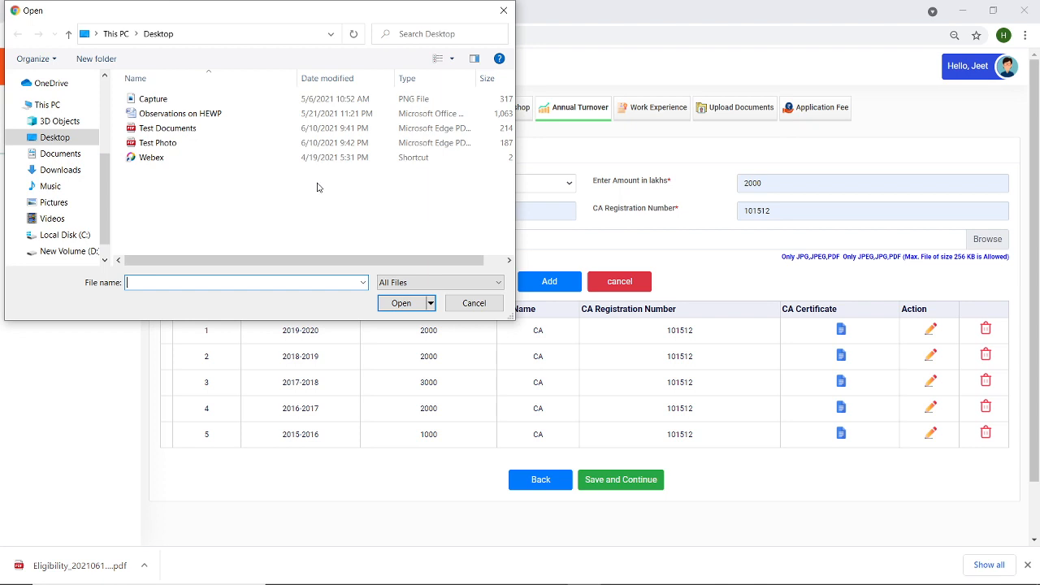
{"action": "double_click", "coordinate": [175, 132]}
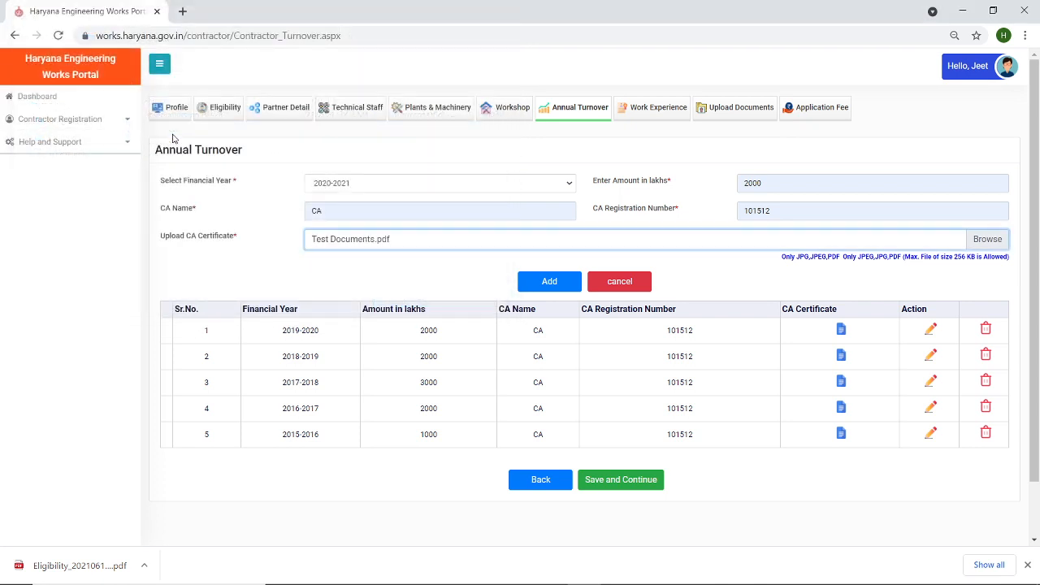
{"action": "left_click", "coordinate": [537, 282]}
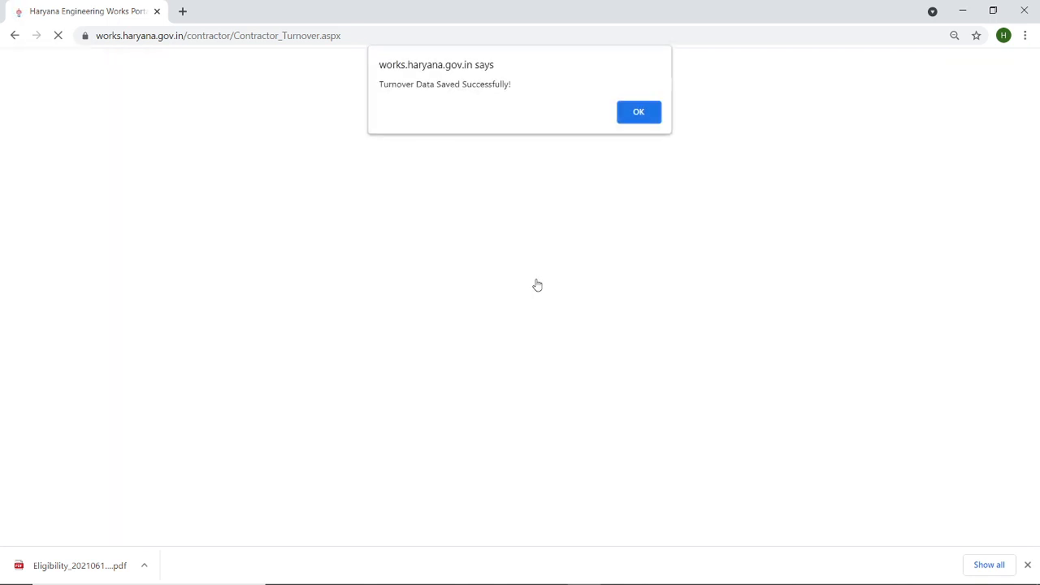
{"action": "left_click", "coordinate": [639, 112]}
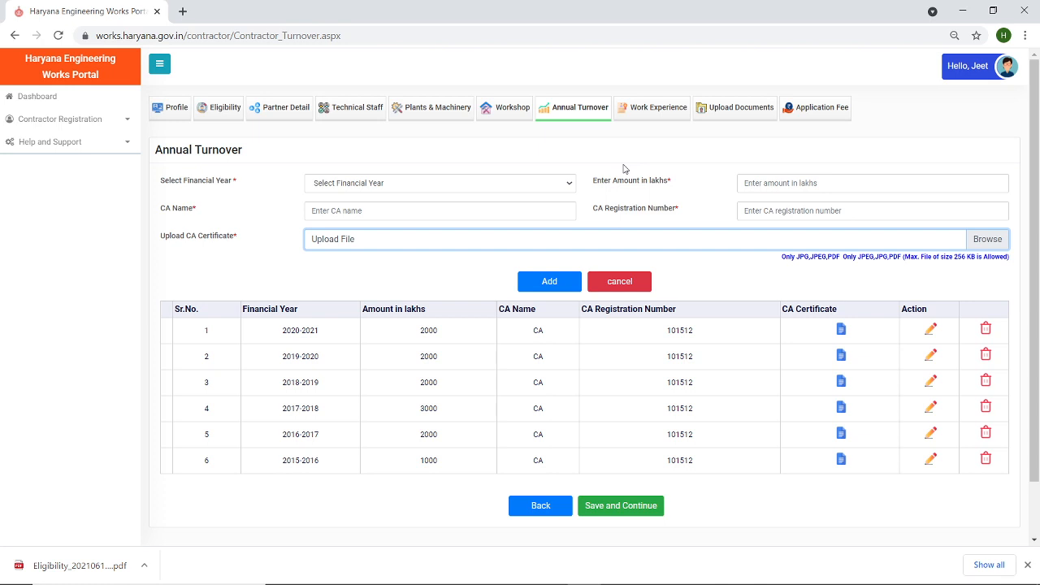
{"action": "left_click", "coordinate": [603, 506]}
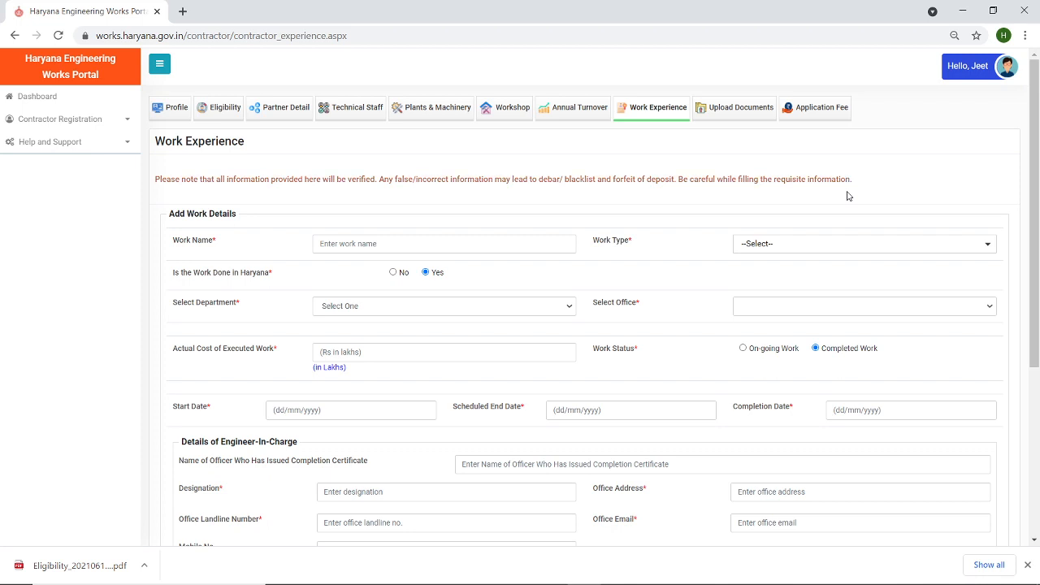
- Name the work 'Test work 1' and set its work type to Road
{"action": "left_click_drag", "start_coordinate": [1033, 138], "coordinate": [1035, 165]}
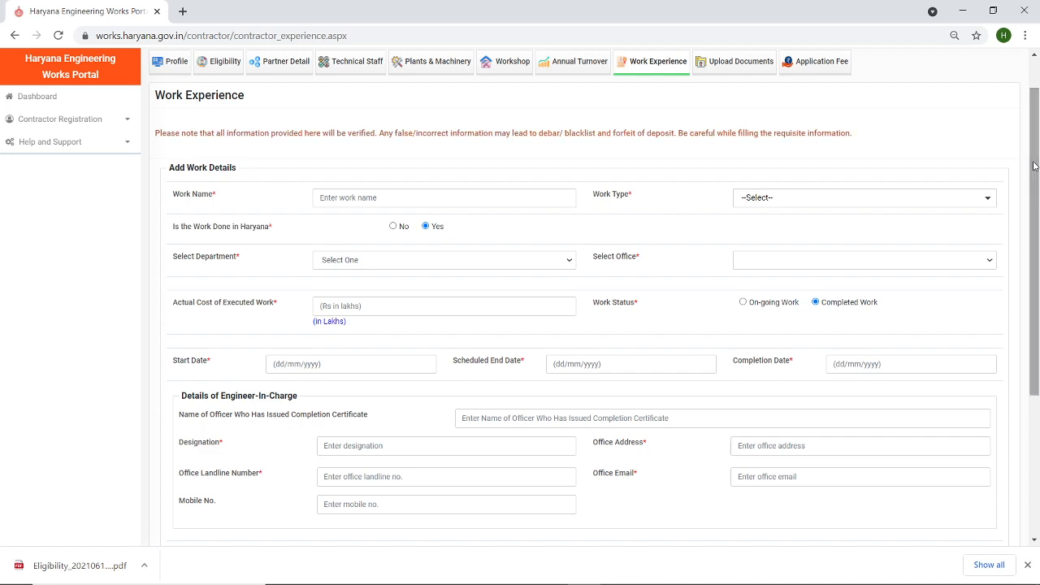
{"action": "mouse_move", "coordinate": [1033, 146]}
{"action": "left_mouse_down"}
{"action": "mouse_move", "coordinate": [1033, 290]}
{"action": "mouse_move", "coordinate": [1037, 140]}
{"action": "left_mouse_up"}
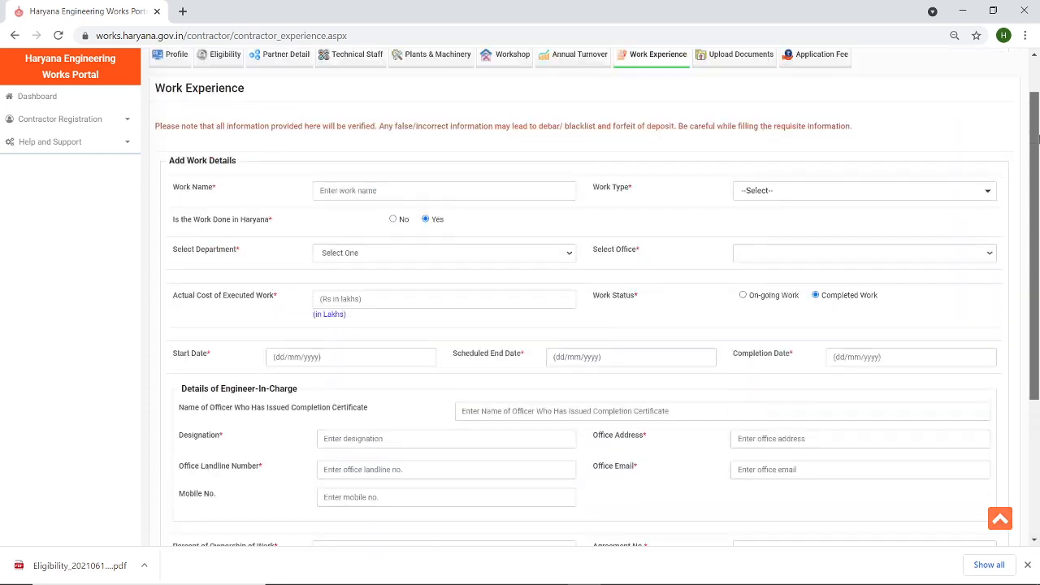
{"action": "scroll", "coordinate": [1038, 140], "scroll_direction": "up", "scroll_amount": 1}
{"action": "left_click", "coordinate": [355, 243]}
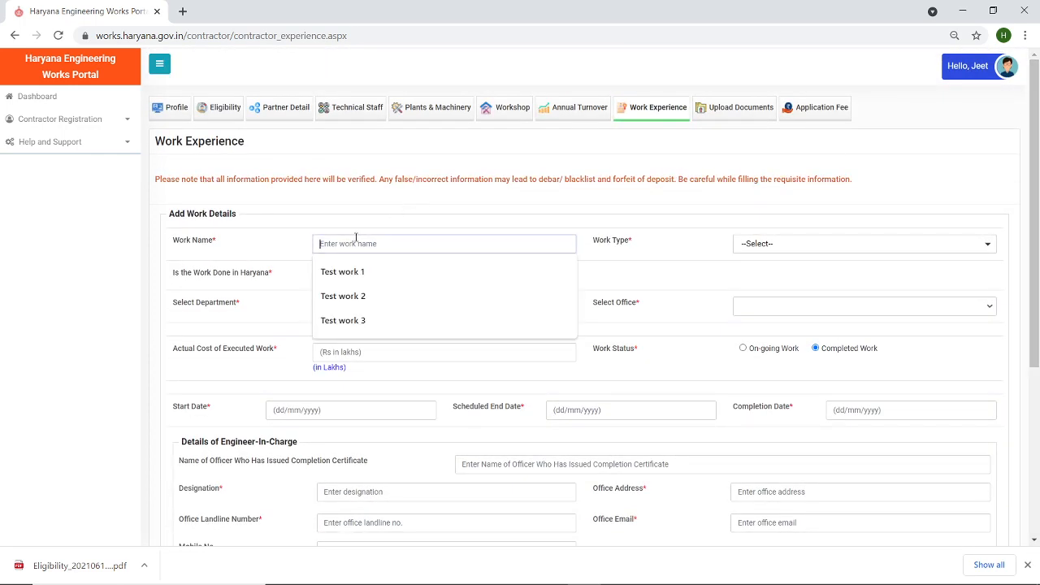
{"action": "left_click", "coordinate": [363, 276]}
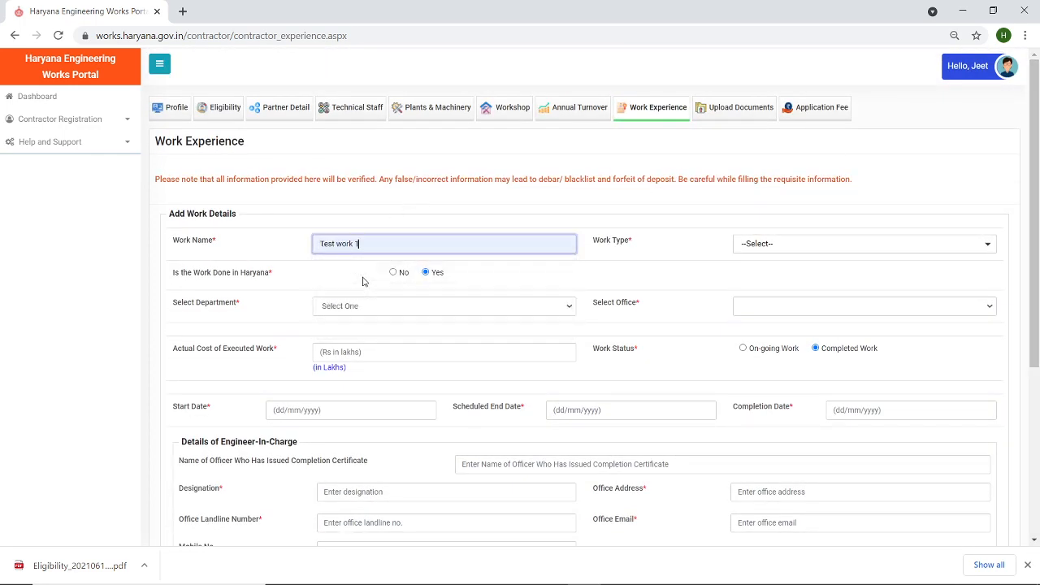
{"action": "left_click", "coordinate": [803, 250]}
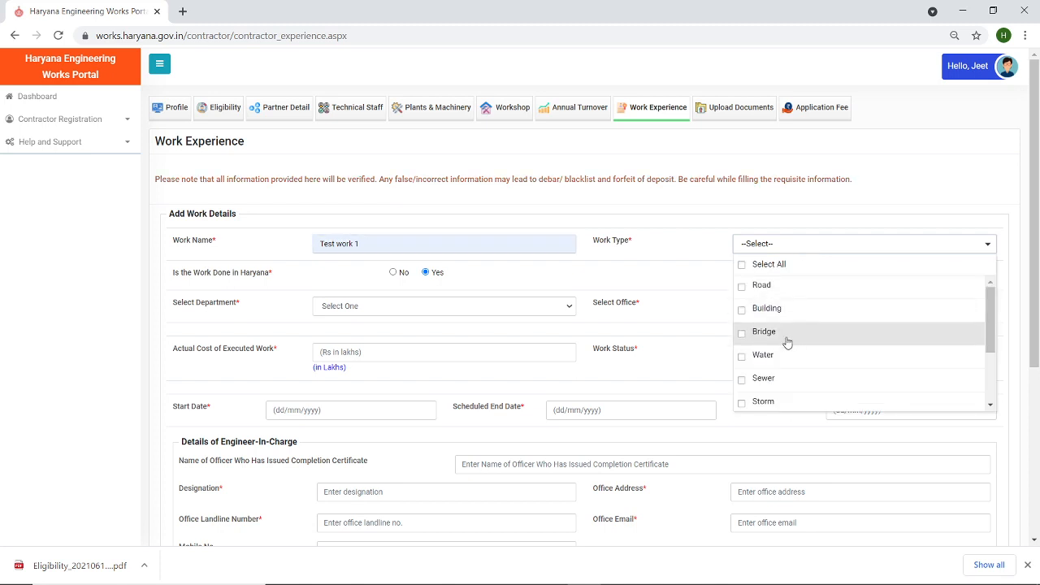
{"action": "left_click", "coordinate": [742, 287]}
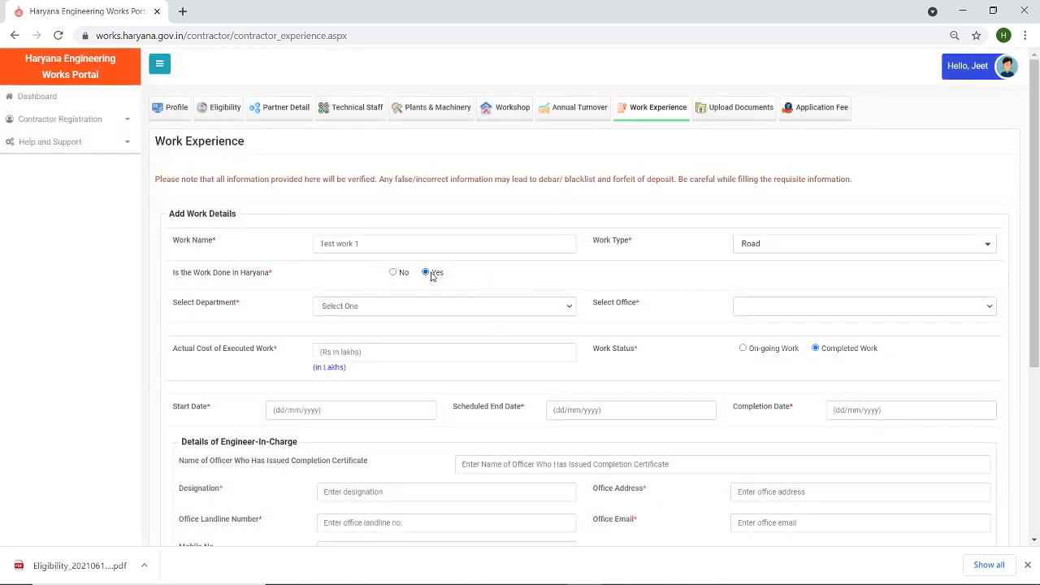
- Select department HSIIDC and office HSIIDC Sohna Estates (HSIIDC Gurugram)
{"action": "left_click", "coordinate": [429, 307]}
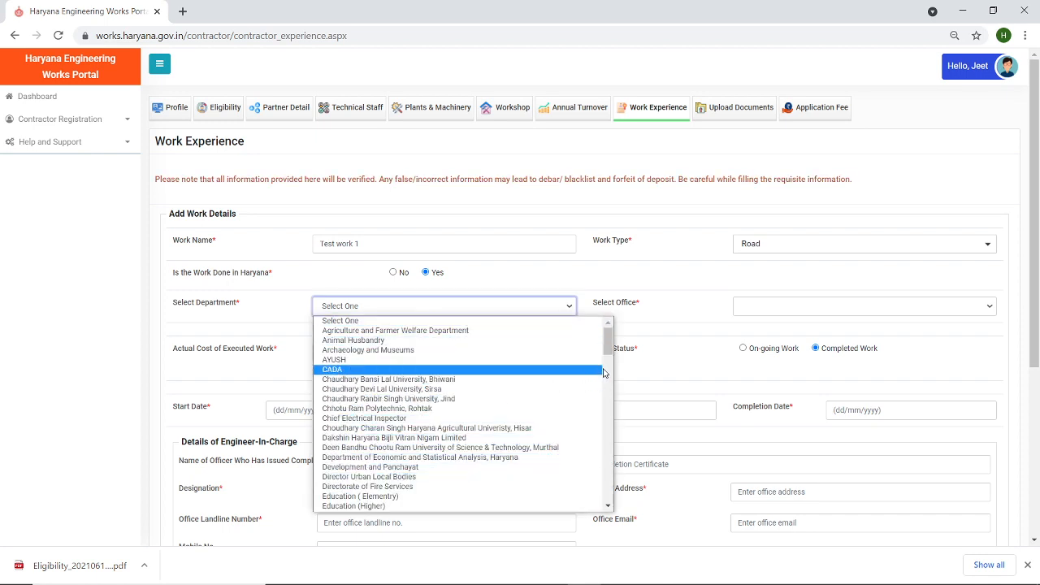
{"action": "left_click_drag", "start_coordinate": [610, 347], "coordinate": [612, 437]}
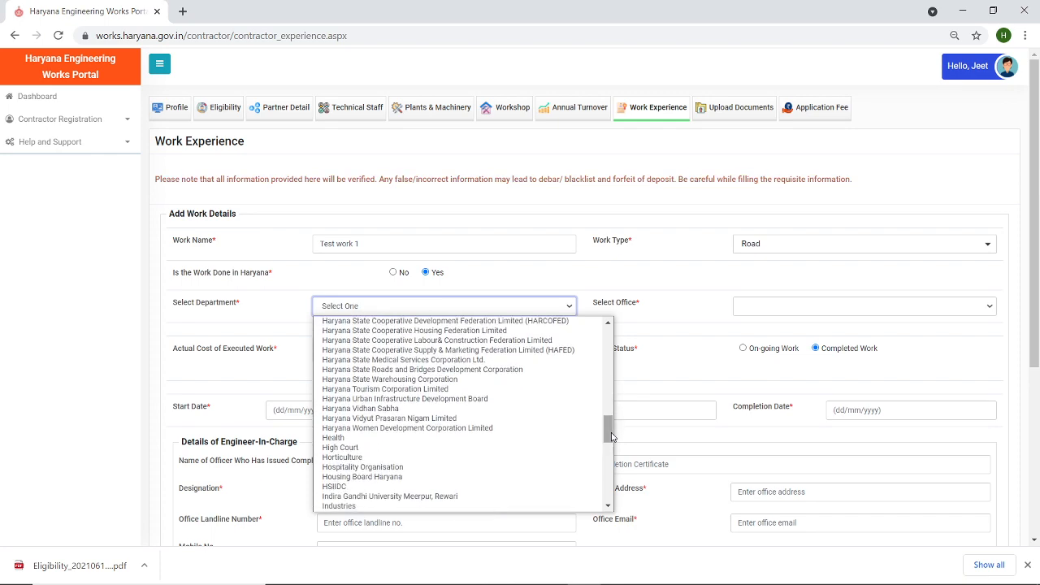
{"action": "left_click", "coordinate": [390, 488]}
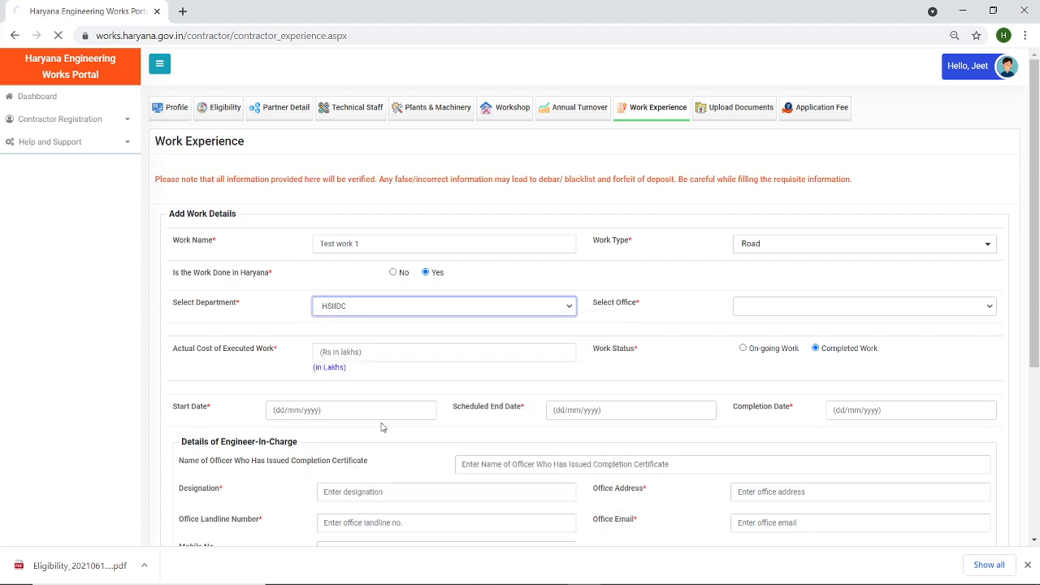
{"action": "left_click", "coordinate": [783, 308]}
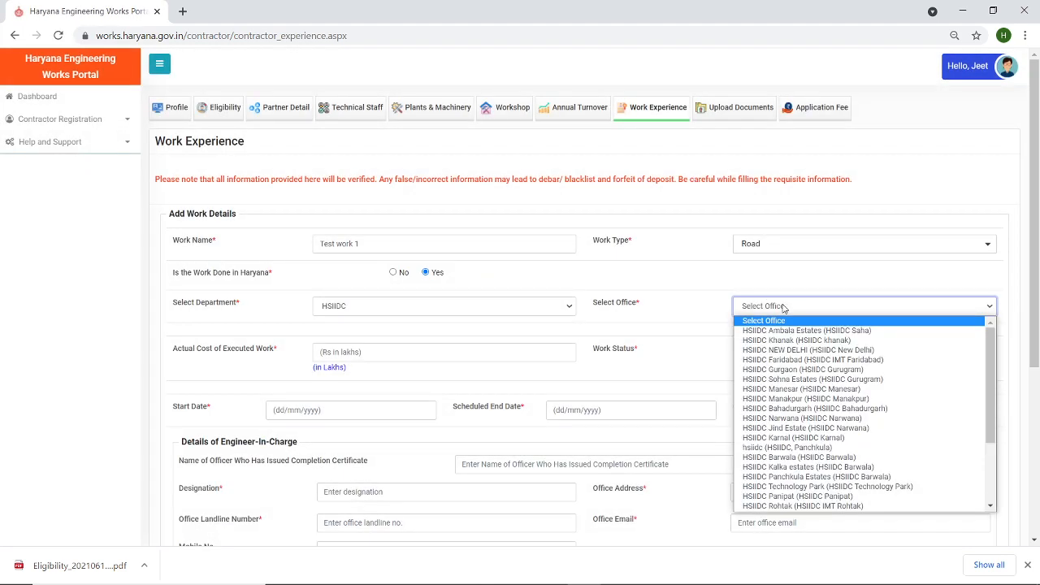
{"action": "left_click", "coordinate": [795, 379]}
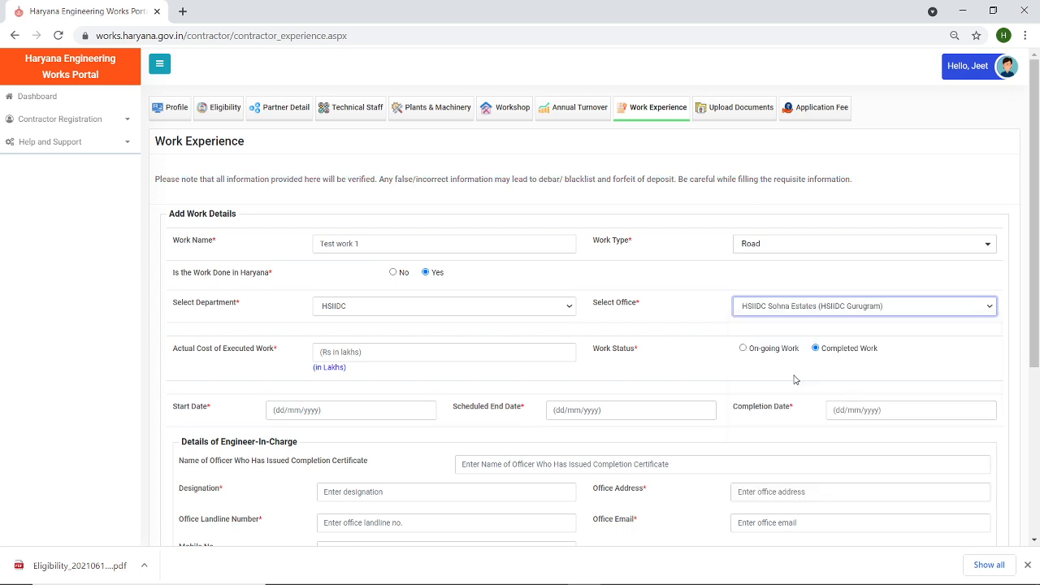
{"action": "left_click", "coordinate": [441, 350]}
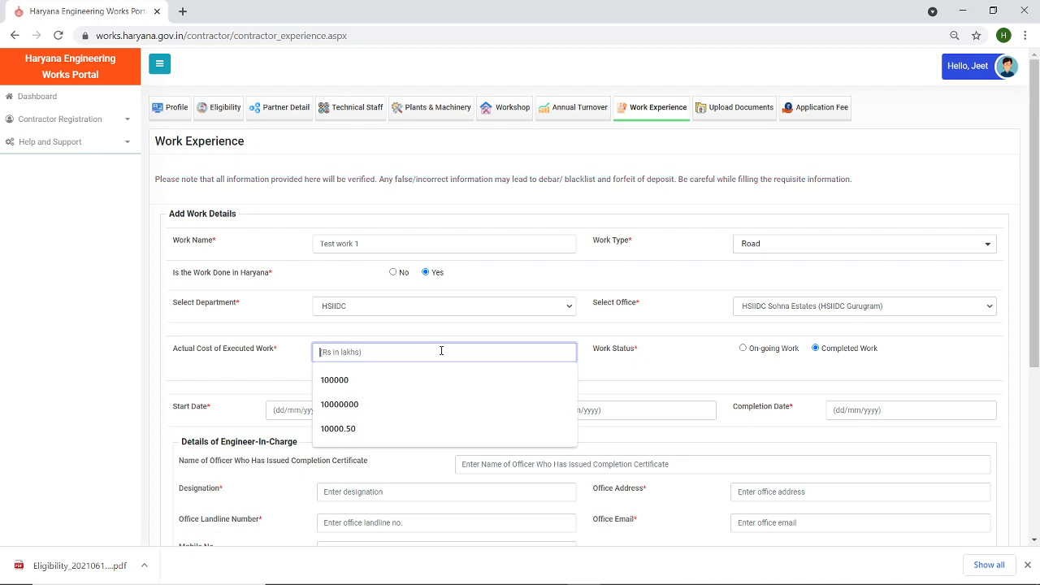
- Enter 1000 lakhs as the actual cost of executed work
{"action": "type", "text": "100000"}
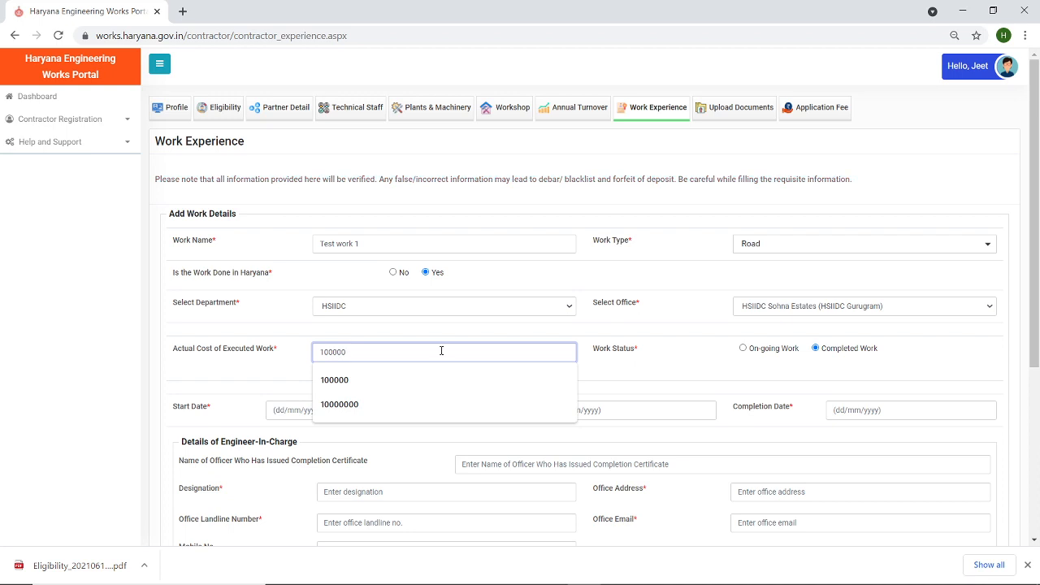
{"action": "left_click", "coordinate": [287, 373]}
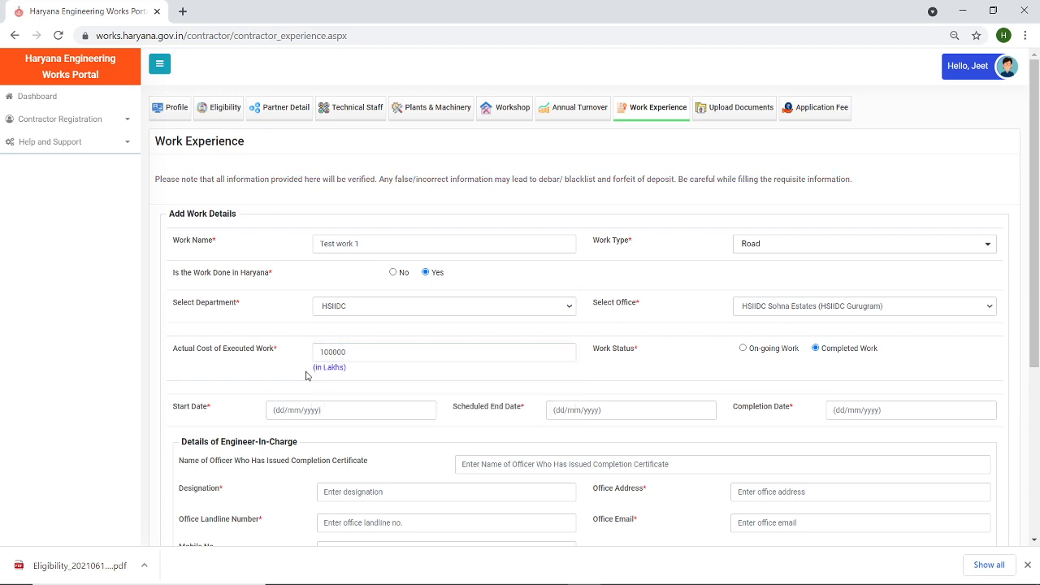
{"action": "left_click", "coordinate": [348, 353]}
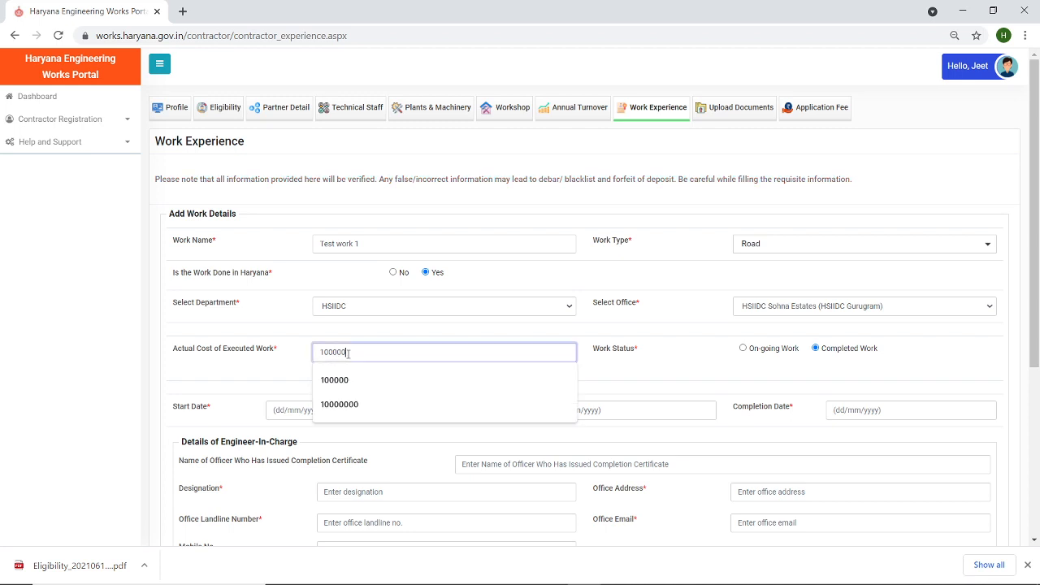
{"action": "key", "text": "BackSpace"}
{"action": "key", "text": "BackSpace"}
{"action": "key", "text": "BackSpace"}
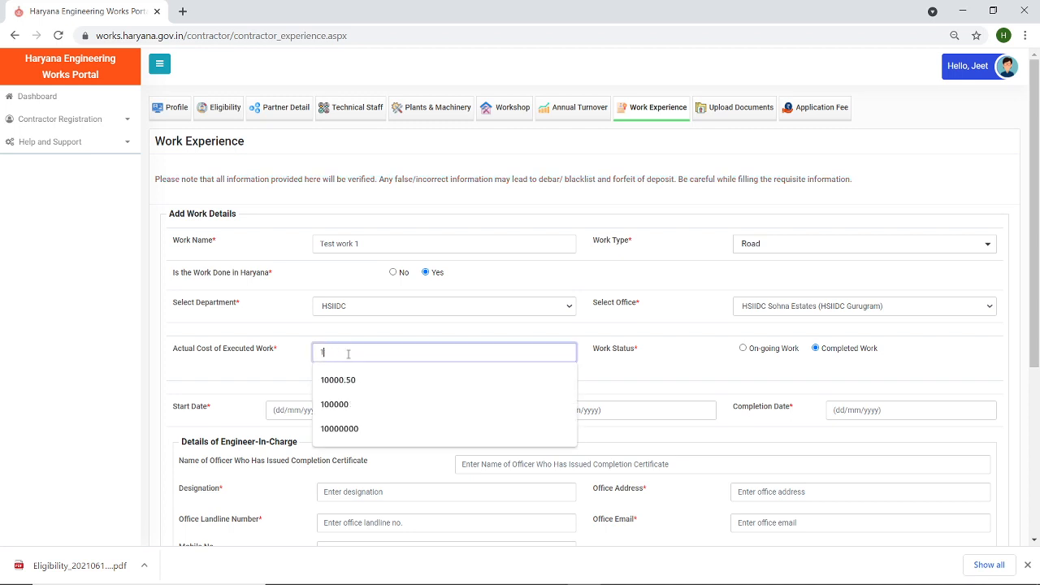
{"action": "left_click", "coordinate": [263, 383]}
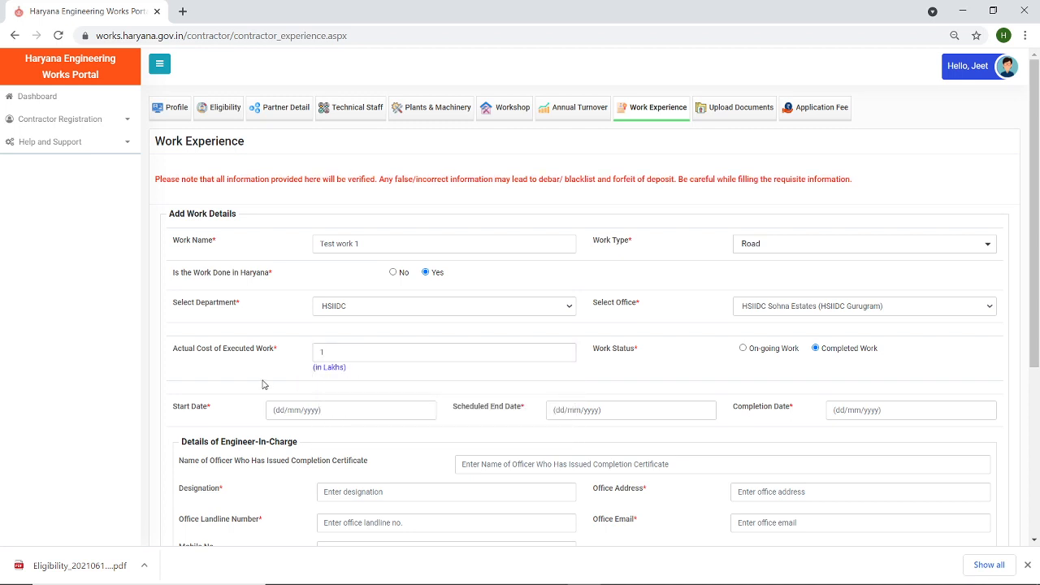
{"action": "left_click", "coordinate": [329, 352]}
{"action": "type", "text": "0000"}
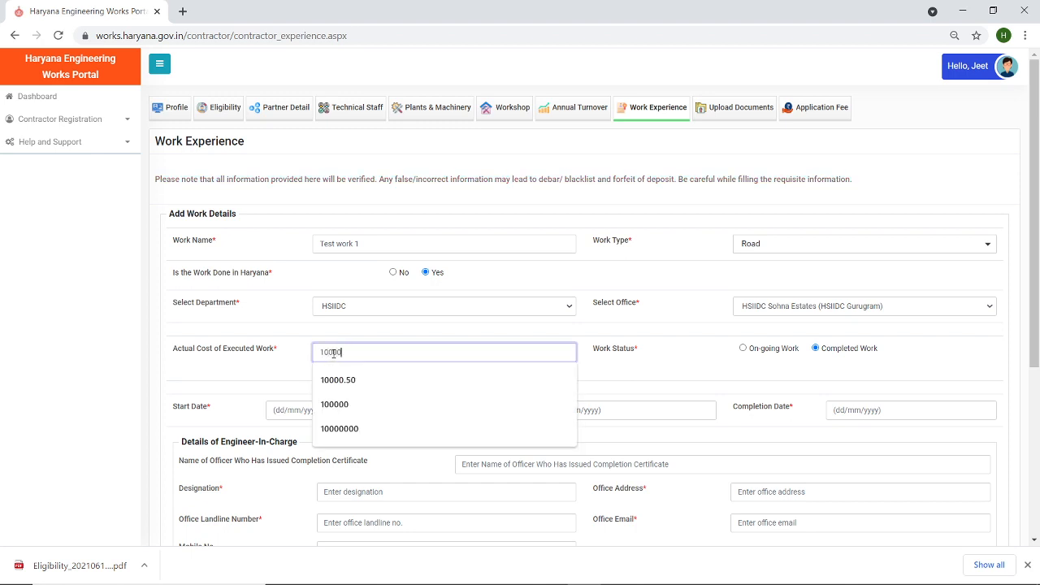
{"action": "key", "text": "BackSpace"}
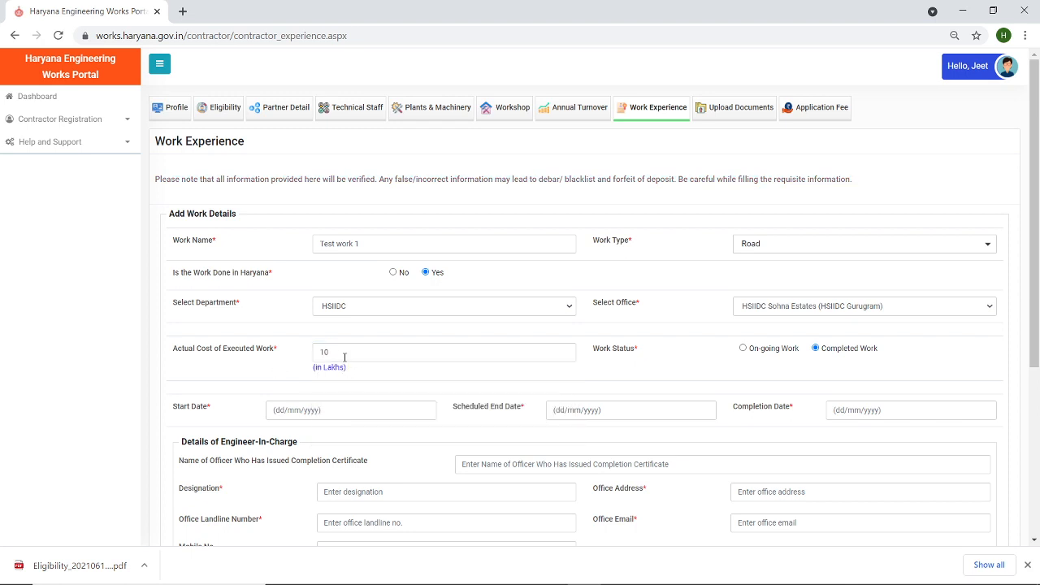
{"action": "left_click", "coordinate": [341, 353]}
{"action": "type", "text": "00"}
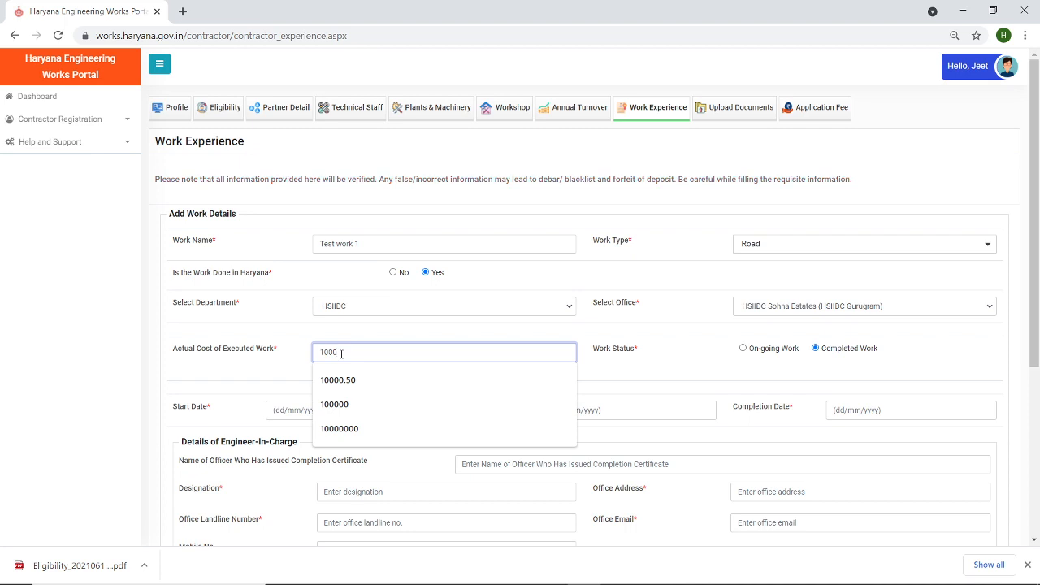
{"action": "left_click", "coordinate": [629, 368]}
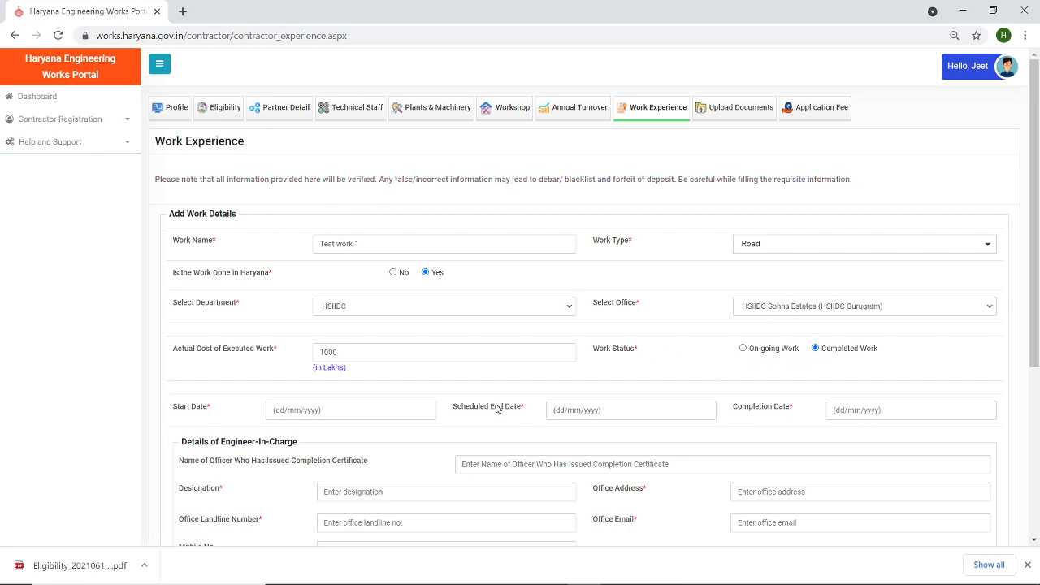
- Set start date 10/12/2015 and scheduled end and completion dates 10/12/2018
{"action": "left_click", "coordinate": [329, 410]}
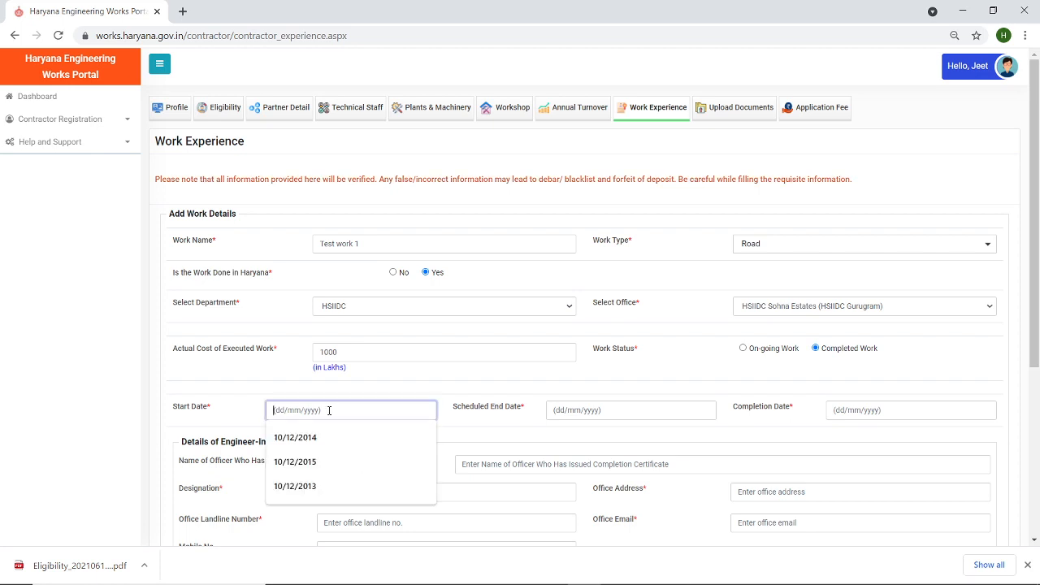
{"action": "left_click", "coordinate": [323, 469]}
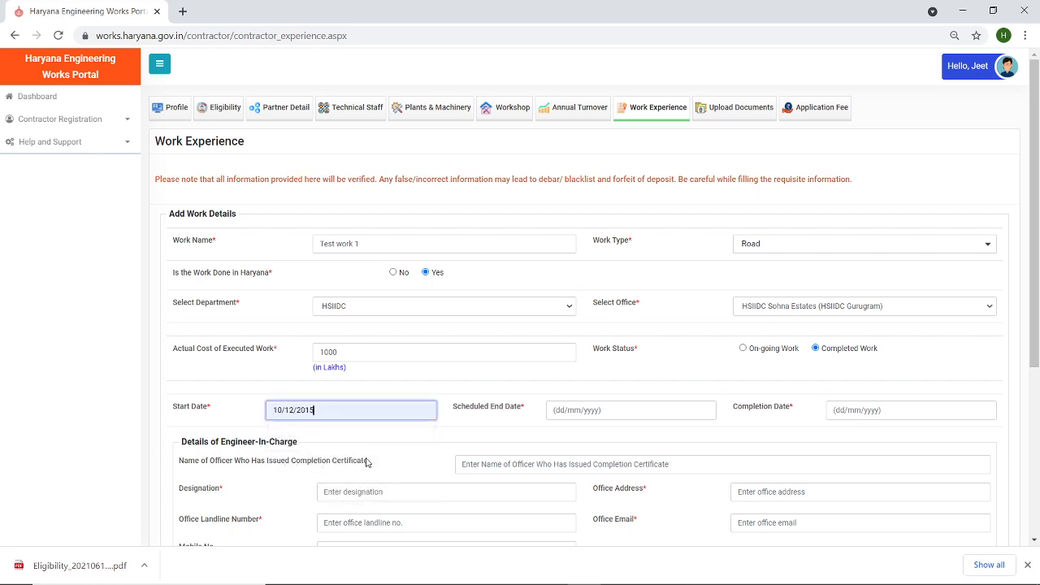
{"action": "left_click", "coordinate": [591, 410]}
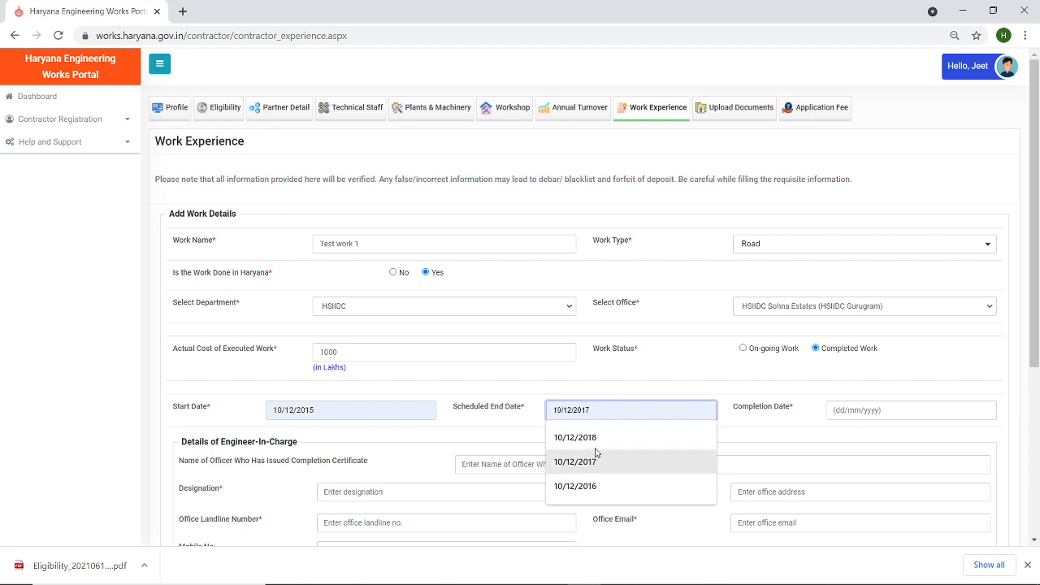
{"action": "left_click", "coordinate": [595, 439]}
{"action": "left_click", "coordinate": [865, 409]}
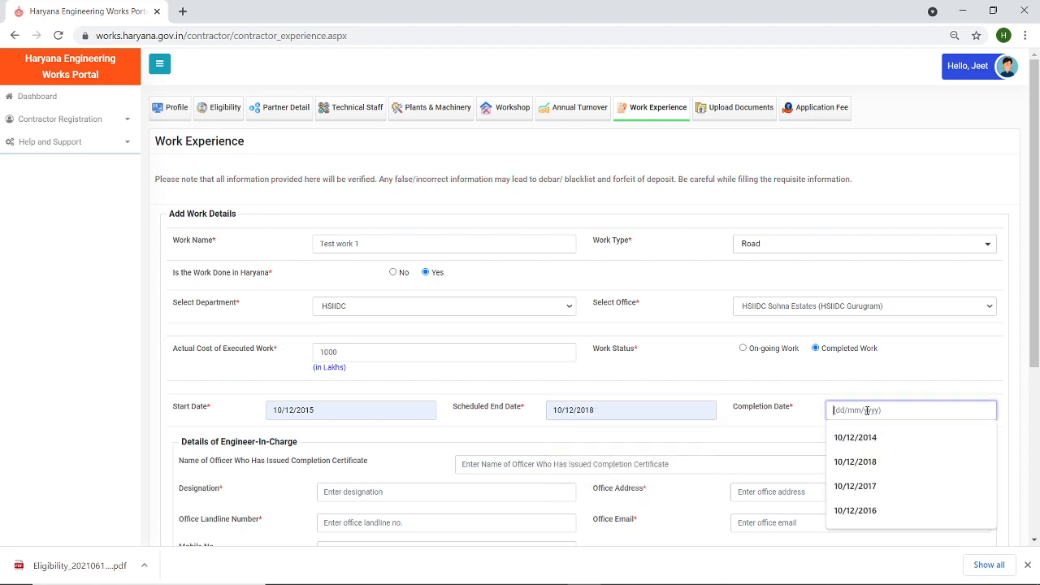
{"action": "left_click", "coordinate": [868, 460]}
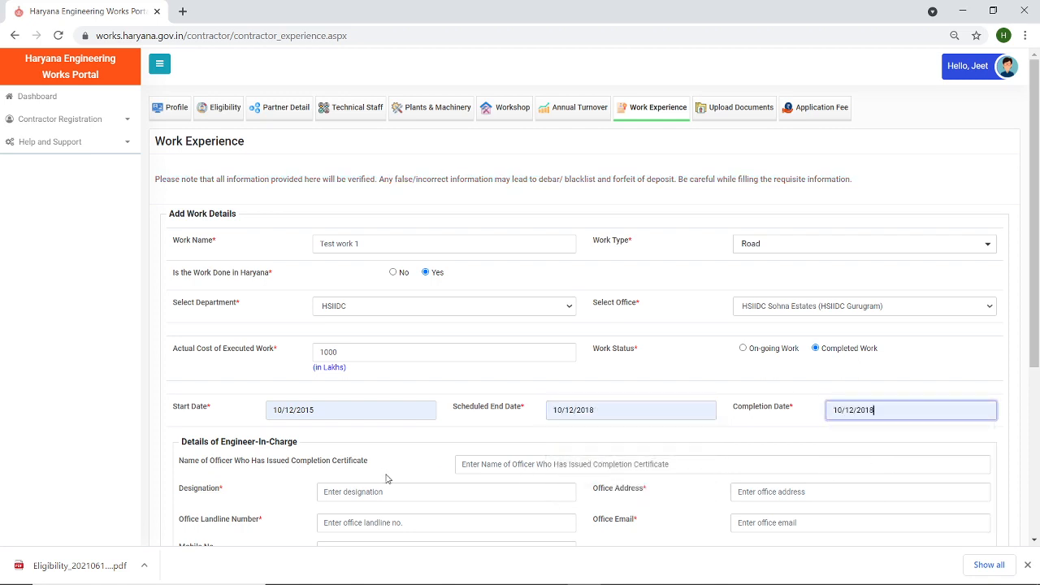
{"action": "scroll", "coordinate": [1032, 224], "scroll_direction": "down", "scroll_amount": 2}
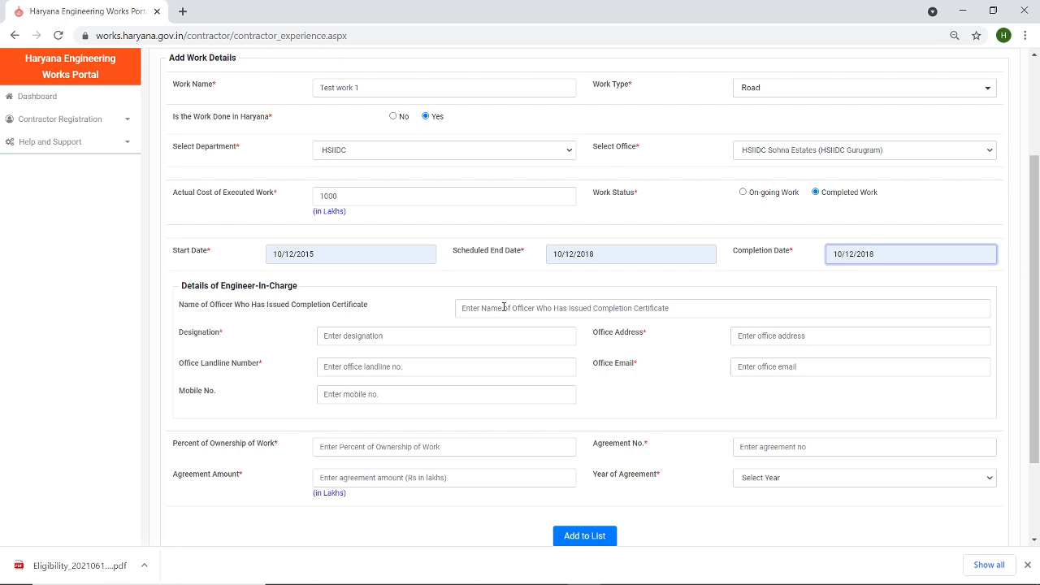
- Fill in the issuing officer's name, designation EE, landline, mobile, office address PKL and e-mail
{"action": "left_click", "coordinate": [504, 307]}
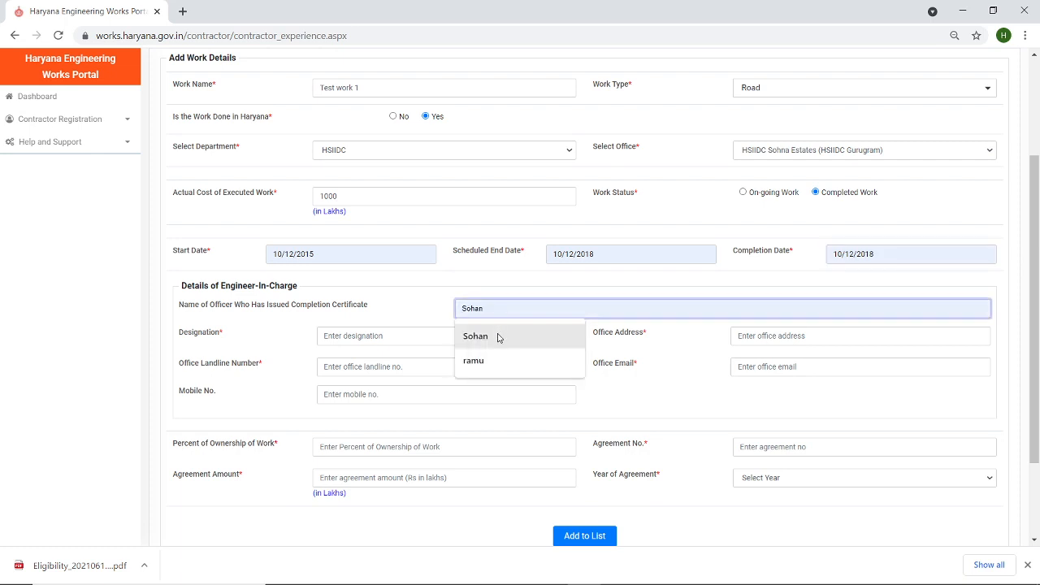
{"action": "left_click", "coordinate": [498, 341]}
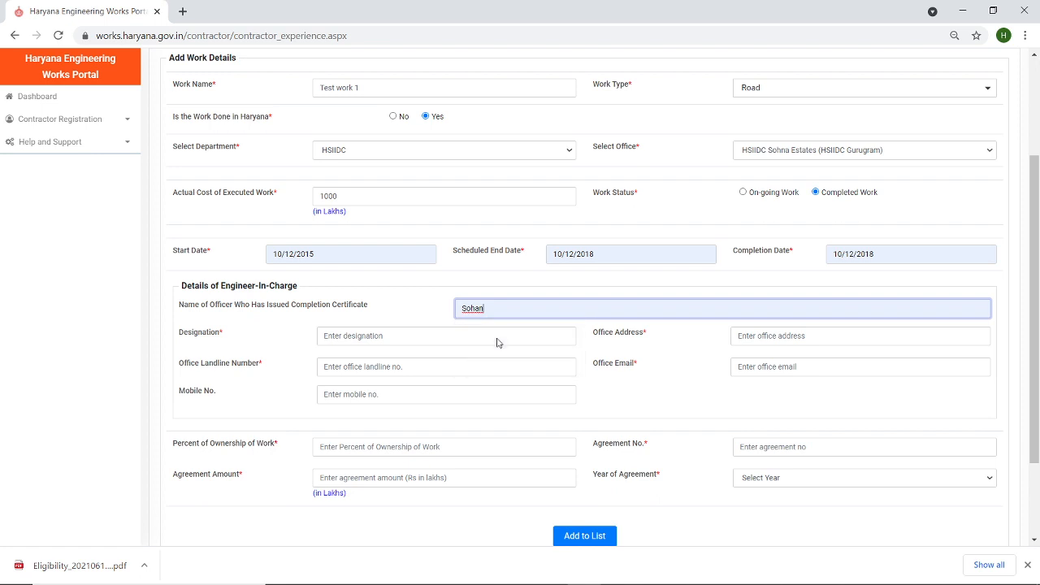
{"action": "left_click", "coordinate": [371, 335]}
{"action": "left_click", "coordinate": [360, 366]}
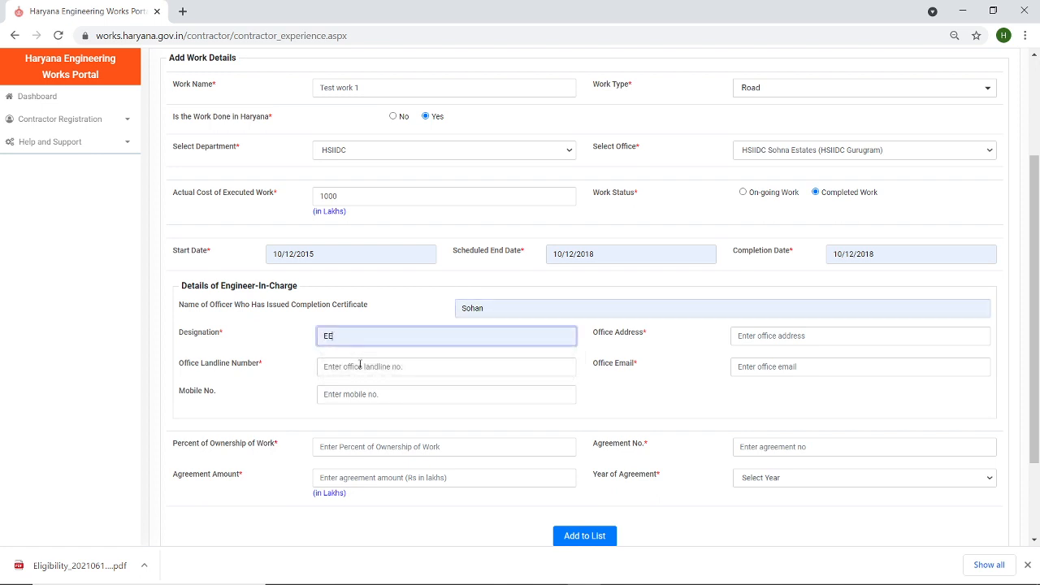
{"action": "left_click", "coordinate": [360, 366]}
{"action": "left_click", "coordinate": [360, 391]}
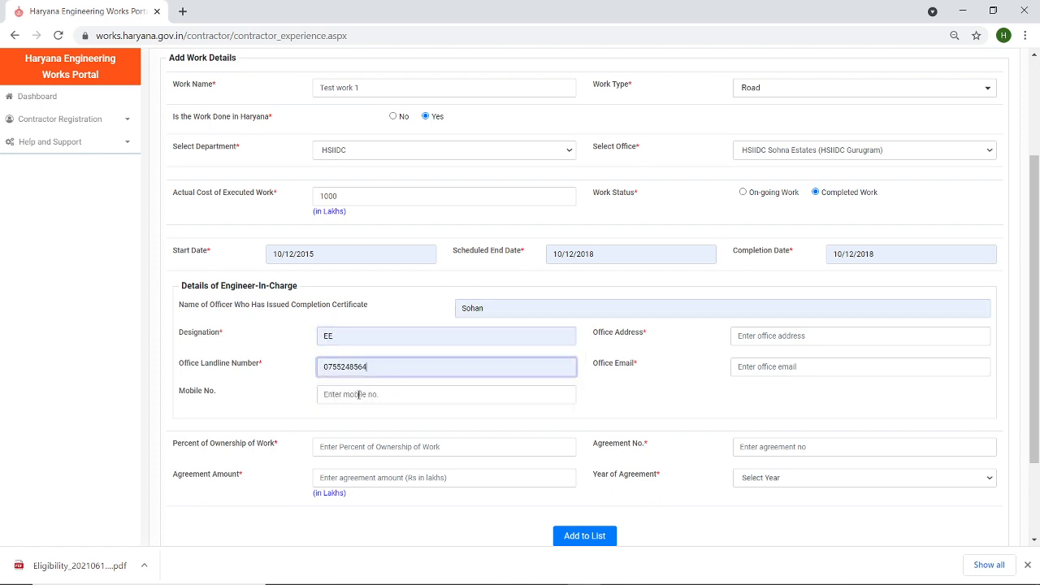
{"action": "left_click", "coordinate": [358, 396]}
{"action": "left_click", "coordinate": [359, 420]}
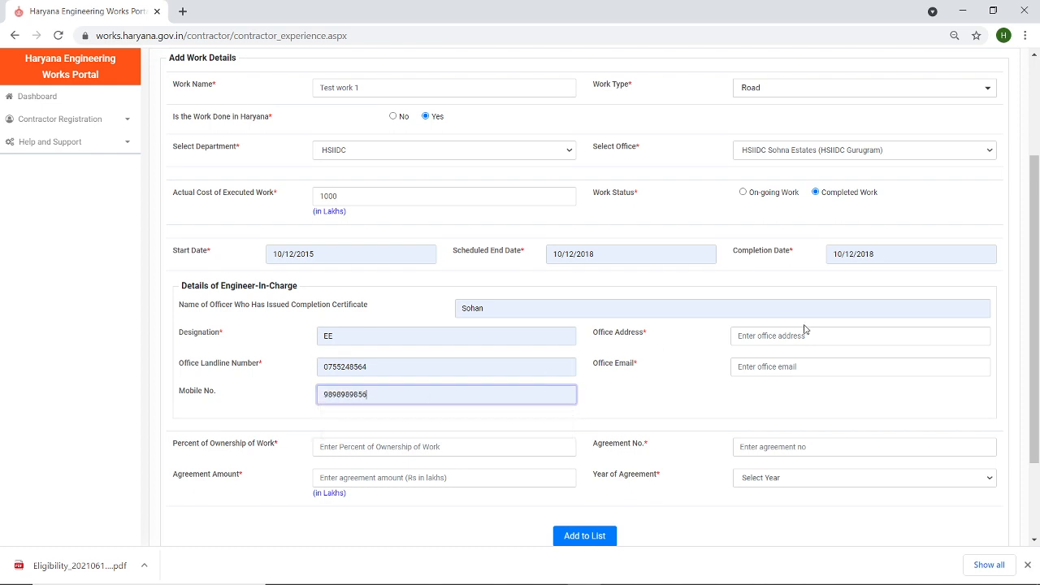
{"action": "left_click", "coordinate": [741, 335]}
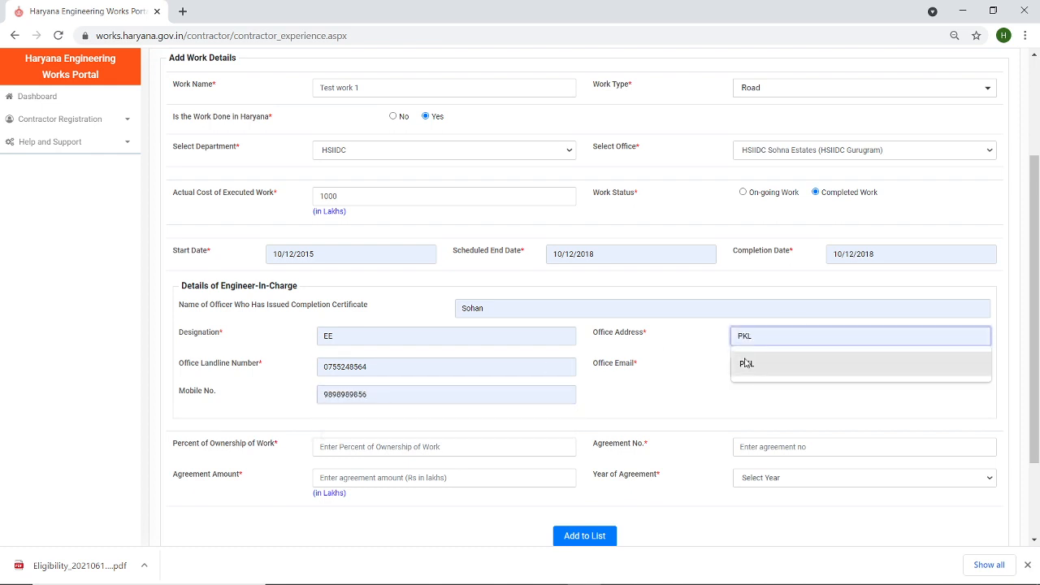
{"action": "left_click", "coordinate": [745, 360]}
{"action": "left_click", "coordinate": [758, 368]}
{"action": "left_click", "coordinate": [756, 400]}
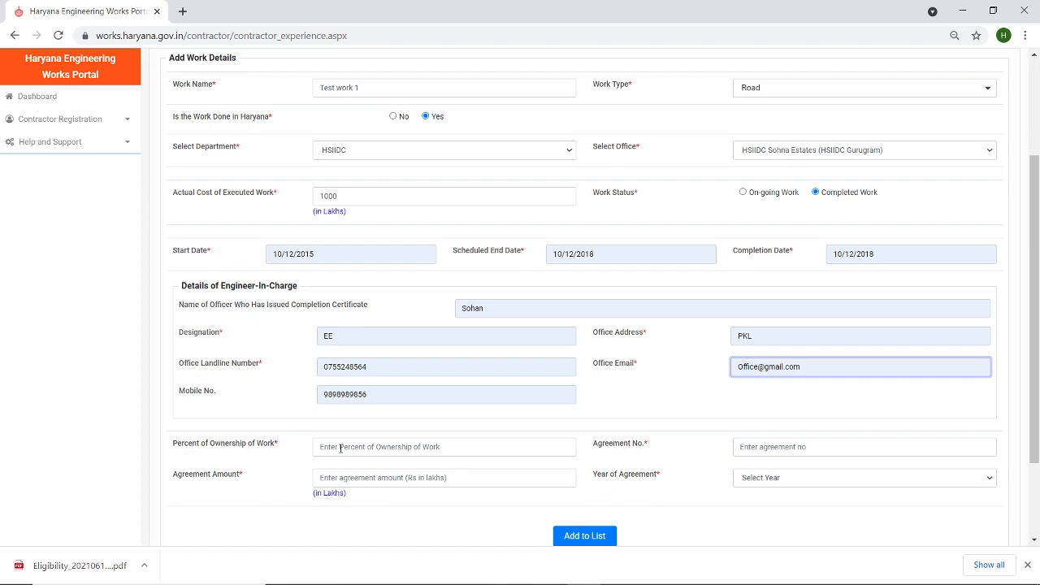
- Set ownership to 100% and both agreement amount and actual cost to 1000000
{"action": "left_click", "coordinate": [340, 448]}
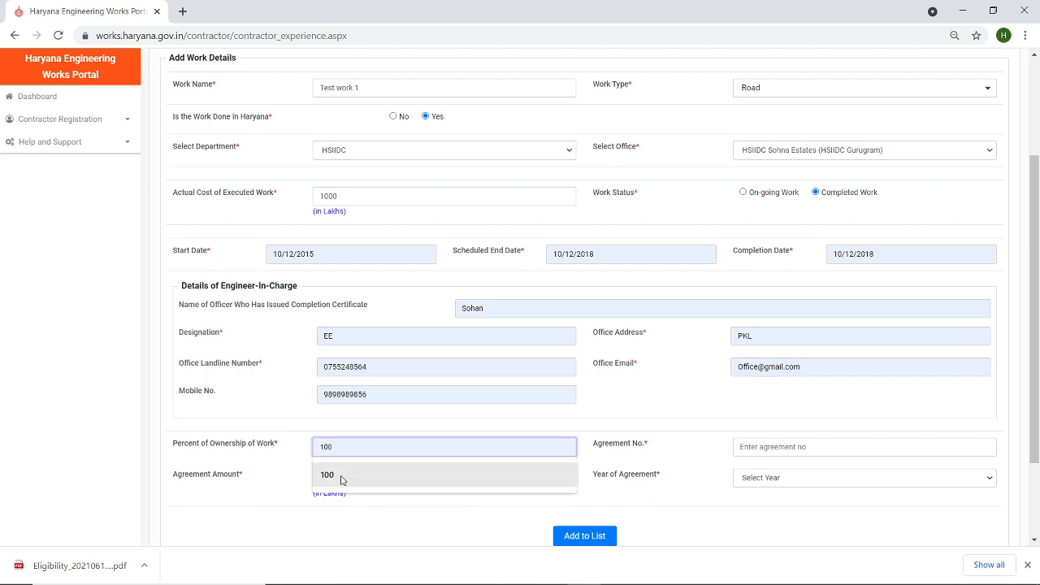
{"action": "left_click", "coordinate": [341, 478]}
{"action": "left_click", "coordinate": [341, 477]}
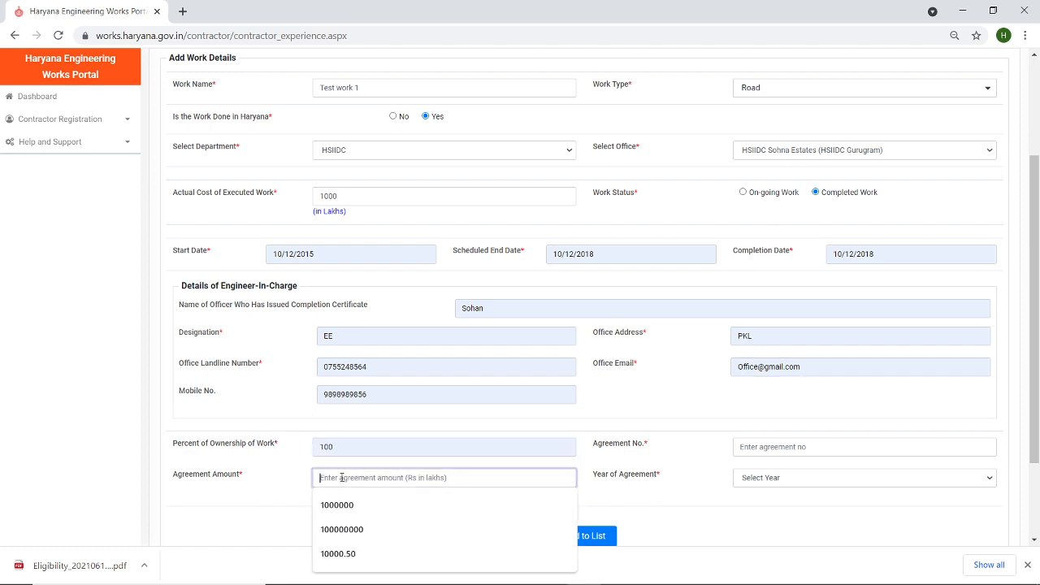
{"action": "left_click", "coordinate": [289, 469]}
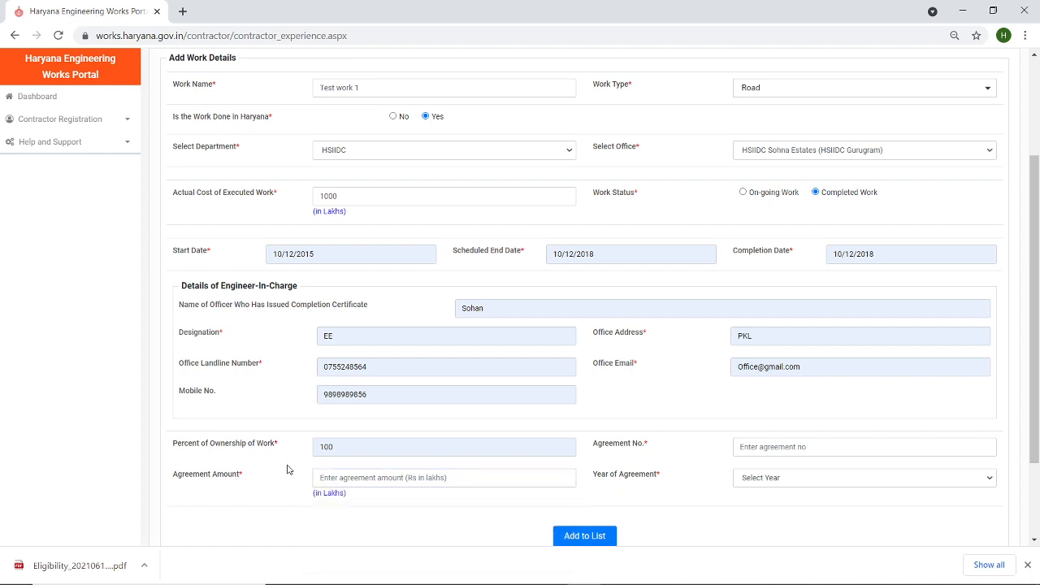
{"action": "left_click", "coordinate": [347, 478]}
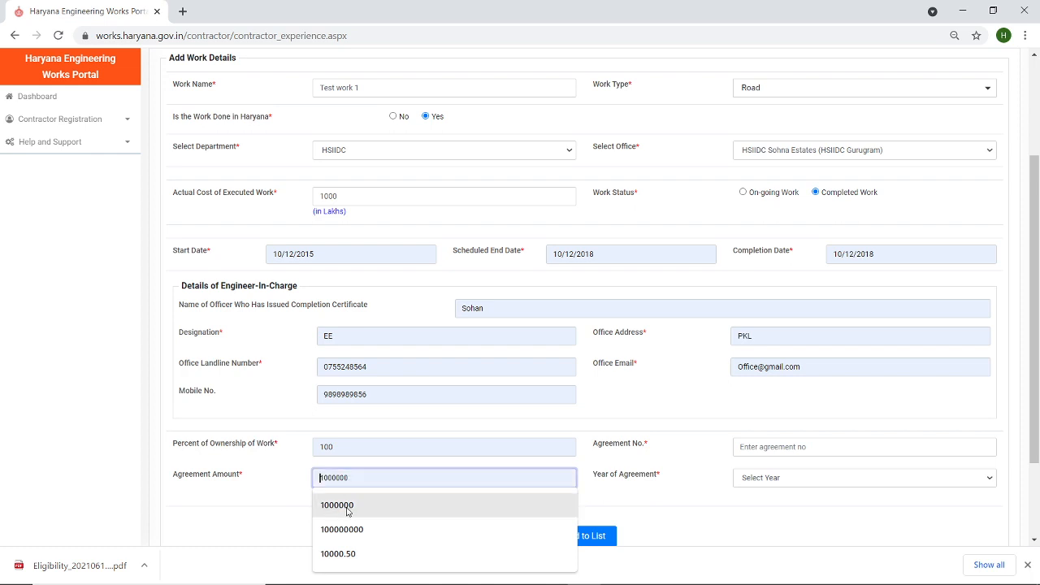
{"action": "left_click", "coordinate": [347, 506]}
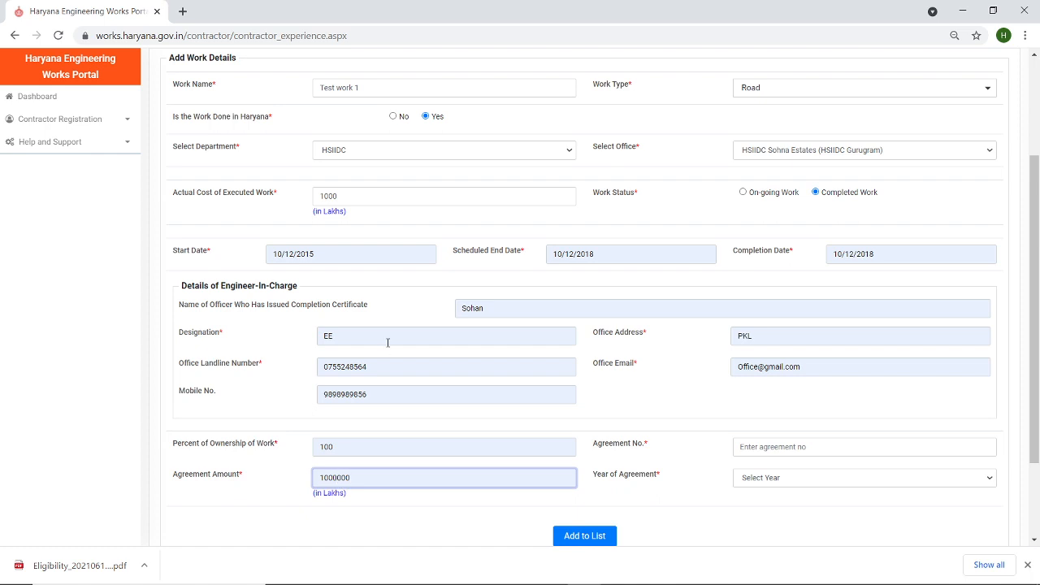
{"action": "left_click", "coordinate": [358, 202]}
{"action": "type", "text": "1000000"}
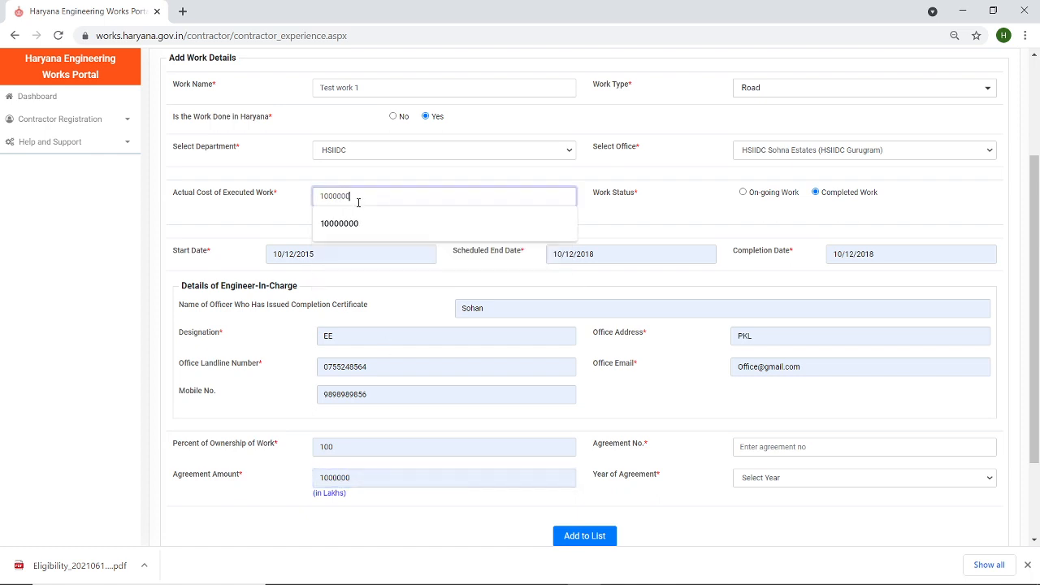
{"action": "left_click", "coordinate": [376, 499]}
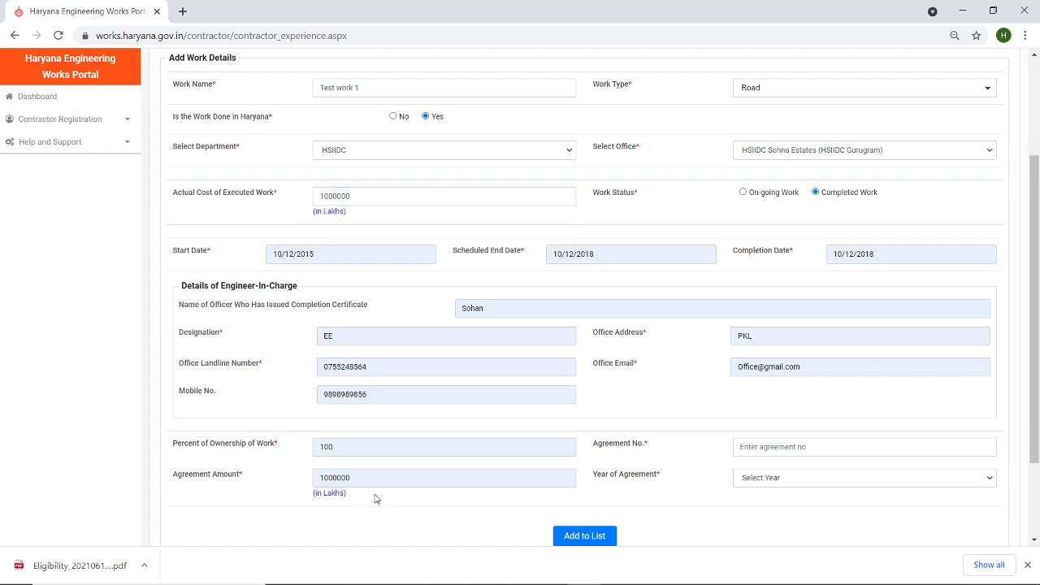
- Fill in the agreement number, choose agreement year 2015 and add the work to the list
{"action": "left_click", "coordinate": [753, 448]}
{"action": "left_click", "coordinate": [753, 477]}
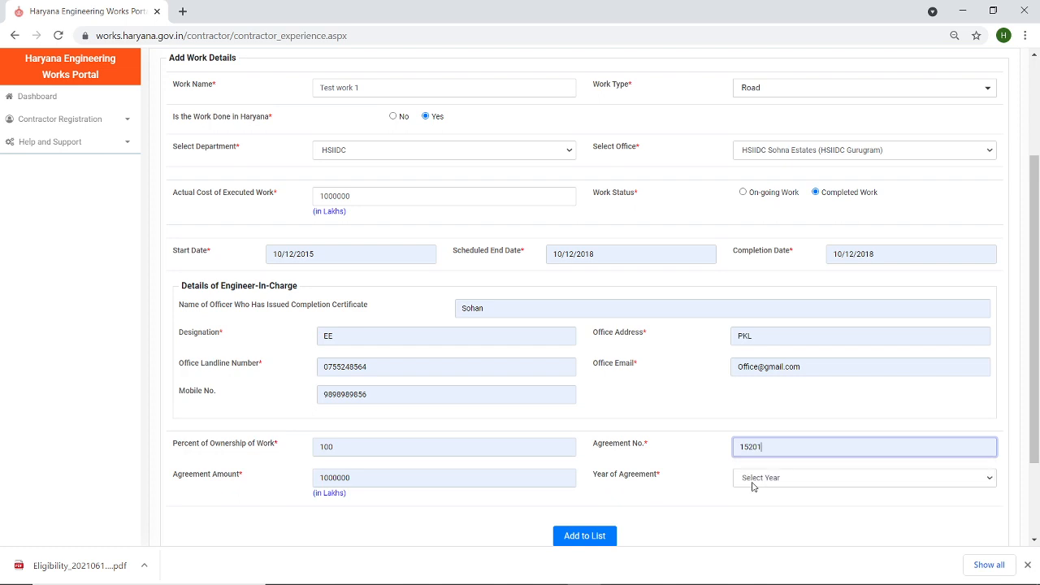
{"action": "left_click", "coordinate": [756, 481]}
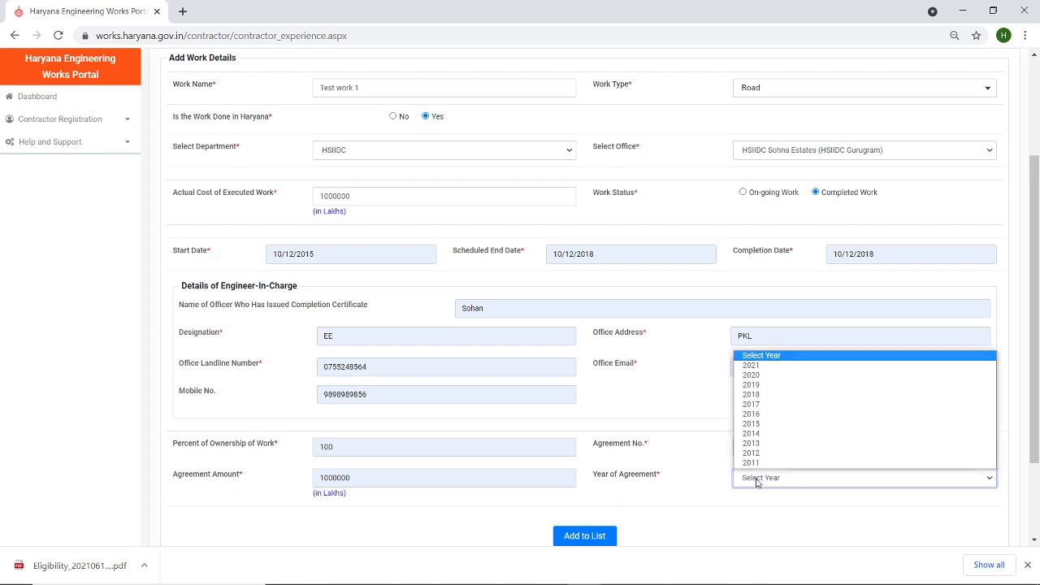
{"action": "left_click", "coordinate": [779, 424]}
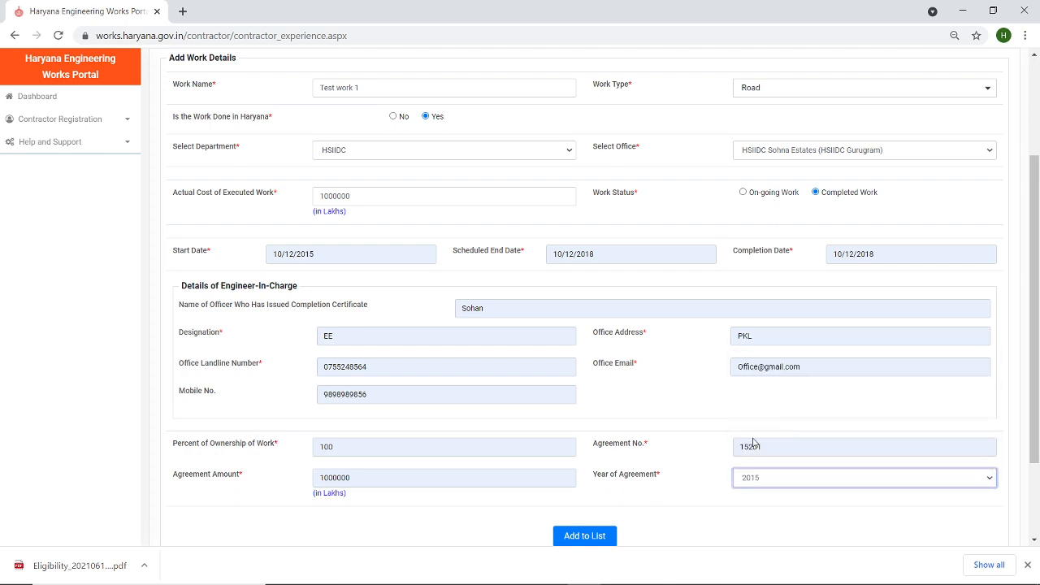
{"action": "left_click", "coordinate": [598, 538]}
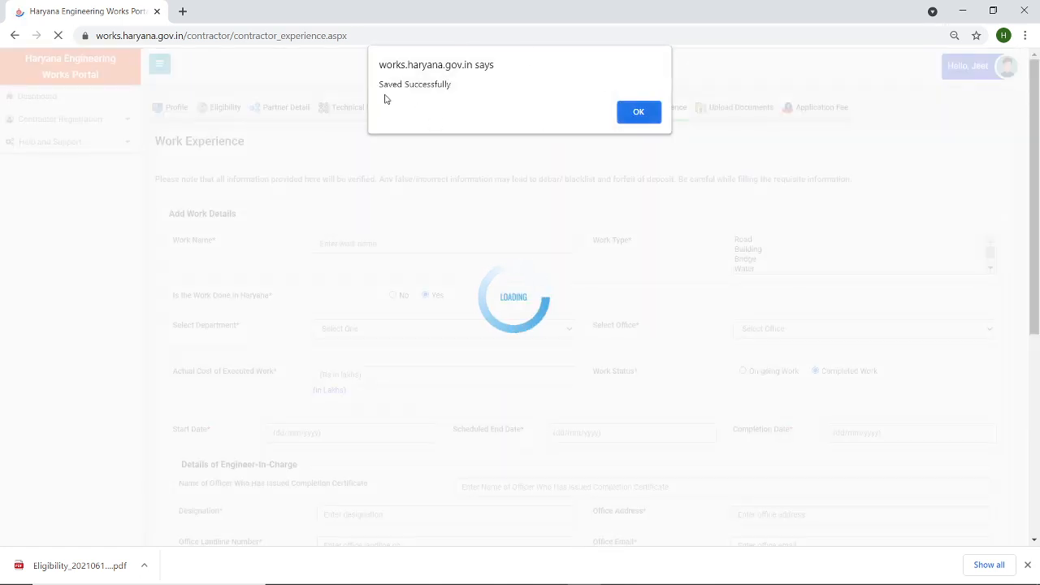
- Dismiss the save alert, confirm Test work 1 is listed, and go to Upload Documents
{"action": "left_click", "coordinate": [624, 111]}
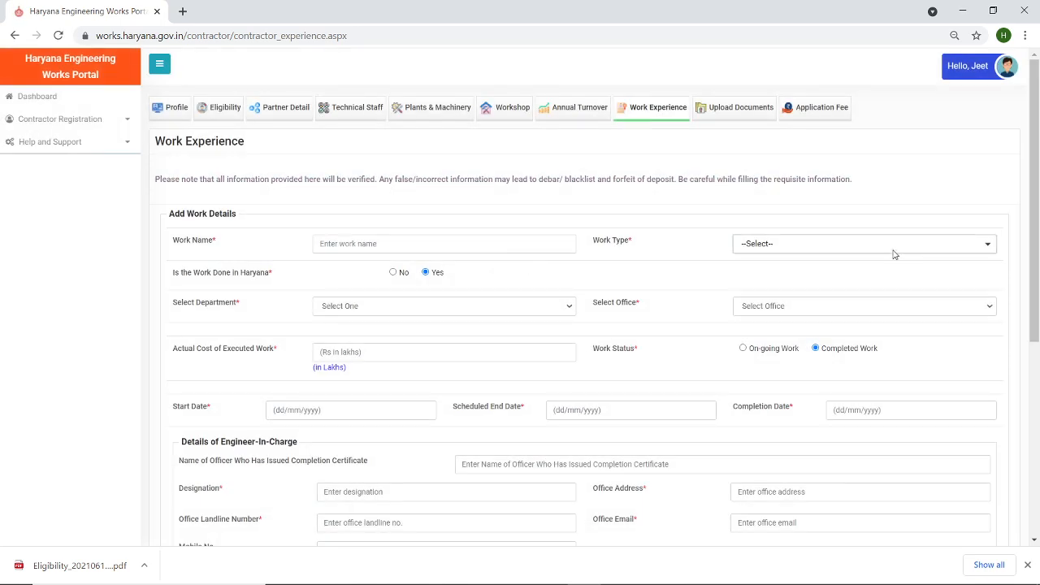
{"action": "left_click_drag", "start_coordinate": [1033, 176], "coordinate": [1037, 370]}
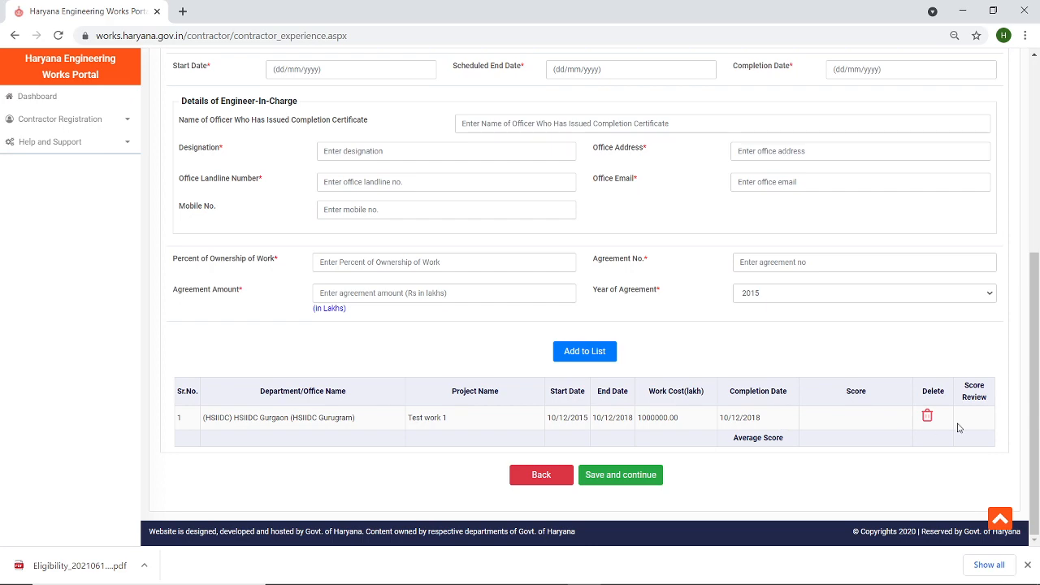
{"action": "mouse_move", "coordinate": [1035, 385]}
{"action": "left_mouse_down"}
{"action": "mouse_move", "coordinate": [1036, 199]}
{"action": "mouse_move", "coordinate": [1032, 378]}
{"action": "left_mouse_up"}
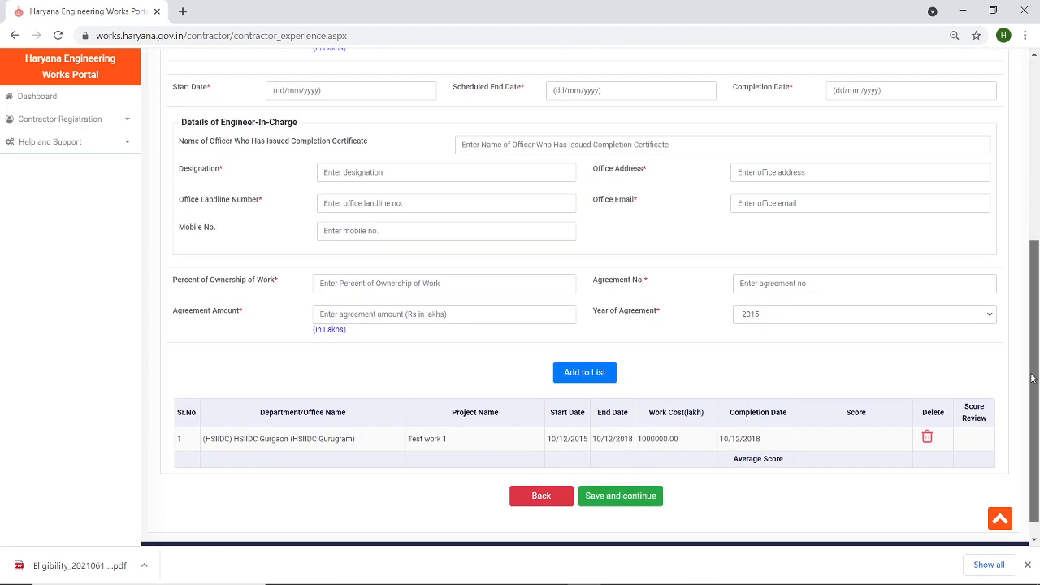
{"action": "left_click_drag", "start_coordinate": [1032, 379], "coordinate": [1038, 153]}
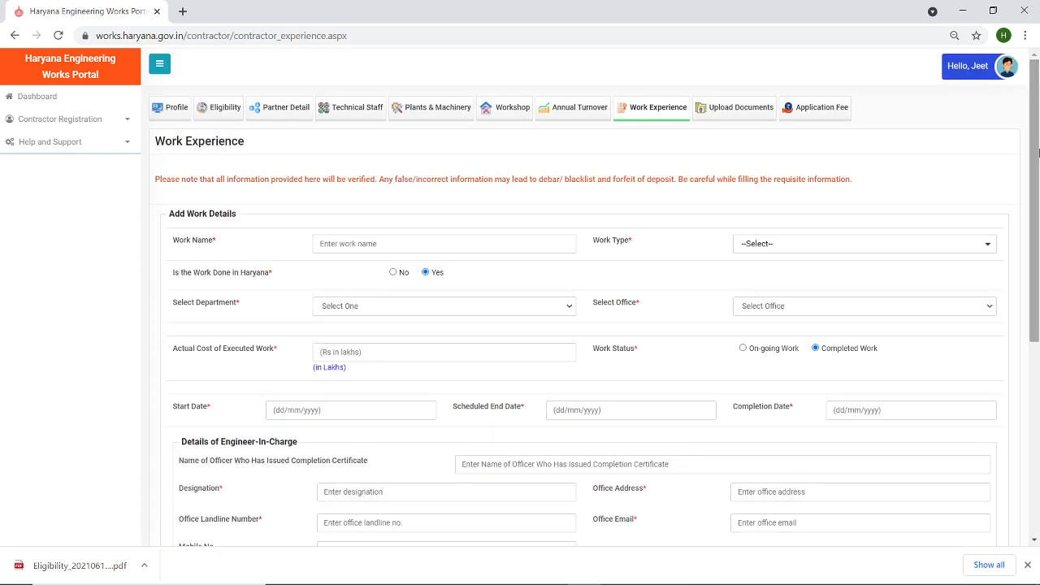
{"action": "left_click", "coordinate": [746, 109]}
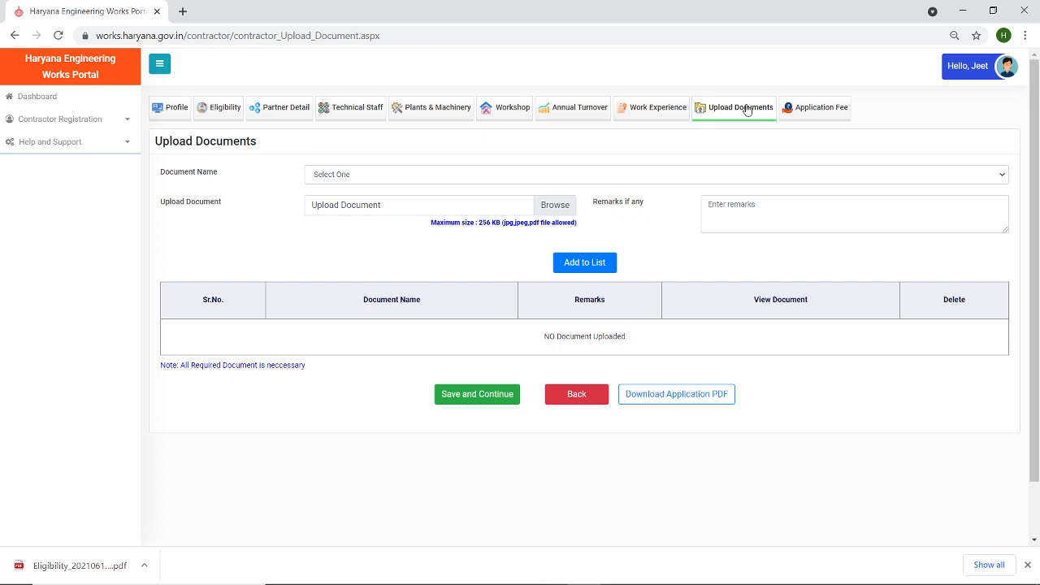
- Save the Work Experience step and continue to the Upload Documents page
{"action": "left_click", "coordinate": [650, 106]}
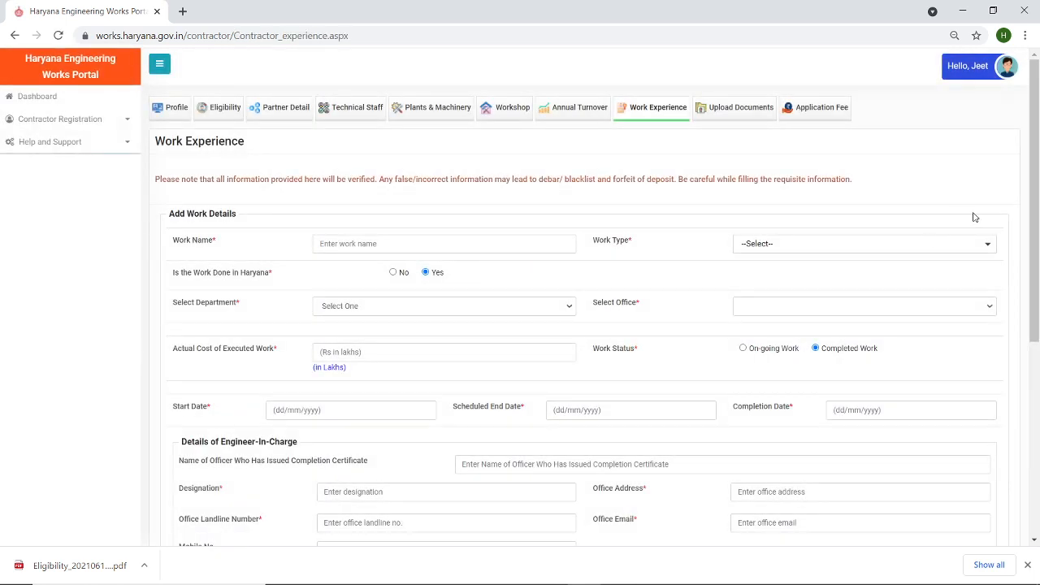
{"action": "scroll", "coordinate": [1034, 195], "scroll_direction": "down", "scroll_amount": 5}
{"action": "left_click", "coordinate": [611, 483]}
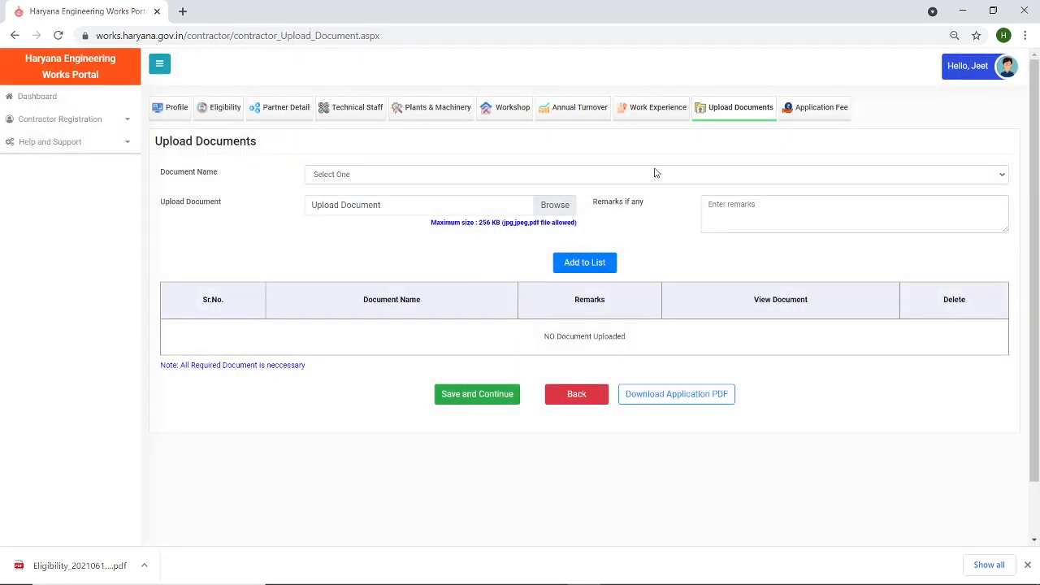
{"action": "left_click", "coordinate": [706, 176]}
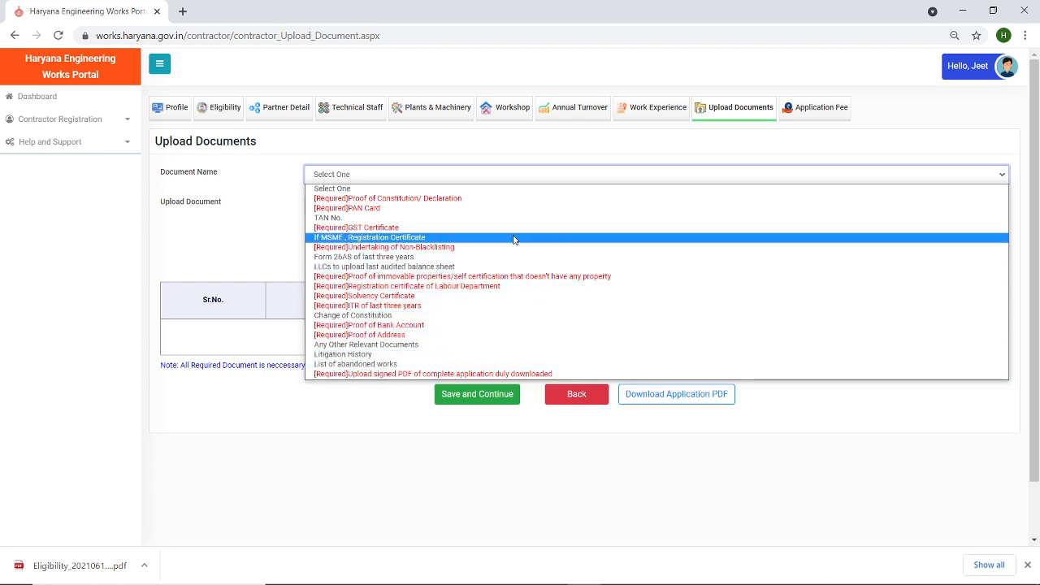
- Upload Test Documents.pdf as the Proof of Constitution/ Declaration
{"action": "left_click", "coordinate": [446, 201]}
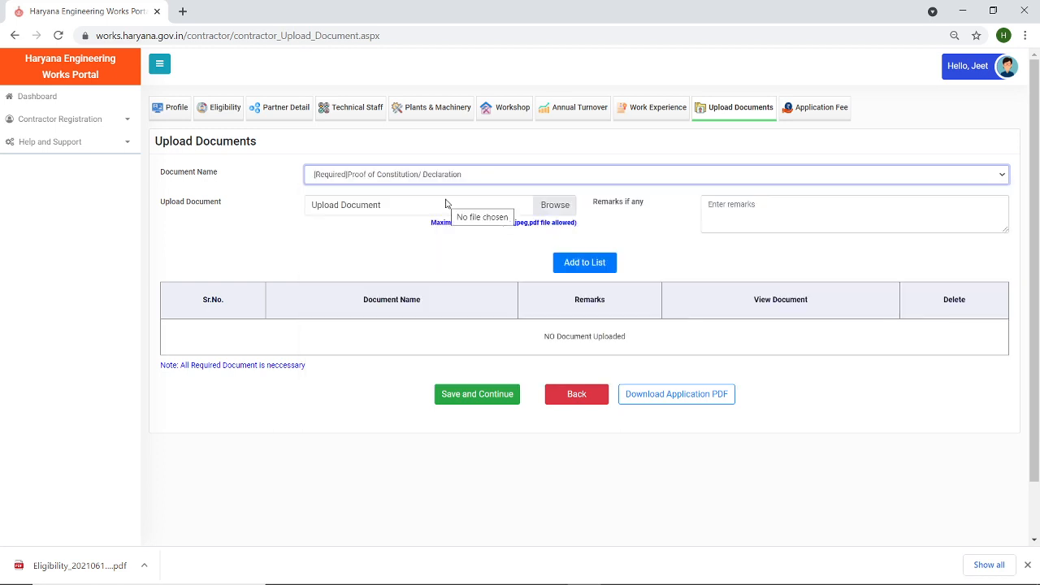
{"action": "left_click", "coordinate": [558, 210]}
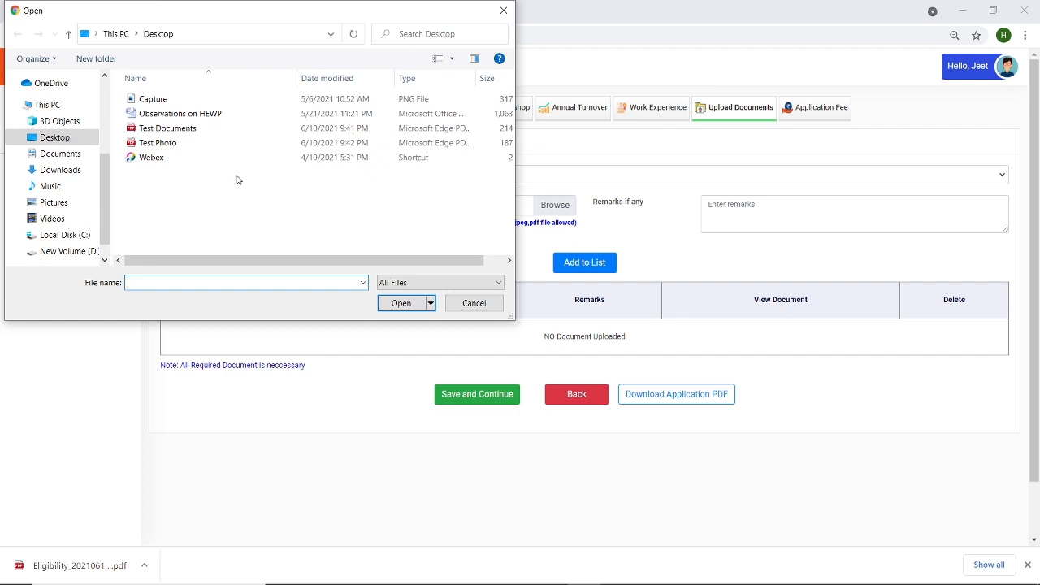
{"action": "left_click", "coordinate": [146, 129]}
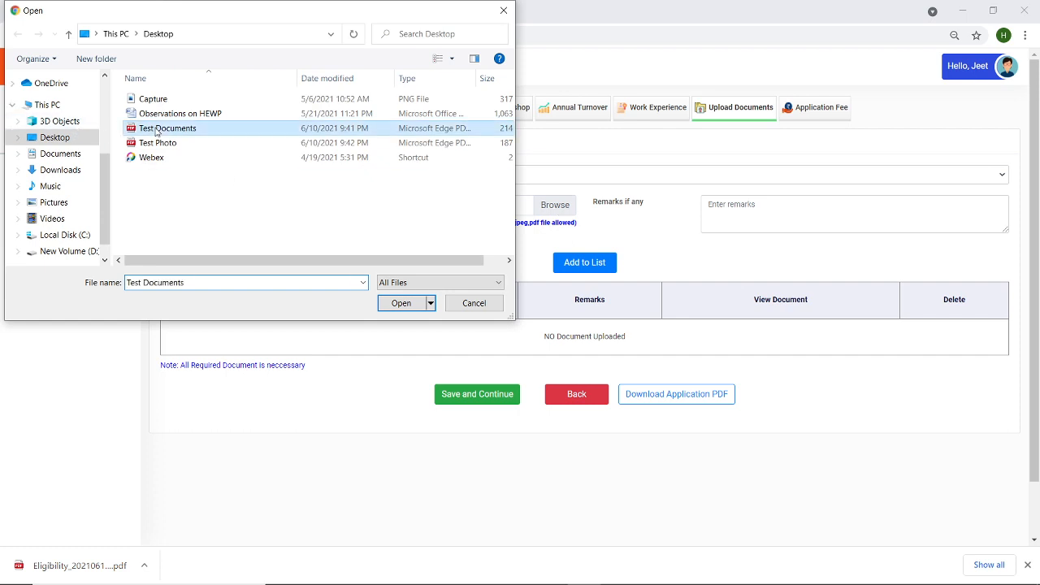
{"action": "left_click", "coordinate": [398, 302]}
{"action": "left_click", "coordinate": [578, 264]}
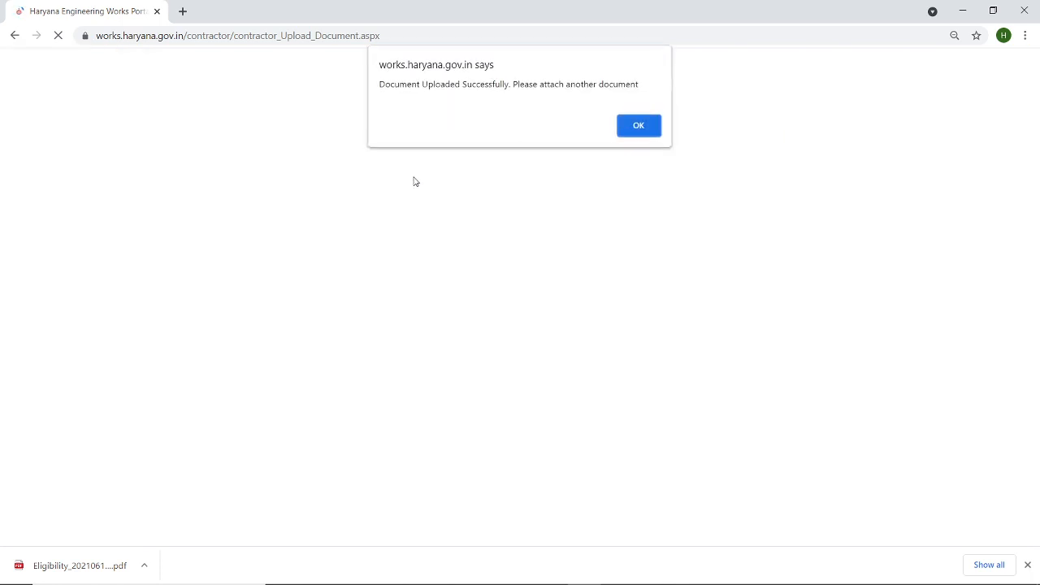
{"action": "left_click", "coordinate": [632, 127]}
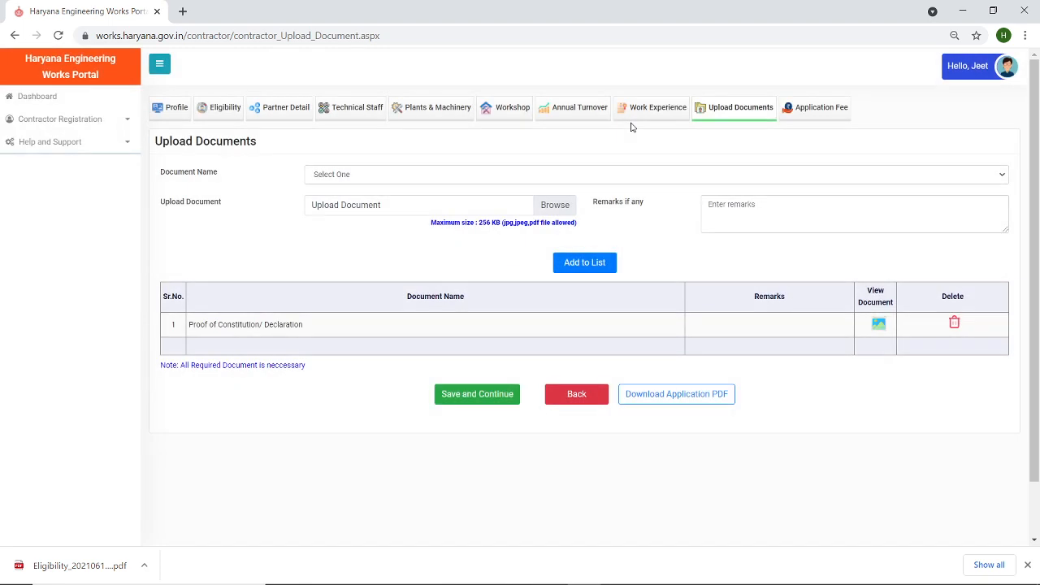
- Upload Test Documents.pdf as the PAN Card
{"action": "left_click", "coordinate": [588, 175]}
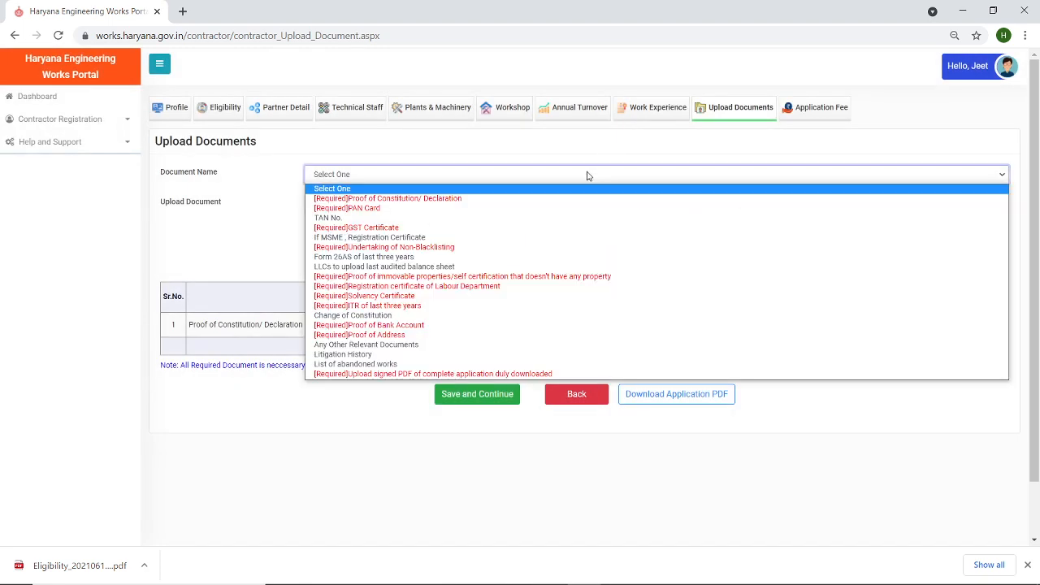
{"action": "left_click", "coordinate": [558, 210]}
{"action": "left_click", "coordinate": [557, 214]}
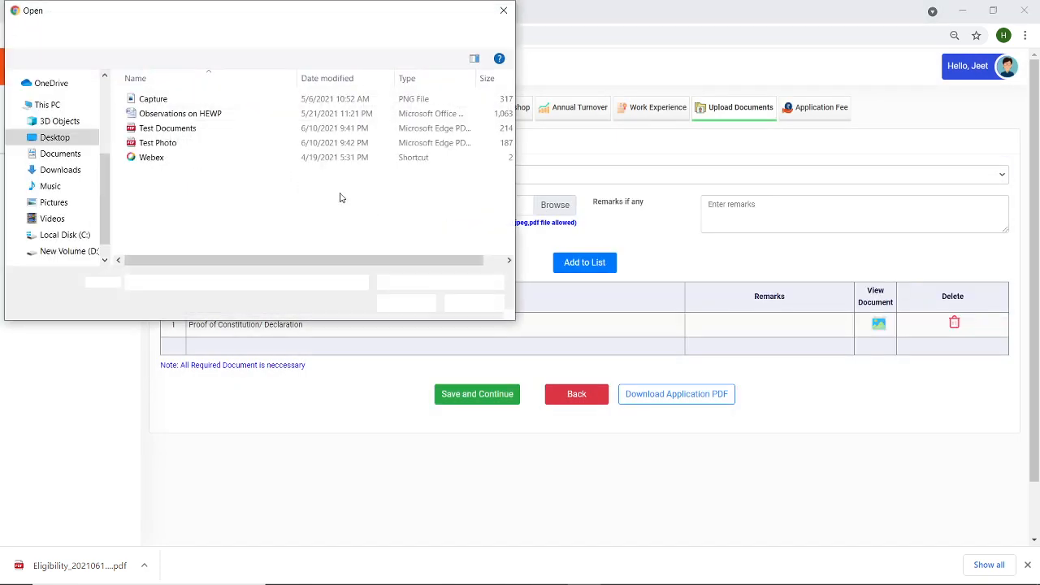
{"action": "double_click", "coordinate": [182, 130]}
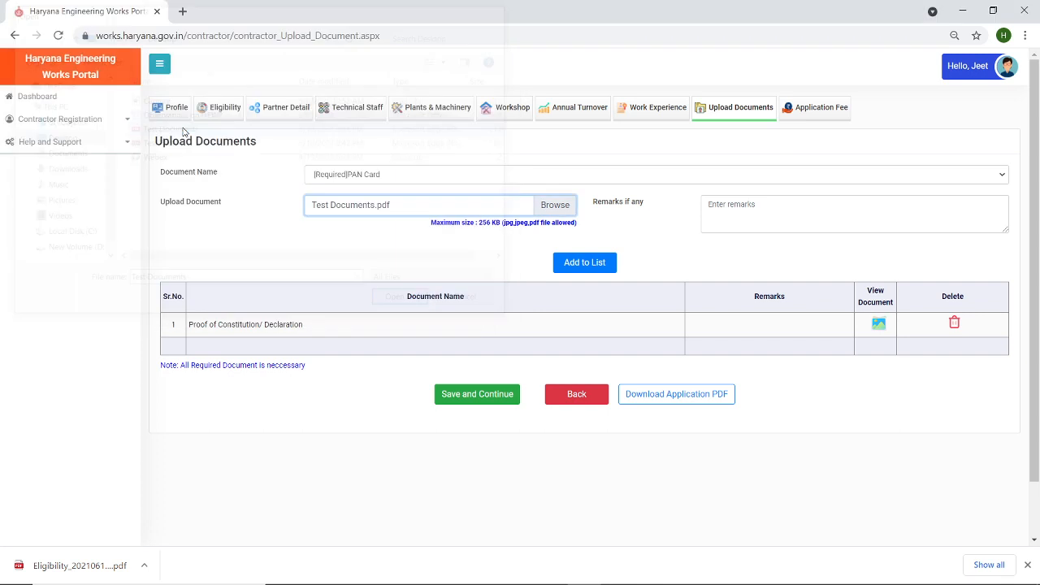
{"action": "left_click", "coordinate": [586, 267]}
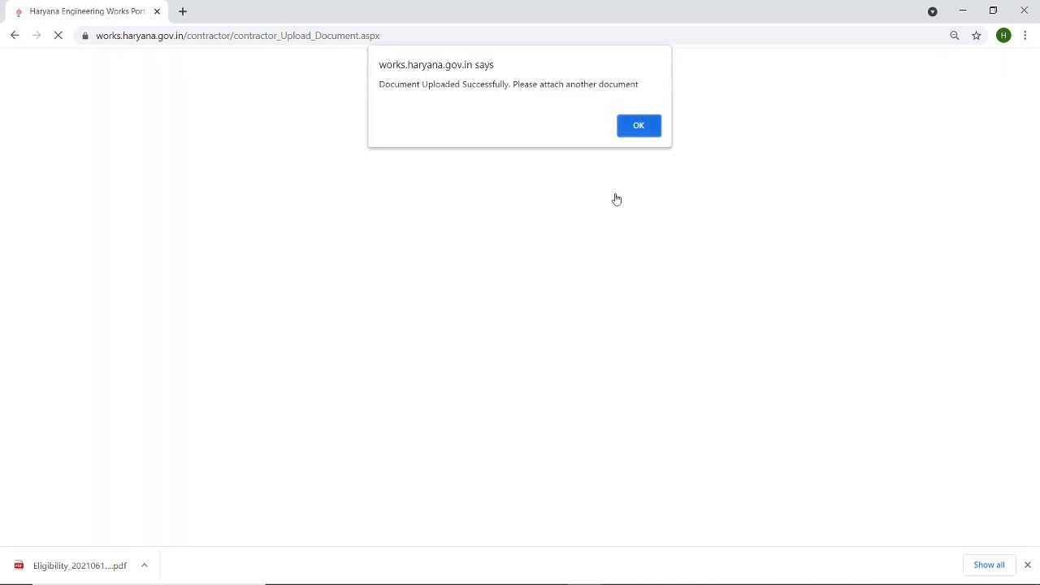
{"action": "left_click", "coordinate": [629, 124]}
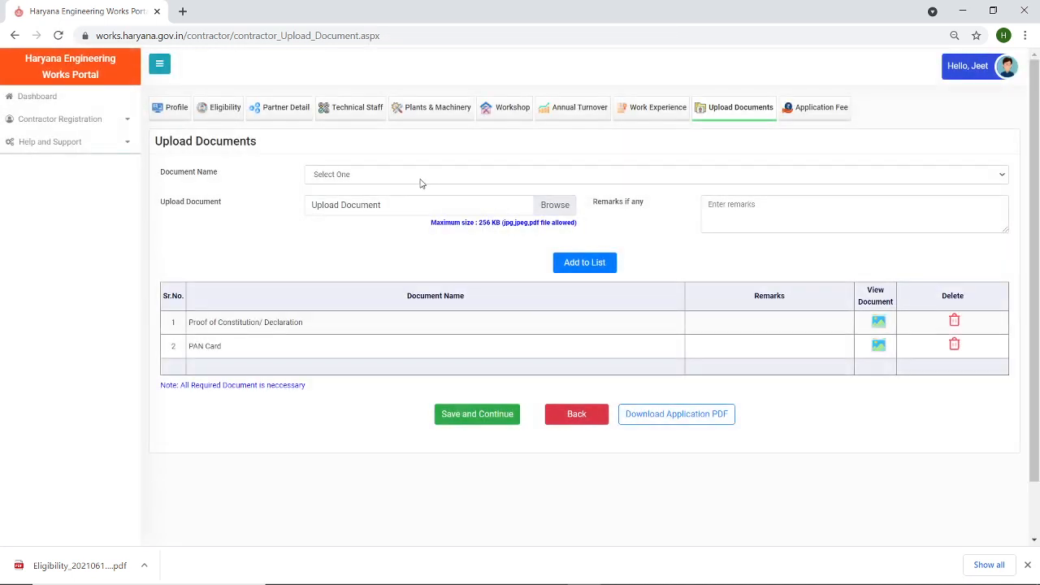
- Upload Test Documents.pdf as the GST Certificate
{"action": "left_click", "coordinate": [420, 176]}
{"action": "left_click", "coordinate": [409, 233]}
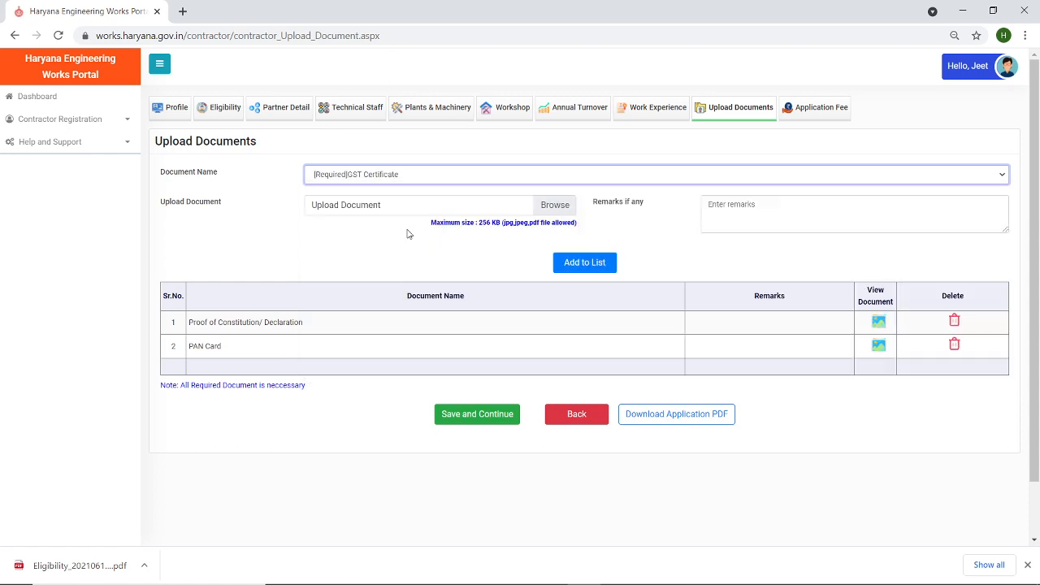
{"action": "left_click", "coordinate": [552, 208]}
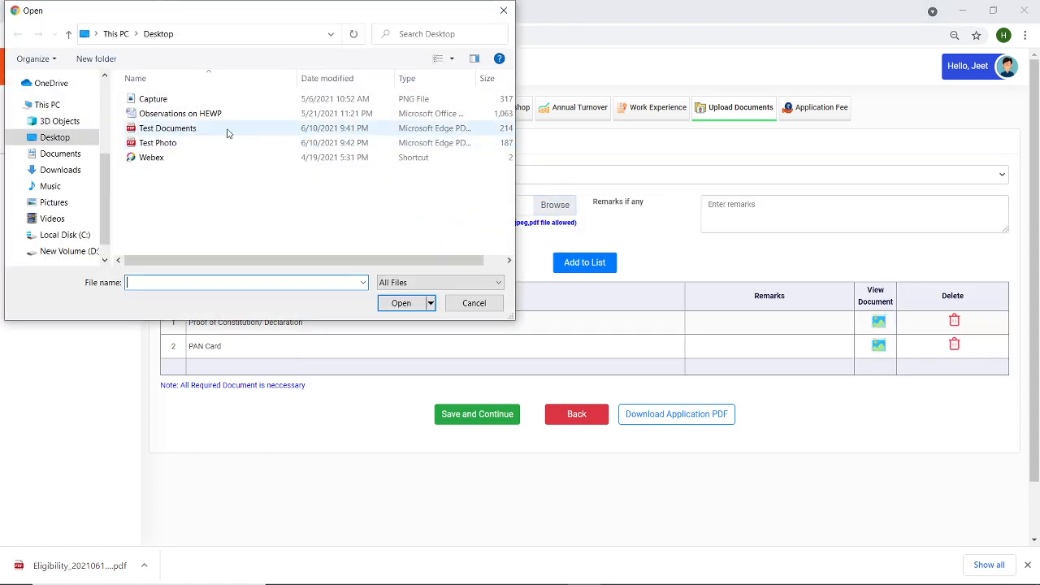
{"action": "double_click", "coordinate": [200, 127]}
{"action": "left_click", "coordinate": [585, 263]}
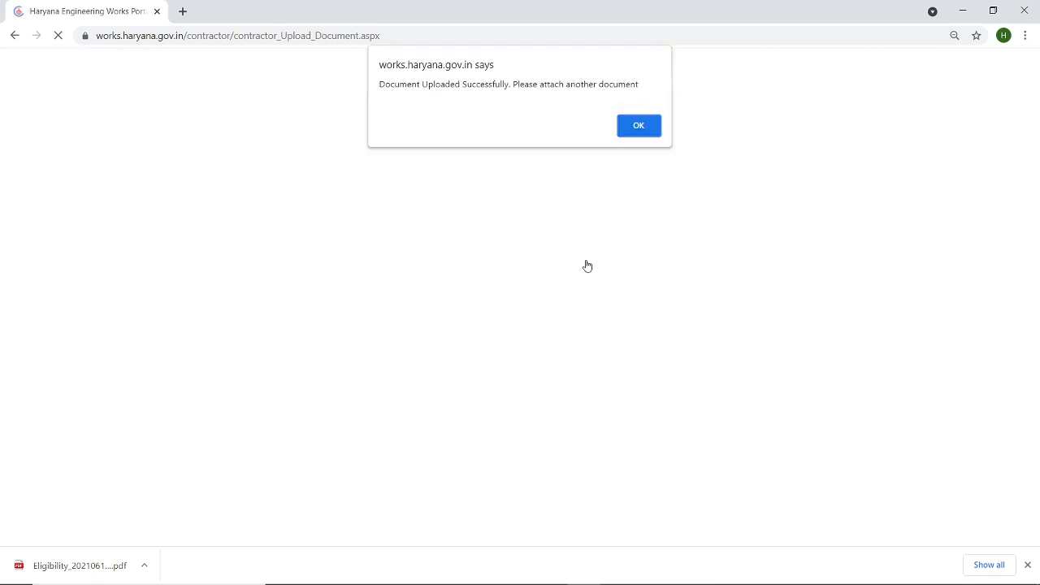
{"action": "left_click", "coordinate": [641, 123]}
- Upload the Undertaking of Non-Blacklisting, then attach Test Documents for the next document
{"action": "left_click", "coordinate": [375, 177]}
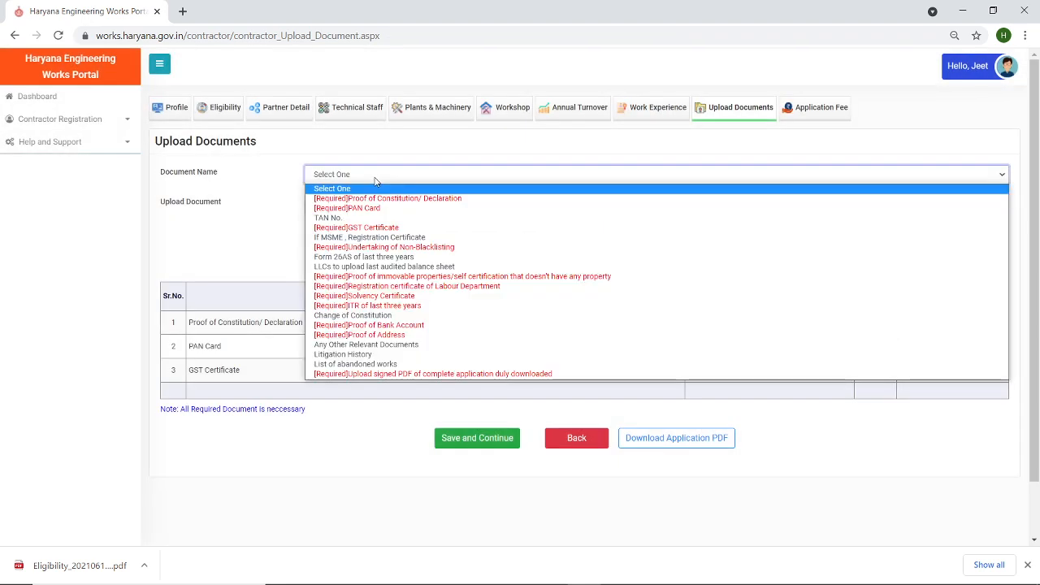
{"action": "left_click", "coordinate": [379, 247]}
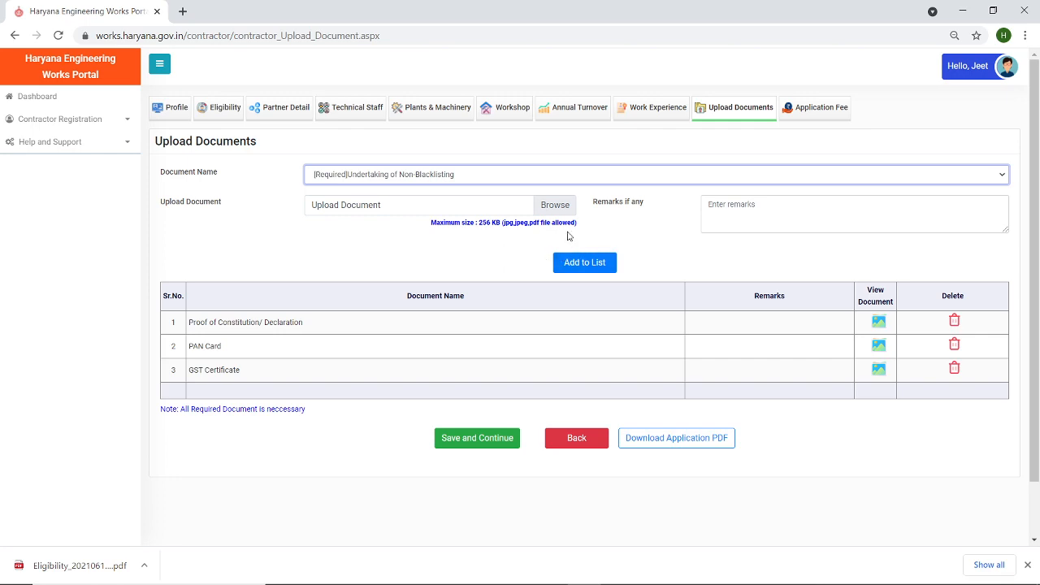
{"action": "left_click", "coordinate": [555, 207]}
{"action": "double_click", "coordinate": [166, 128]}
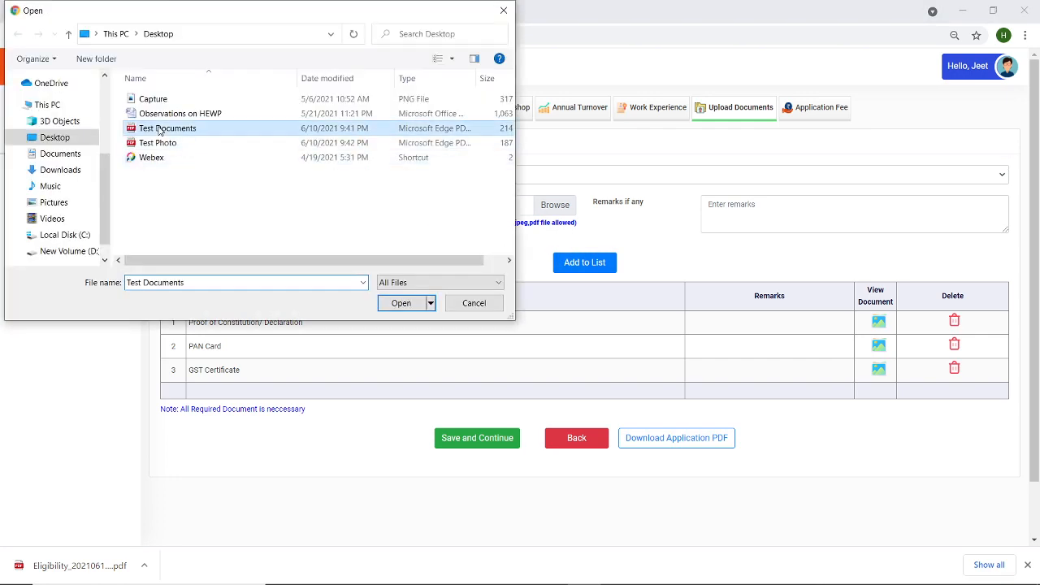
{"action": "left_click", "coordinate": [577, 264]}
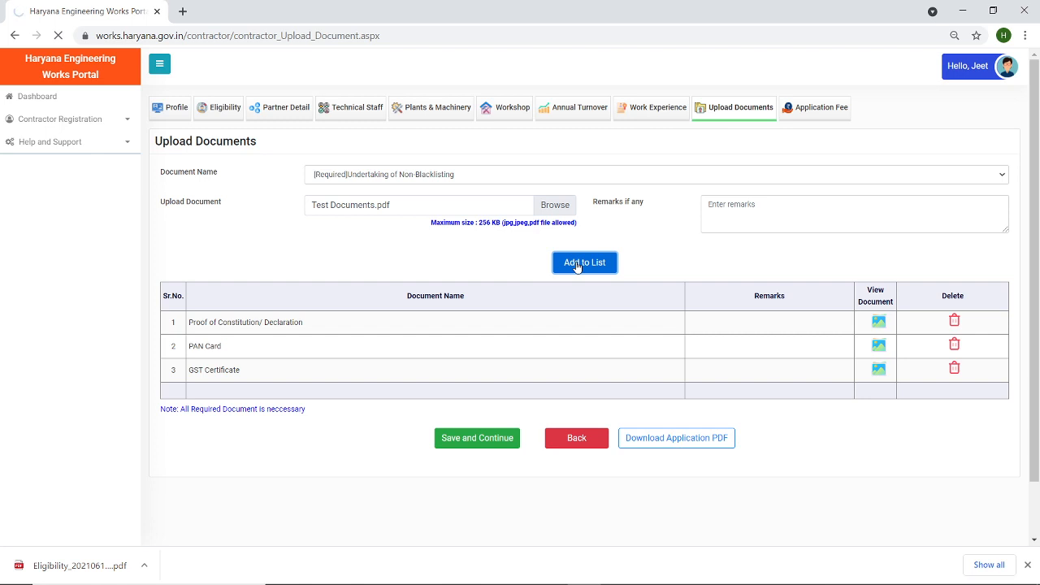
{"action": "left_click", "coordinate": [638, 123]}
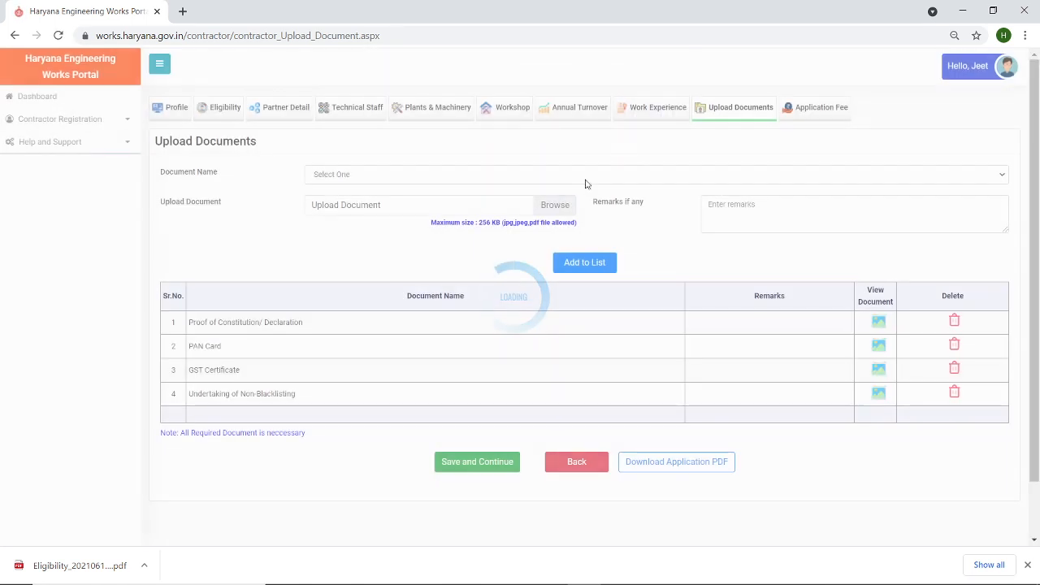
{"action": "left_click", "coordinate": [558, 205]}
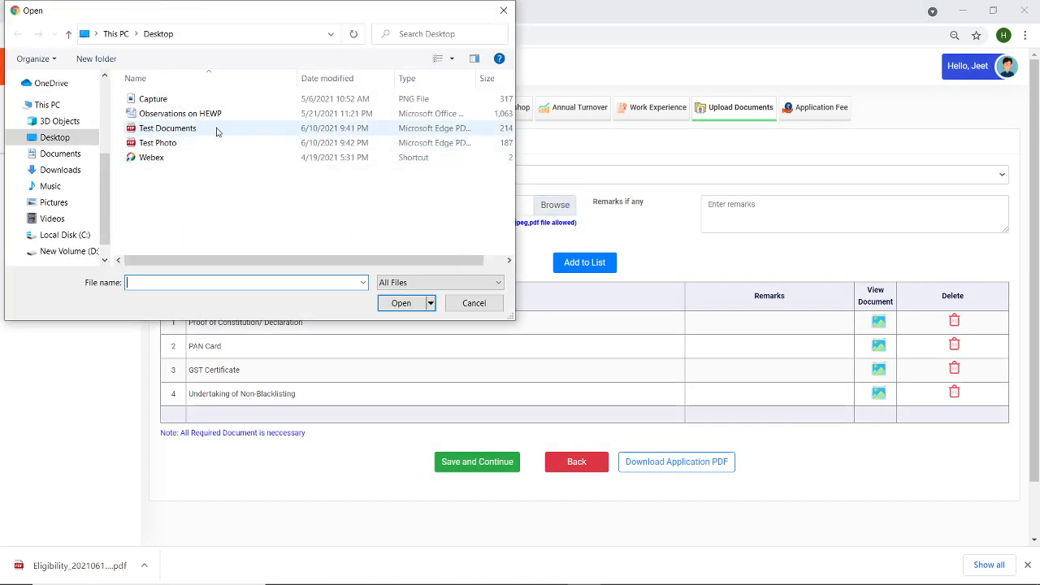
{"action": "double_click", "coordinate": [216, 130]}
{"action": "left_click", "coordinate": [378, 174]}
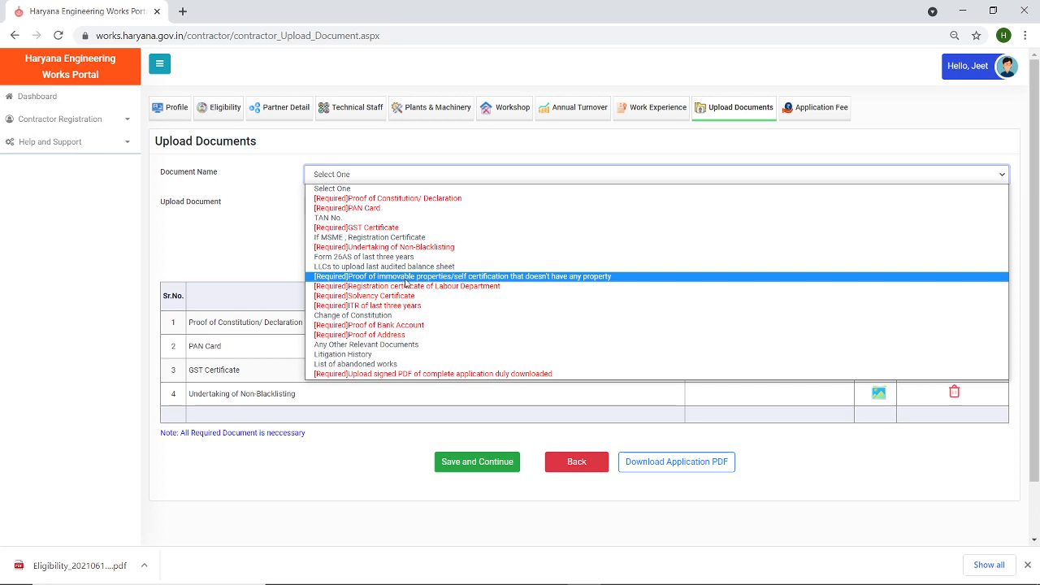
- Add the attached file to the list as Proof of immovable properties
{"action": "left_click", "coordinate": [406, 281]}
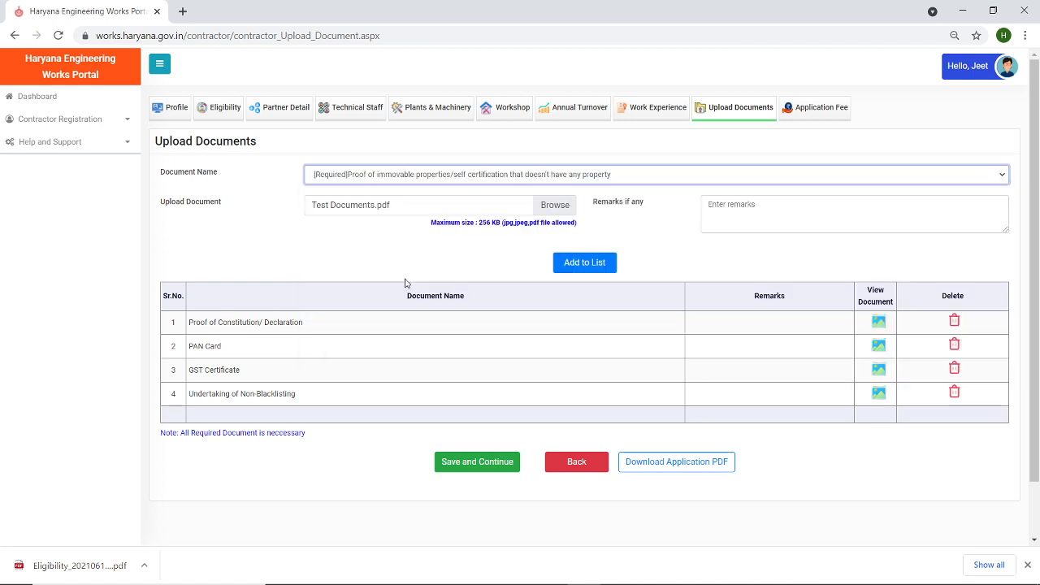
{"action": "left_click", "coordinate": [566, 264]}
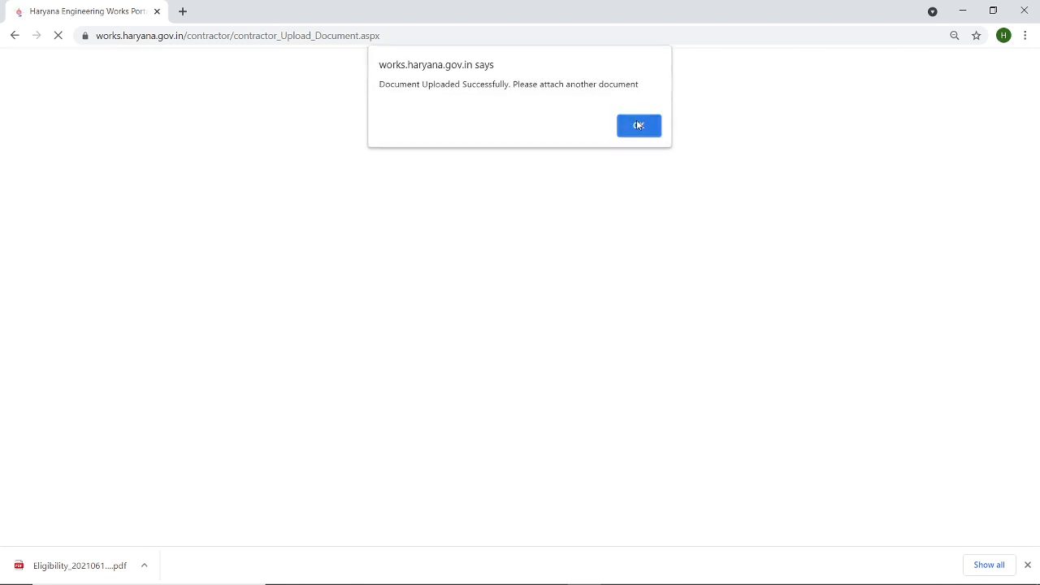
{"action": "left_click", "coordinate": [638, 124]}
- Upload Test Documents.pdf as the Registration certificate of Labour Department
{"action": "left_click", "coordinate": [463, 176]}
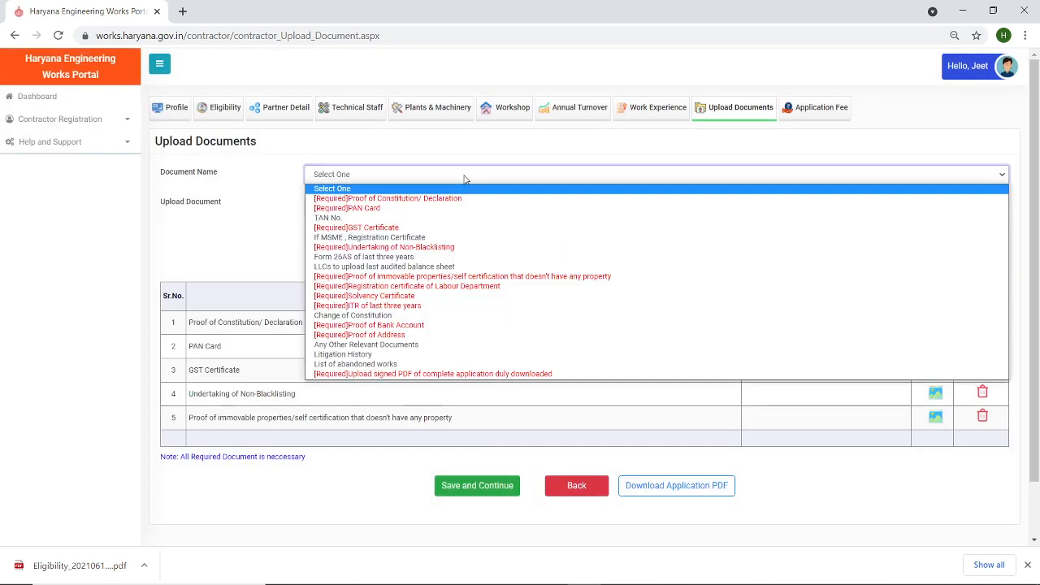
{"action": "left_click", "coordinate": [479, 291]}
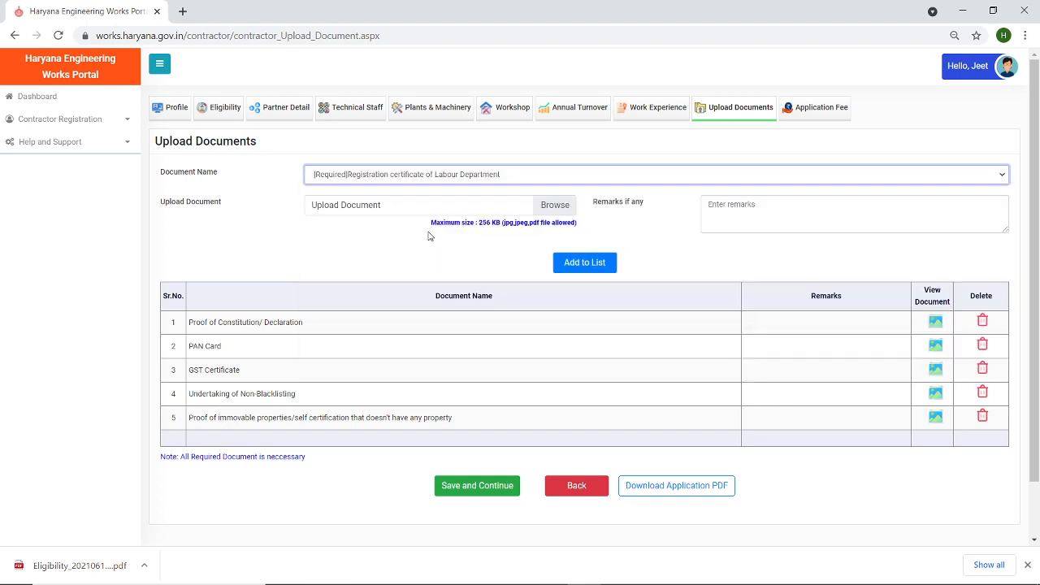
{"action": "left_click", "coordinate": [553, 204]}
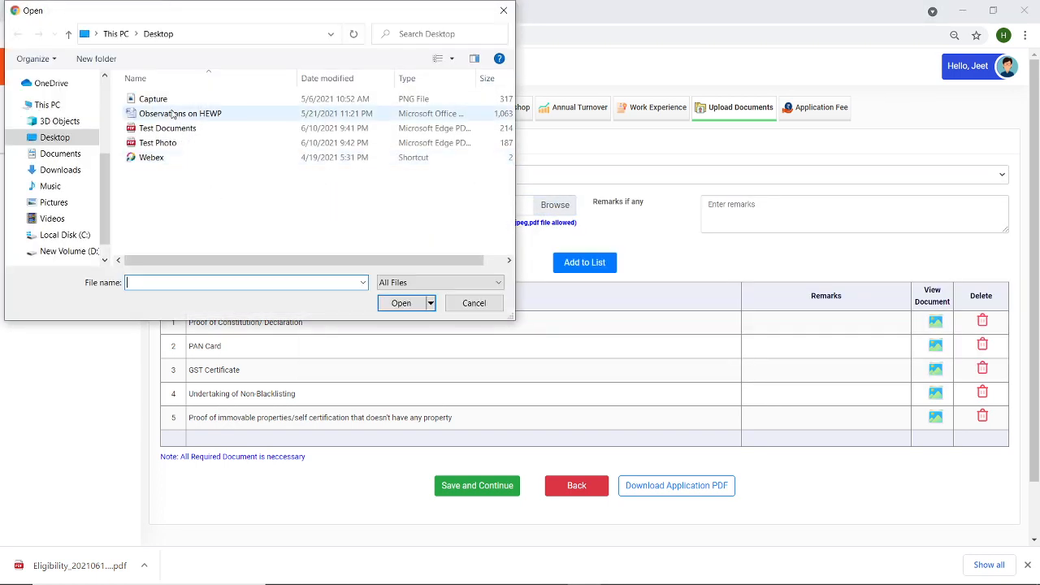
{"action": "double_click", "coordinate": [177, 129]}
{"action": "left_click", "coordinate": [608, 266]}
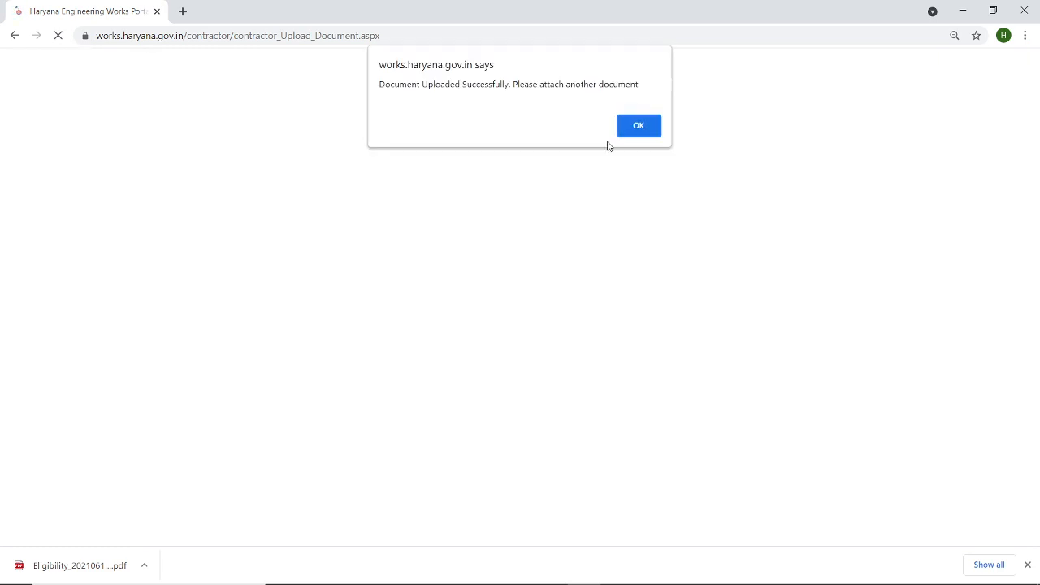
{"action": "left_click", "coordinate": [645, 126]}
{"action": "left_click", "coordinate": [389, 177]}
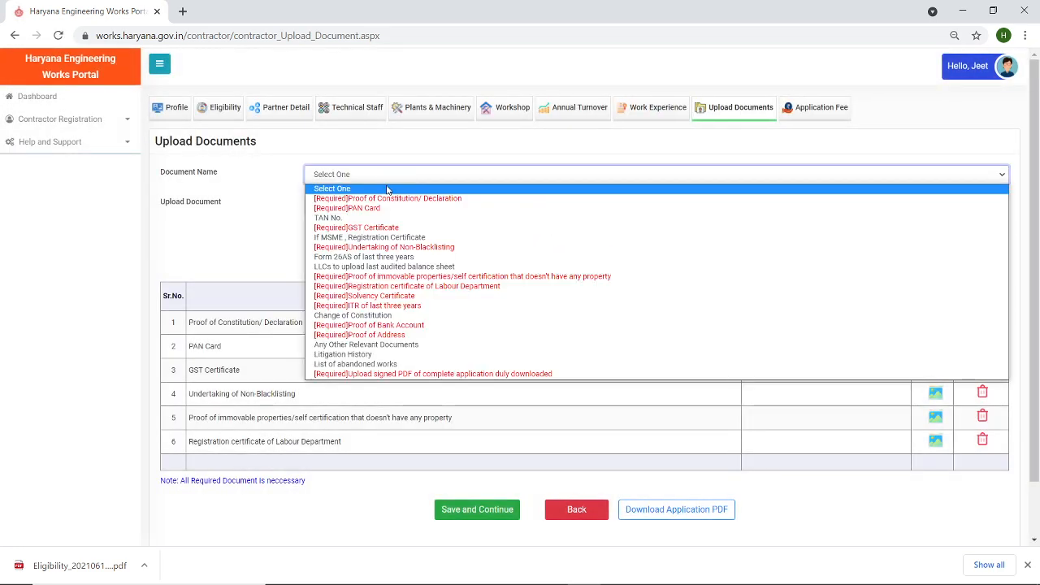
- Upload Test Documents.pdf as the Solvency Certificate
{"action": "left_click", "coordinate": [413, 297]}
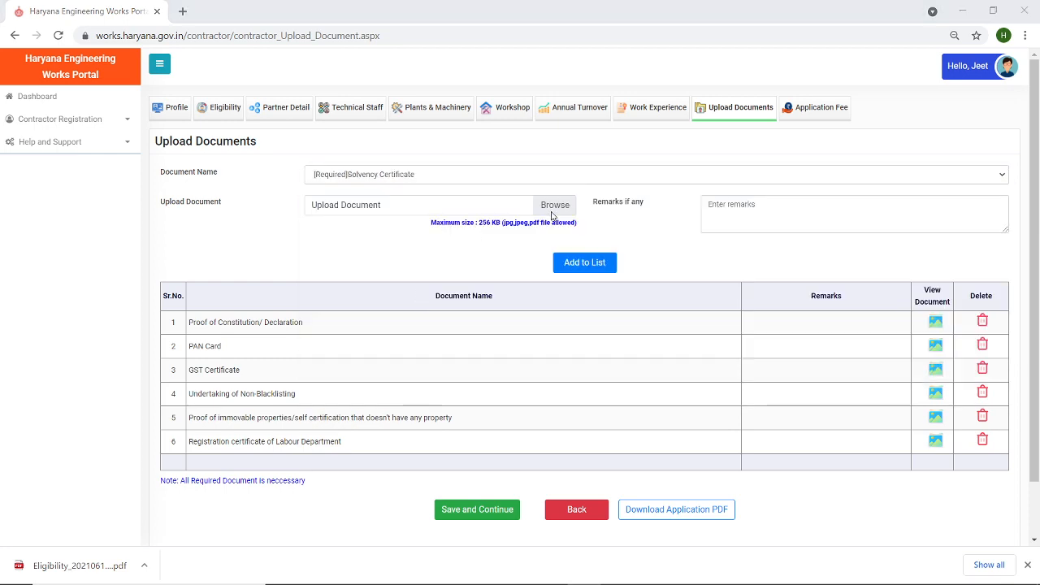
{"action": "left_click", "coordinate": [551, 212]}
{"action": "double_click", "coordinate": [188, 130]}
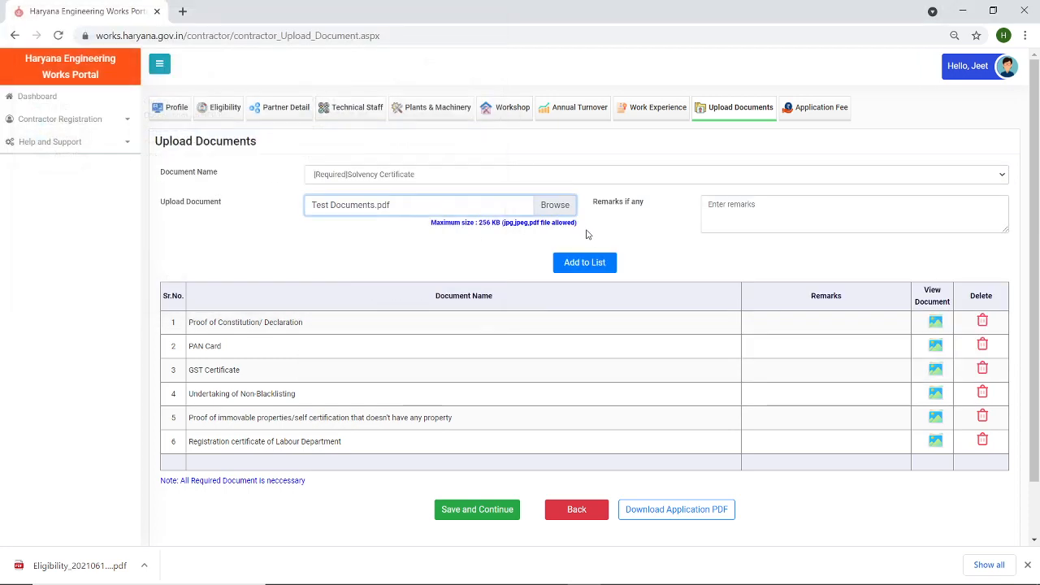
{"action": "left_click", "coordinate": [587, 266]}
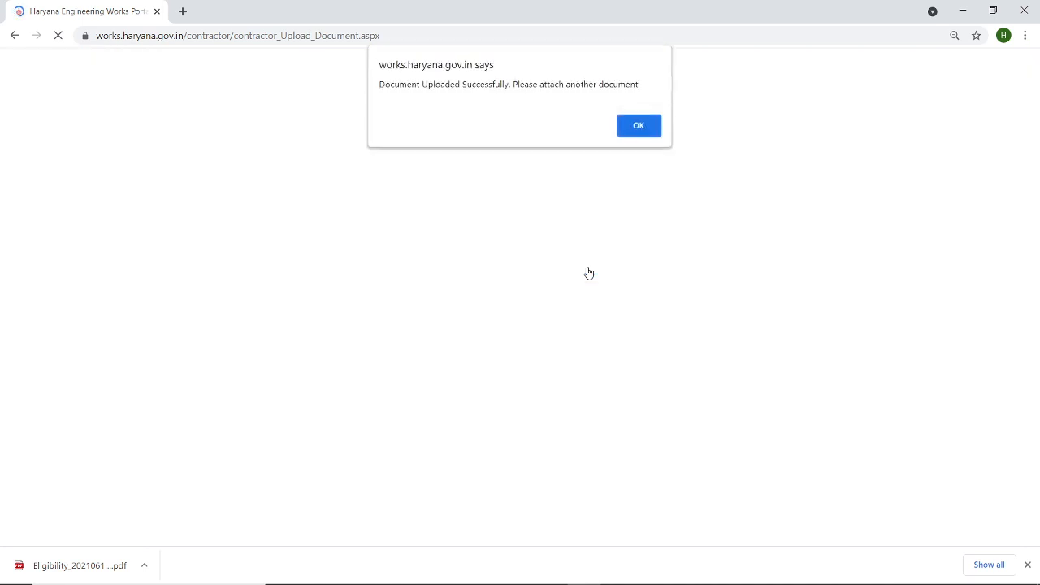
{"action": "left_click", "coordinate": [639, 121]}
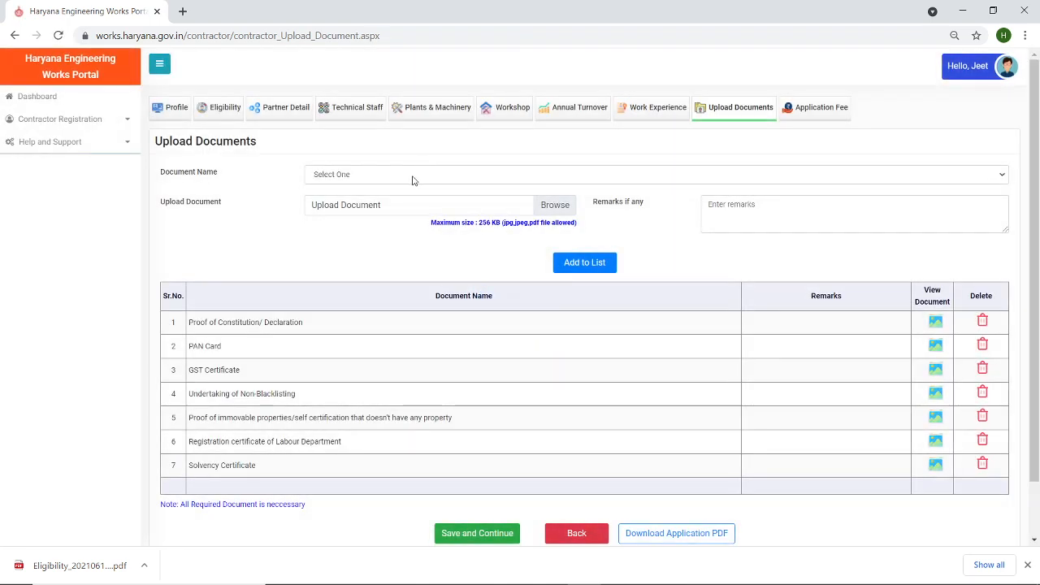
- Upload Test Documents.pdf as the ITR of last three years
{"action": "left_click", "coordinate": [413, 177]}
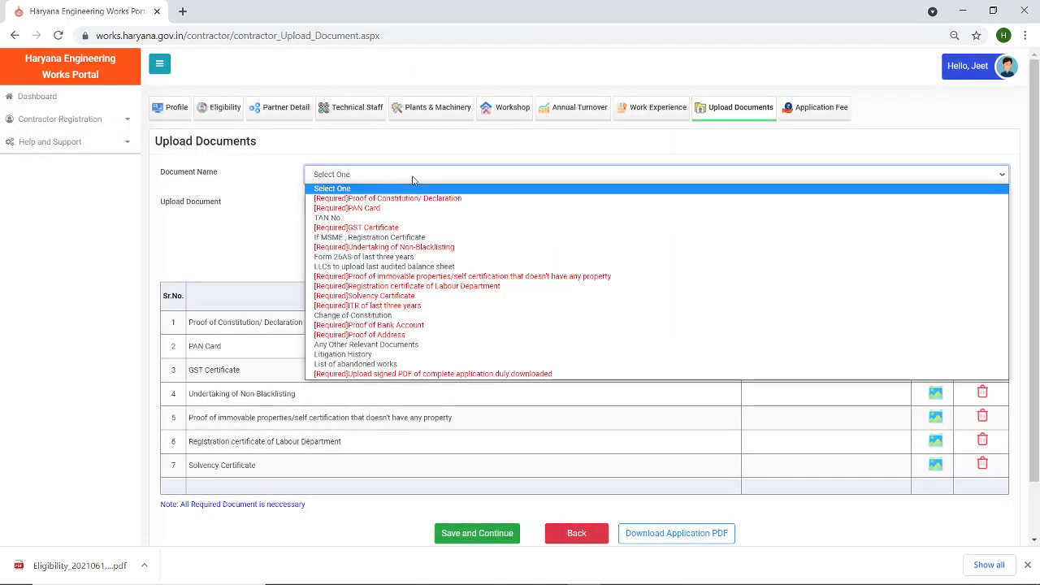
{"action": "left_click", "coordinate": [435, 307]}
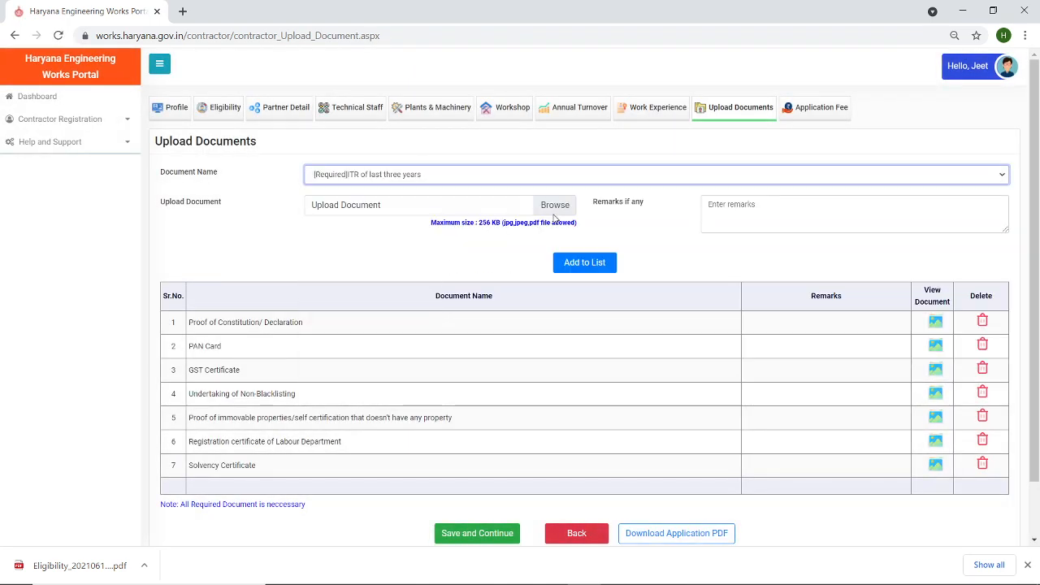
{"action": "left_click", "coordinate": [555, 205]}
{"action": "double_click", "coordinate": [167, 128]}
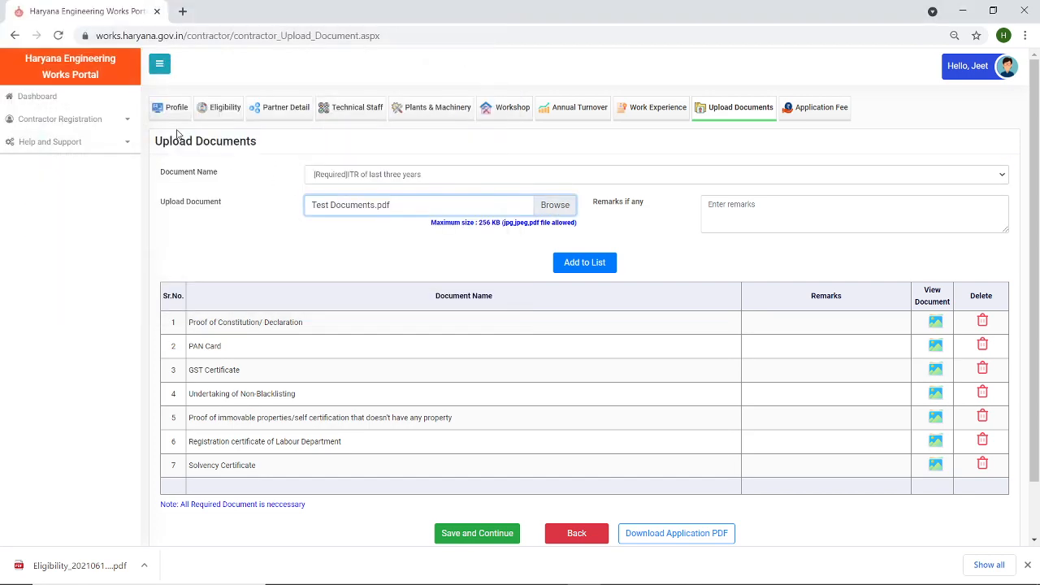
{"action": "left_click", "coordinate": [582, 264]}
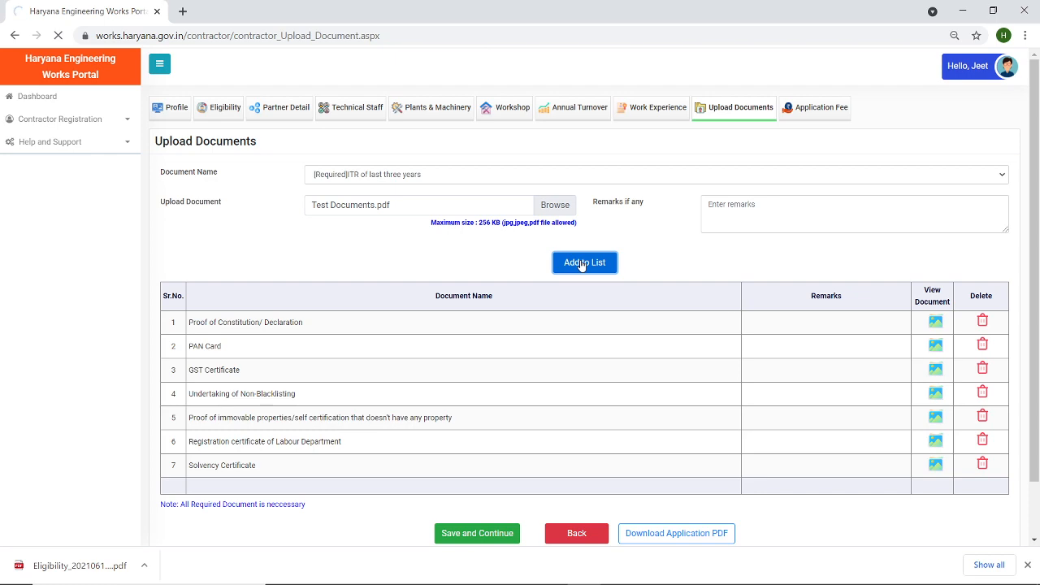
{"action": "left_click", "coordinate": [640, 126]}
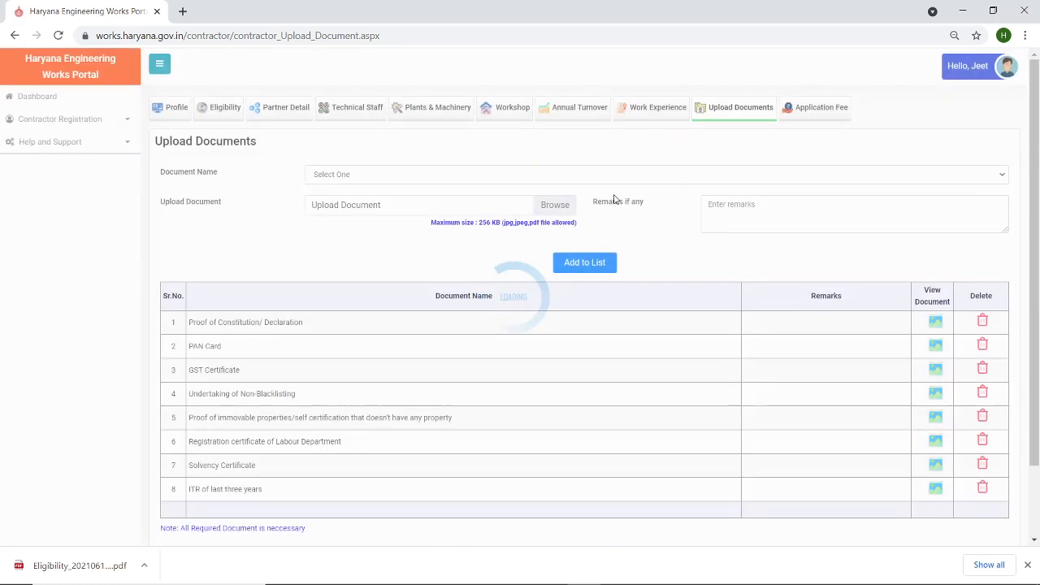
- Upload Test Documents.pdf as the Proof of Bank Account
{"action": "left_click", "coordinate": [453, 177]}
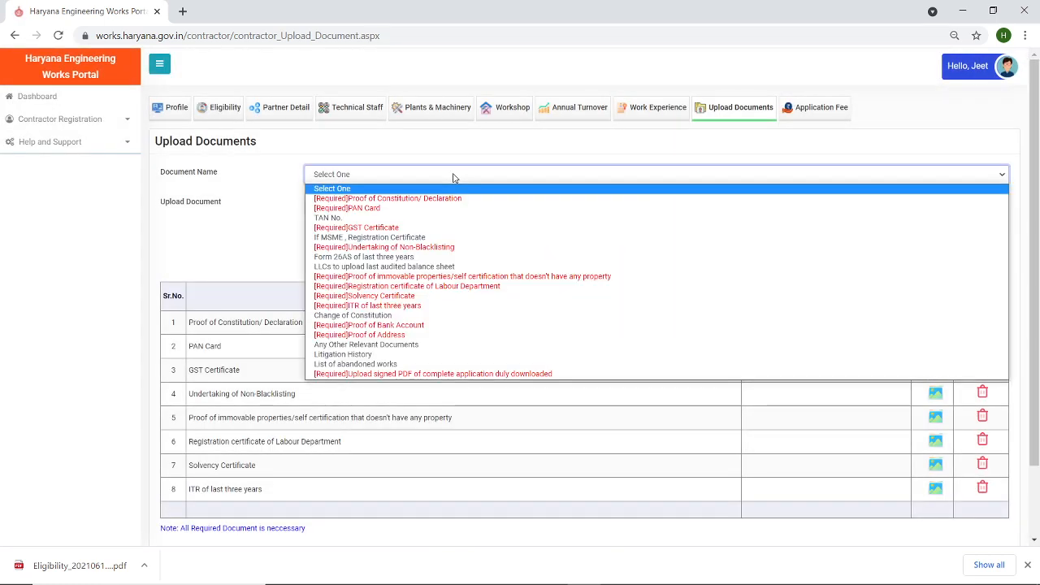
{"action": "left_click", "coordinate": [452, 324]}
{"action": "left_click", "coordinate": [557, 204]}
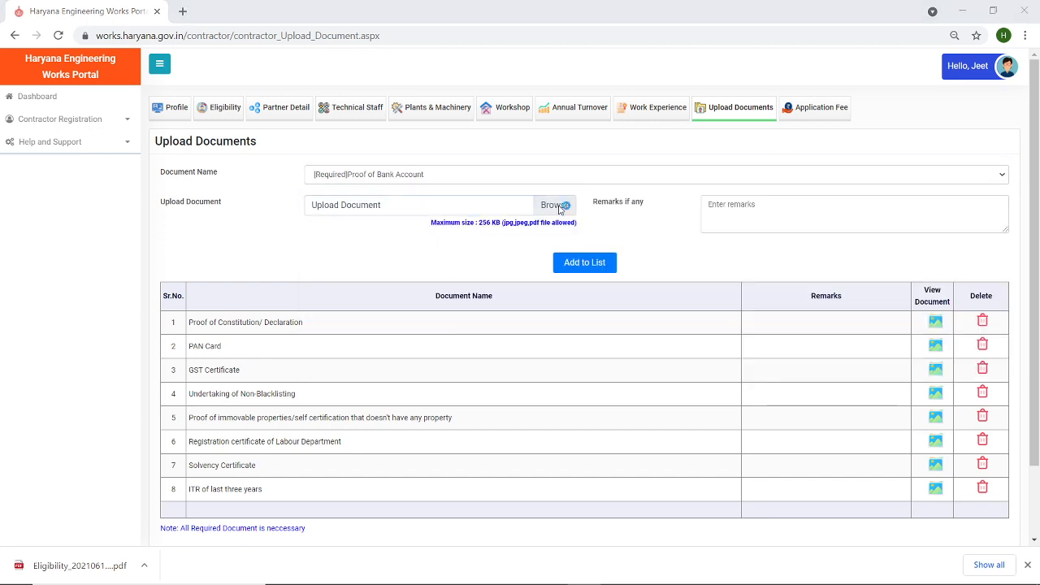
{"action": "double_click", "coordinate": [190, 130]}
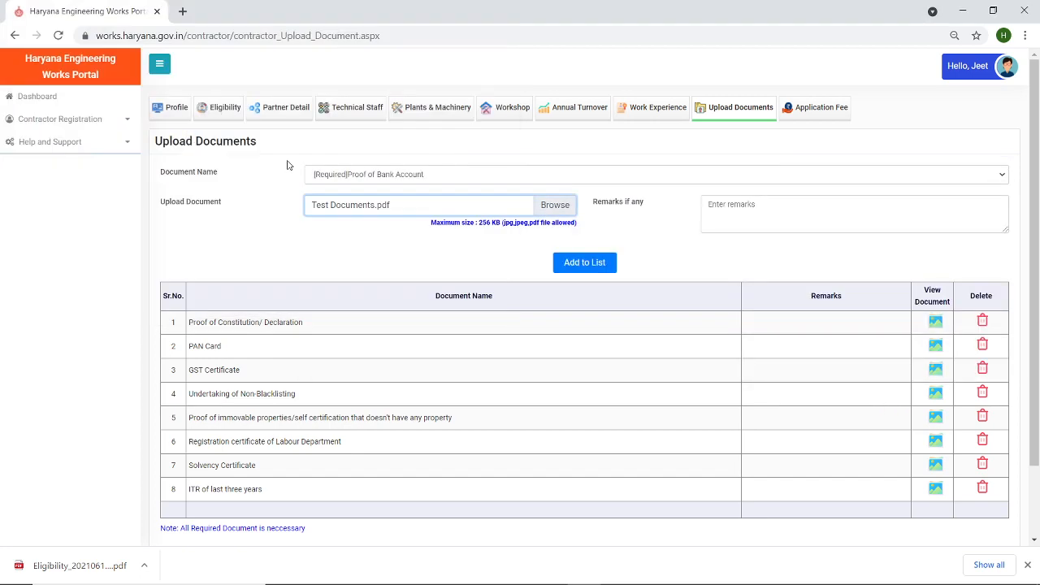
{"action": "left_click", "coordinate": [569, 264]}
{"action": "left_click", "coordinate": [570, 264]}
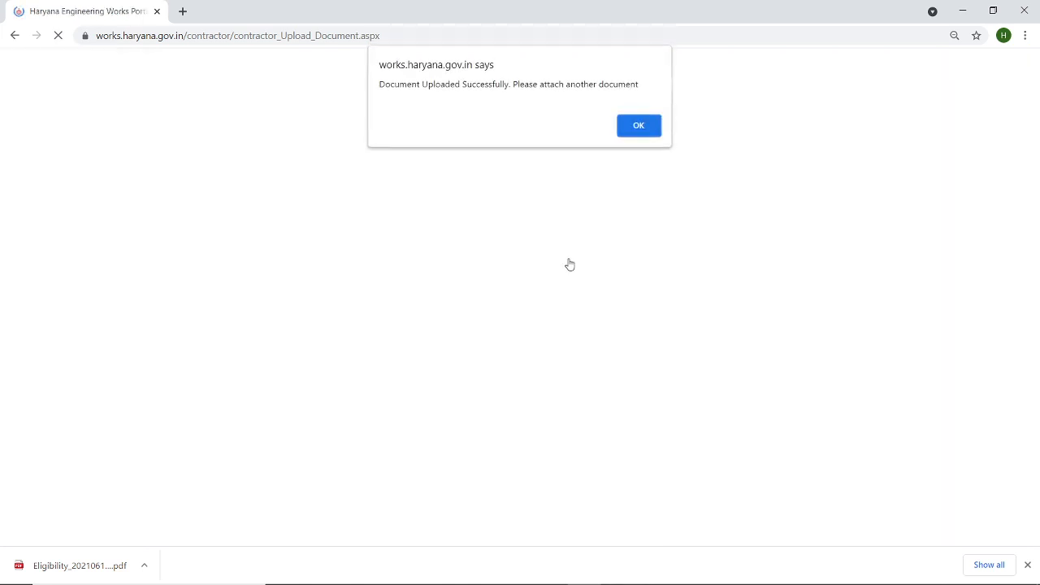
{"action": "left_click", "coordinate": [638, 125]}
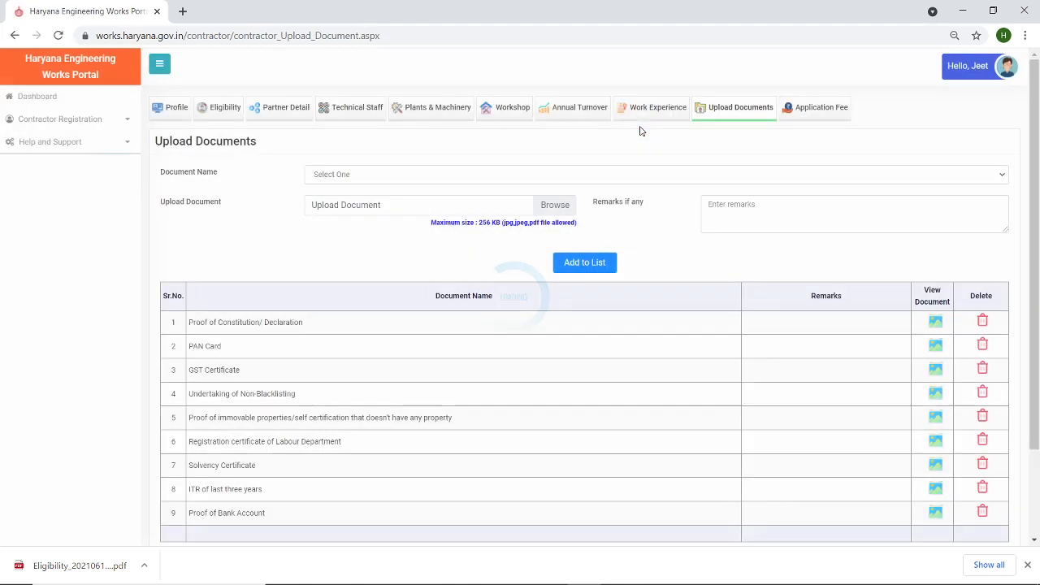
- Upload Test Documents.pdf as the Proof of Address
{"action": "left_click", "coordinate": [512, 177]}
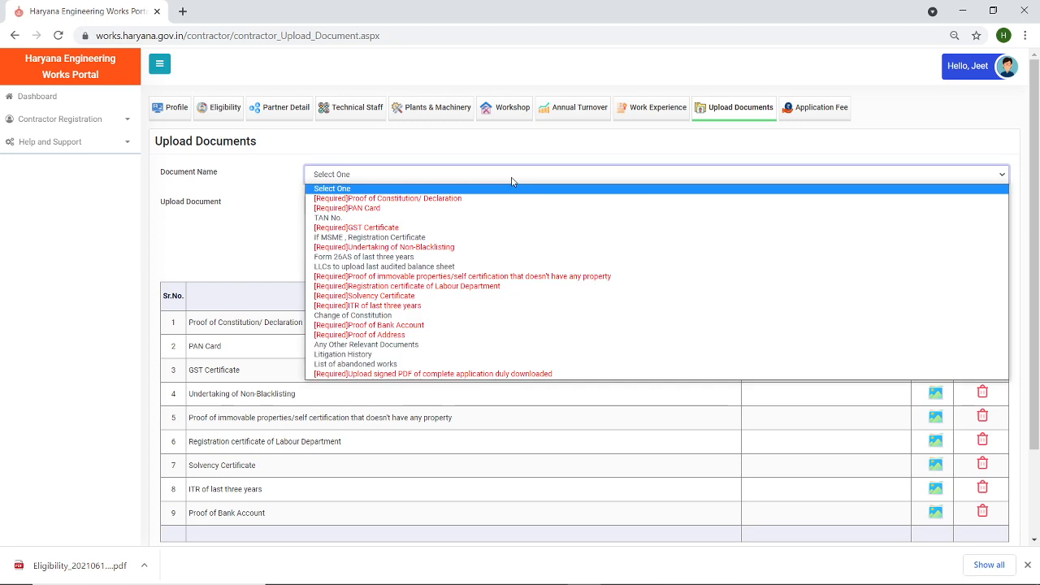
{"action": "left_click", "coordinate": [471, 335]}
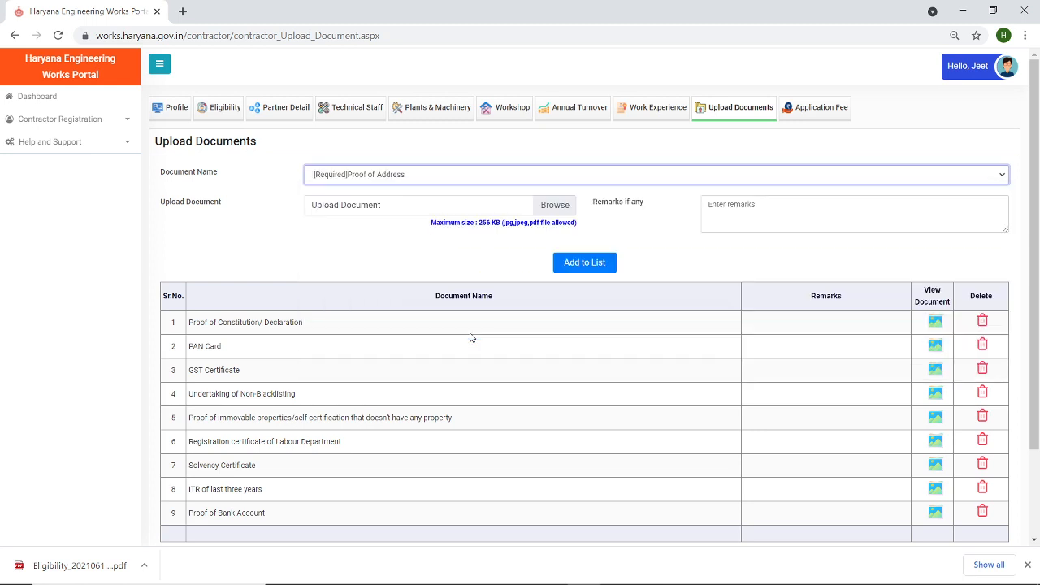
{"action": "left_click", "coordinate": [555, 206]}
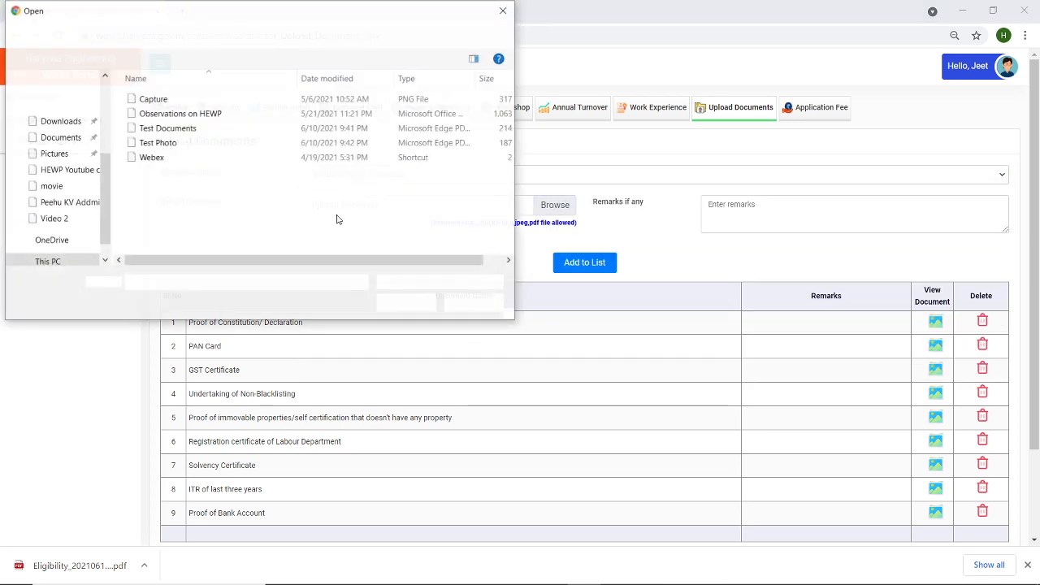
{"action": "left_click", "coordinate": [166, 130]}
{"action": "double_click", "coordinate": [166, 130]}
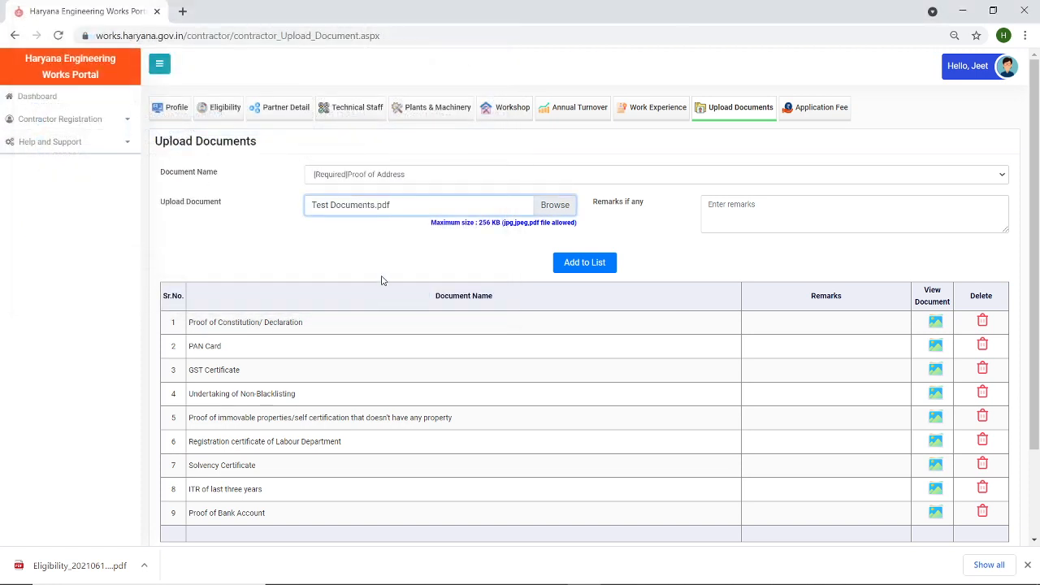
{"action": "left_click", "coordinate": [585, 264]}
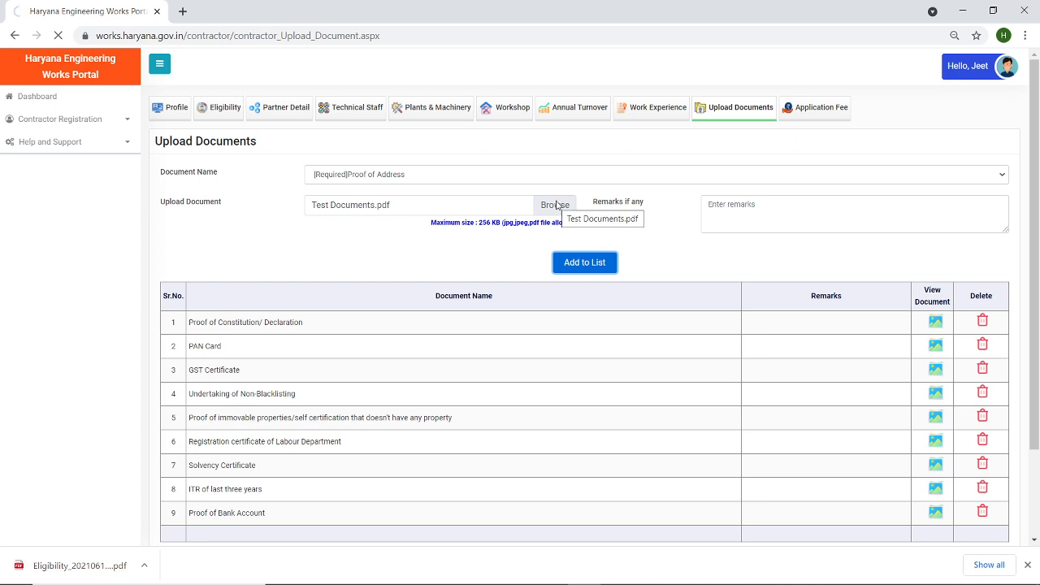
{"action": "left_click", "coordinate": [639, 126]}
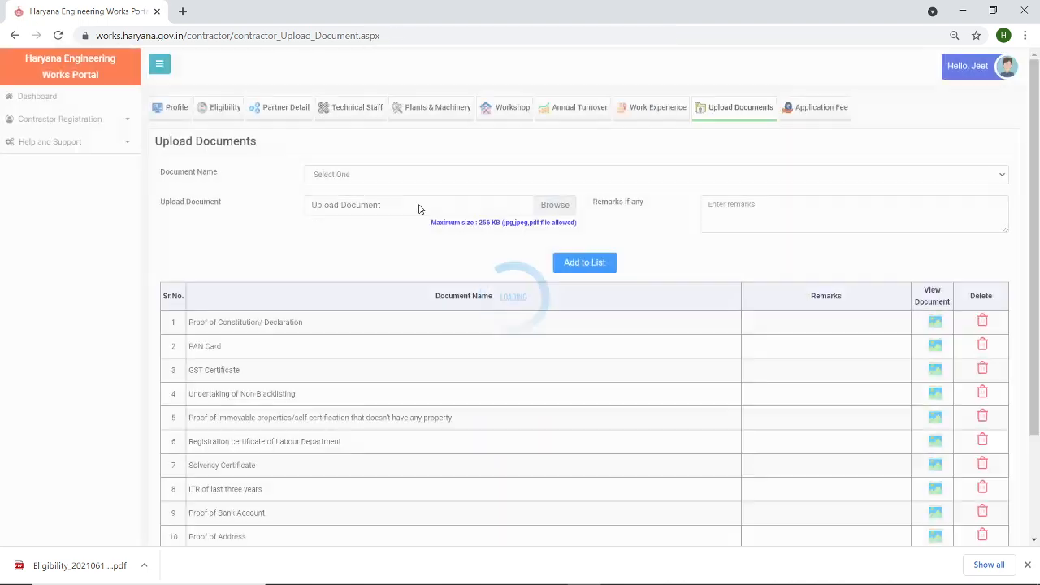
- Upload Test Documents.pdf as the signed PDF of the complete application
{"action": "left_click", "coordinate": [372, 177]}
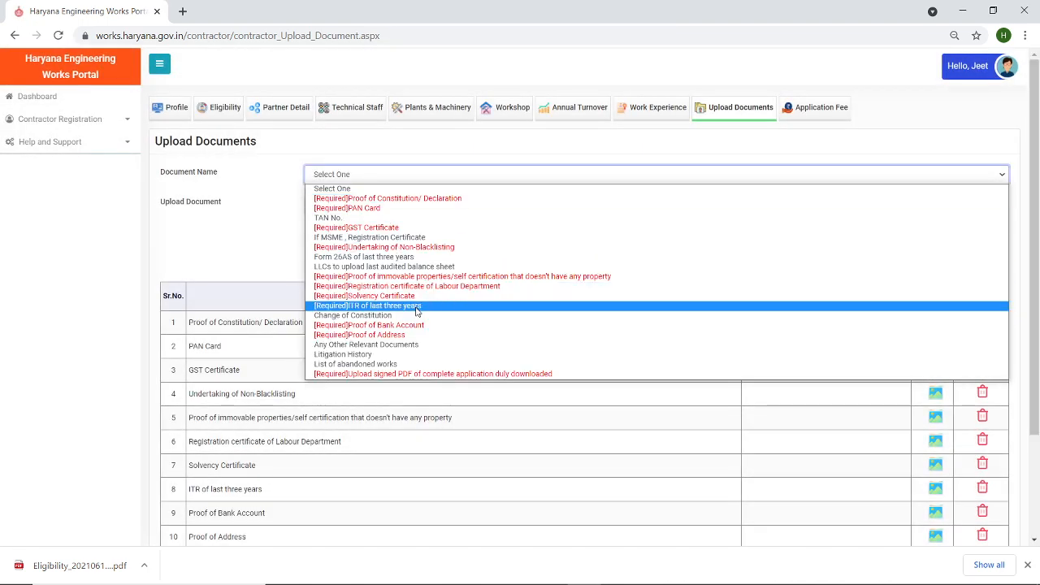
{"action": "left_click", "coordinate": [430, 374]}
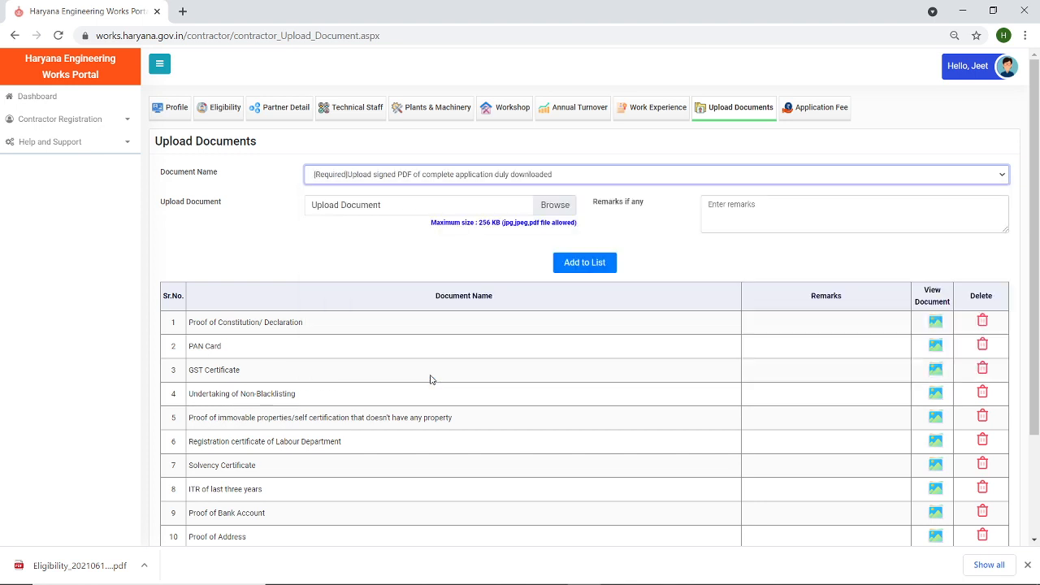
{"action": "left_click", "coordinate": [553, 205]}
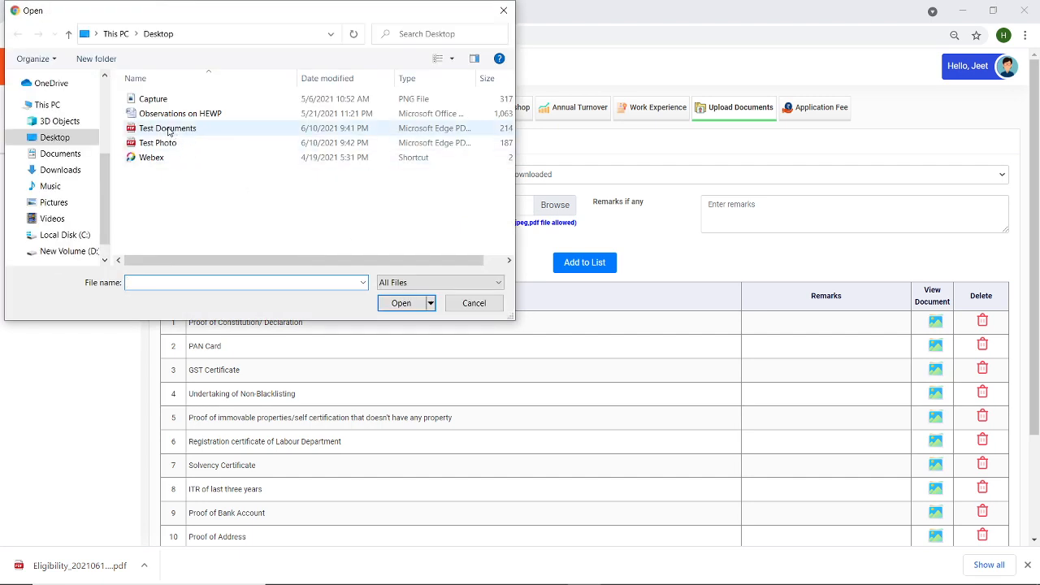
{"action": "double_click", "coordinate": [167, 130]}
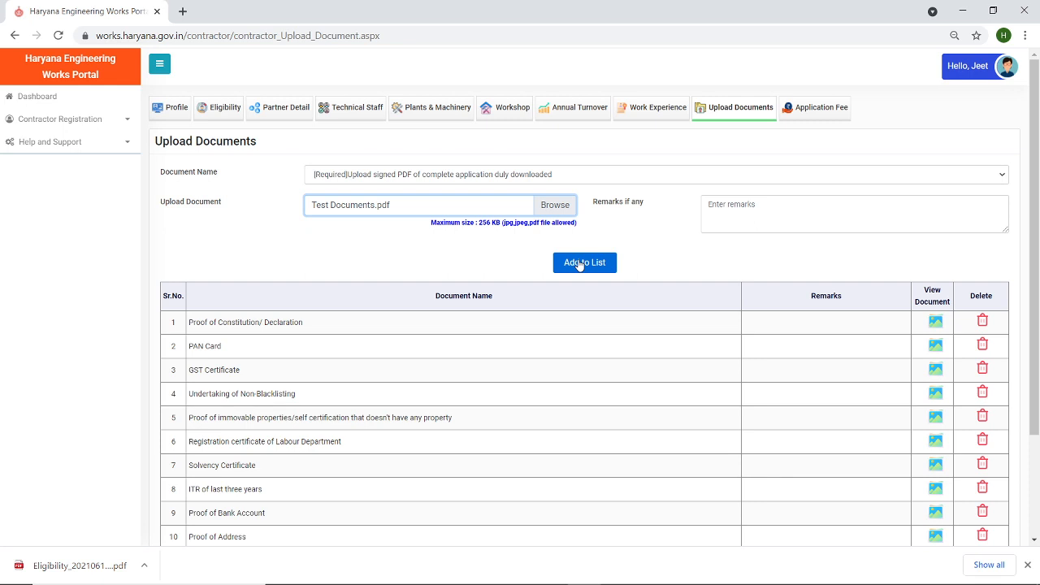
{"action": "left_click", "coordinate": [579, 264]}
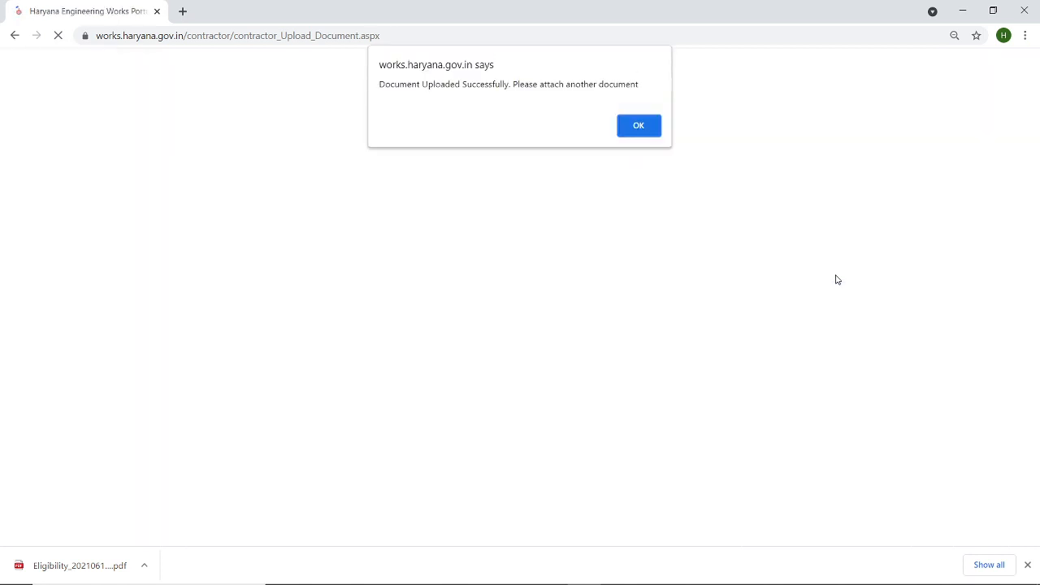
{"action": "left_click", "coordinate": [638, 126]}
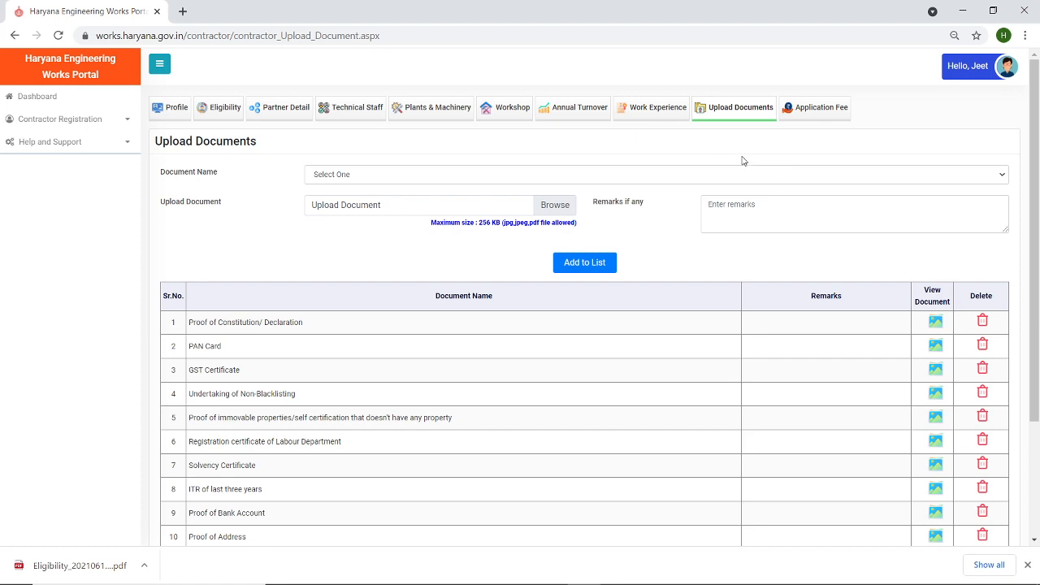
- Confirm all 11 documents are listed, download the application PDF, and save to reach the Rs. 5000 fee page
{"action": "left_click_drag", "start_coordinate": [1037, 181], "coordinate": [1038, 307]}
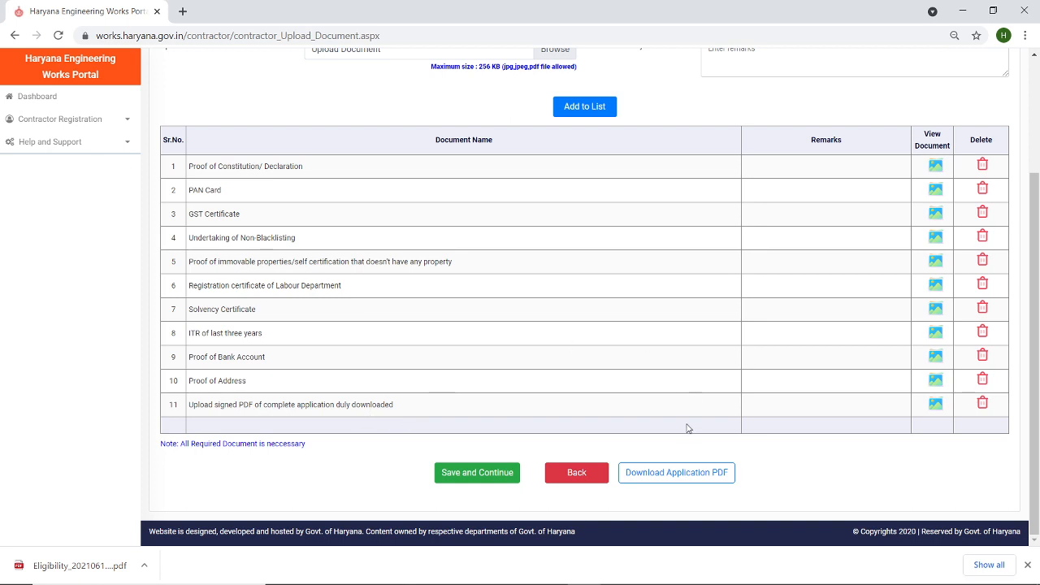
{"action": "left_click", "coordinate": [686, 477]}
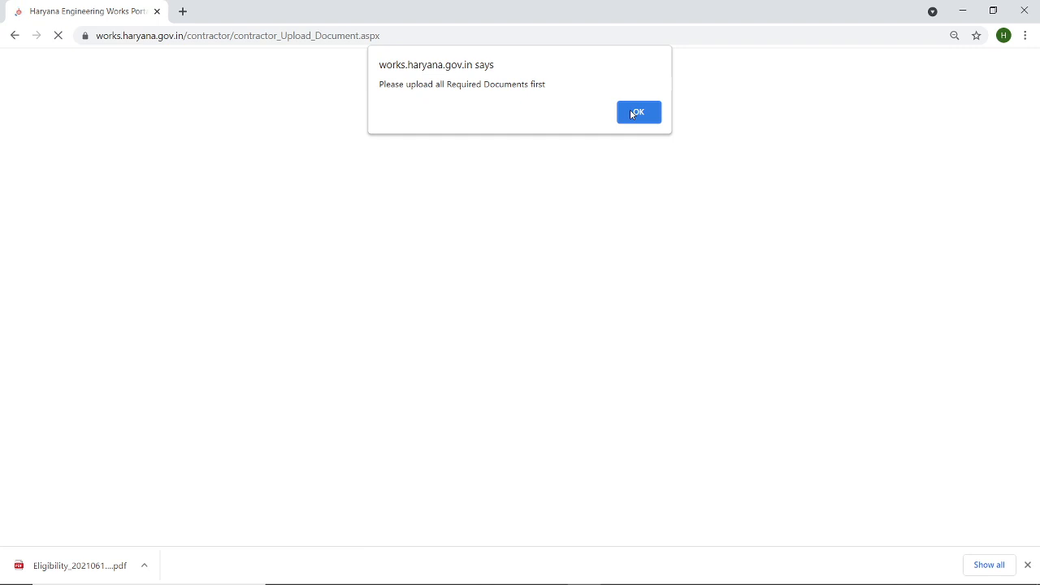
{"action": "left_click", "coordinate": [632, 113]}
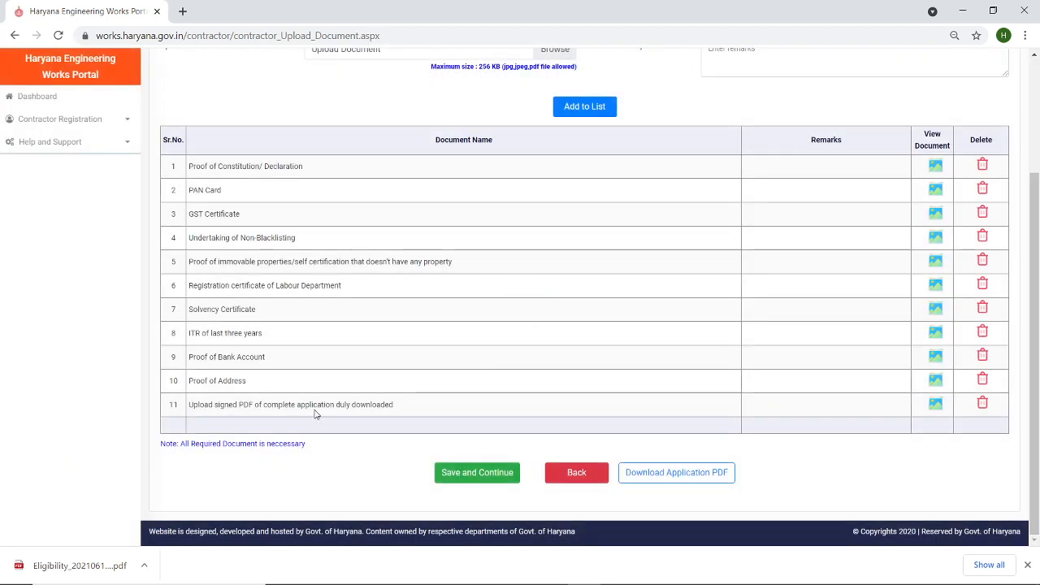
{"action": "left_click", "coordinate": [476, 473]}
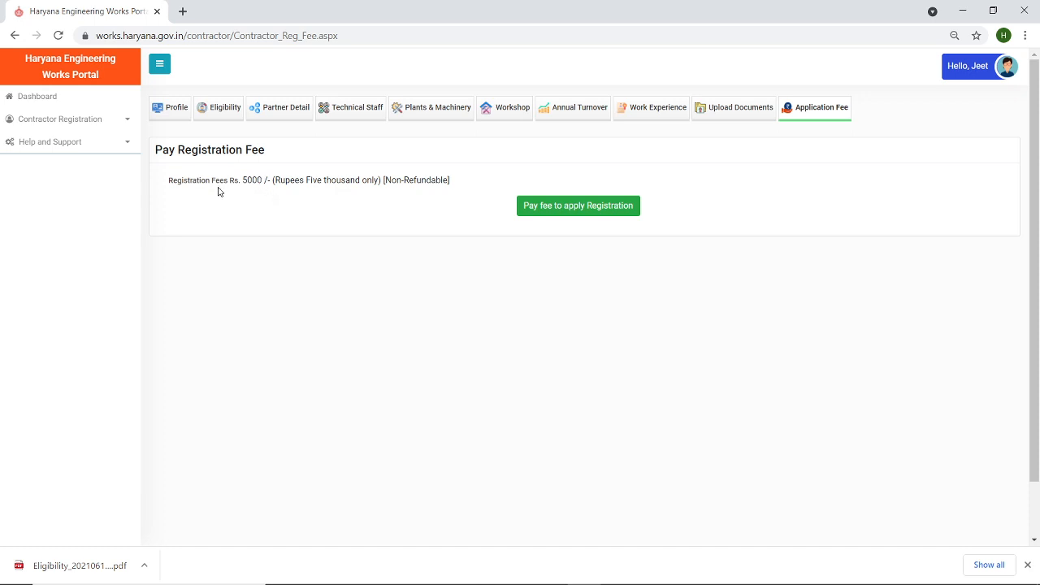
- Confirm the Rs 5000 Contractor Registration Fee challan and GRN notice to proceed to SBI Aggregator payment
{"action": "left_click", "coordinate": [537, 213]}
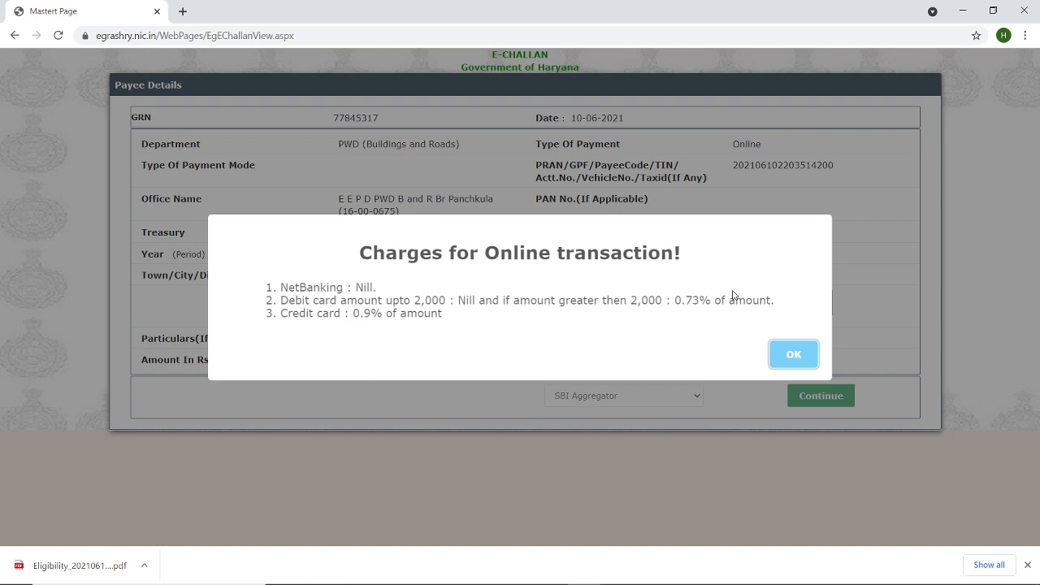
{"action": "left_click", "coordinate": [780, 357]}
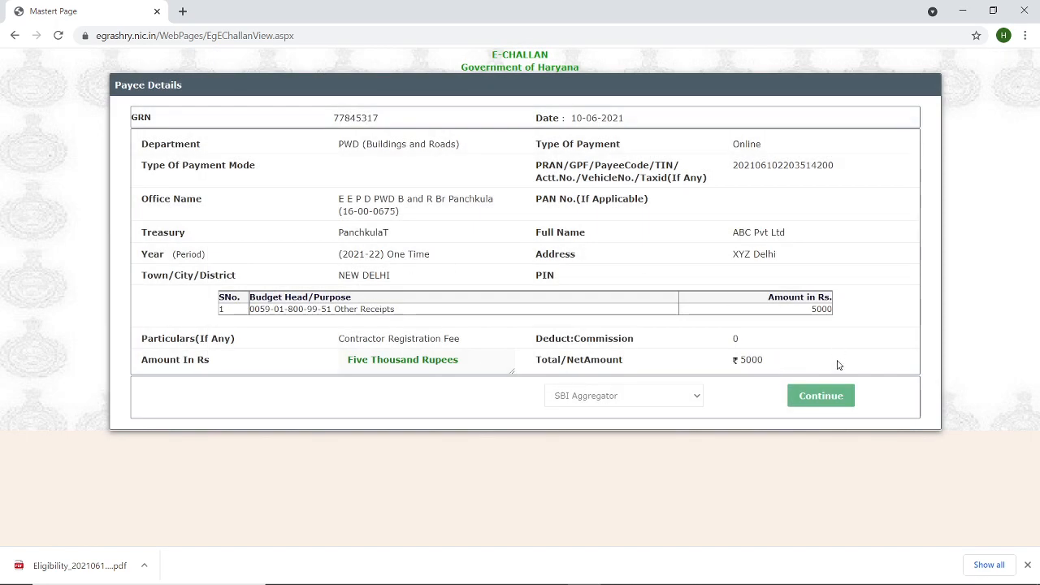
{"action": "left_click", "coordinate": [819, 397]}
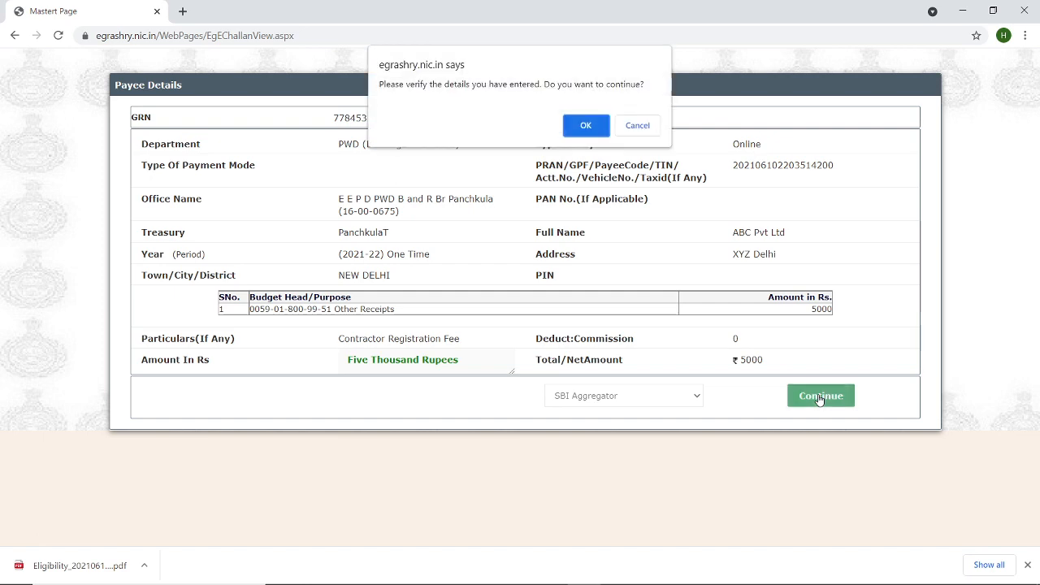
{"action": "left_click", "coordinate": [589, 123]}
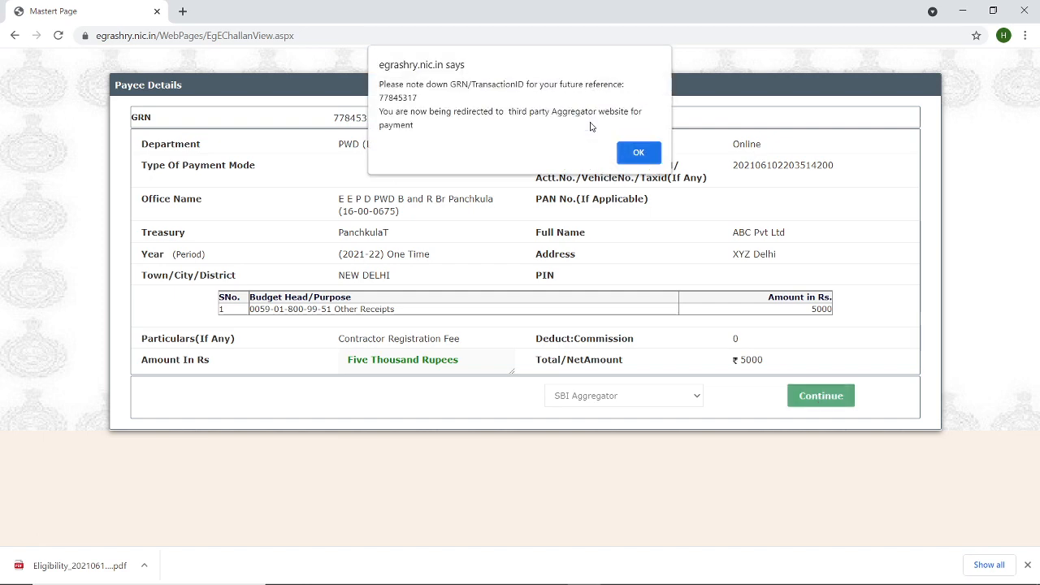
{"action": "left_click", "coordinate": [650, 153]}
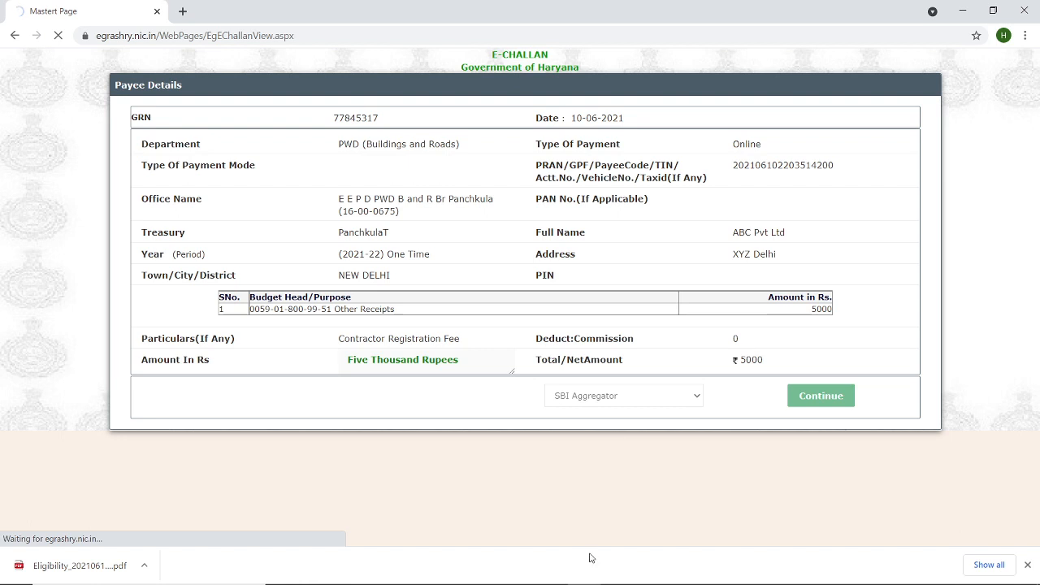
- Bring the OBS window to the front from the taskbar
{"action": "mouse_move", "coordinate": [590, 583]}
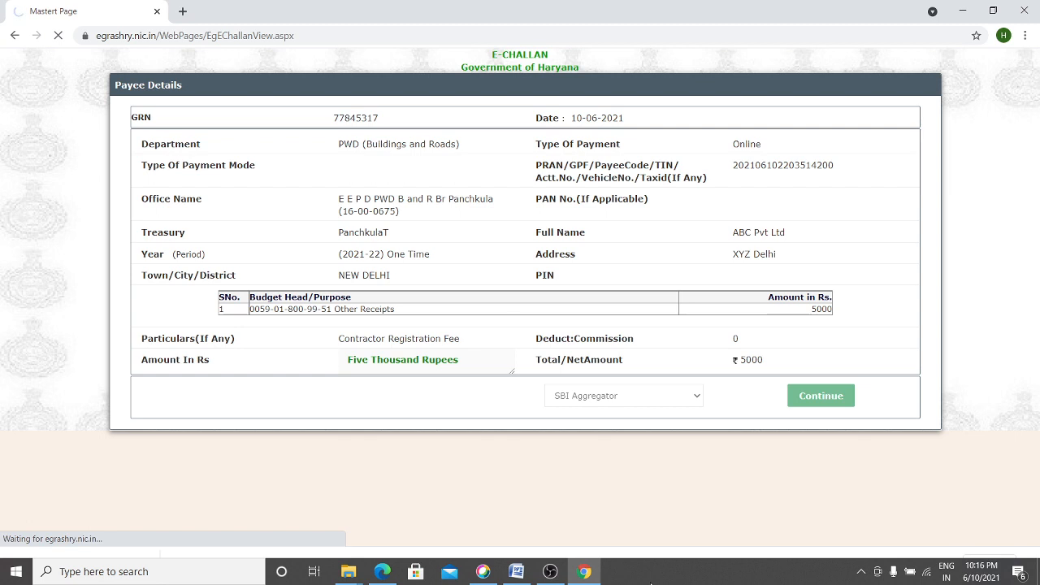
{"action": "mouse_move", "coordinate": [550, 574]}
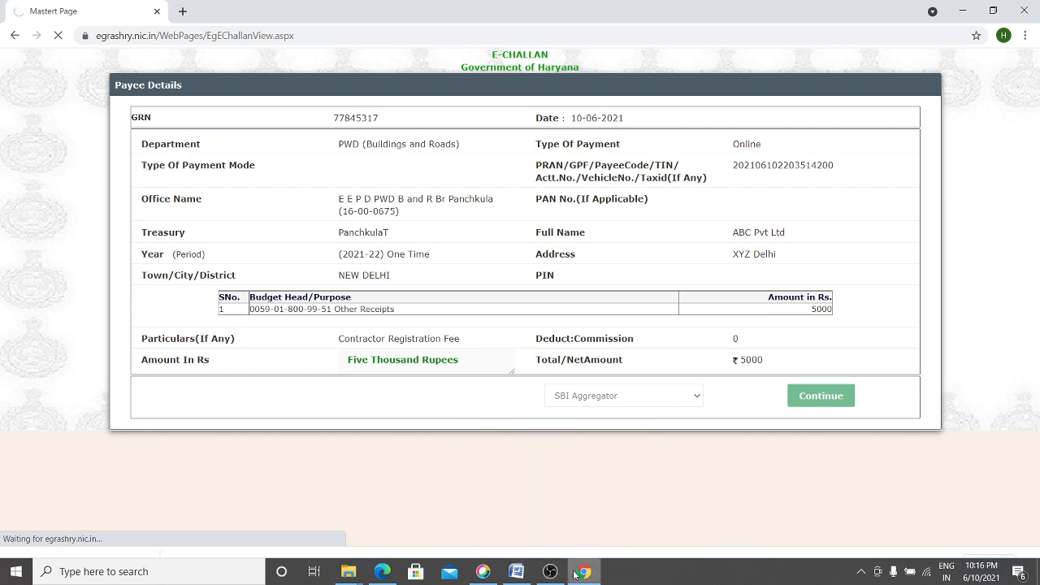
{"action": "left_click", "coordinate": [550, 573]}
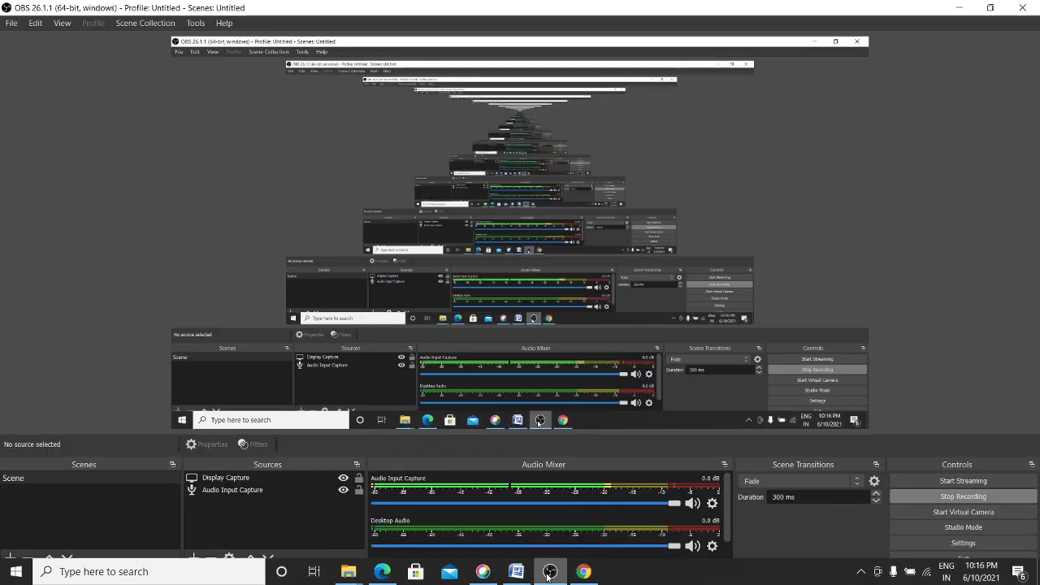